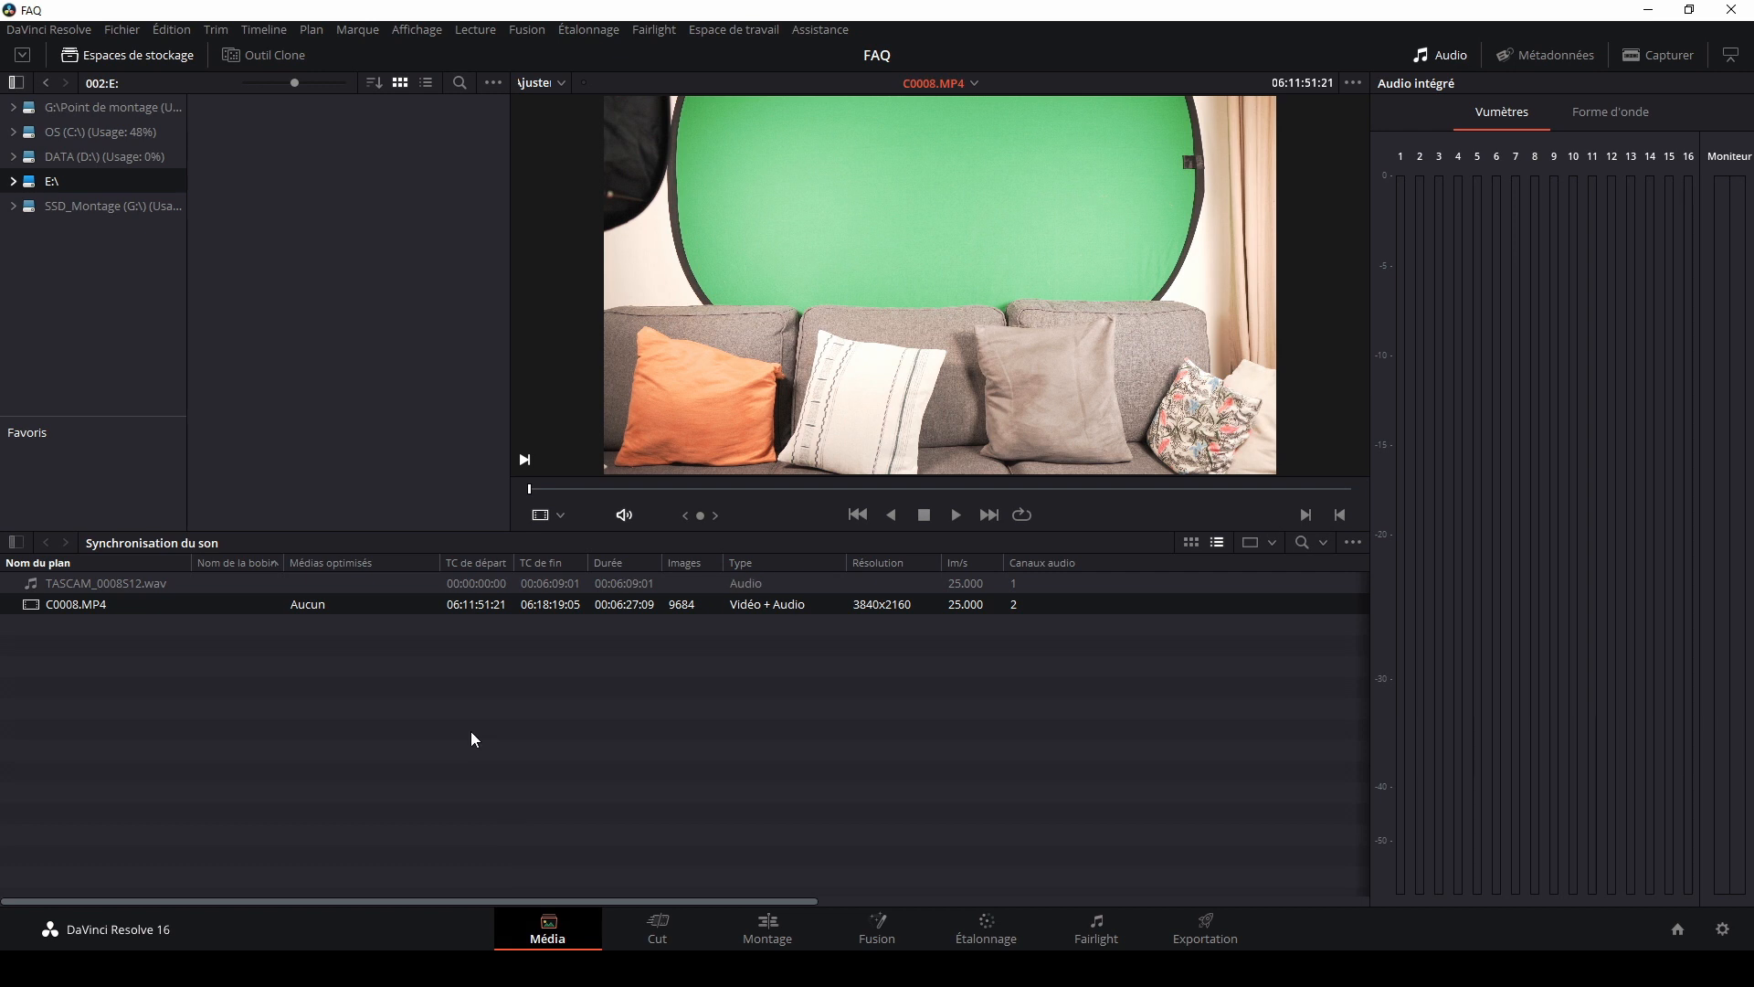
Step: Synchronise the audio of C0008.MP4 and TASCAM_0008S12.wav automatically, based on their waveforms
{"action": "left_click_drag", "start_coordinate": [248, 672], "coordinate": [92, 579]}
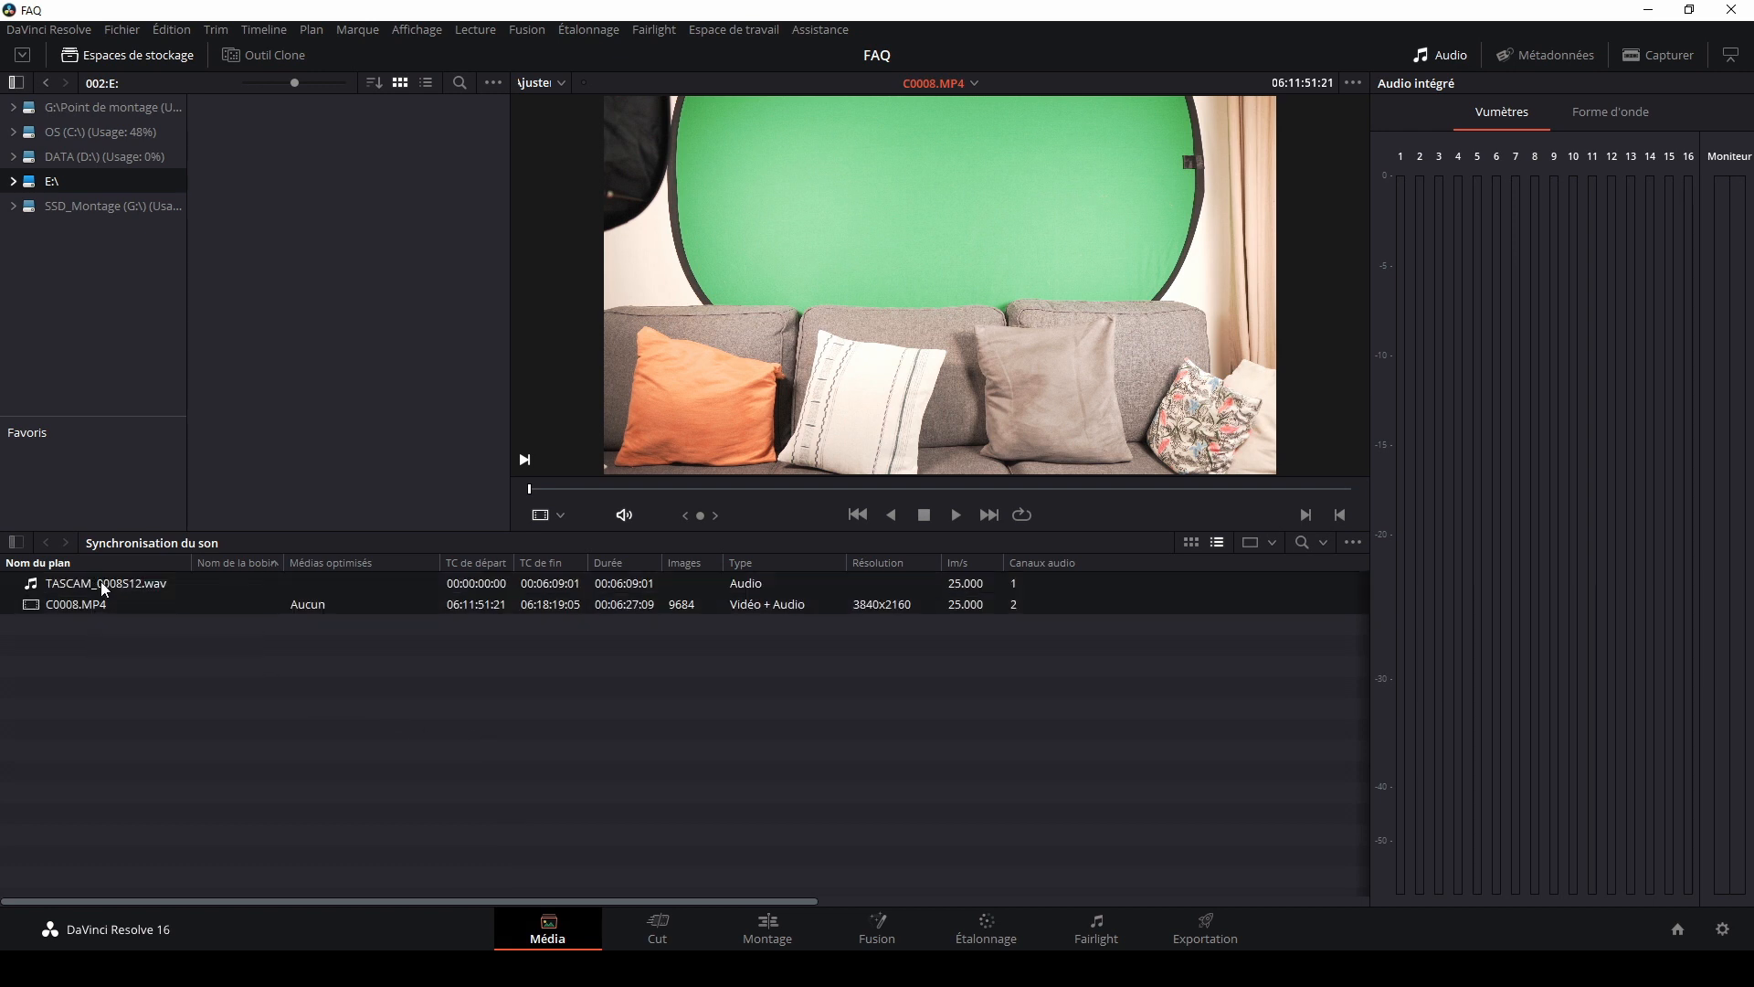
{"action": "right_click", "coordinate": [101, 581]}
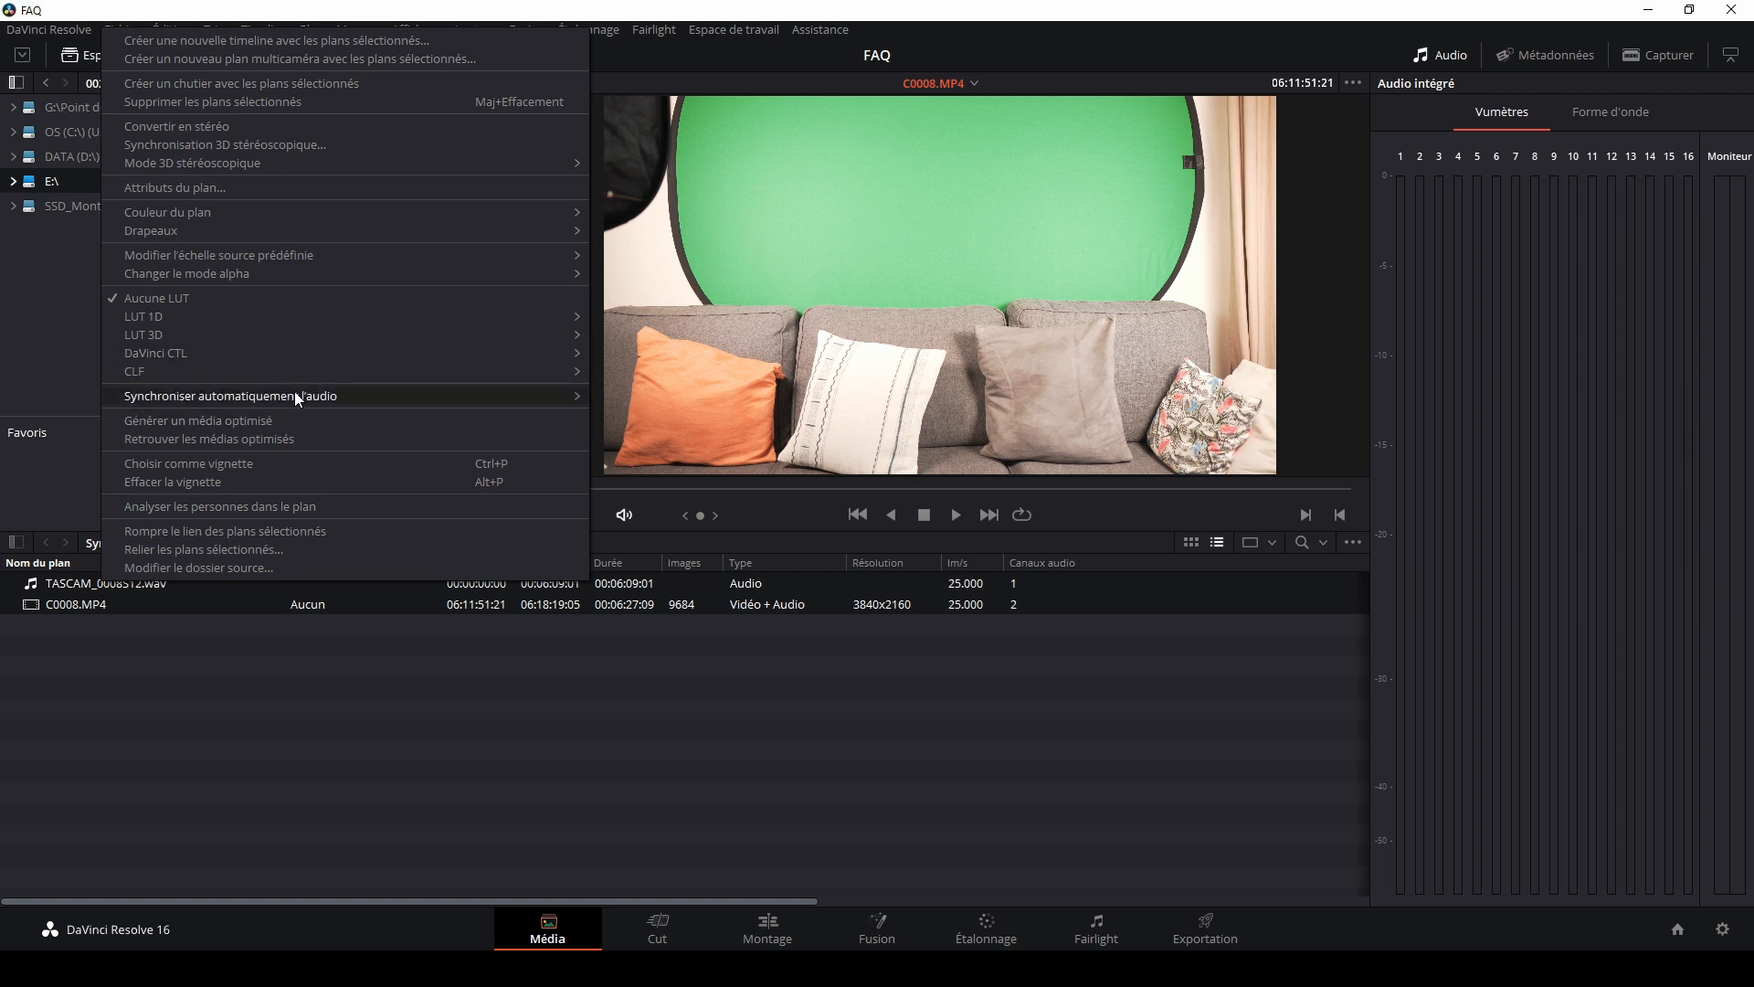
{"action": "mouse_move", "coordinate": [293, 393]}
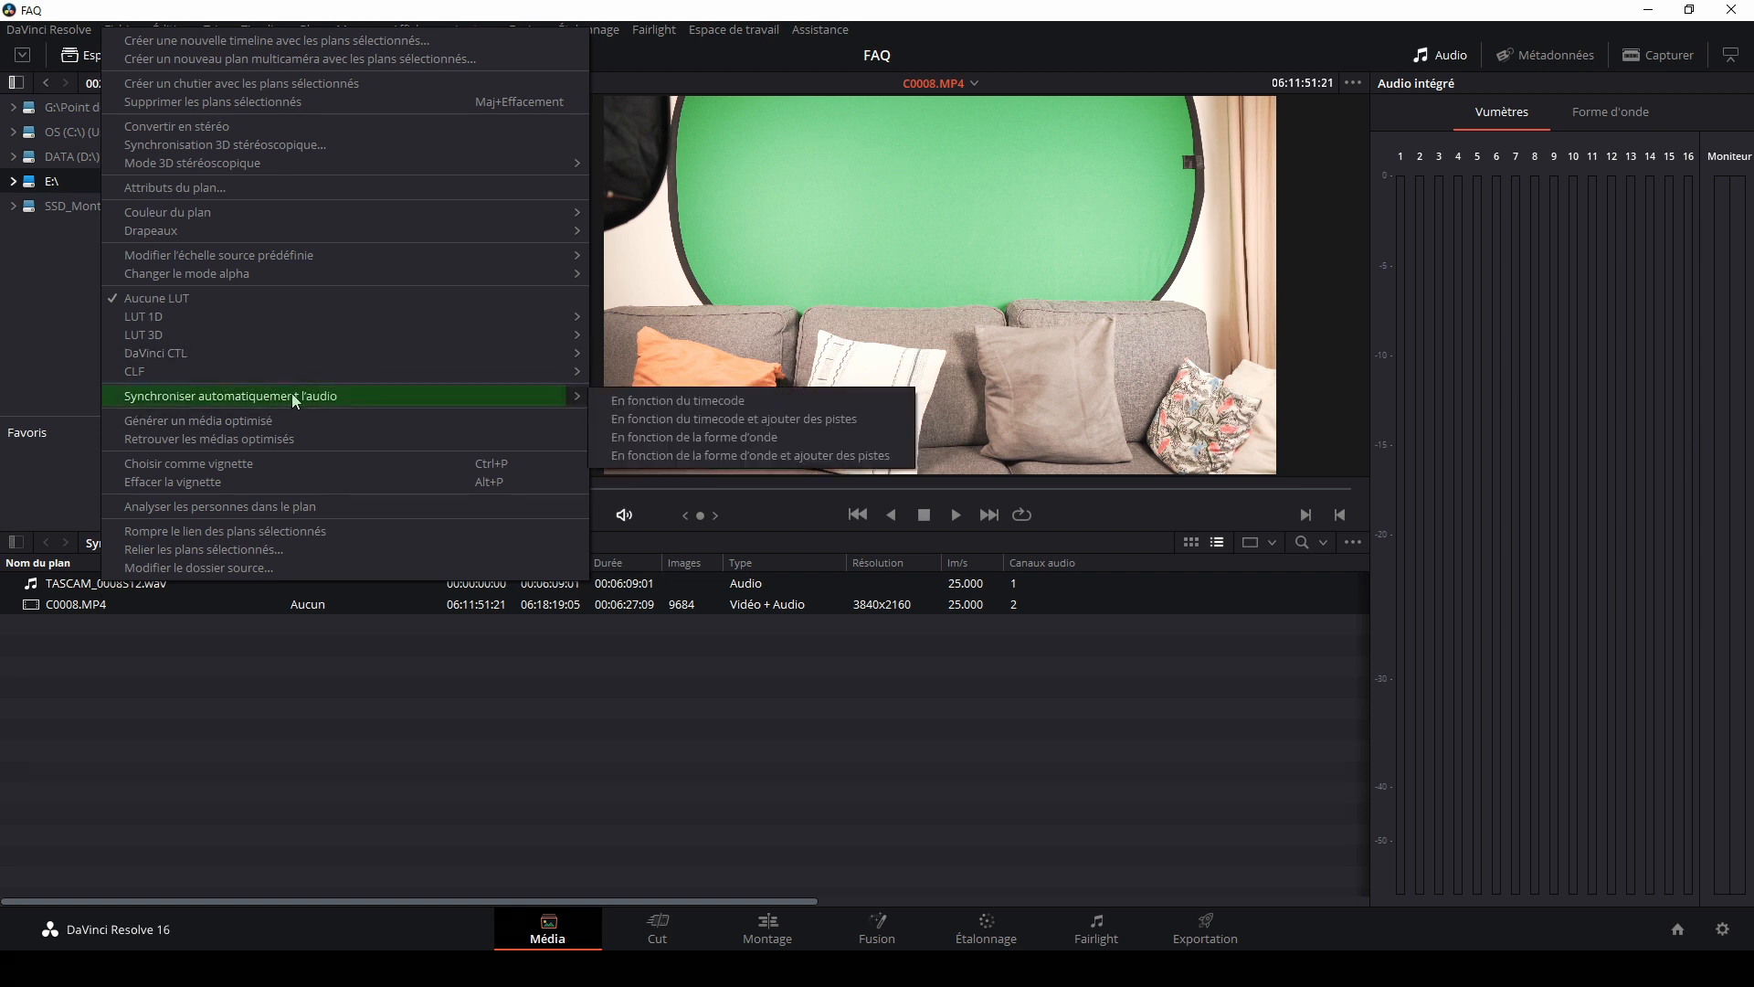
{"action": "left_click", "coordinate": [661, 438]}
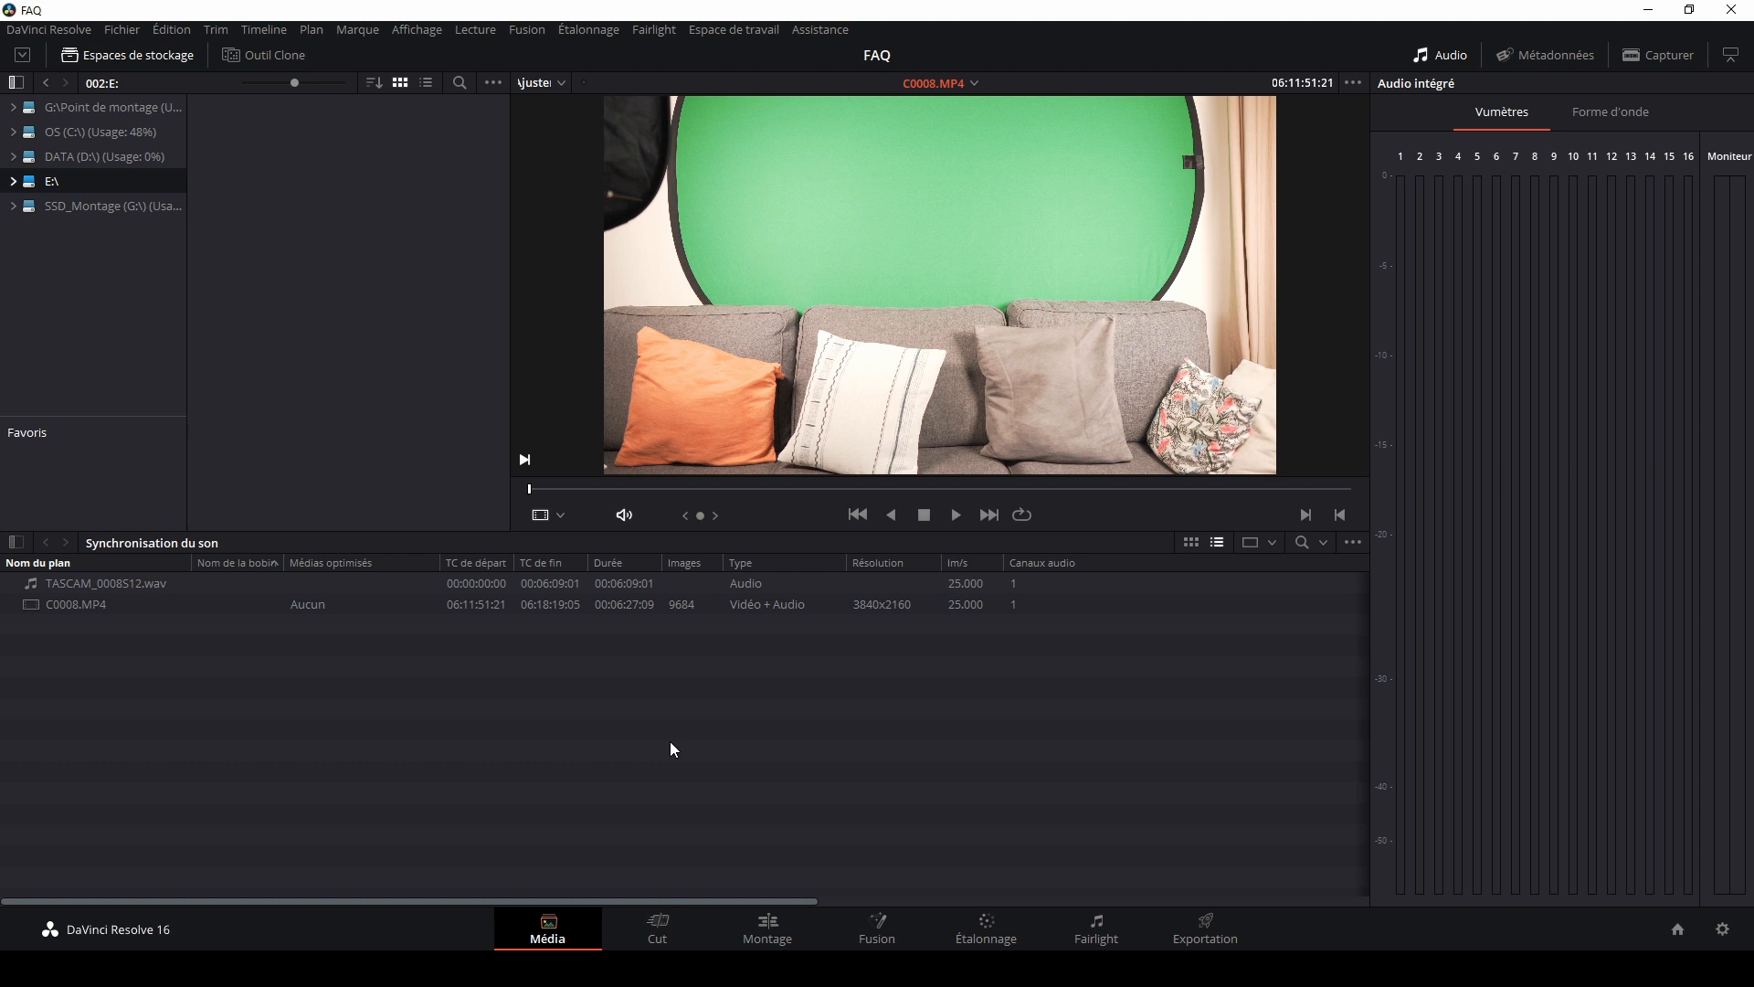
Step: Place the C0008.MP4 clip at the start of a new timeline on the Montage page
{"action": "key", "text": "shift+4"}
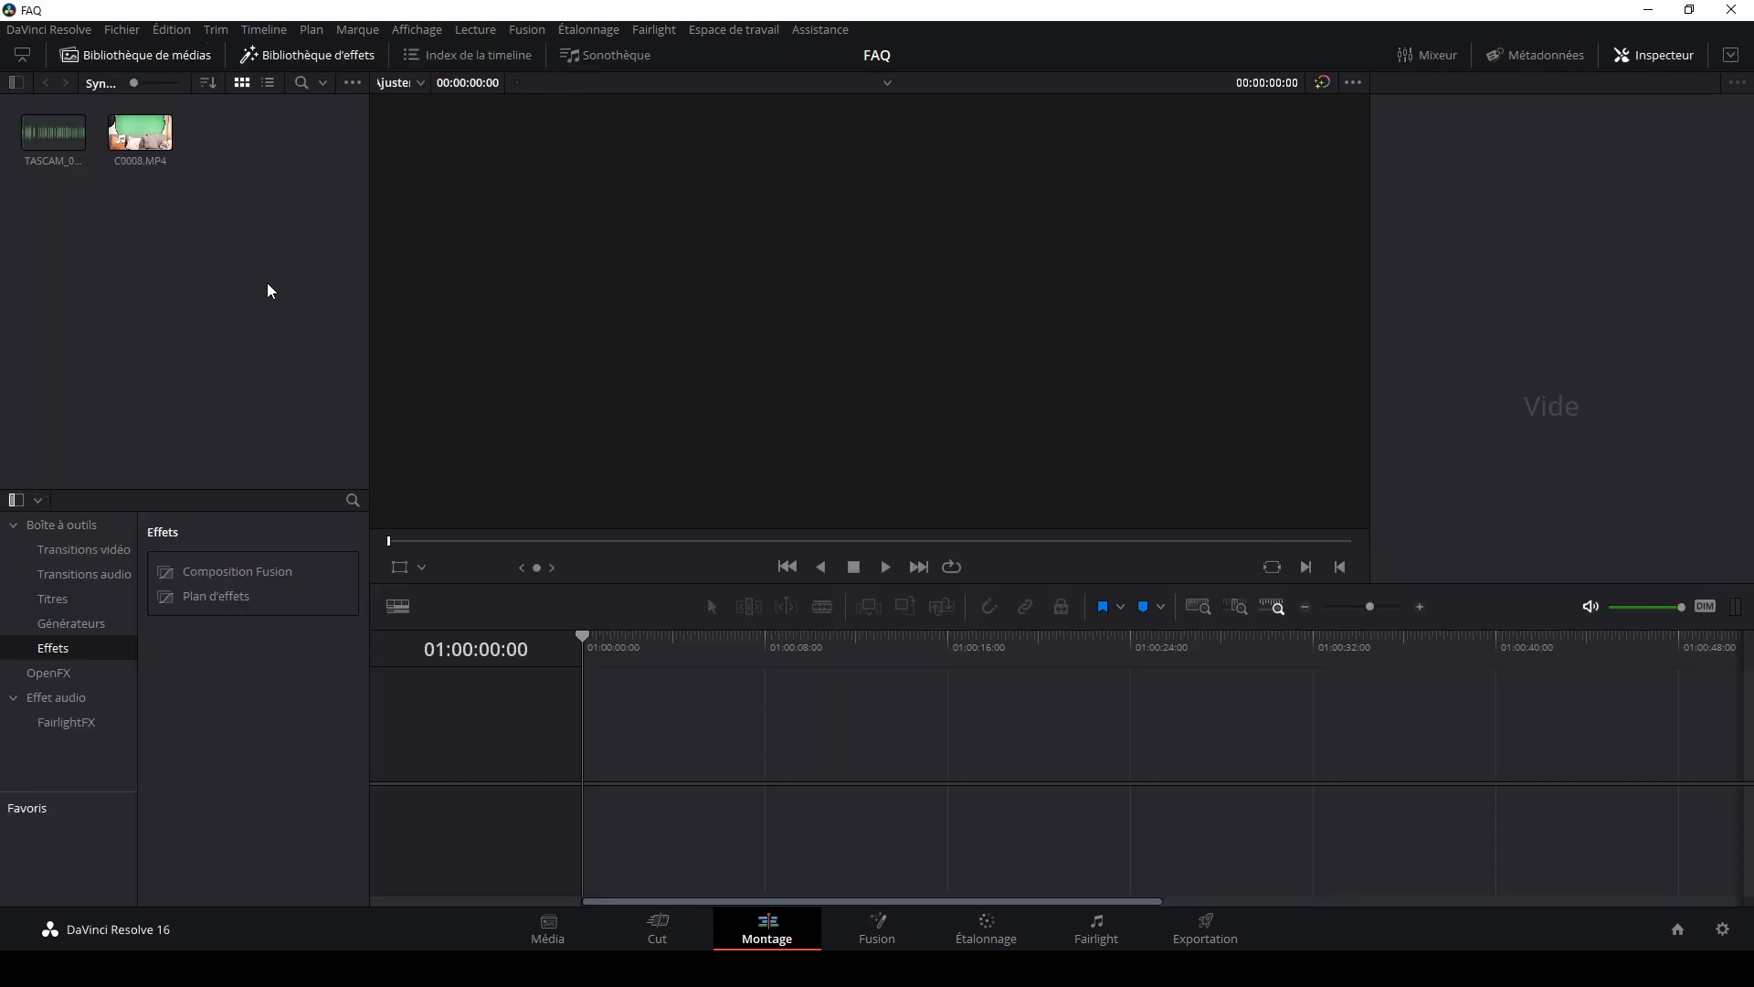
{"action": "left_click_drag", "start_coordinate": [146, 135], "coordinate": [587, 773]}
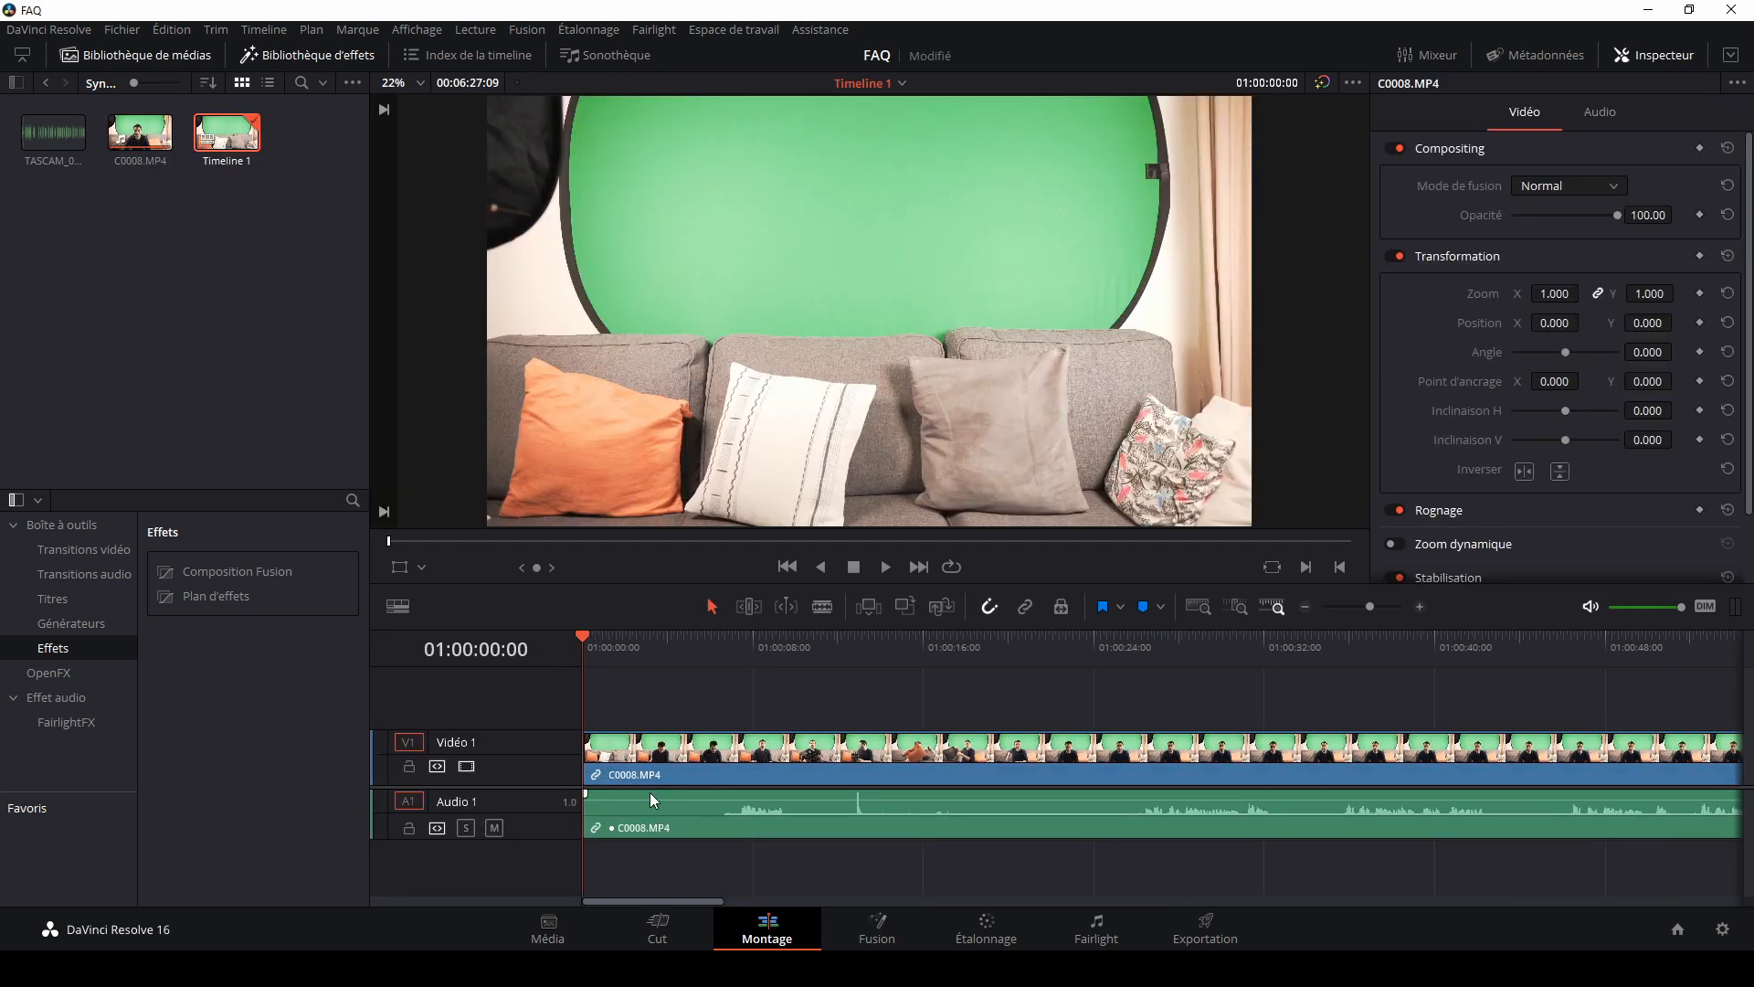
{"action": "key", "text": "ctrl+s"}
Step: Play the timeline around the clapperboard hit to check that sound and picture match
{"action": "left_click", "coordinate": [831, 645]}
{"action": "key", "text": "space"}
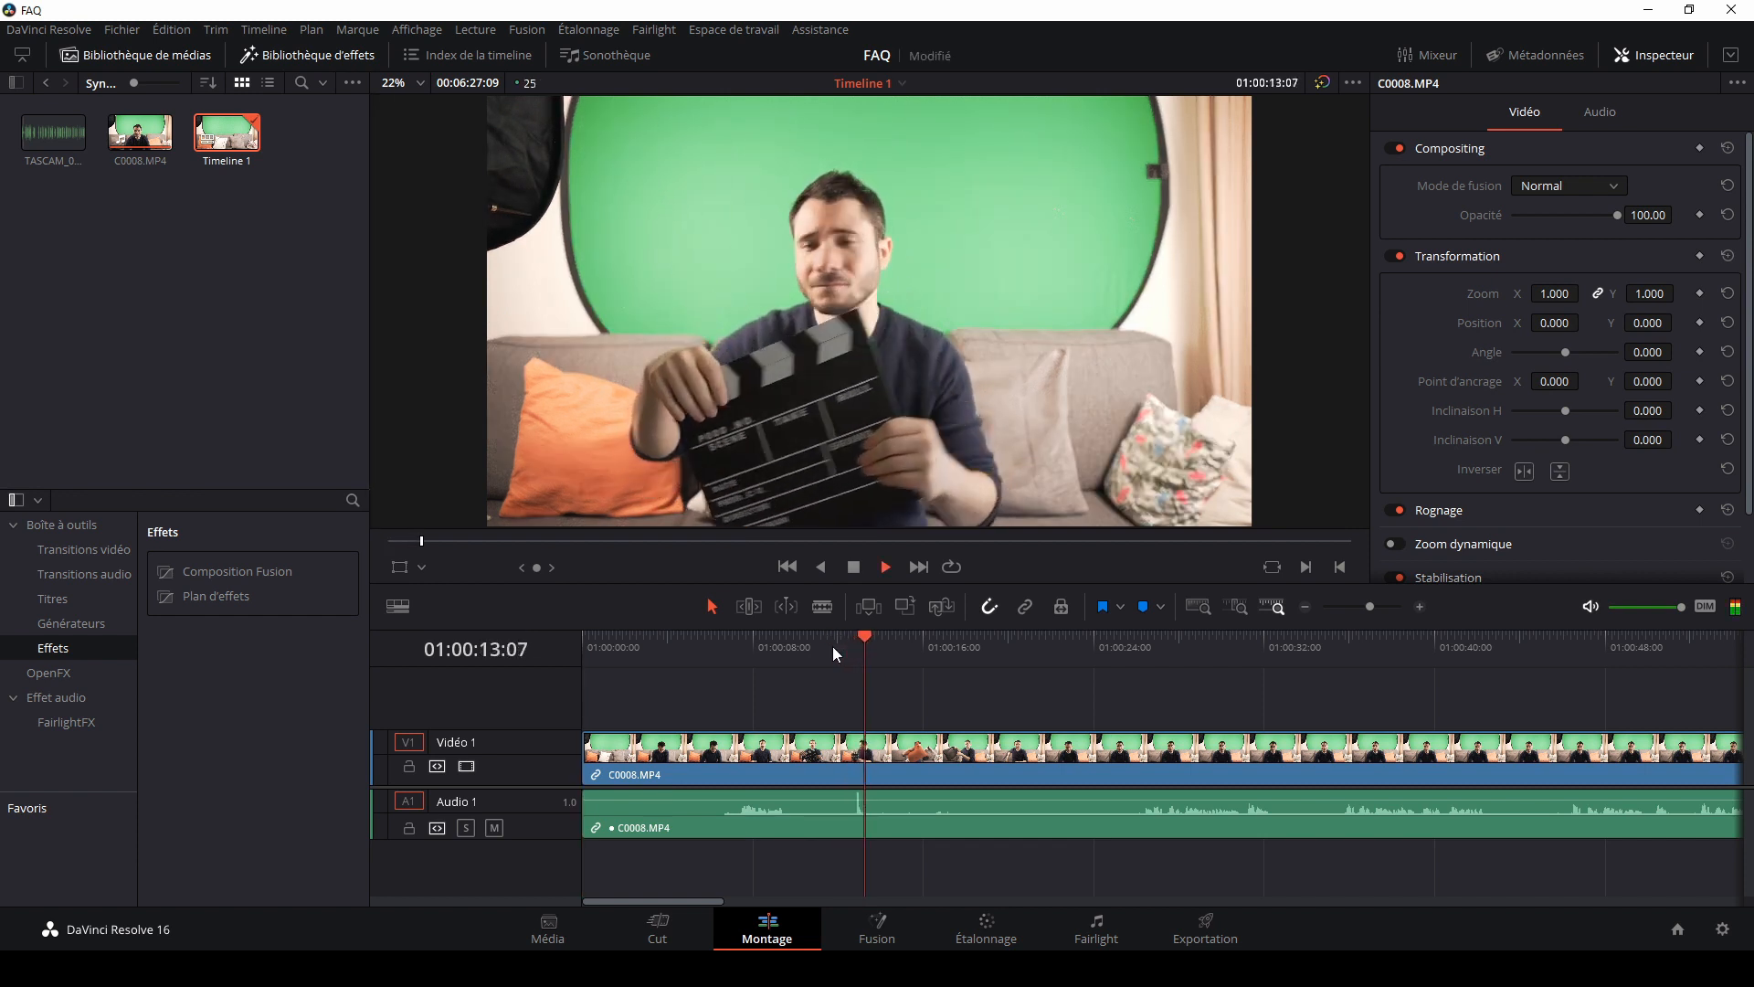
{"action": "key", "text": "space"}
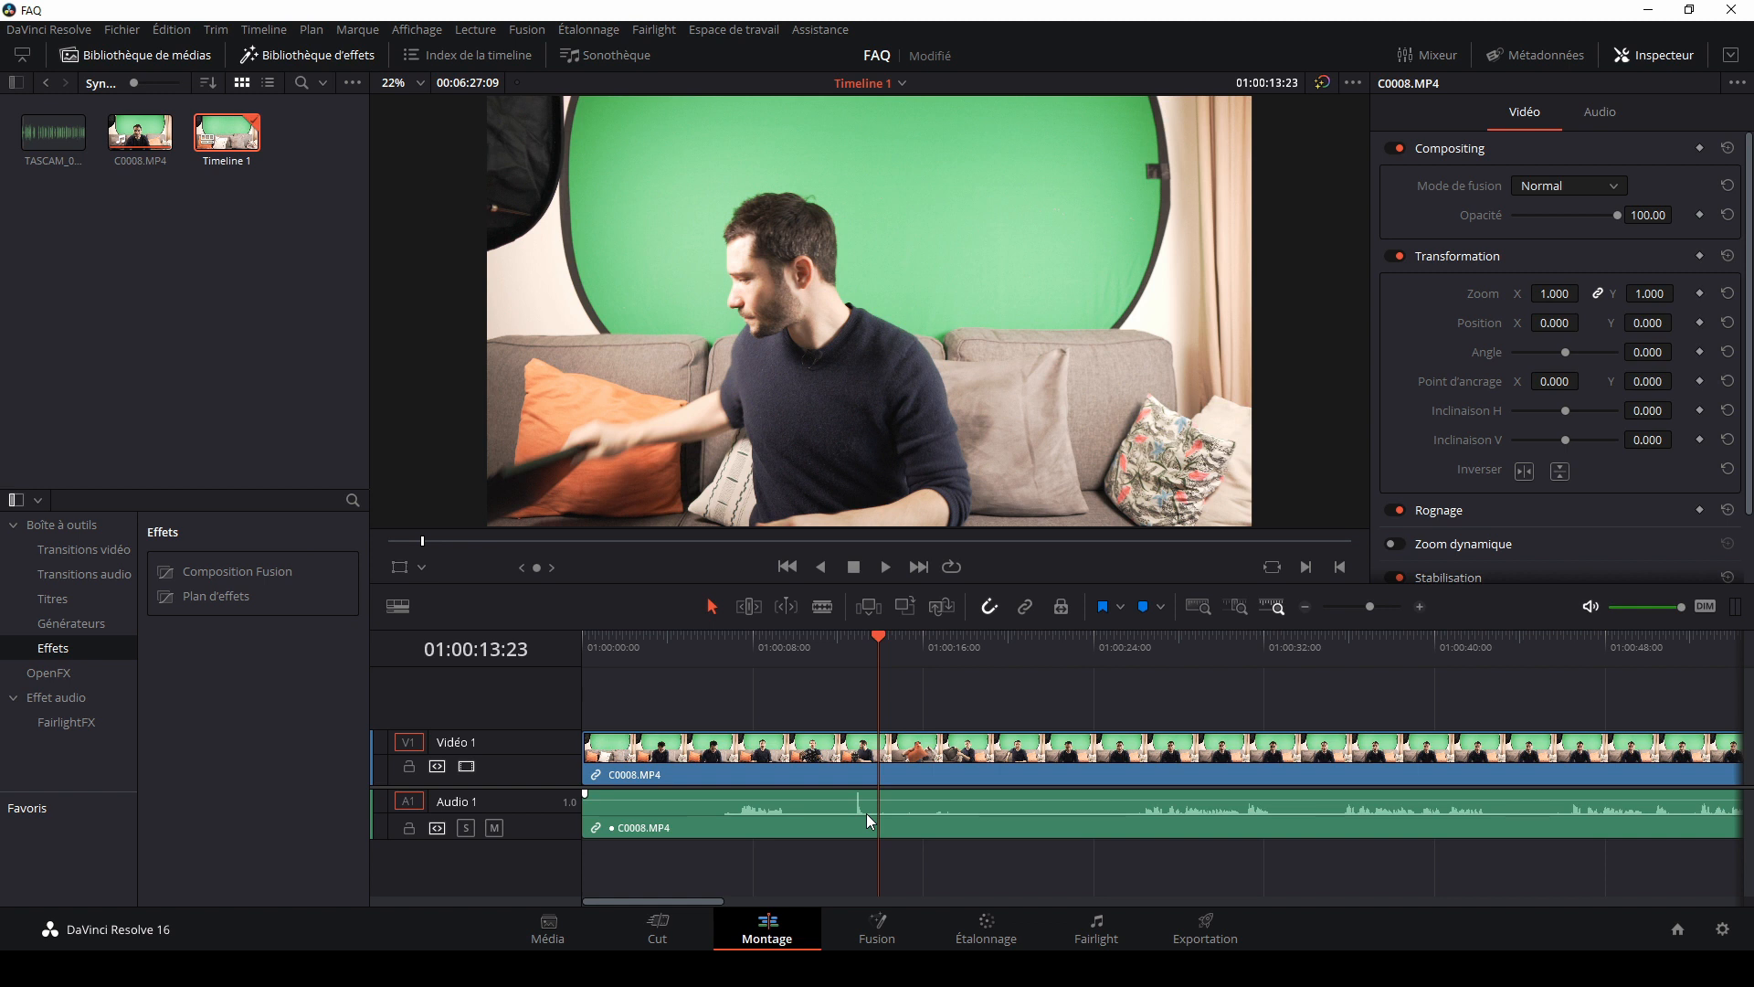
Step: Replace the C0008.MP4 audio on Audio 1 with TASCAM_0008S12.wav, placed at the start of the timeline
{"action": "left_click", "coordinate": [1097, 927]}
{"action": "left_click", "coordinate": [966, 806]}
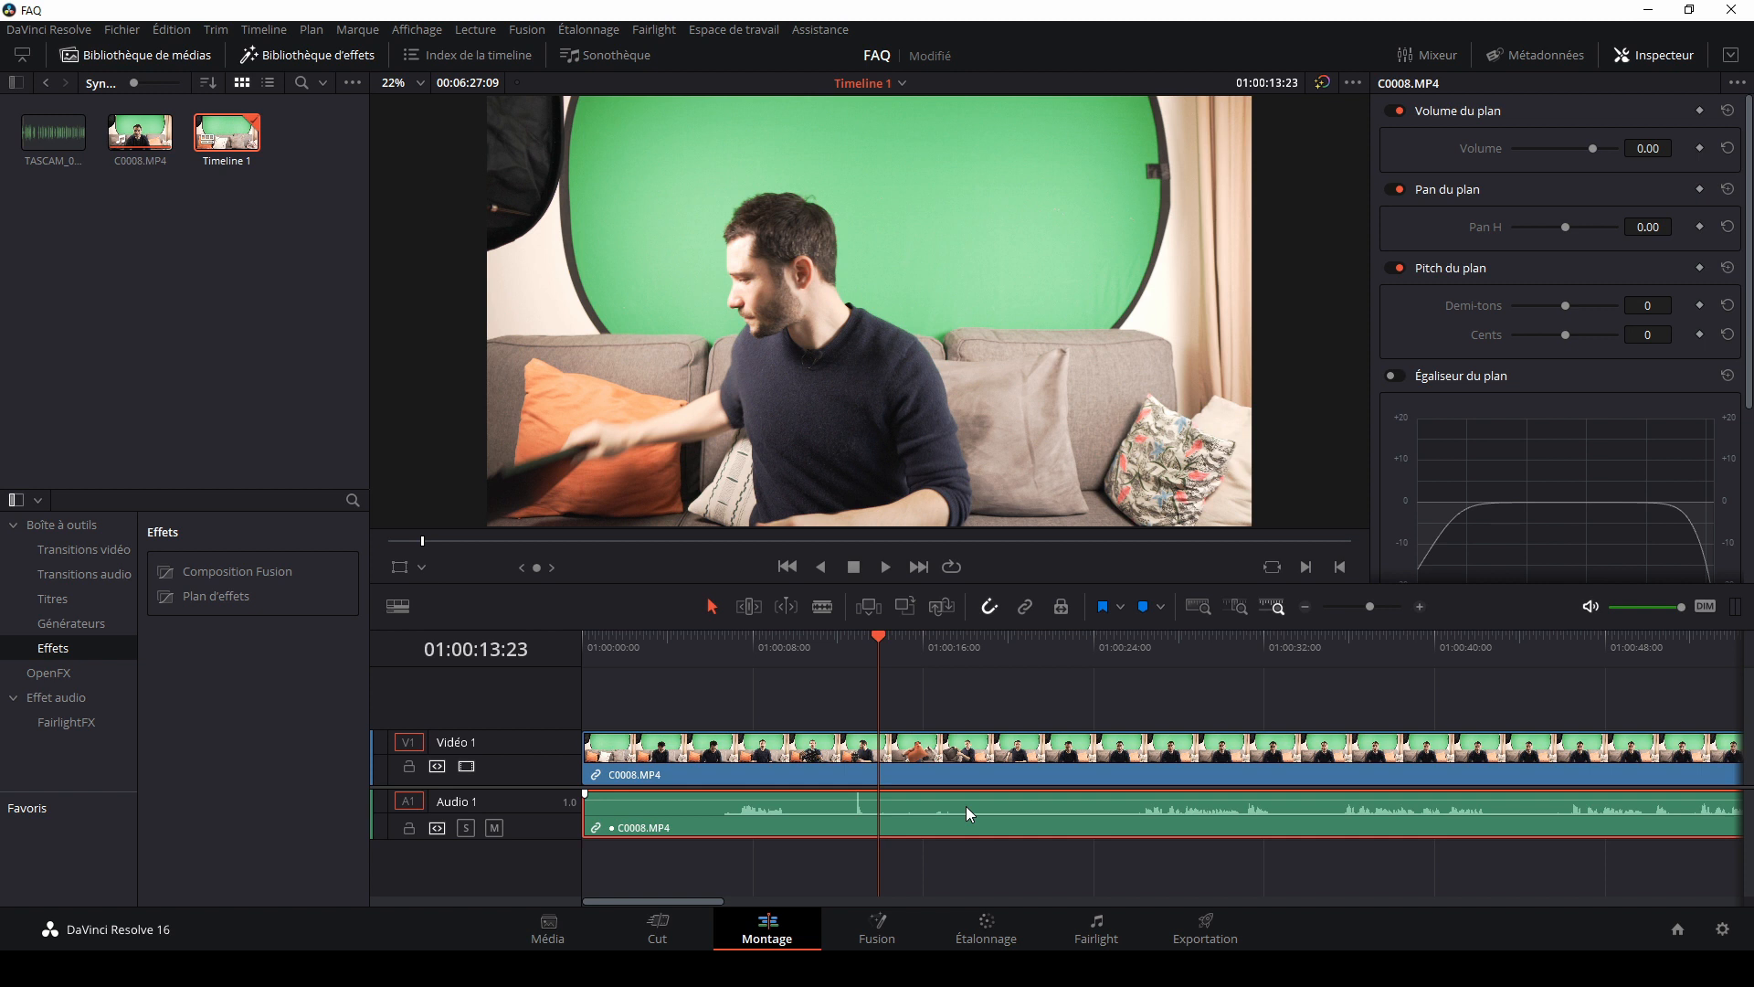
{"action": "key", "text": "Delete"}
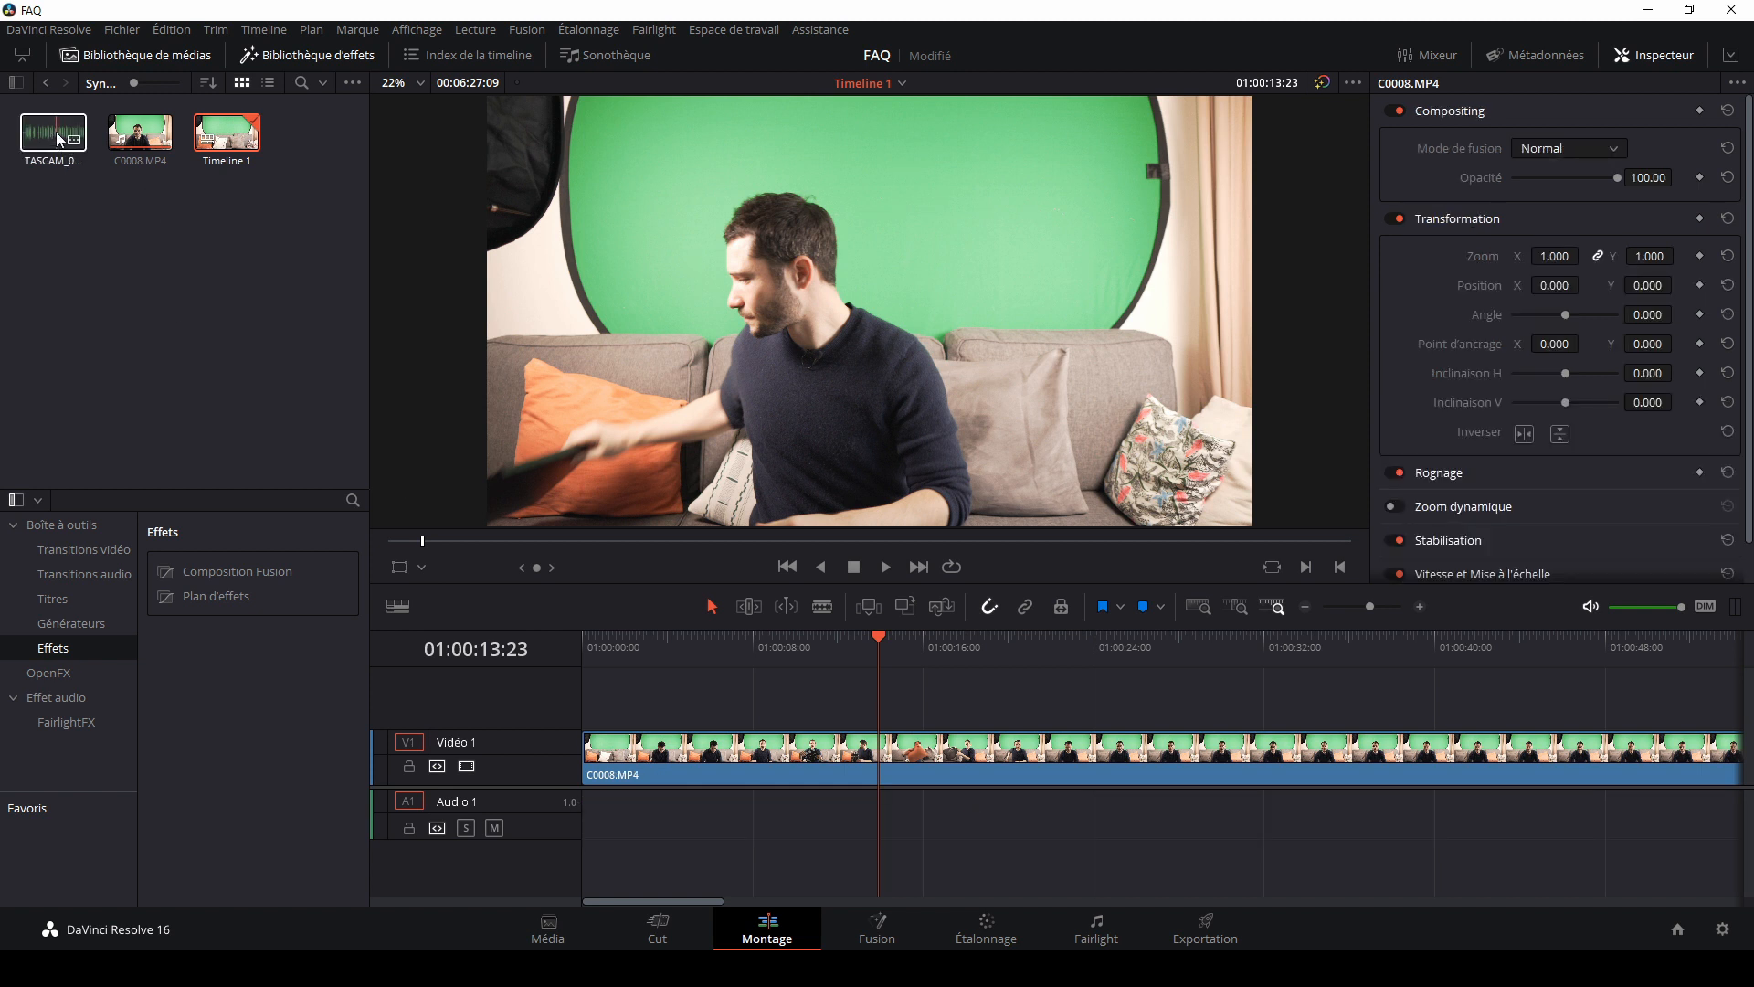
{"action": "left_click_drag", "start_coordinate": [56, 137], "coordinate": [713, 822]}
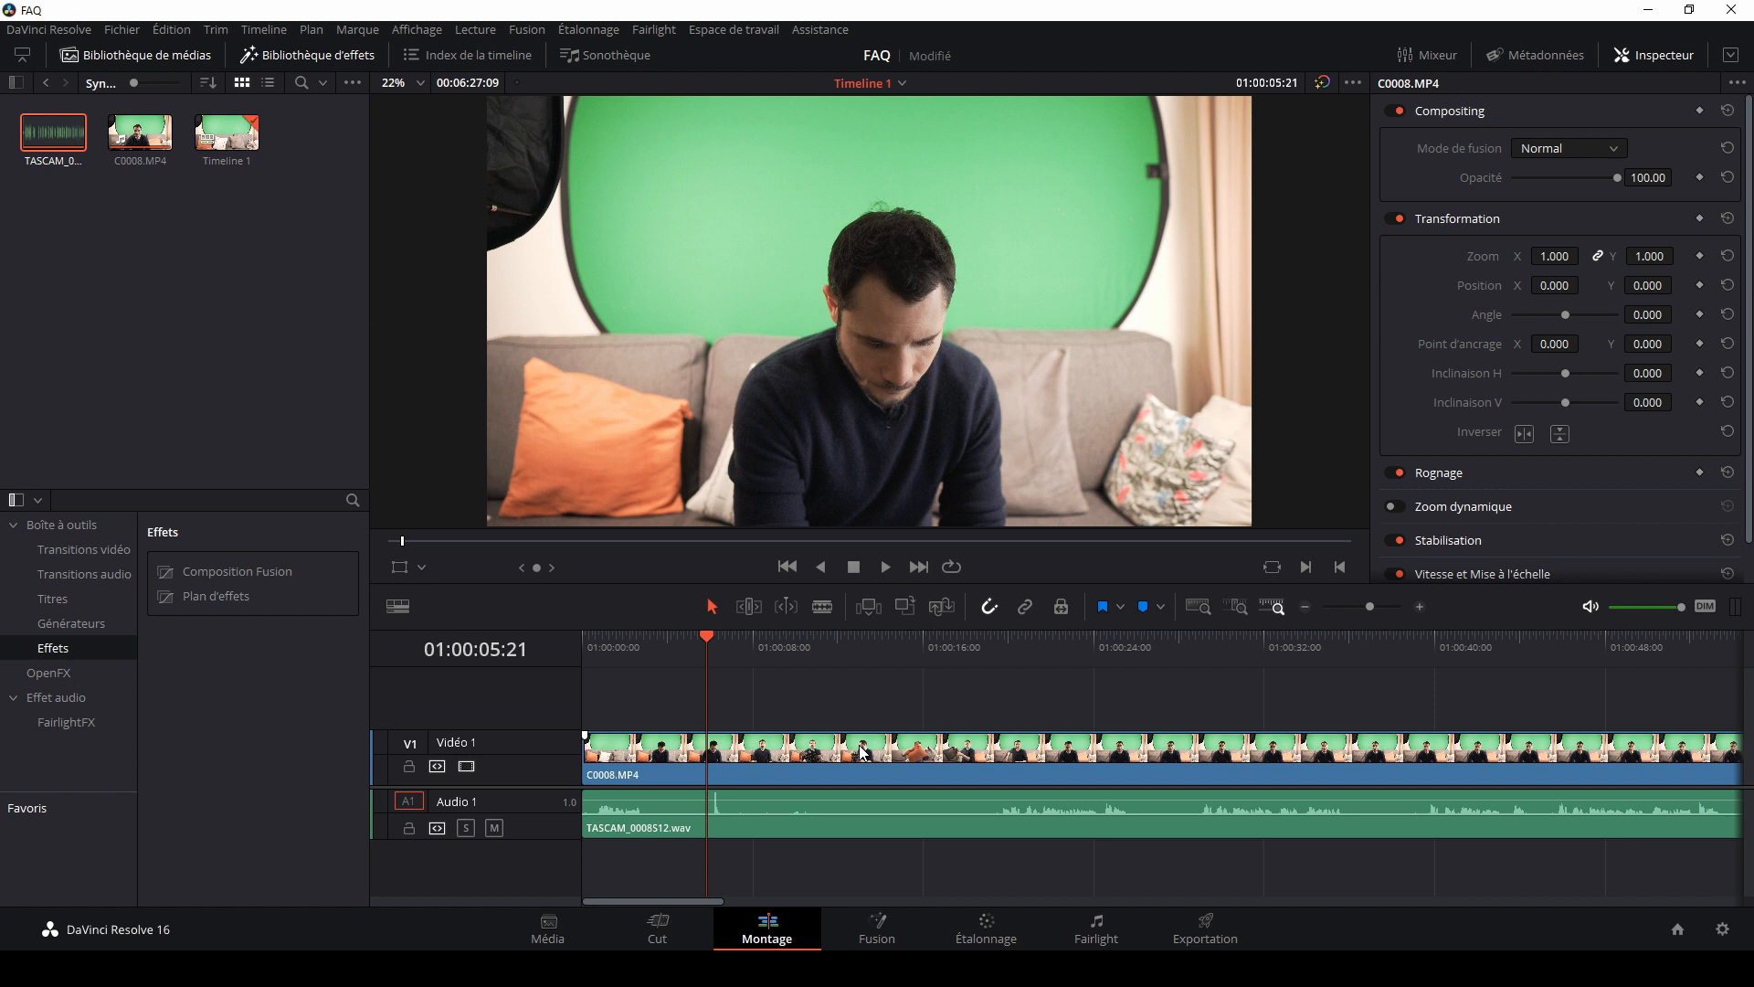
Step: Find the frame where the clapperboard closes, add a marker to the video clip at 01:00:12:23, and save the project
{"action": "key", "text": "space"}
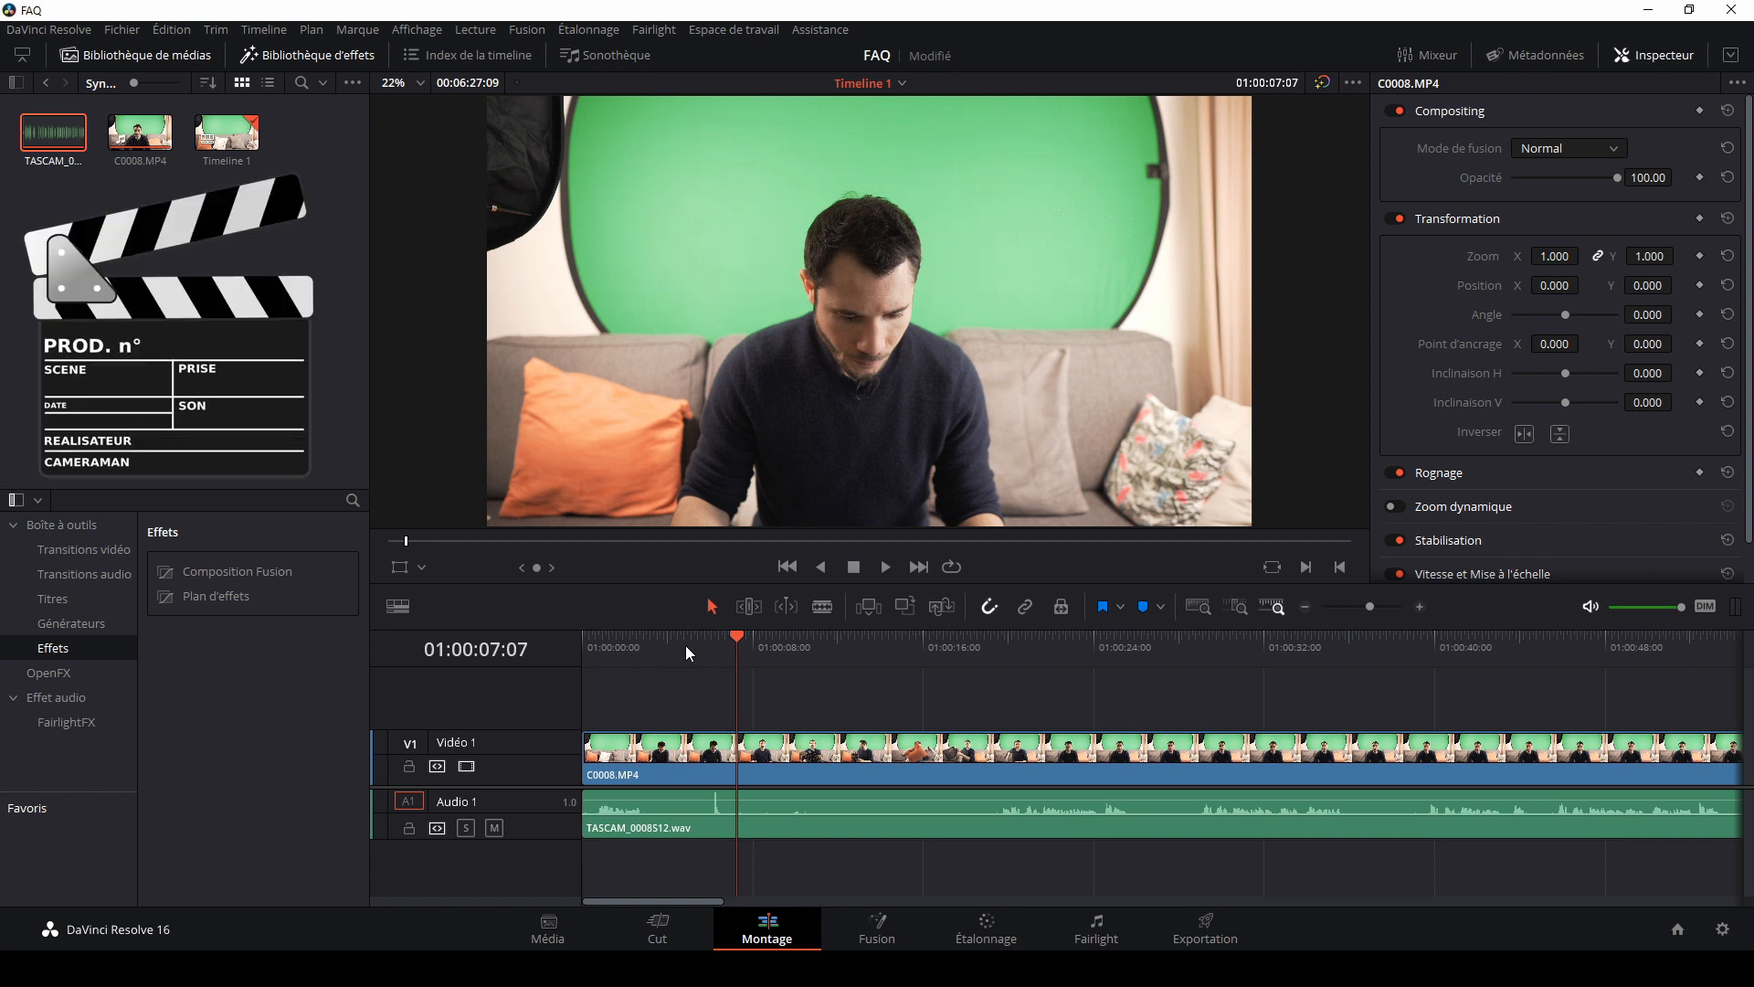
{"action": "left_click", "coordinate": [787, 644]}
{"action": "key", "text": "space"}
{"action": "left_click", "coordinate": [837, 645]}
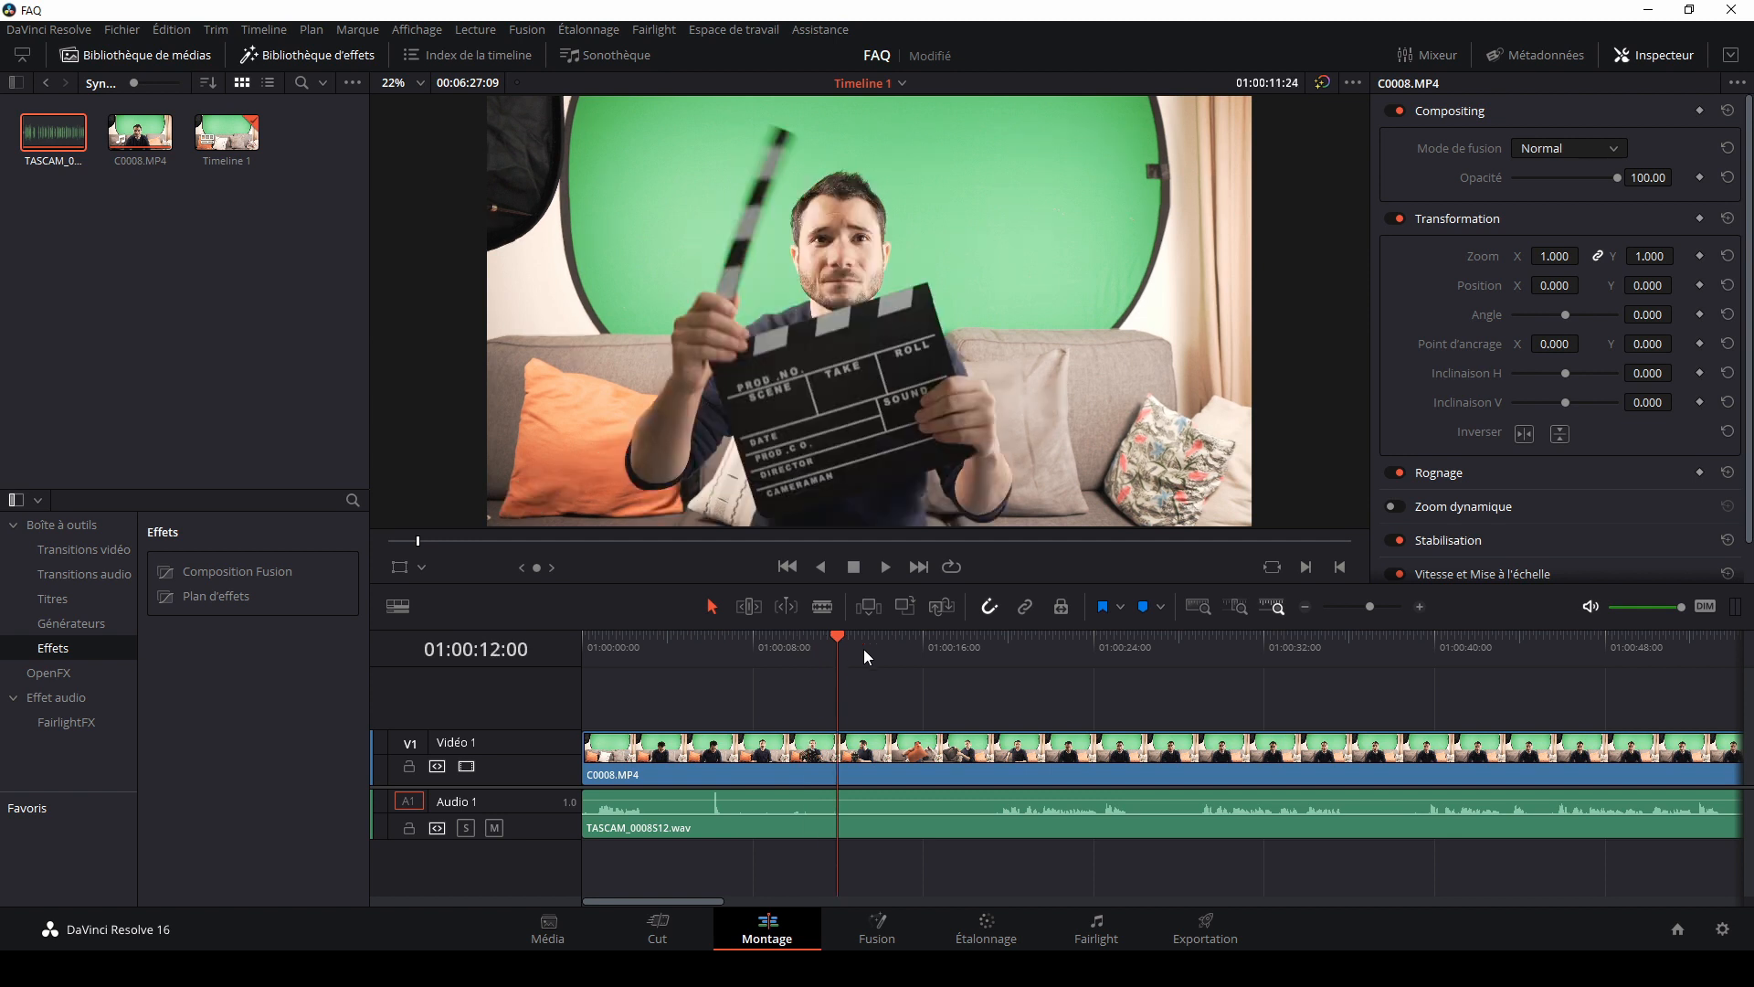
{"action": "key", "text": "Right"}
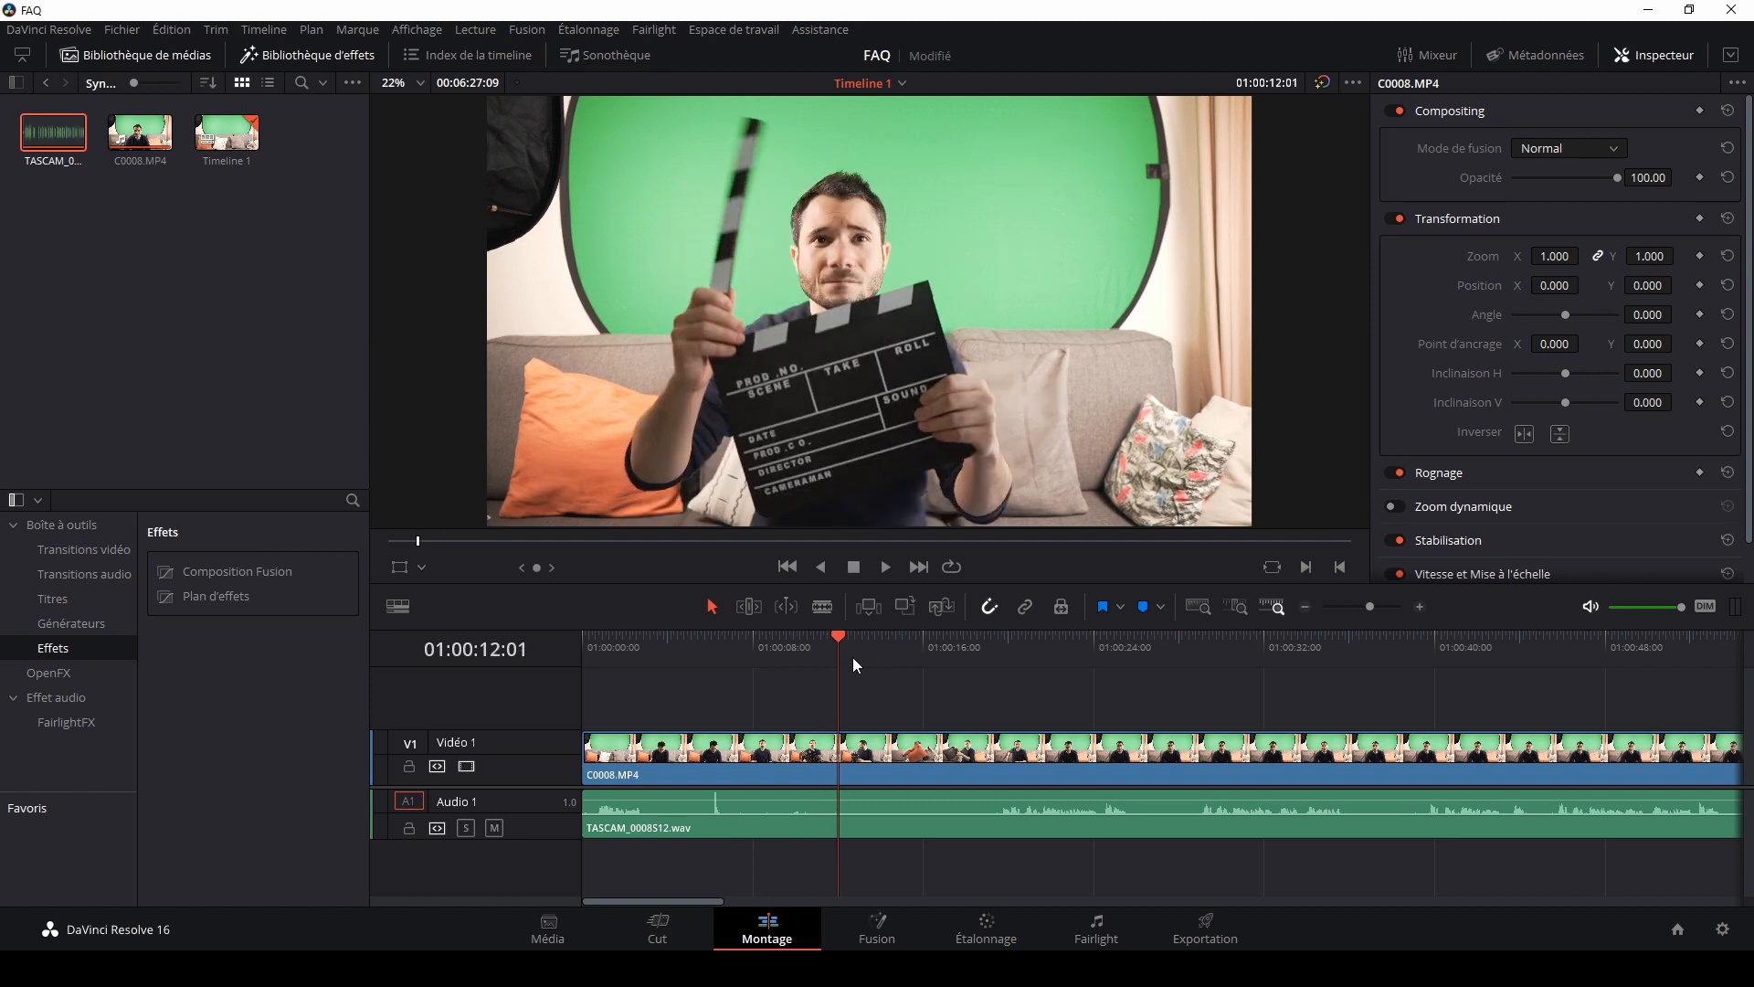
{"action": "key", "text": "space"}
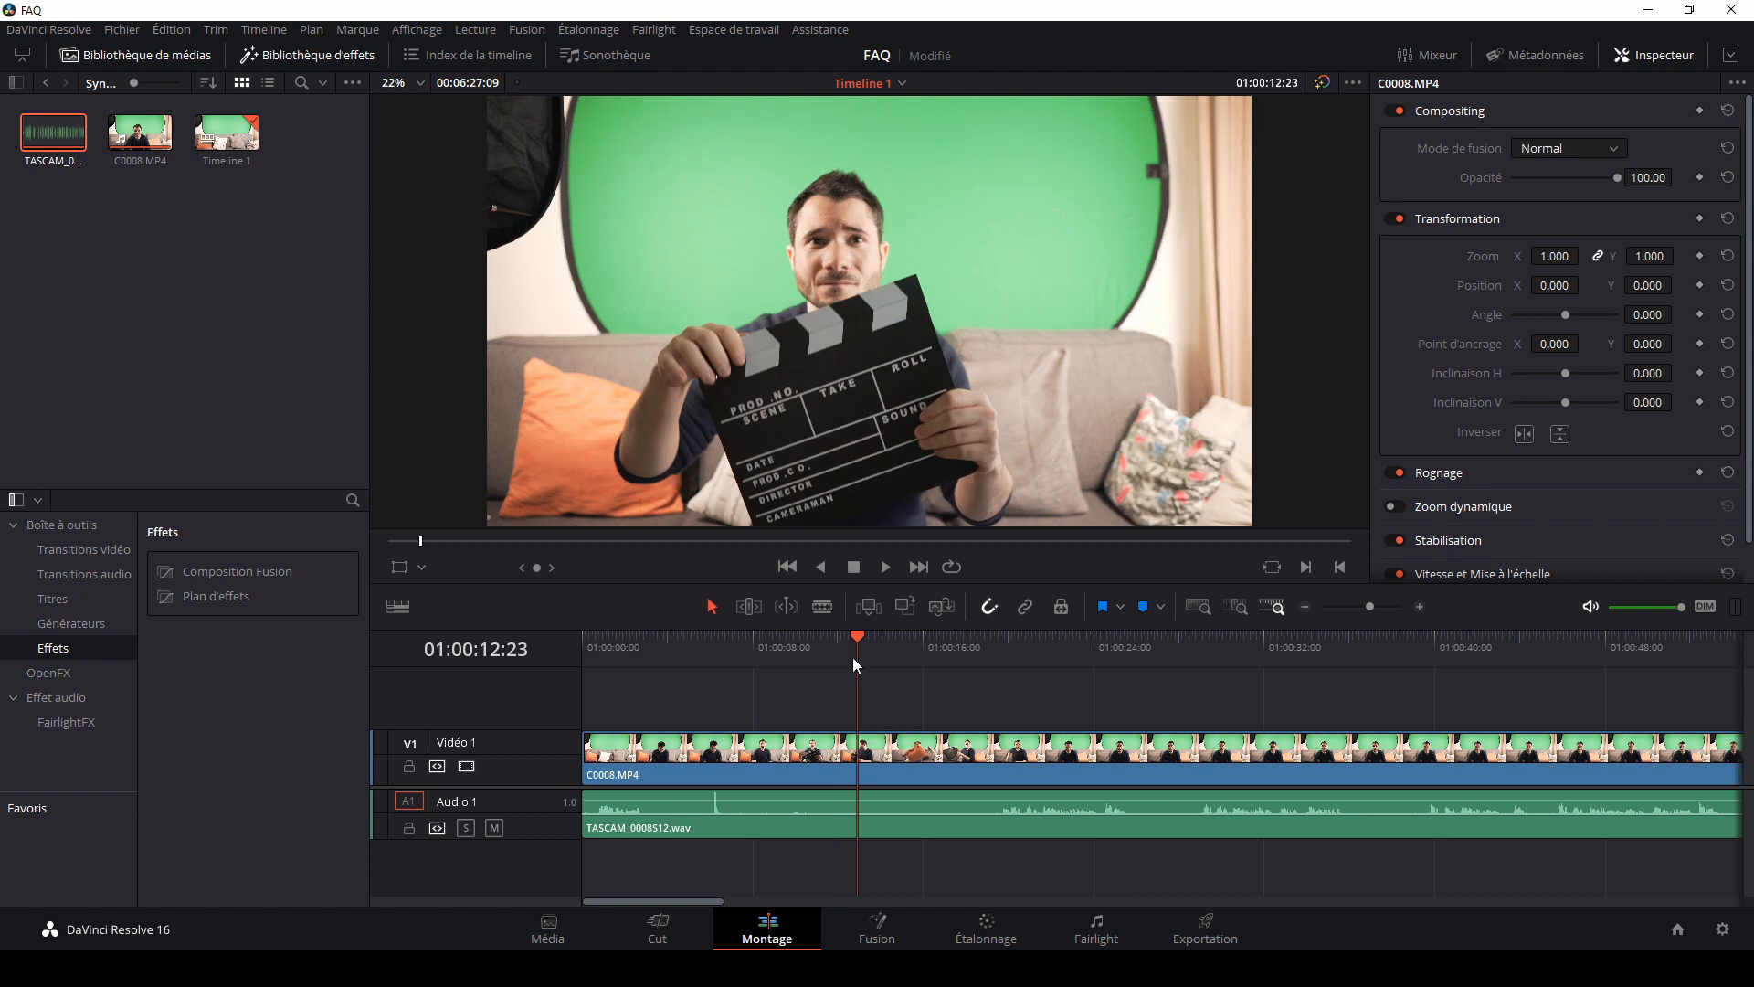
{"action": "left_click", "coordinate": [903, 749]}
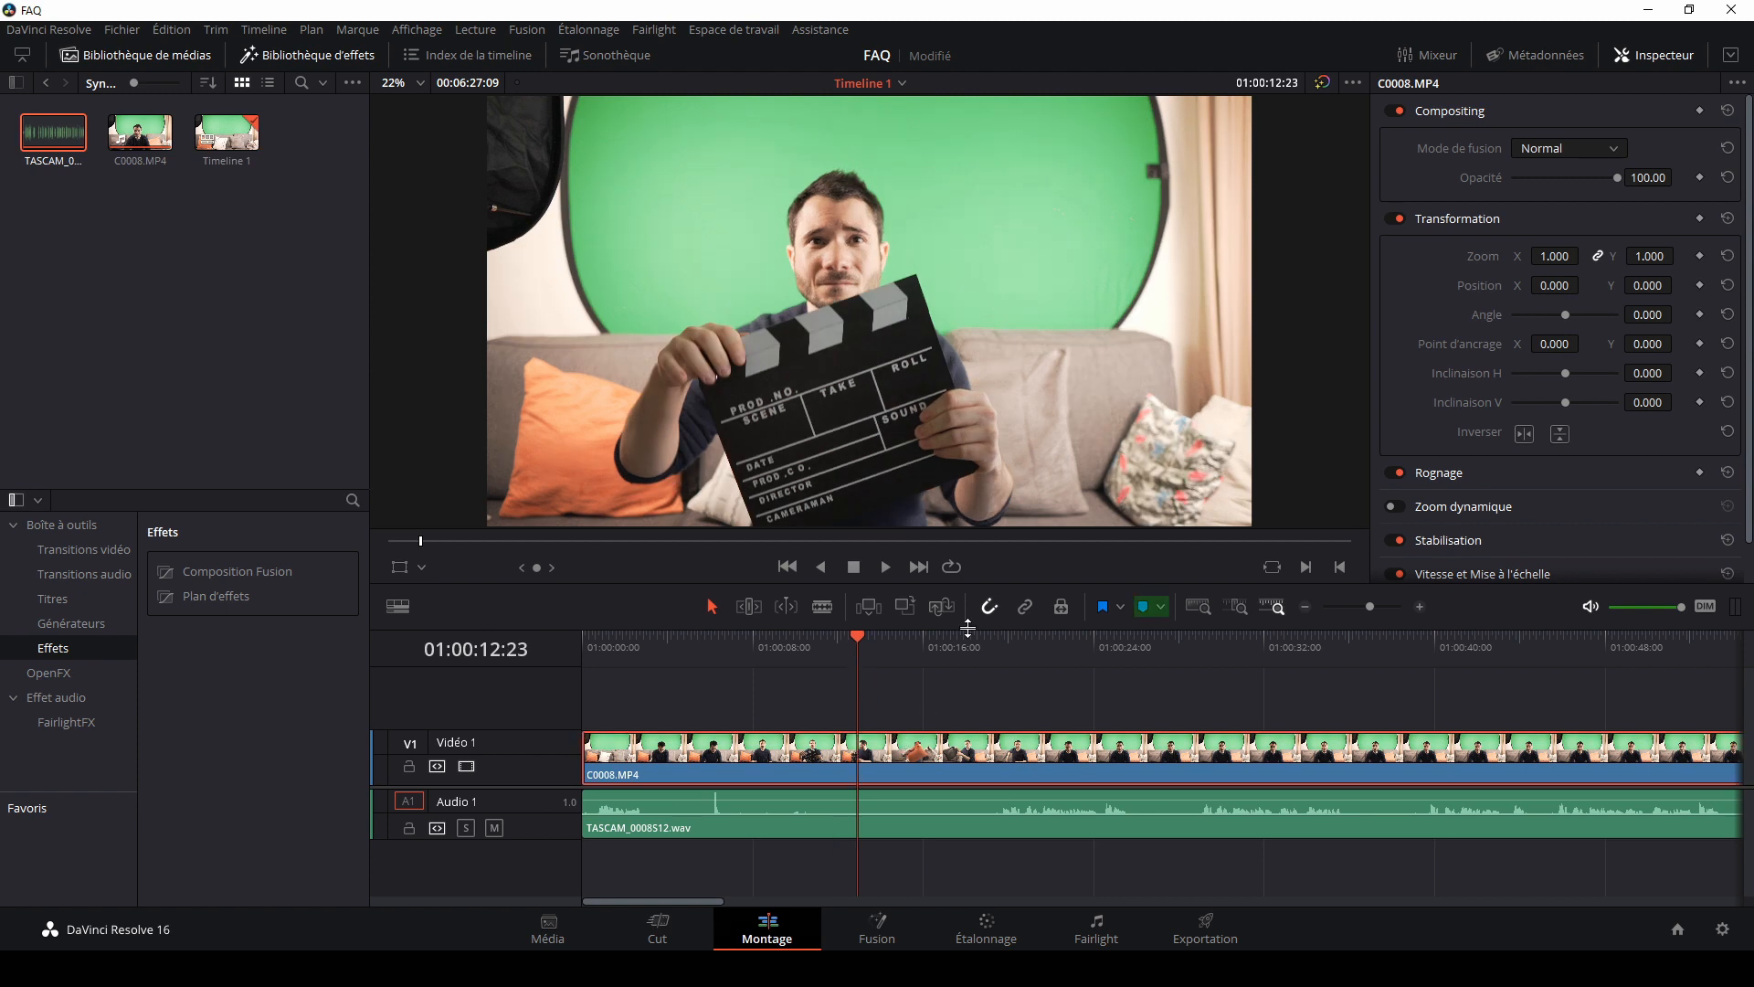
{"action": "left_click", "coordinate": [1143, 608]}
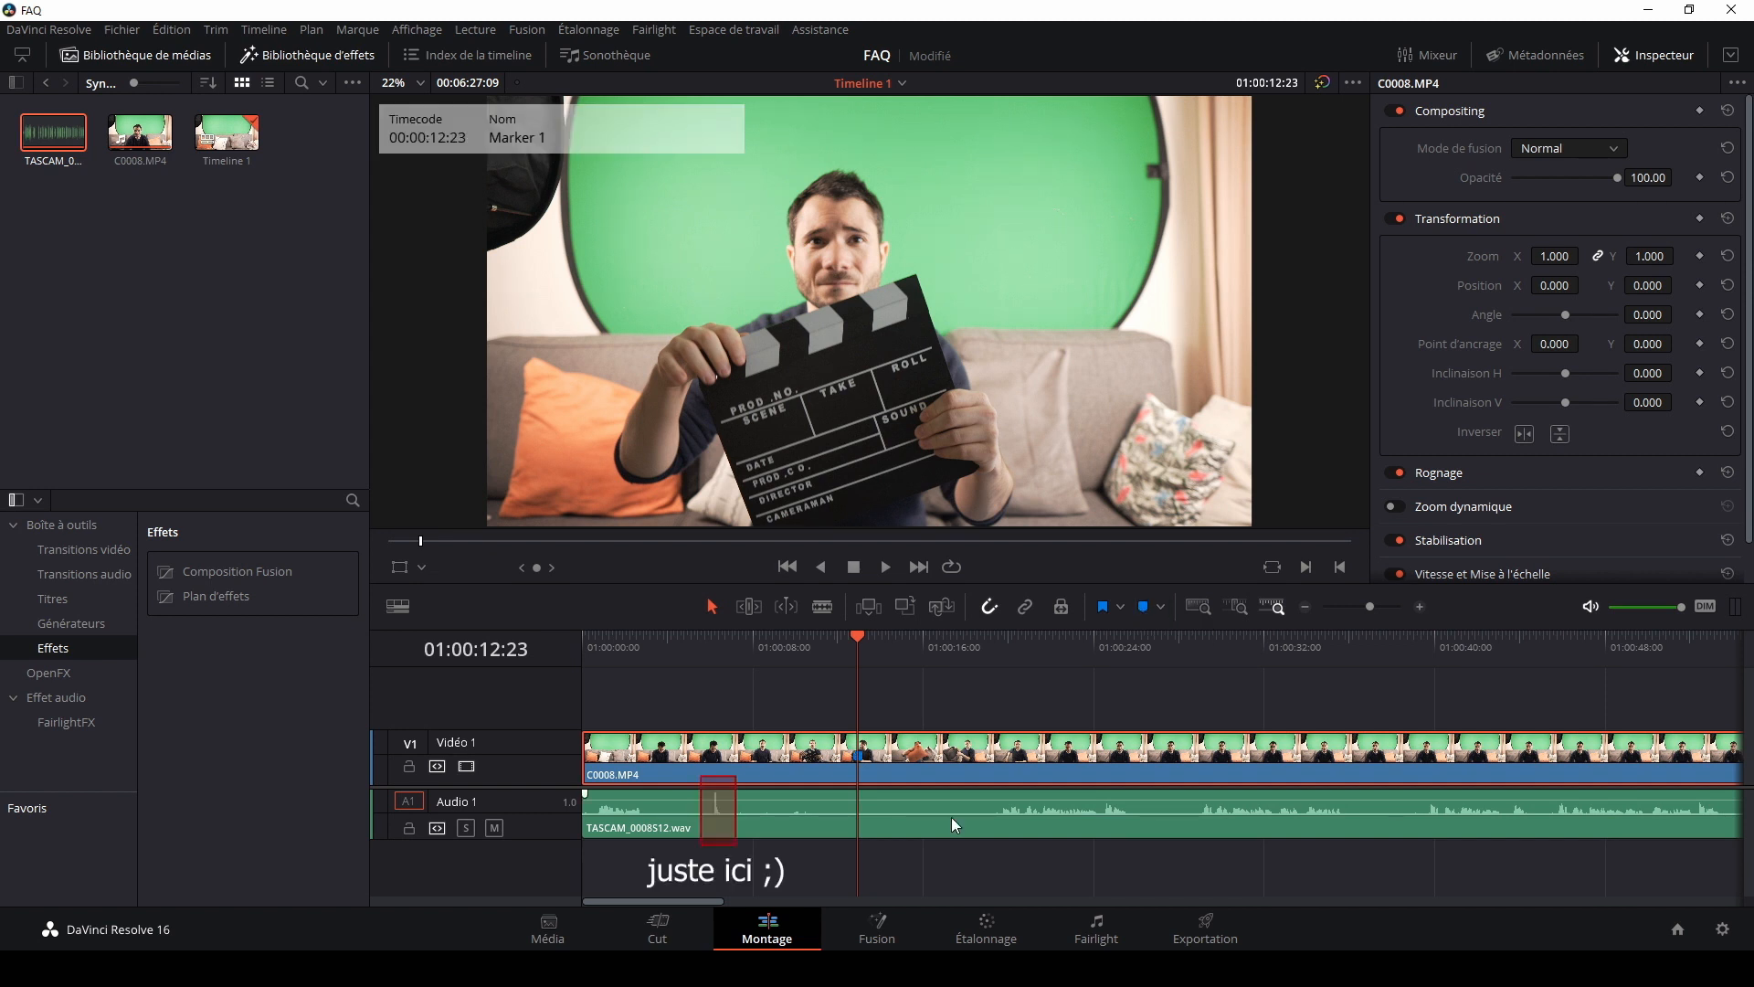
{"action": "key", "text": "ctrl+s"}
Step: Add a marker to the TASCAM_0008S12.wav clip exactly on the clap's waveform peak at 01:00:10:22
{"action": "left_click", "coordinate": [1421, 607]}
{"action": "left_click", "coordinate": [1422, 607]}
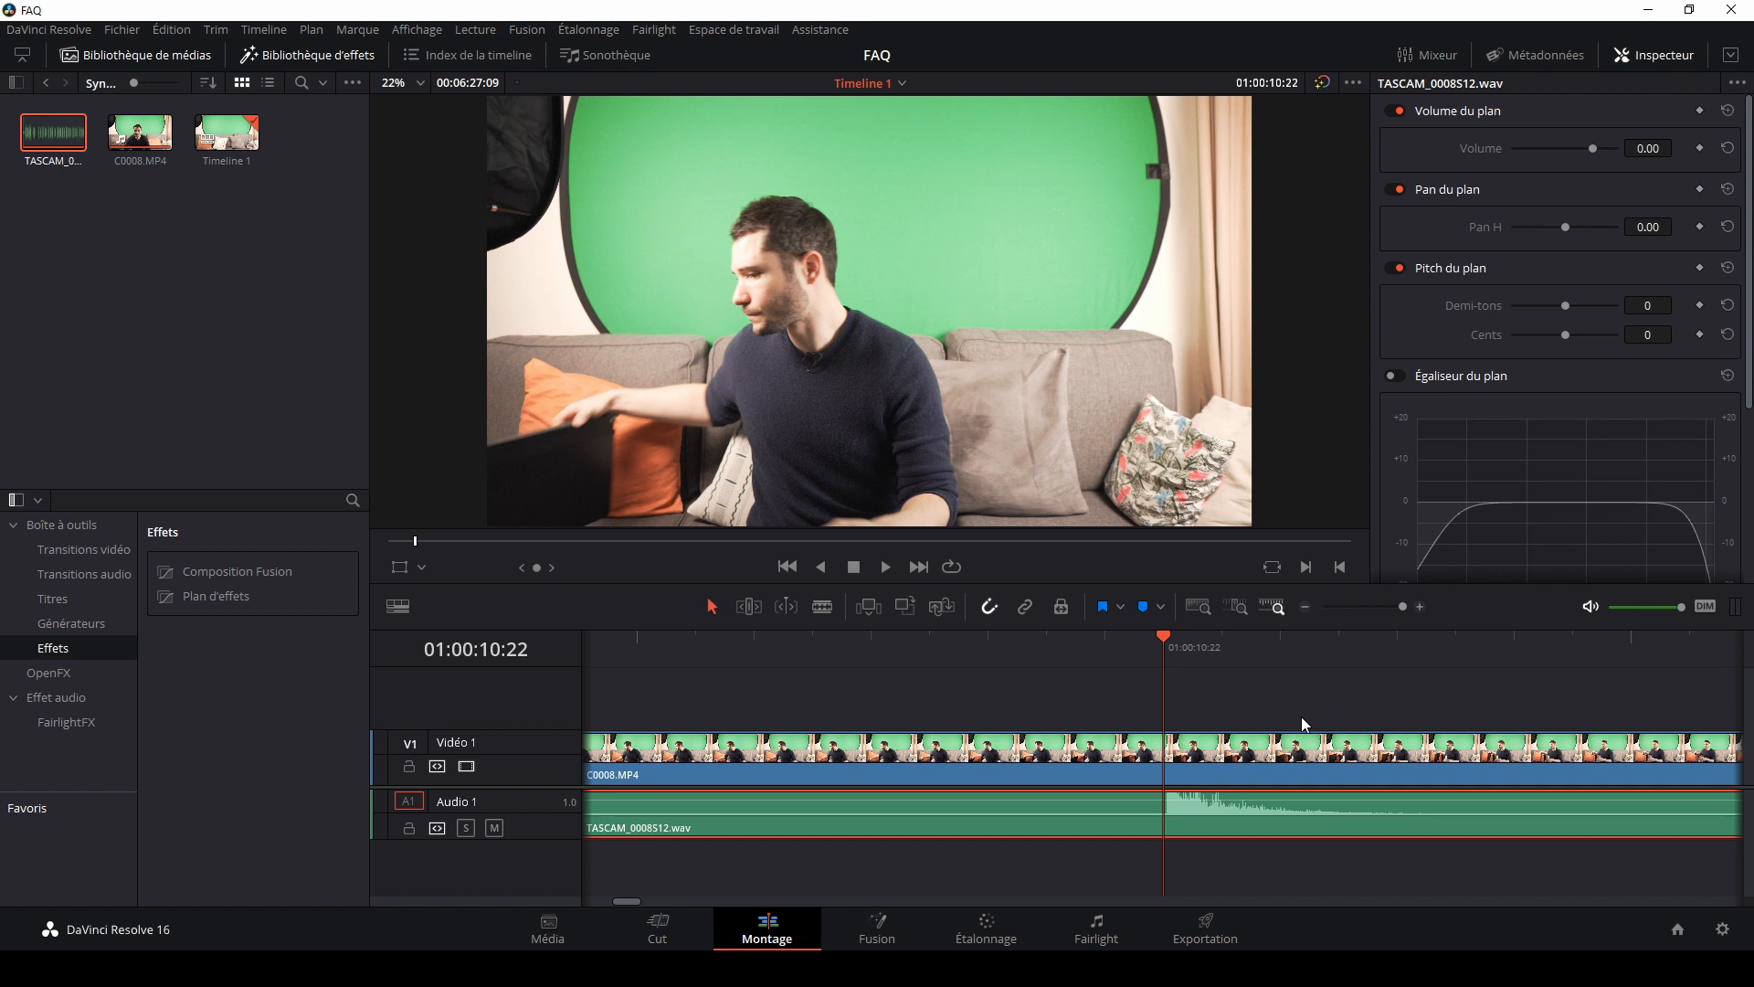
{"action": "key", "text": "Right"}
{"action": "key", "text": "Left"}
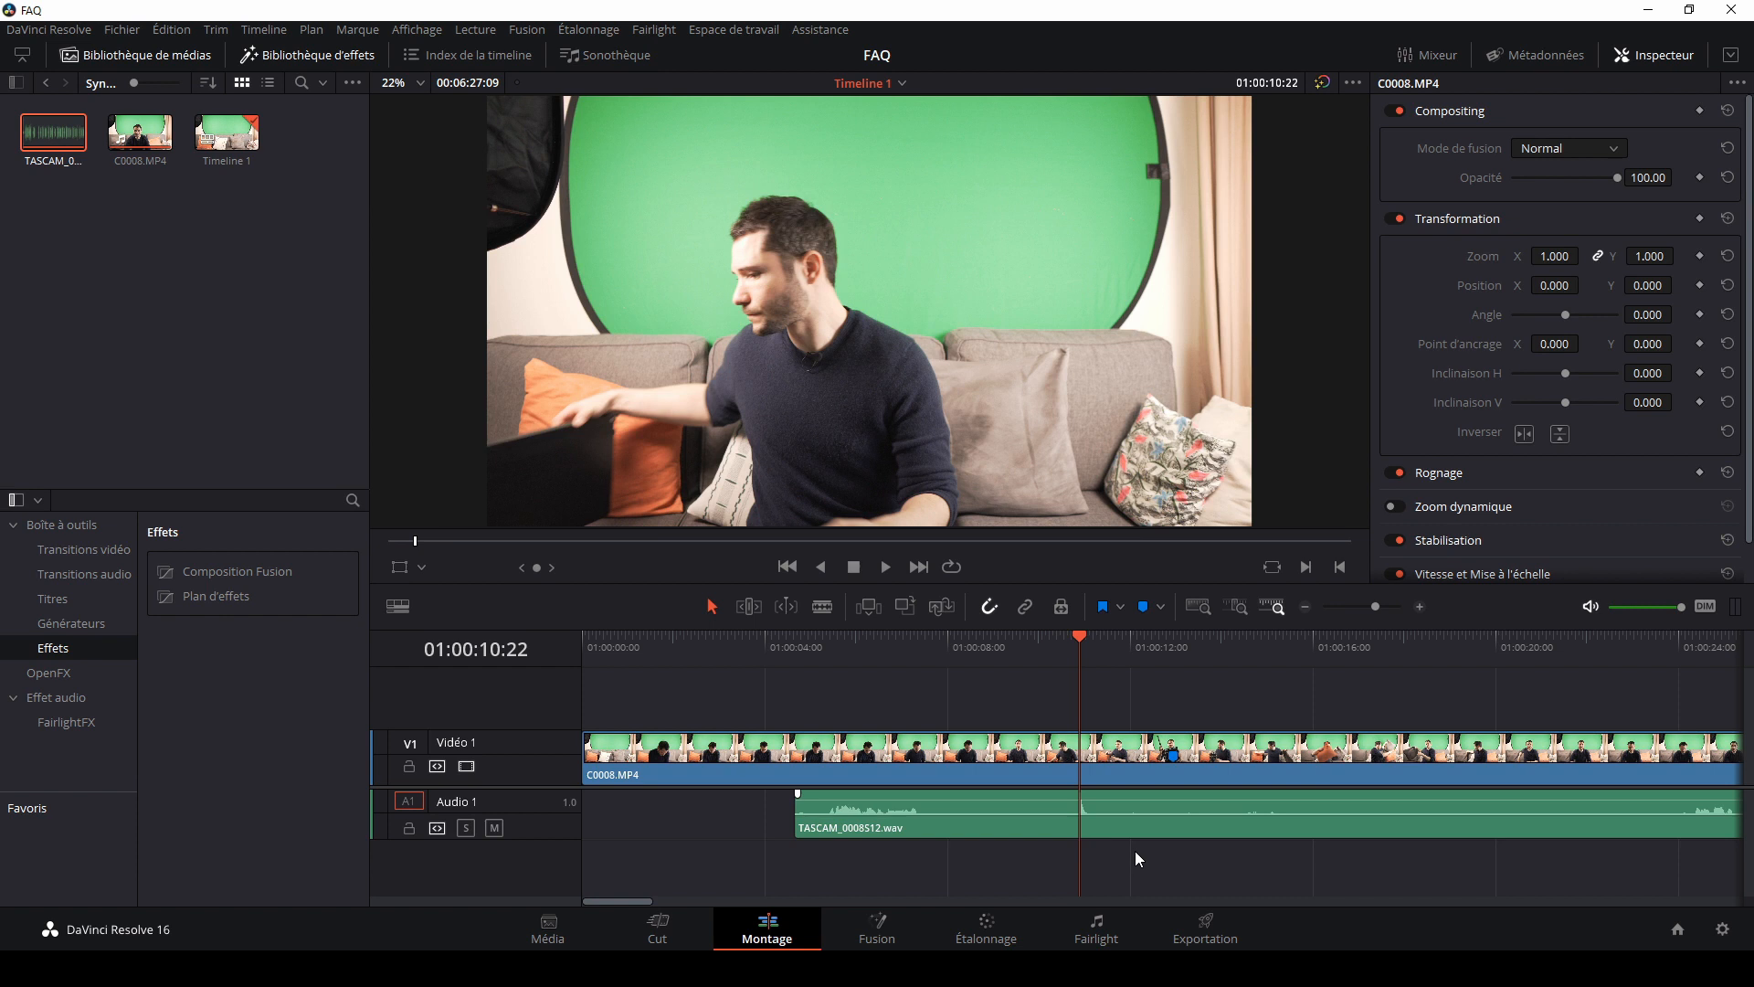
{"action": "left_click", "coordinate": [1149, 803]}
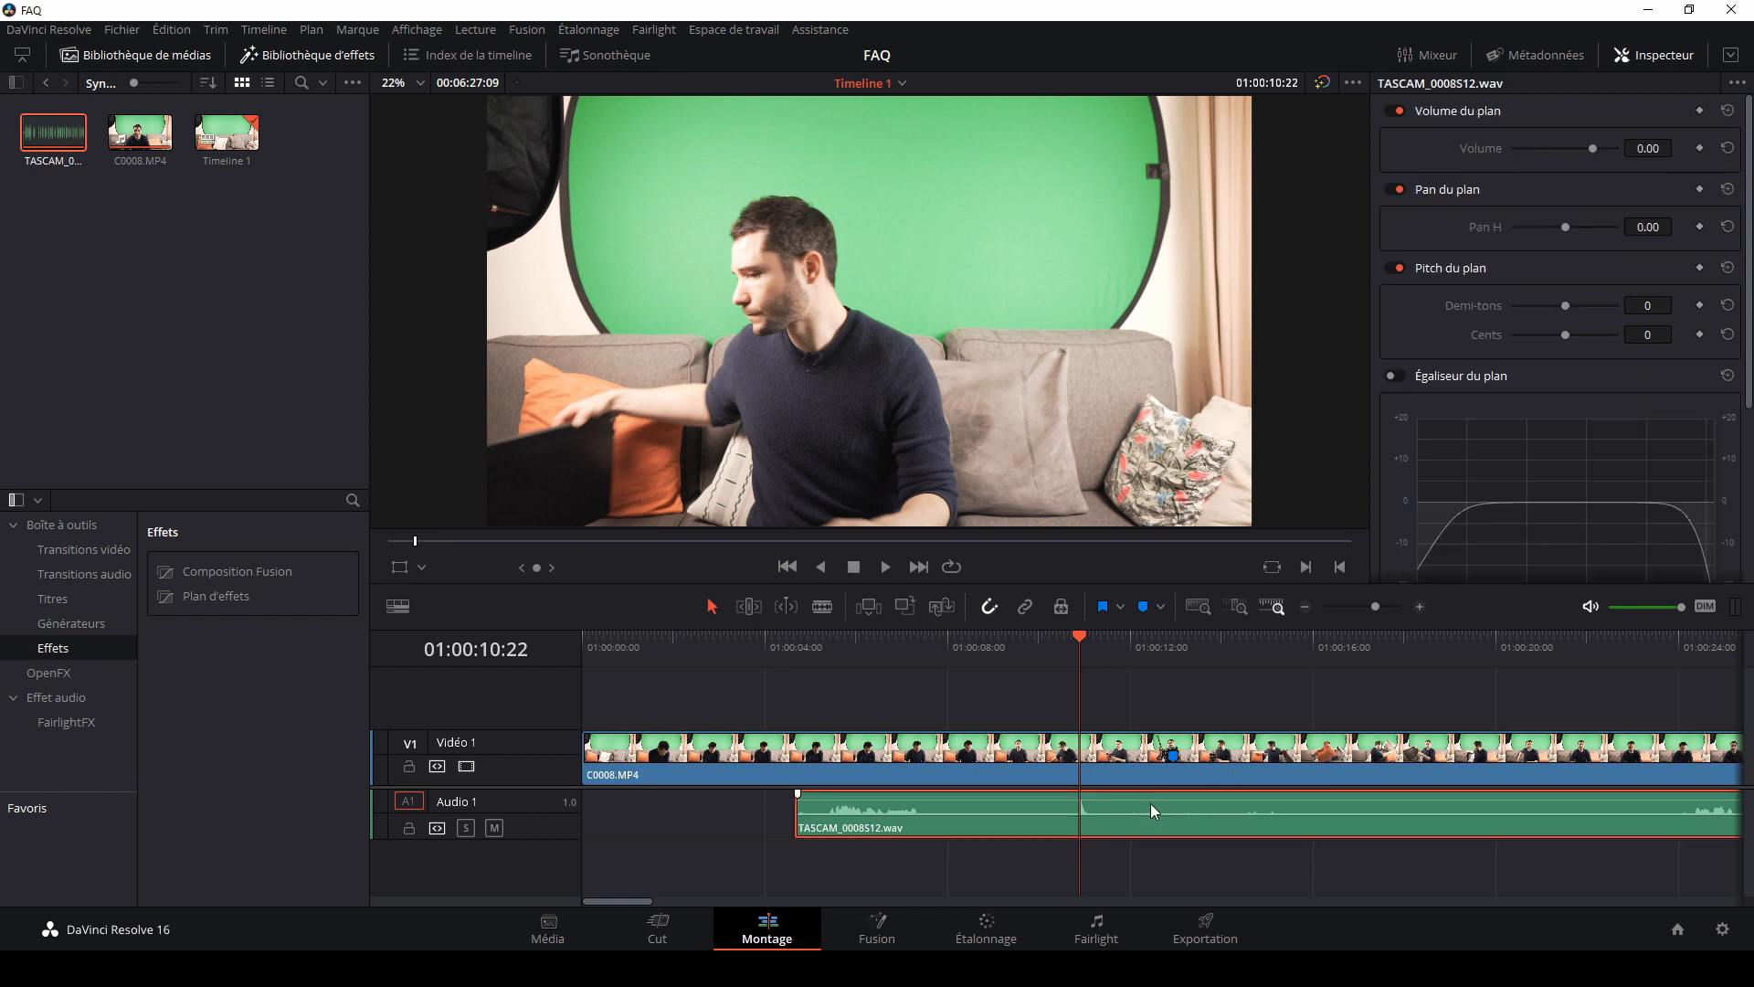
{"action": "left_click", "coordinate": [1144, 607]}
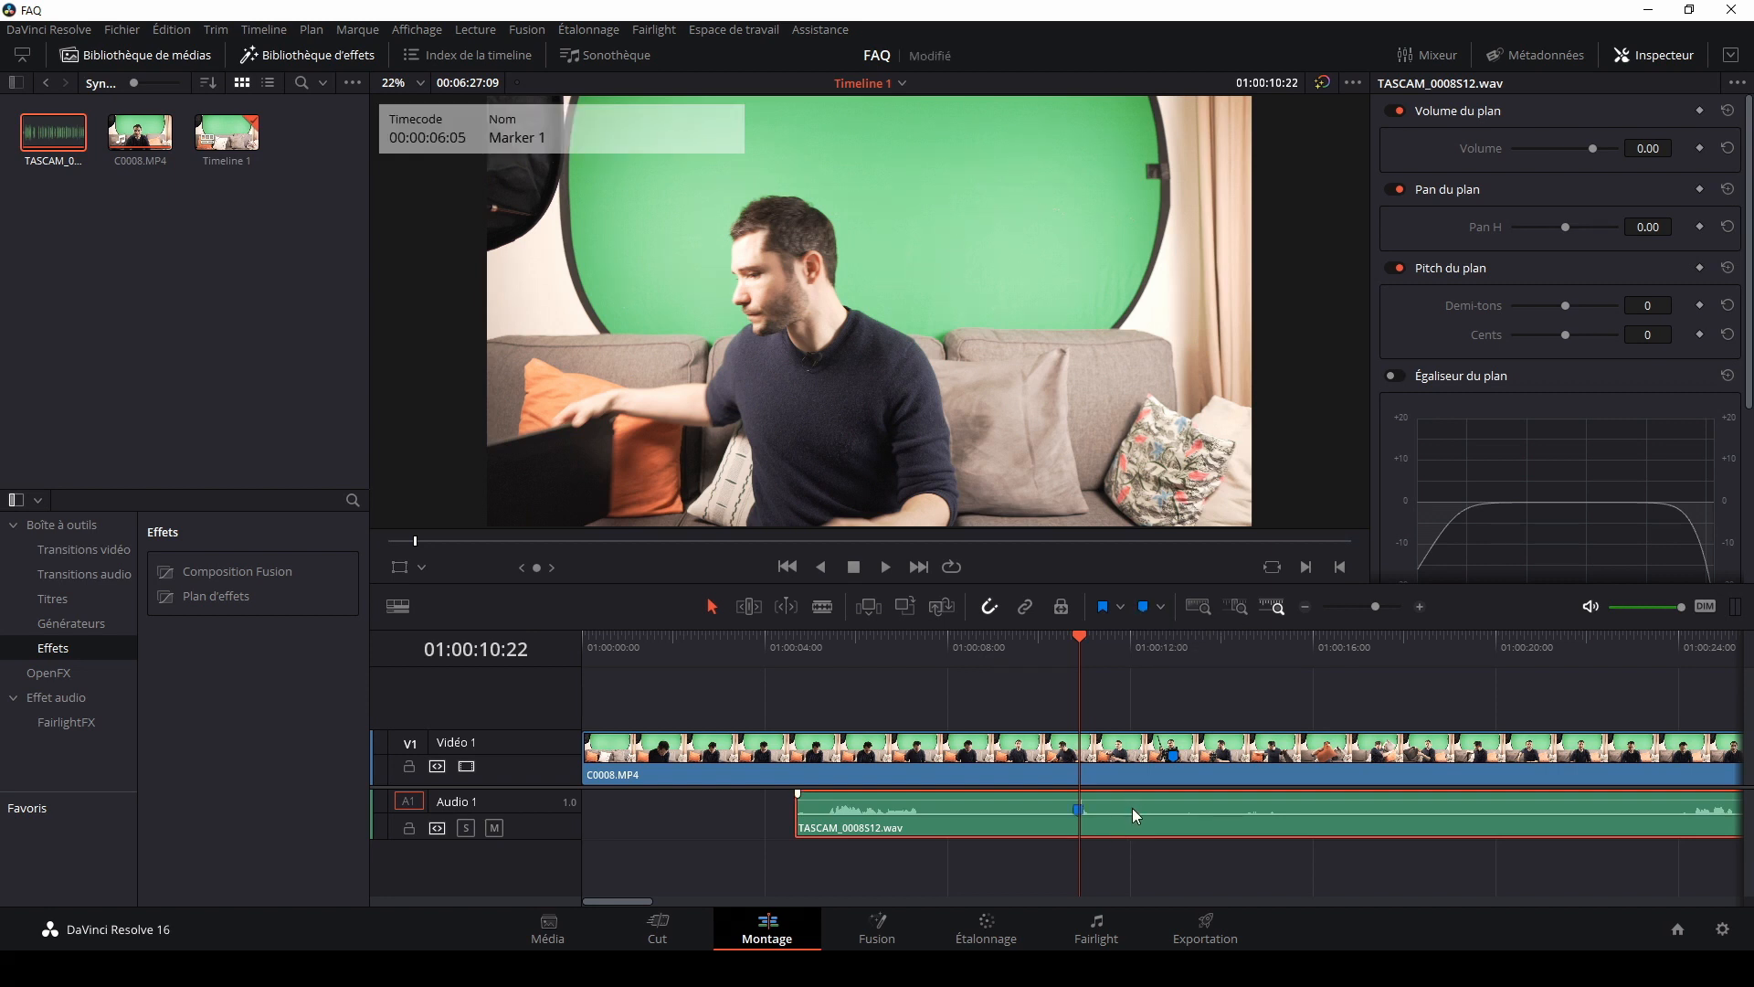
Step: Move the TASCAM_0008S12.wav clip so its marker aligns with the video clip's marker, and play the result
{"action": "left_click_drag", "start_coordinate": [1132, 808], "coordinate": [1226, 813]}
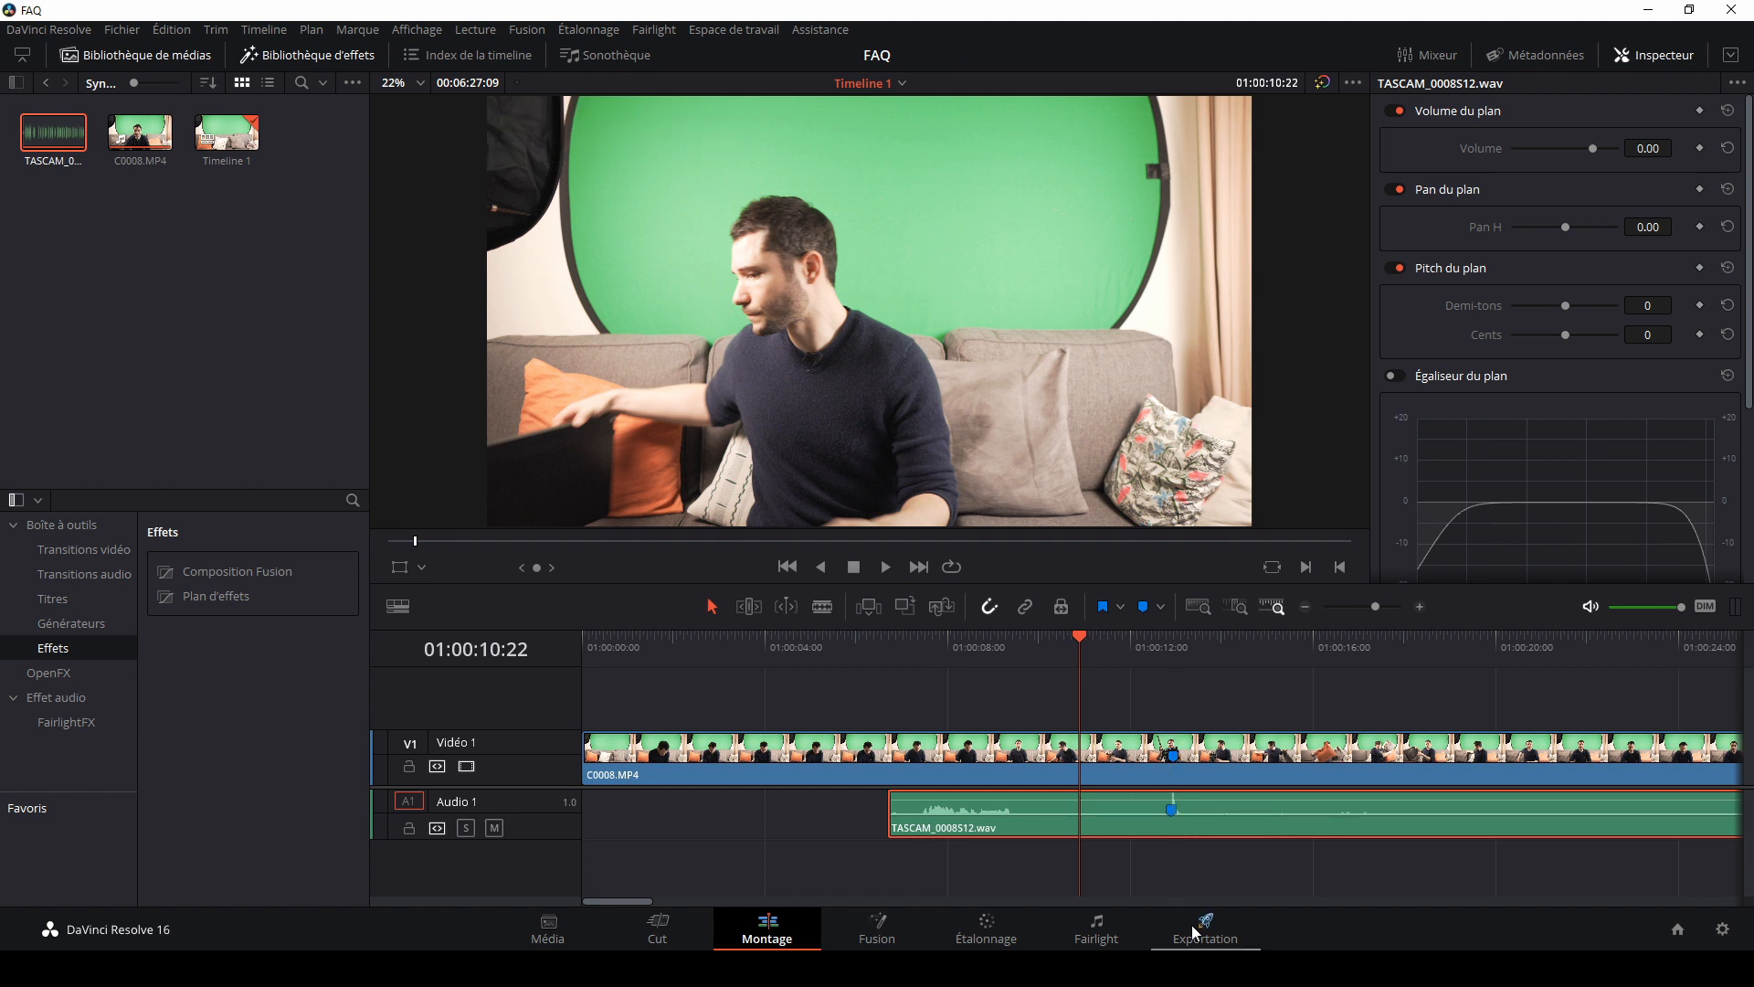
{"action": "left_click", "coordinate": [1138, 645]}
{"action": "key", "text": "space"}
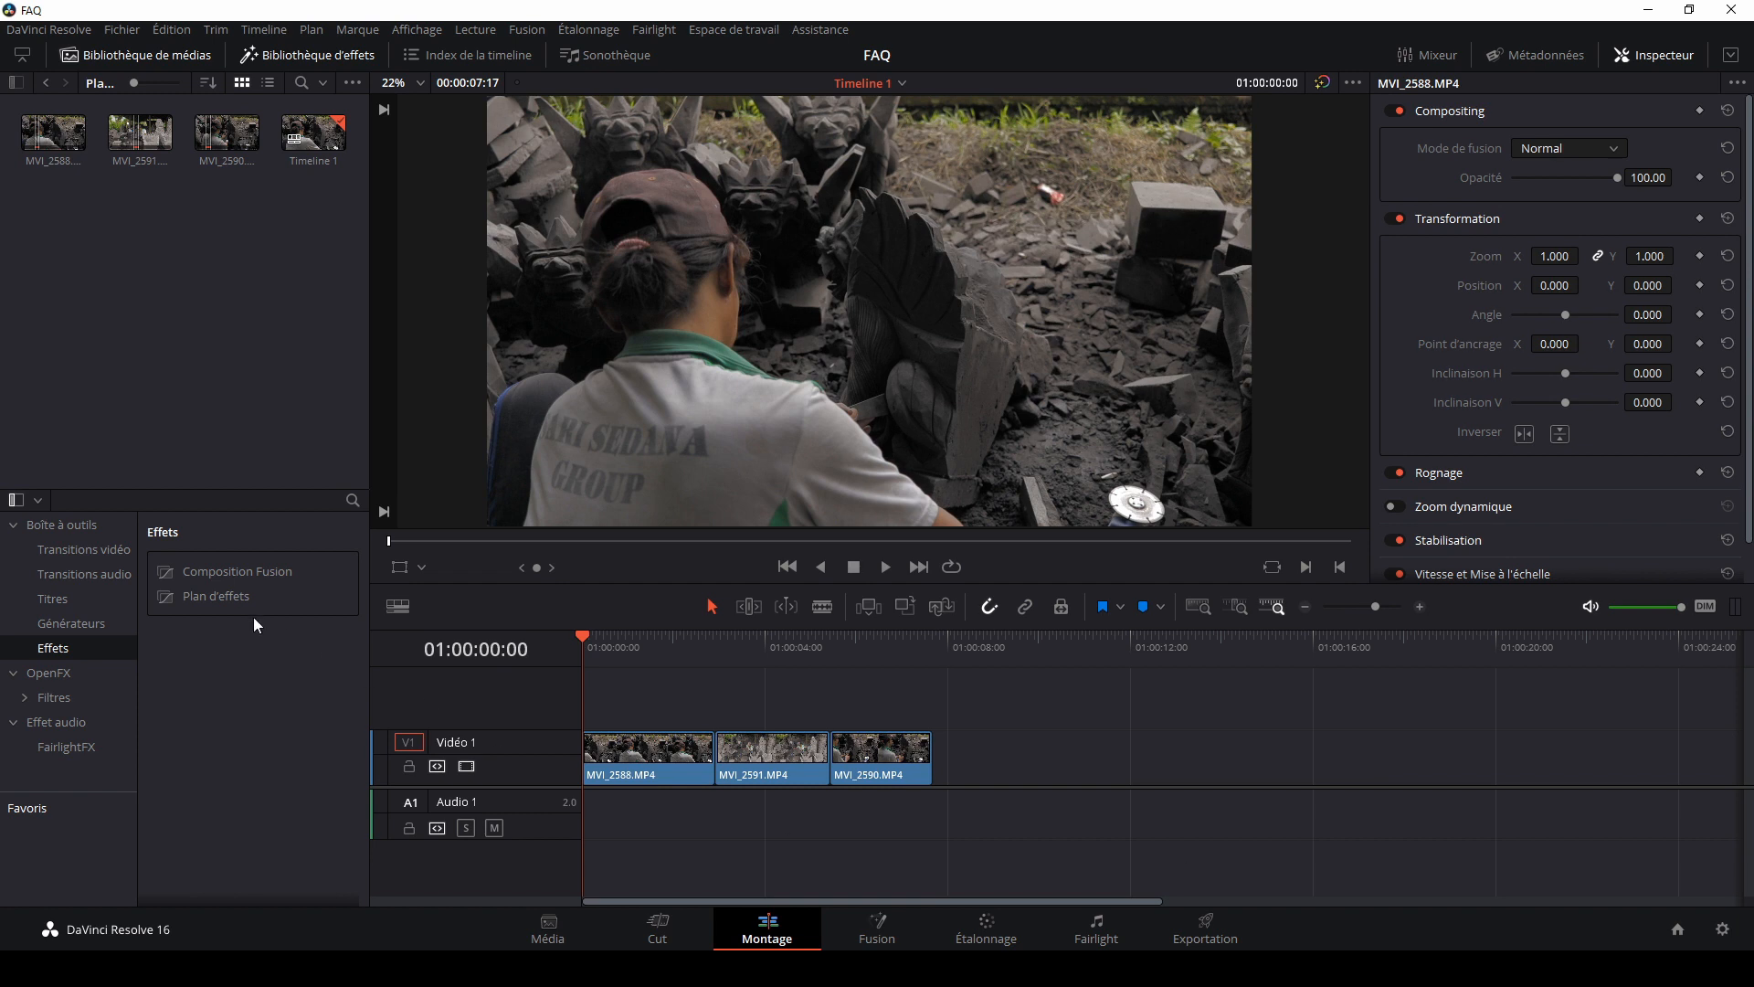
Step: Add a Plan d'effets clip on Vidéo 2 from the timeline start and extend it to the end of MVI_2590.MP4
{"action": "left_click", "coordinate": [297, 58]}
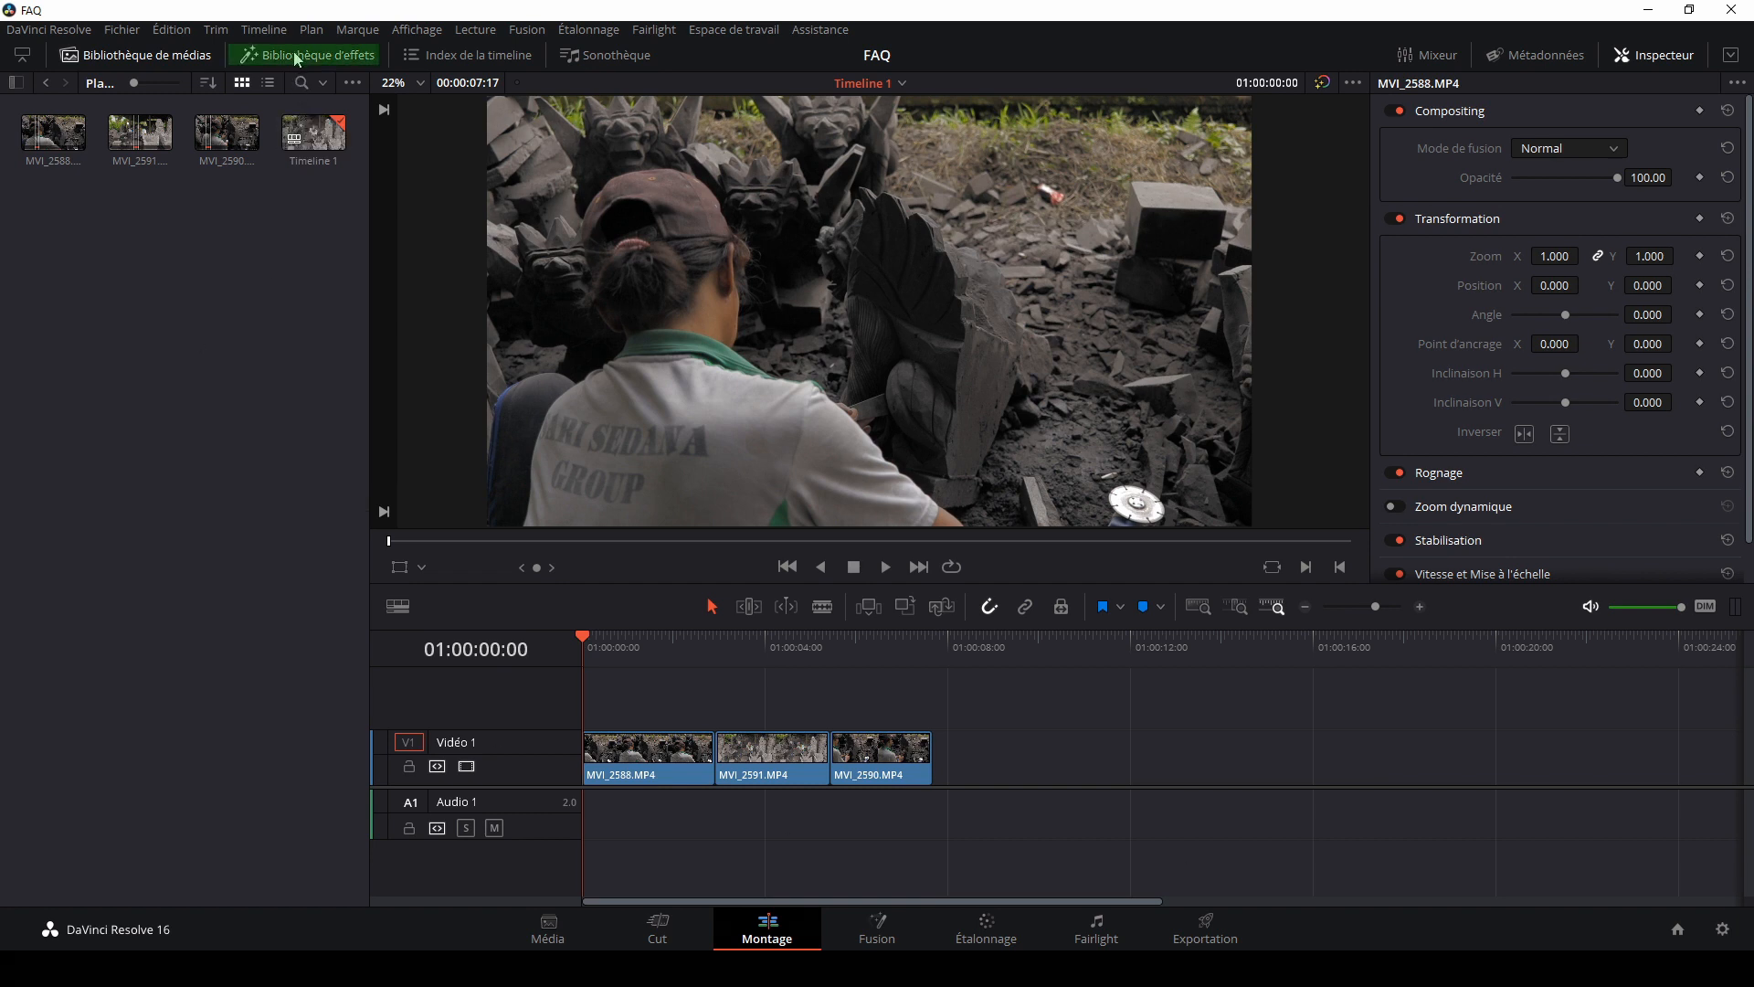
{"action": "left_click", "coordinate": [297, 58]}
{"action": "left_click", "coordinate": [57, 650]}
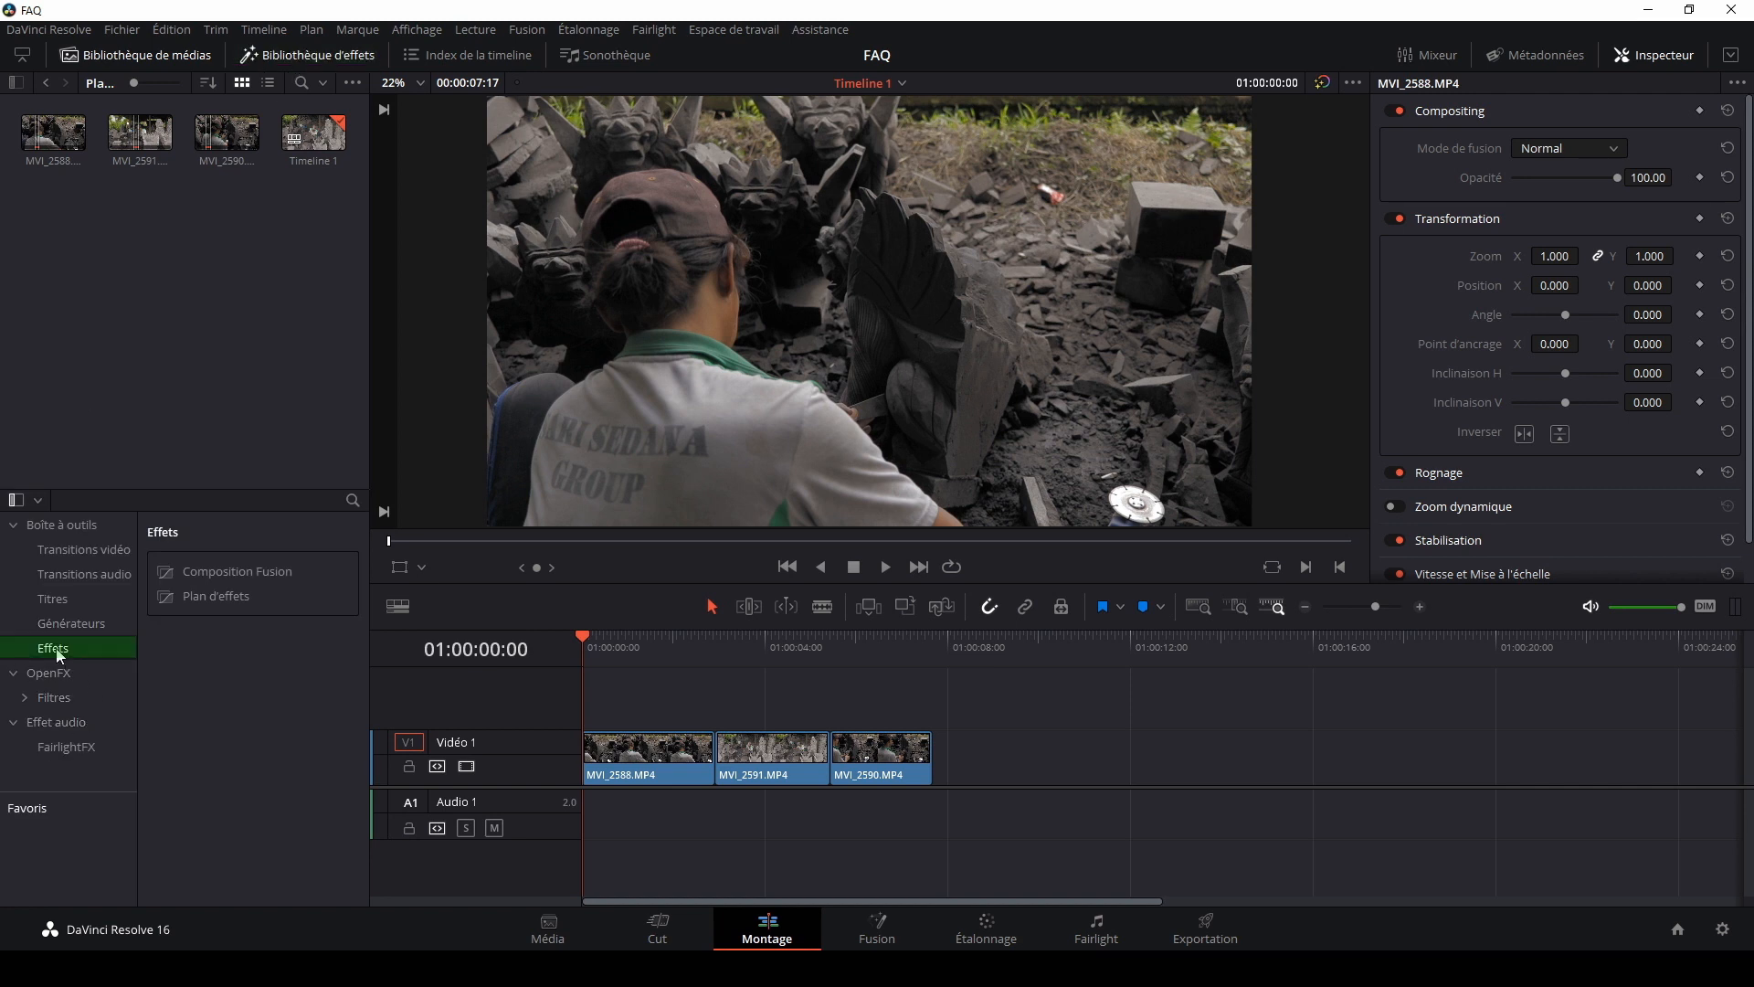
{"action": "left_click", "coordinate": [195, 598]}
{"action": "left_click_drag", "start_coordinate": [196, 603], "coordinate": [588, 700]}
{"action": "left_click", "coordinate": [587, 700]}
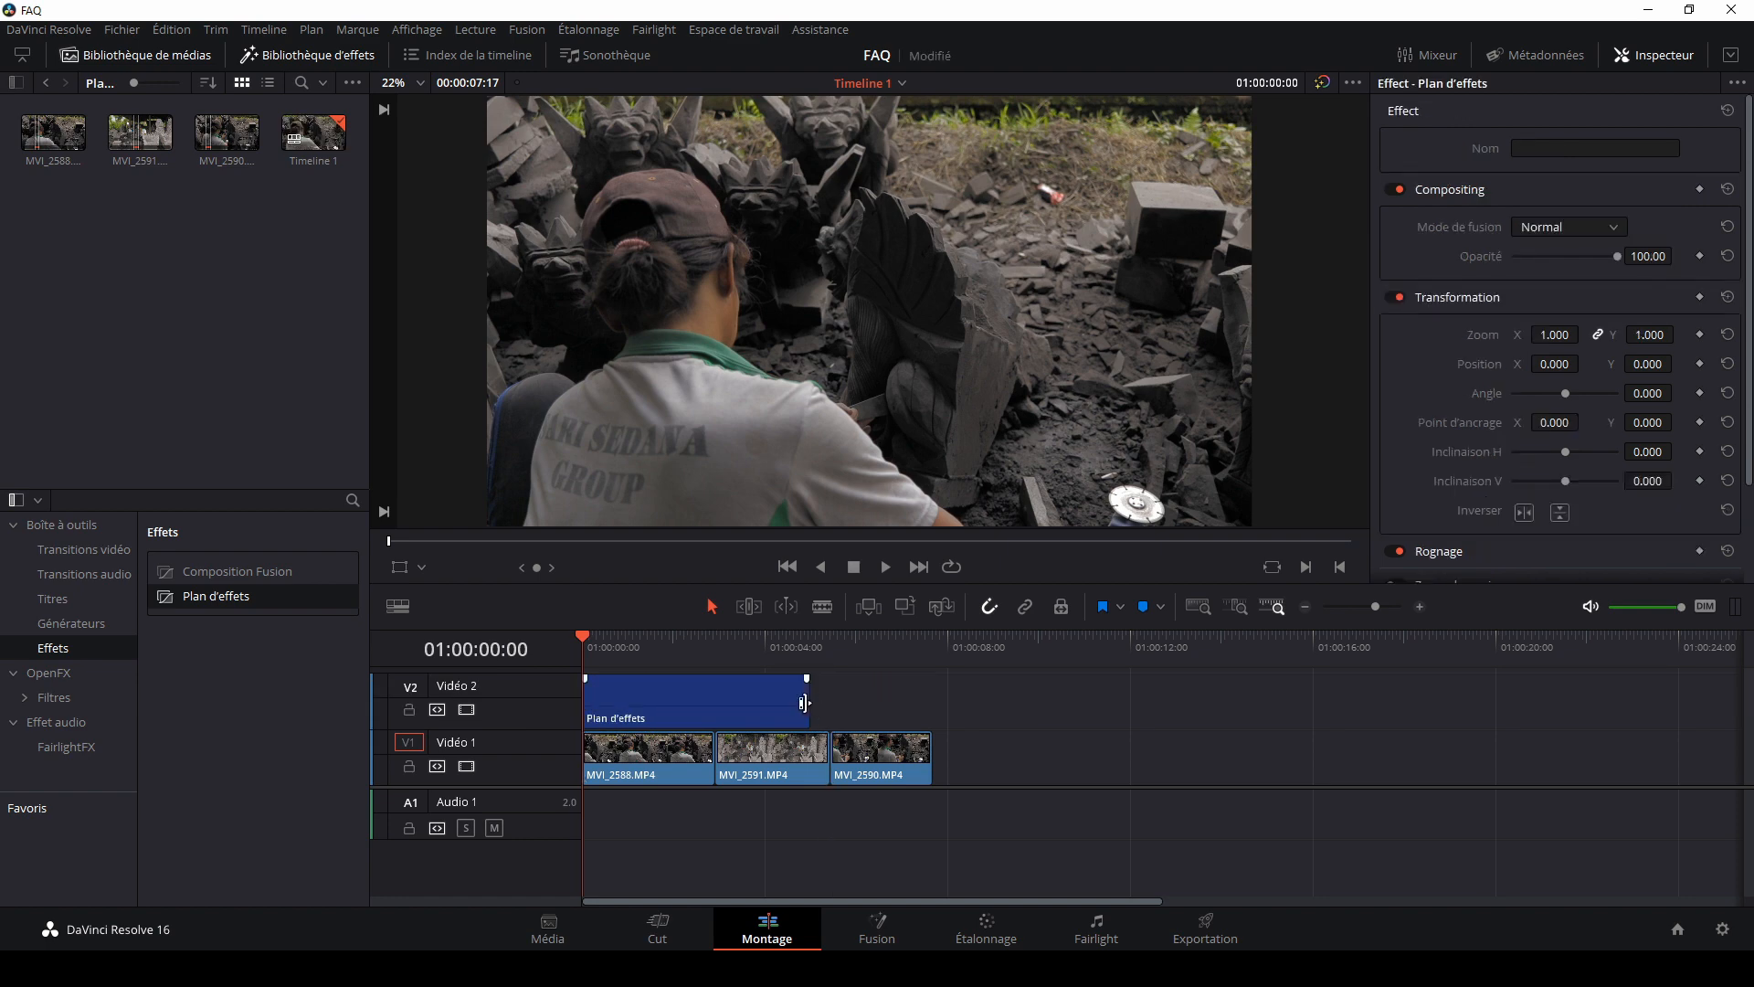
{"action": "left_click_drag", "start_coordinate": [804, 702], "coordinate": [930, 703]}
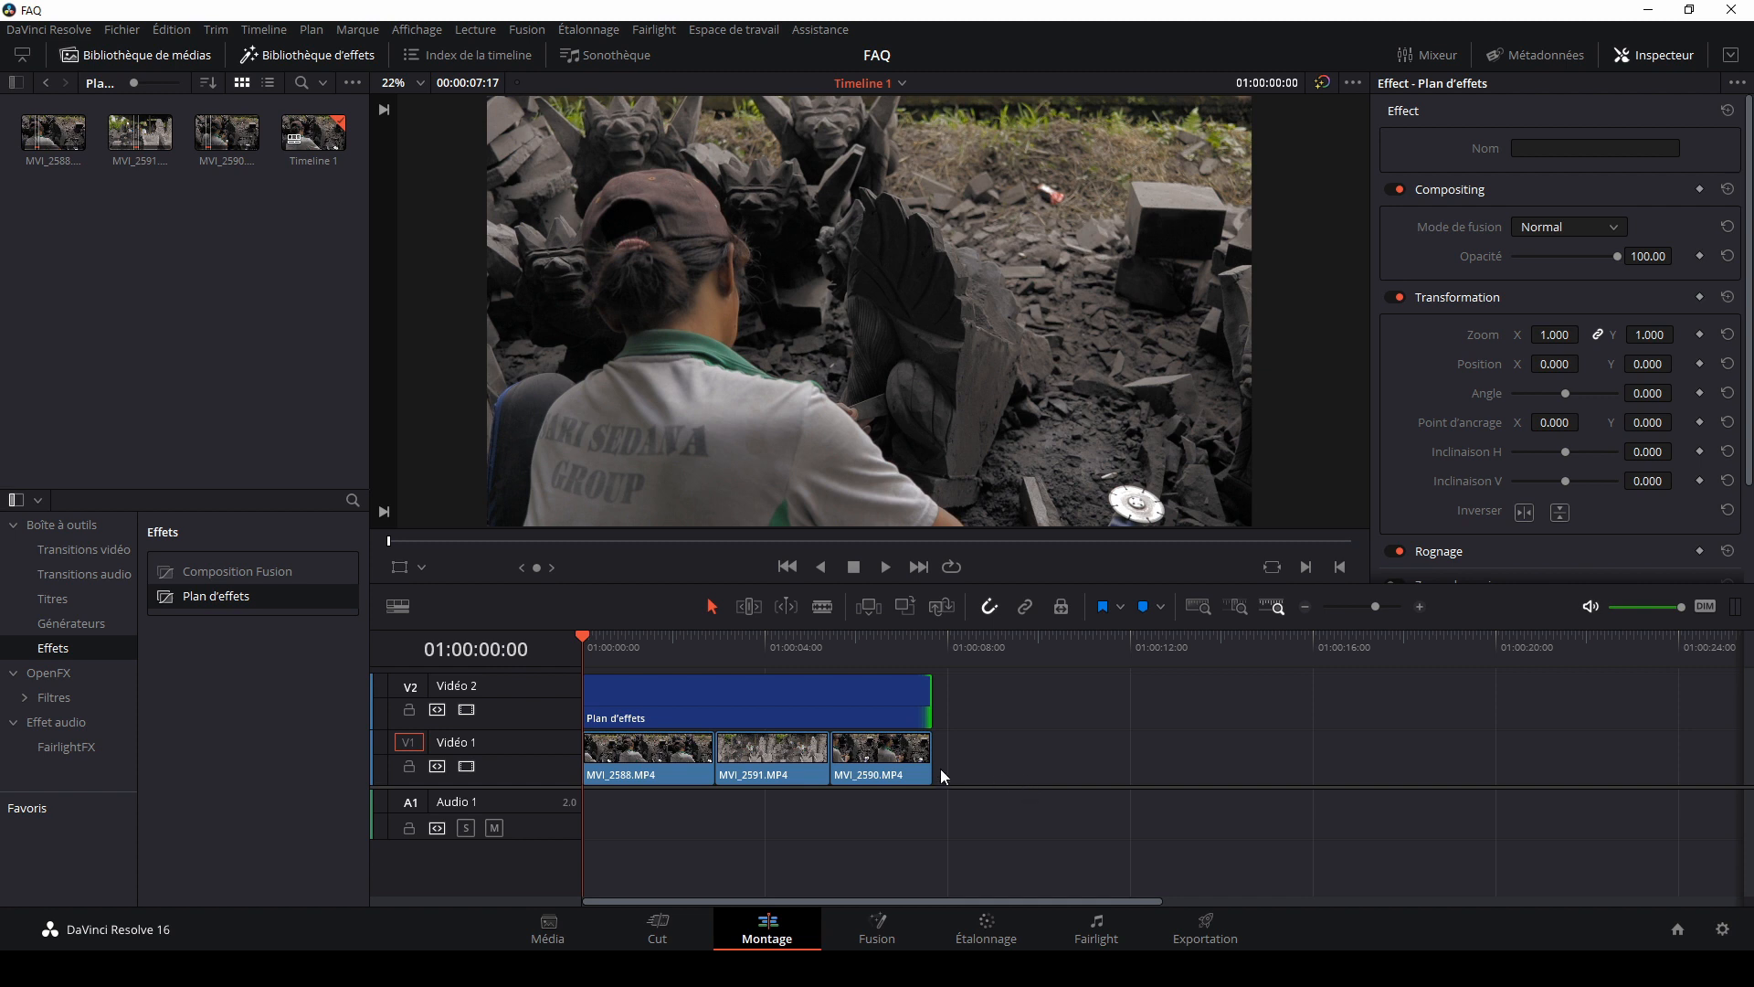
Step: Open the Plan d'effets clip for grading on the Étalonnage page, checking its selection among the clip thumbnails
{"action": "left_click", "coordinate": [726, 709]}
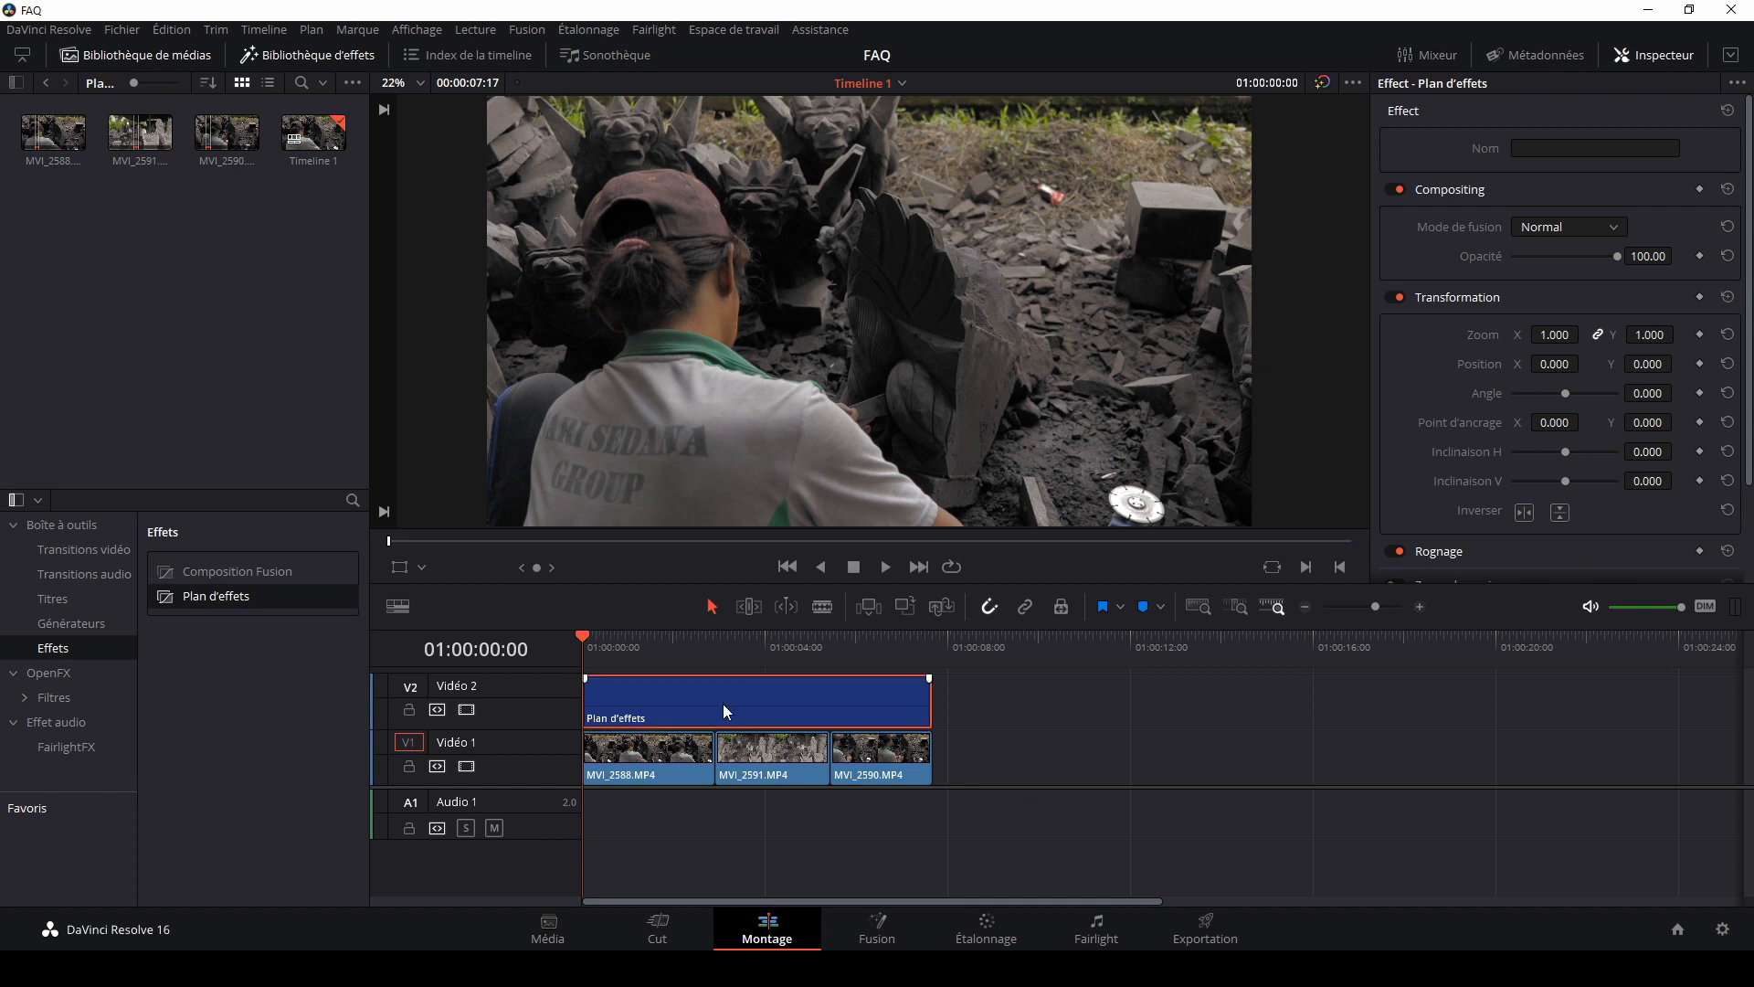
{"action": "left_click", "coordinate": [989, 930]}
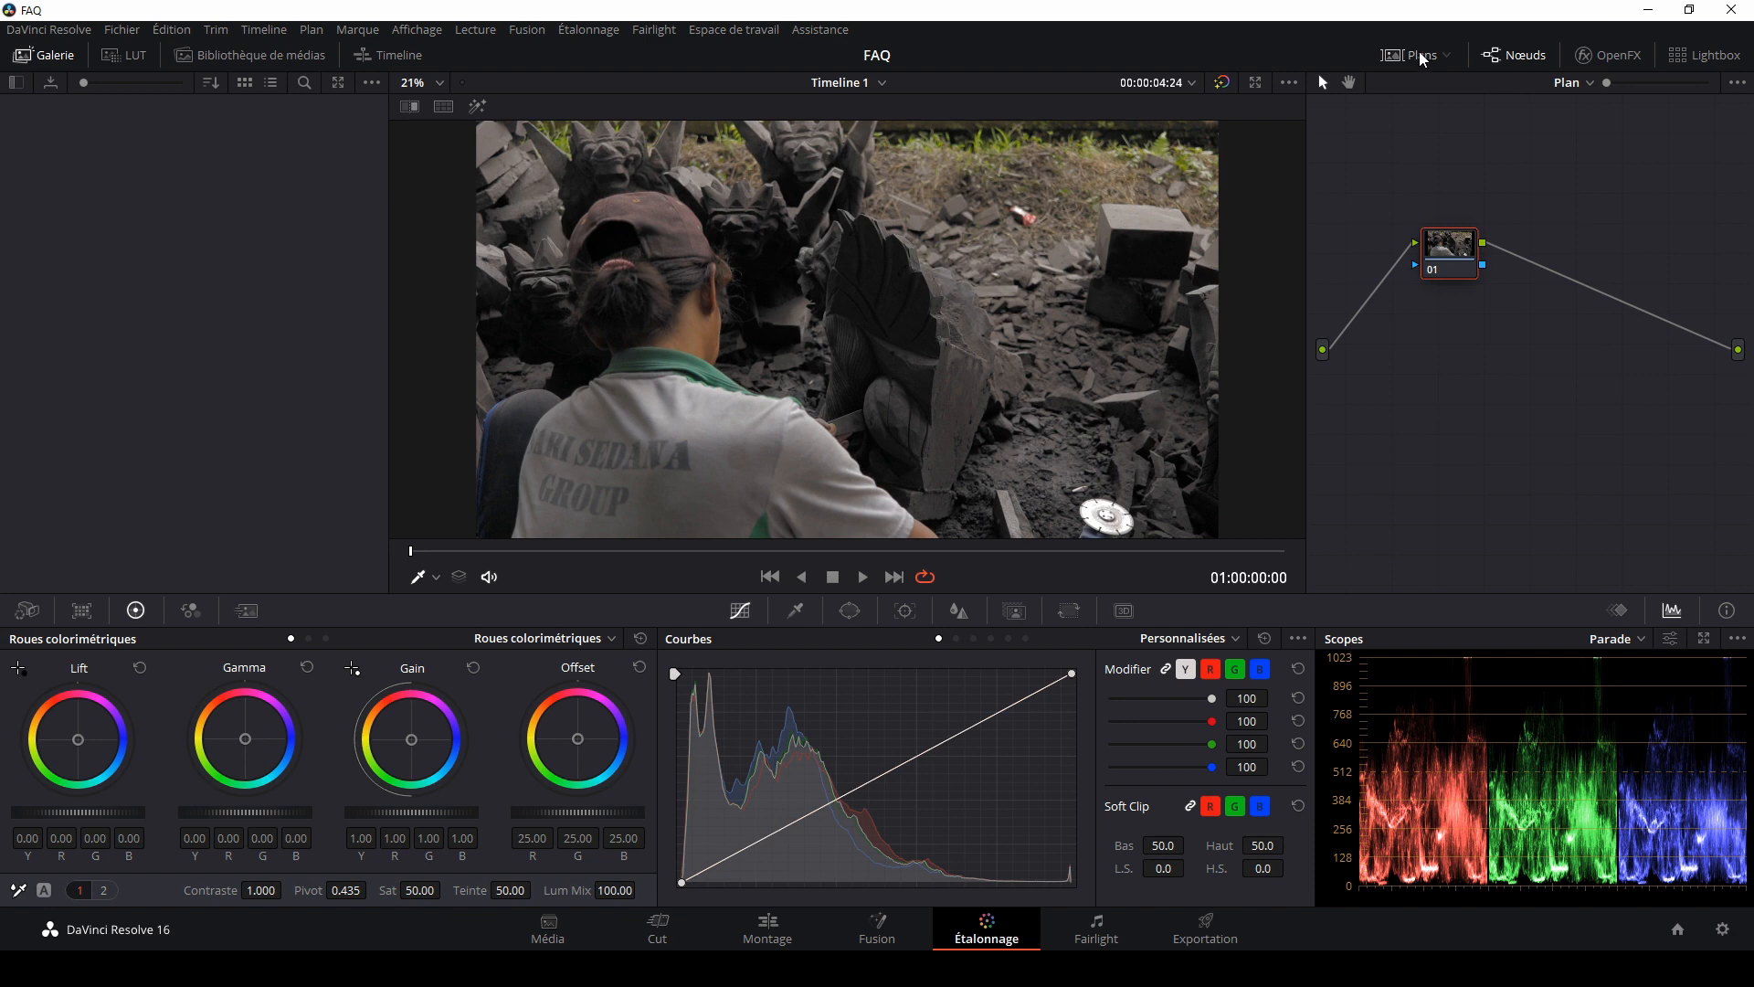
{"action": "left_click", "coordinate": [1423, 56]}
{"action": "left_click", "coordinate": [179, 533]}
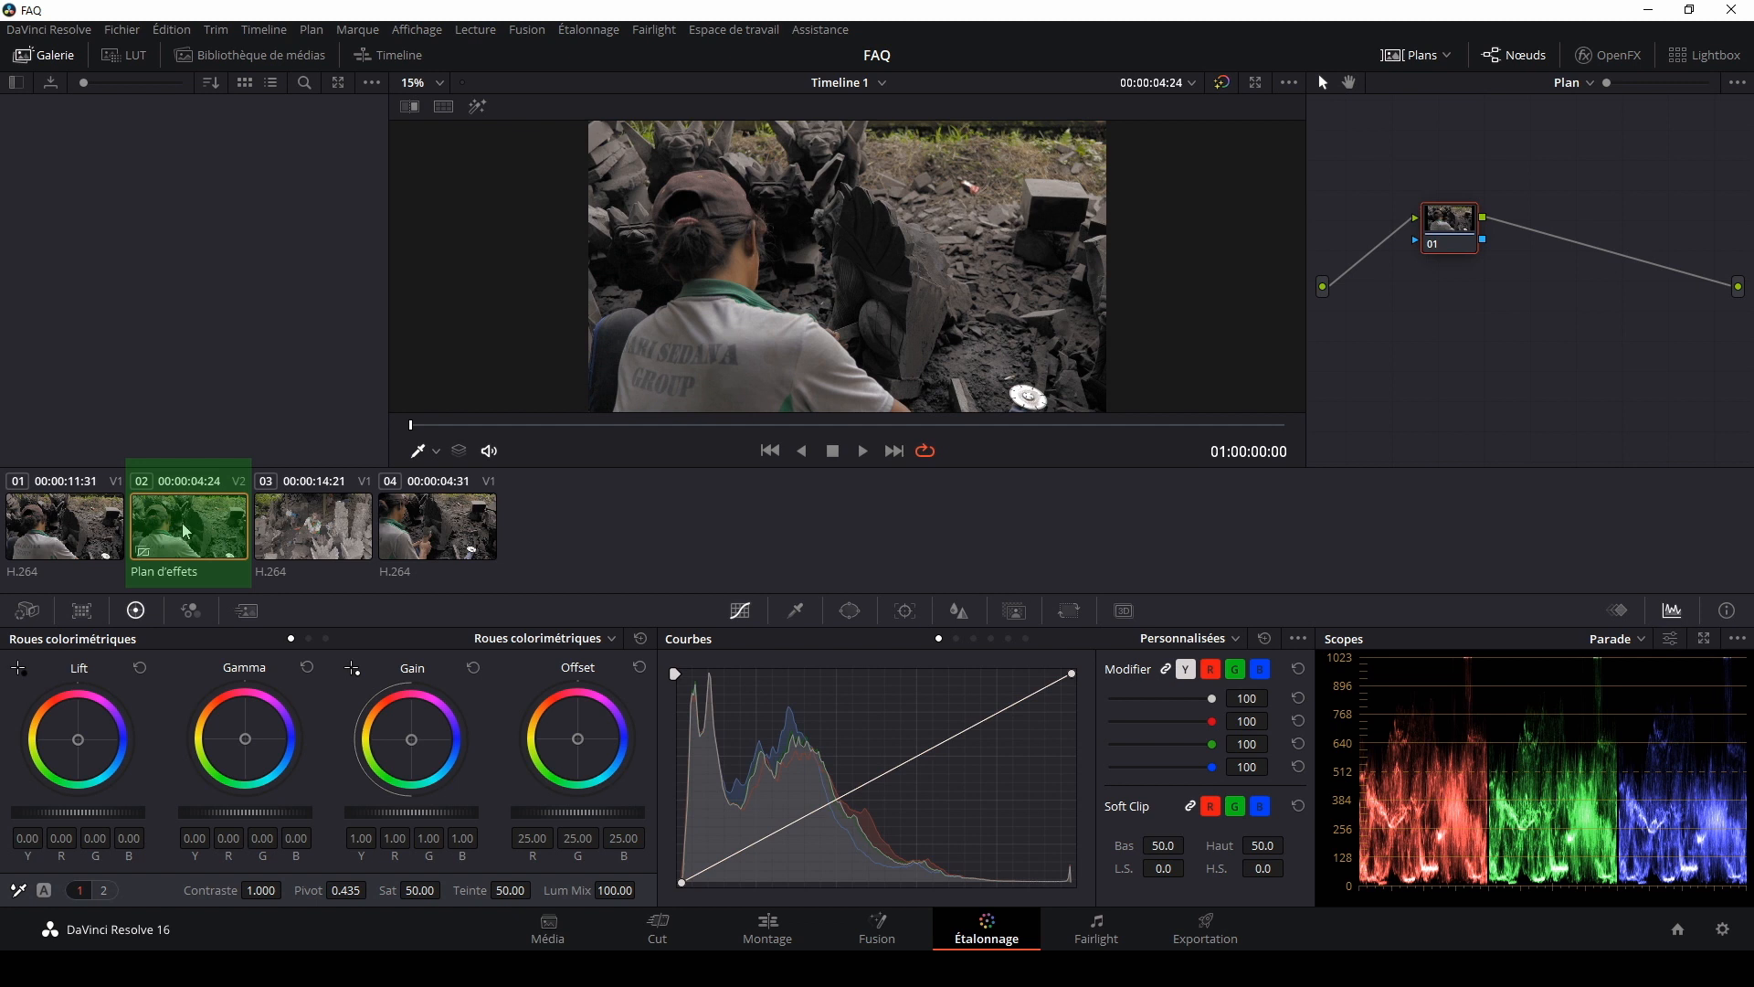
{"action": "left_click", "coordinate": [1407, 57]}
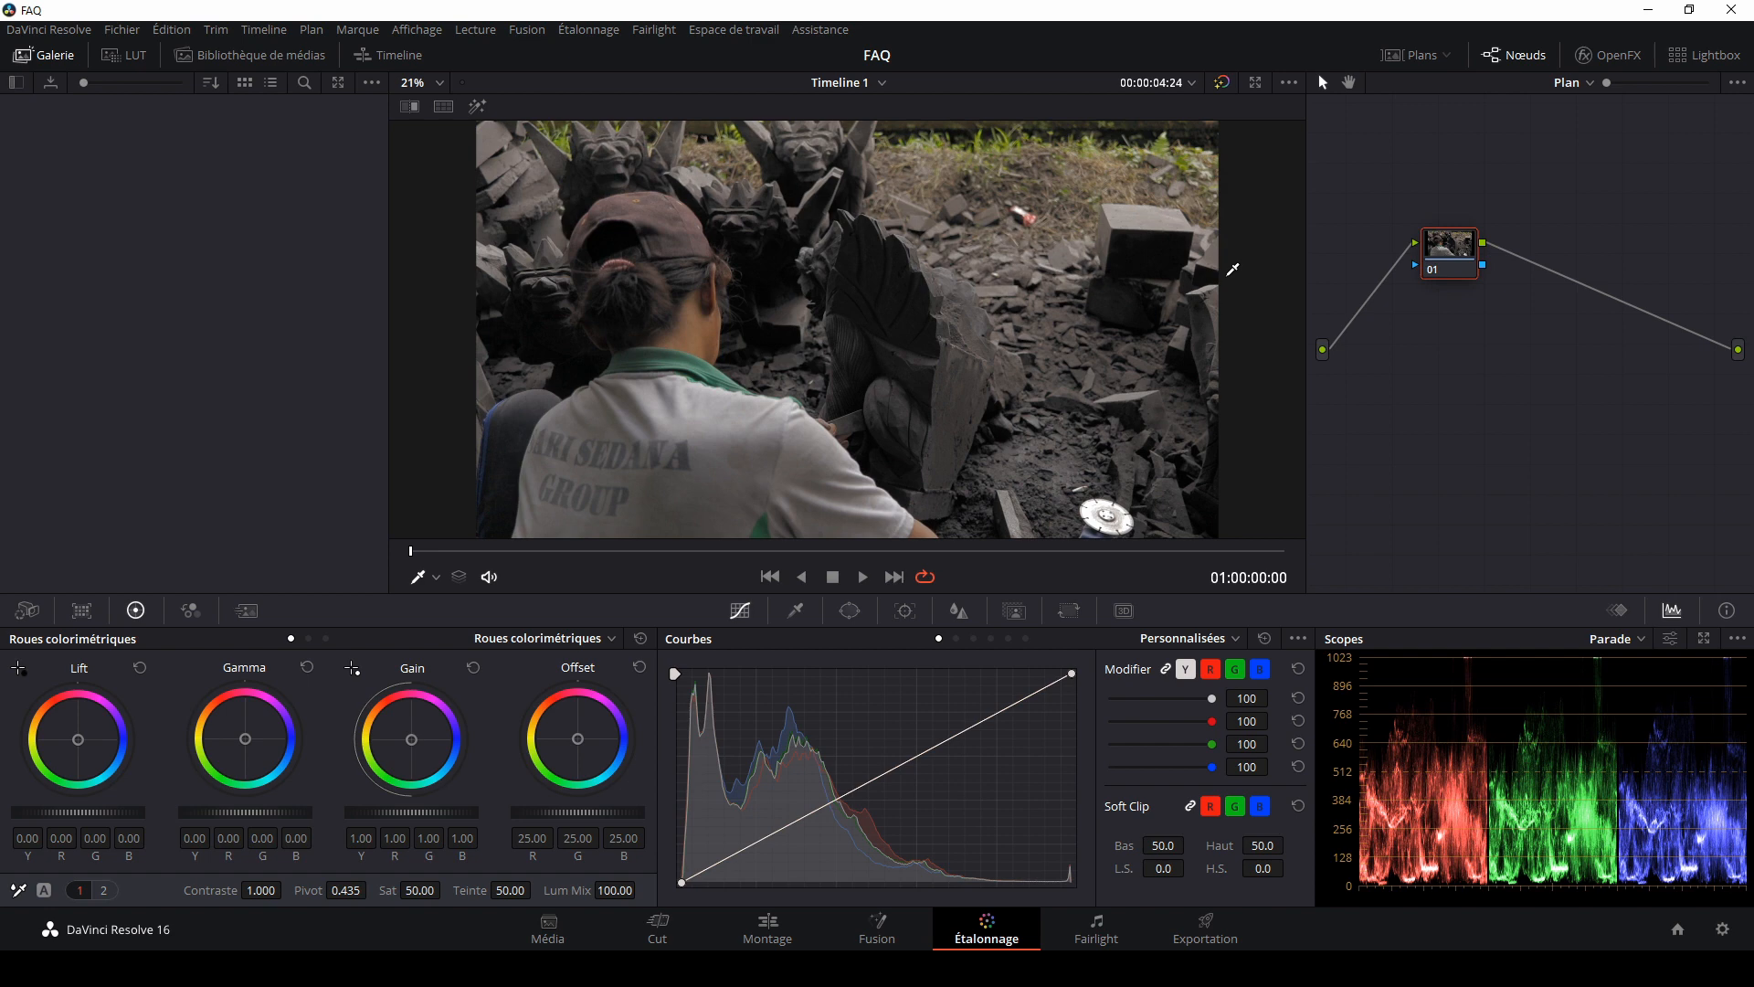
Step: Lower the shadows of the Plan d'effets clip with a point on the custom curve and adjust its saturation
{"action": "left_click_drag", "start_coordinate": [784, 828], "coordinate": [783, 847]}
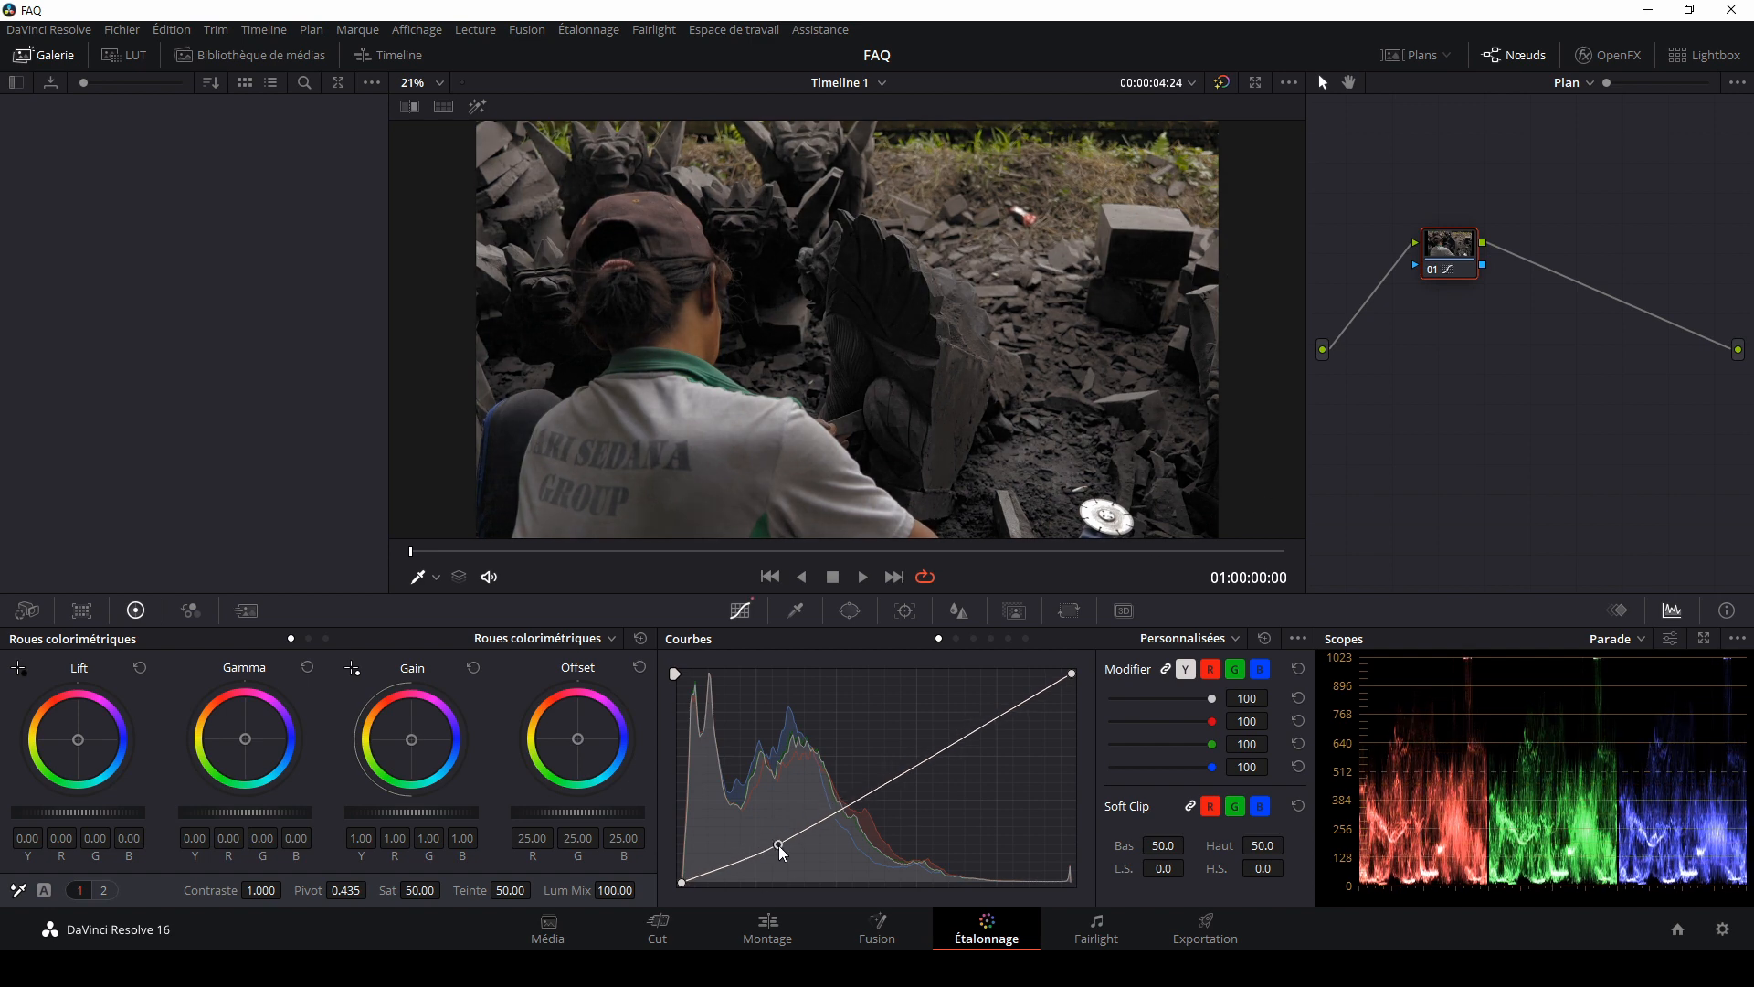
{"action": "left_click_drag", "start_coordinate": [420, 890], "coordinate": [406, 891]}
{"action": "left_click", "coordinate": [103, 889]}
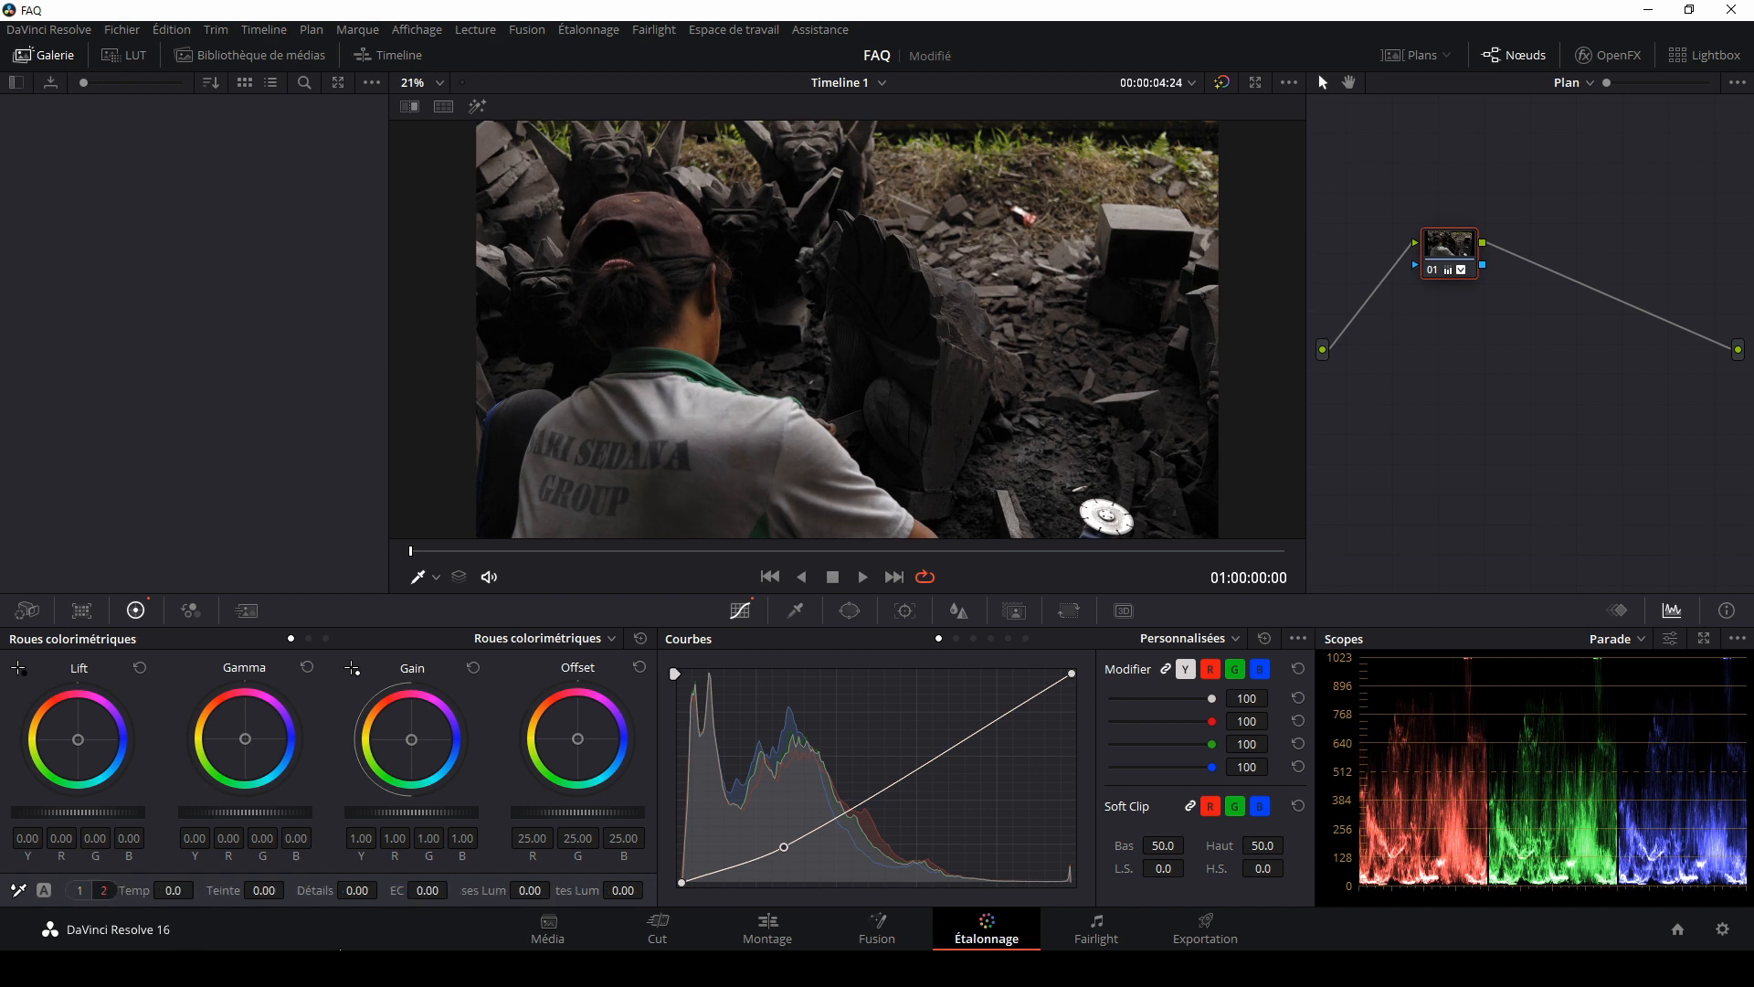
{"action": "left_click", "coordinate": [77, 892]}
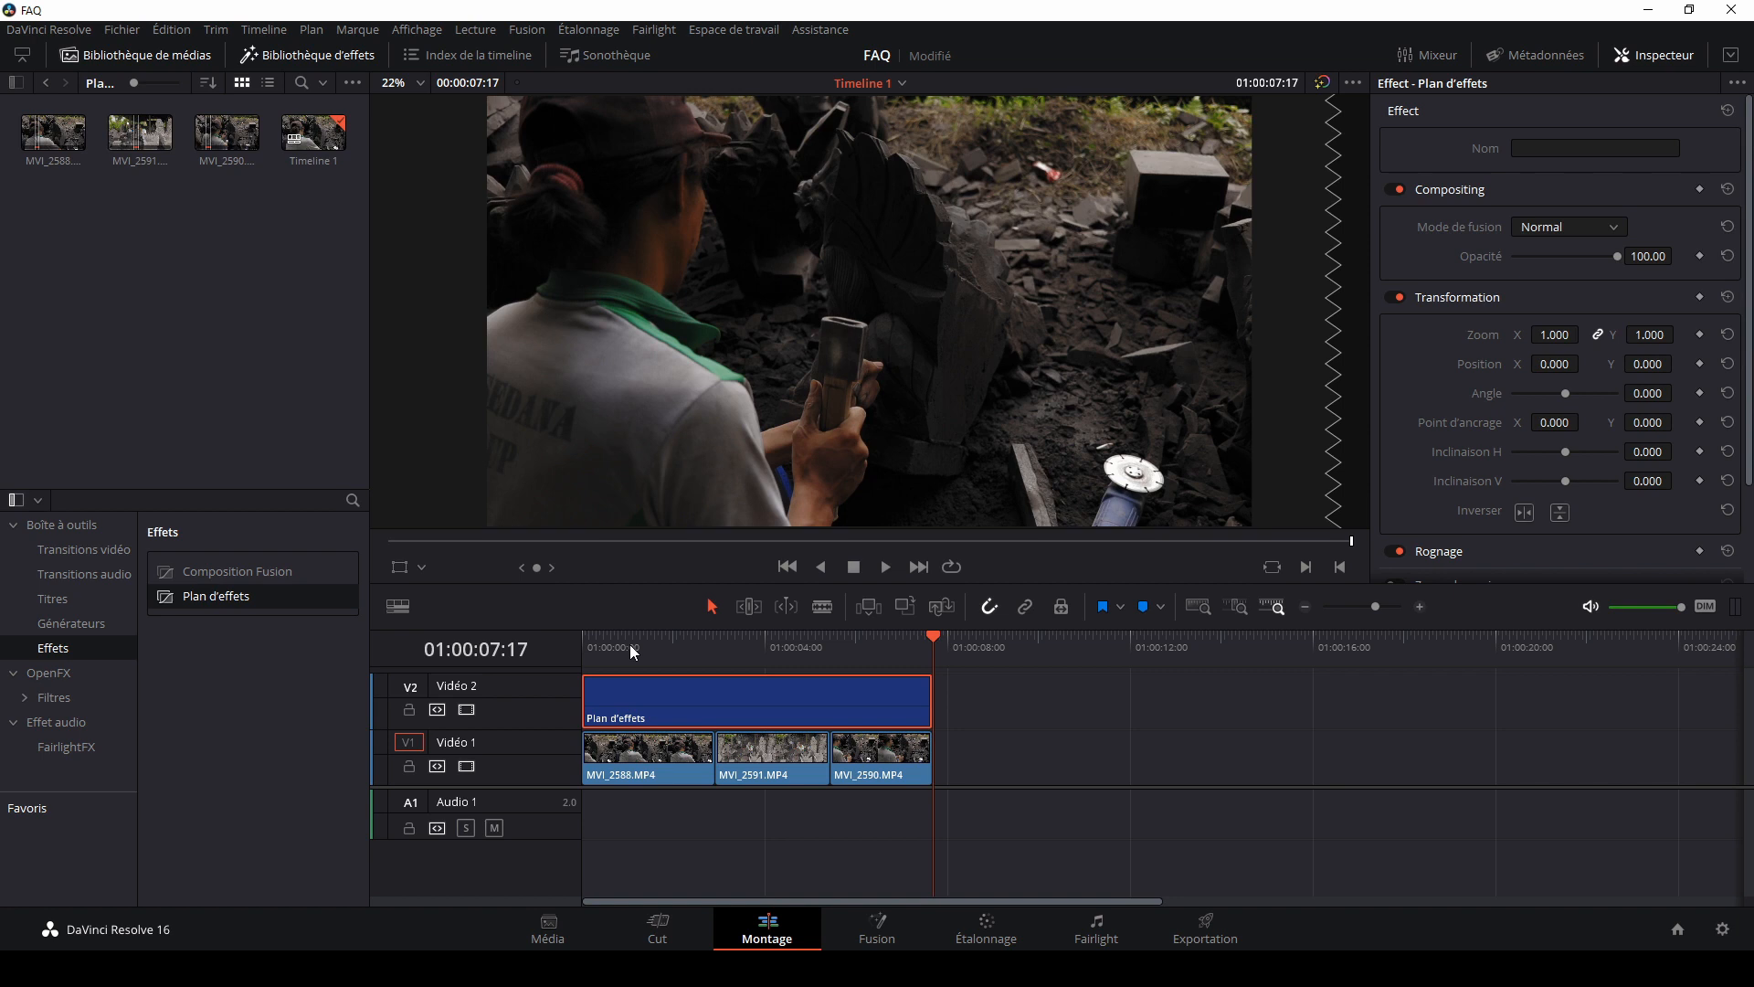
Step: Disable the Vidéo 2 track to compare the image without the effects clip's grade
{"action": "left_click", "coordinate": [466, 711]}
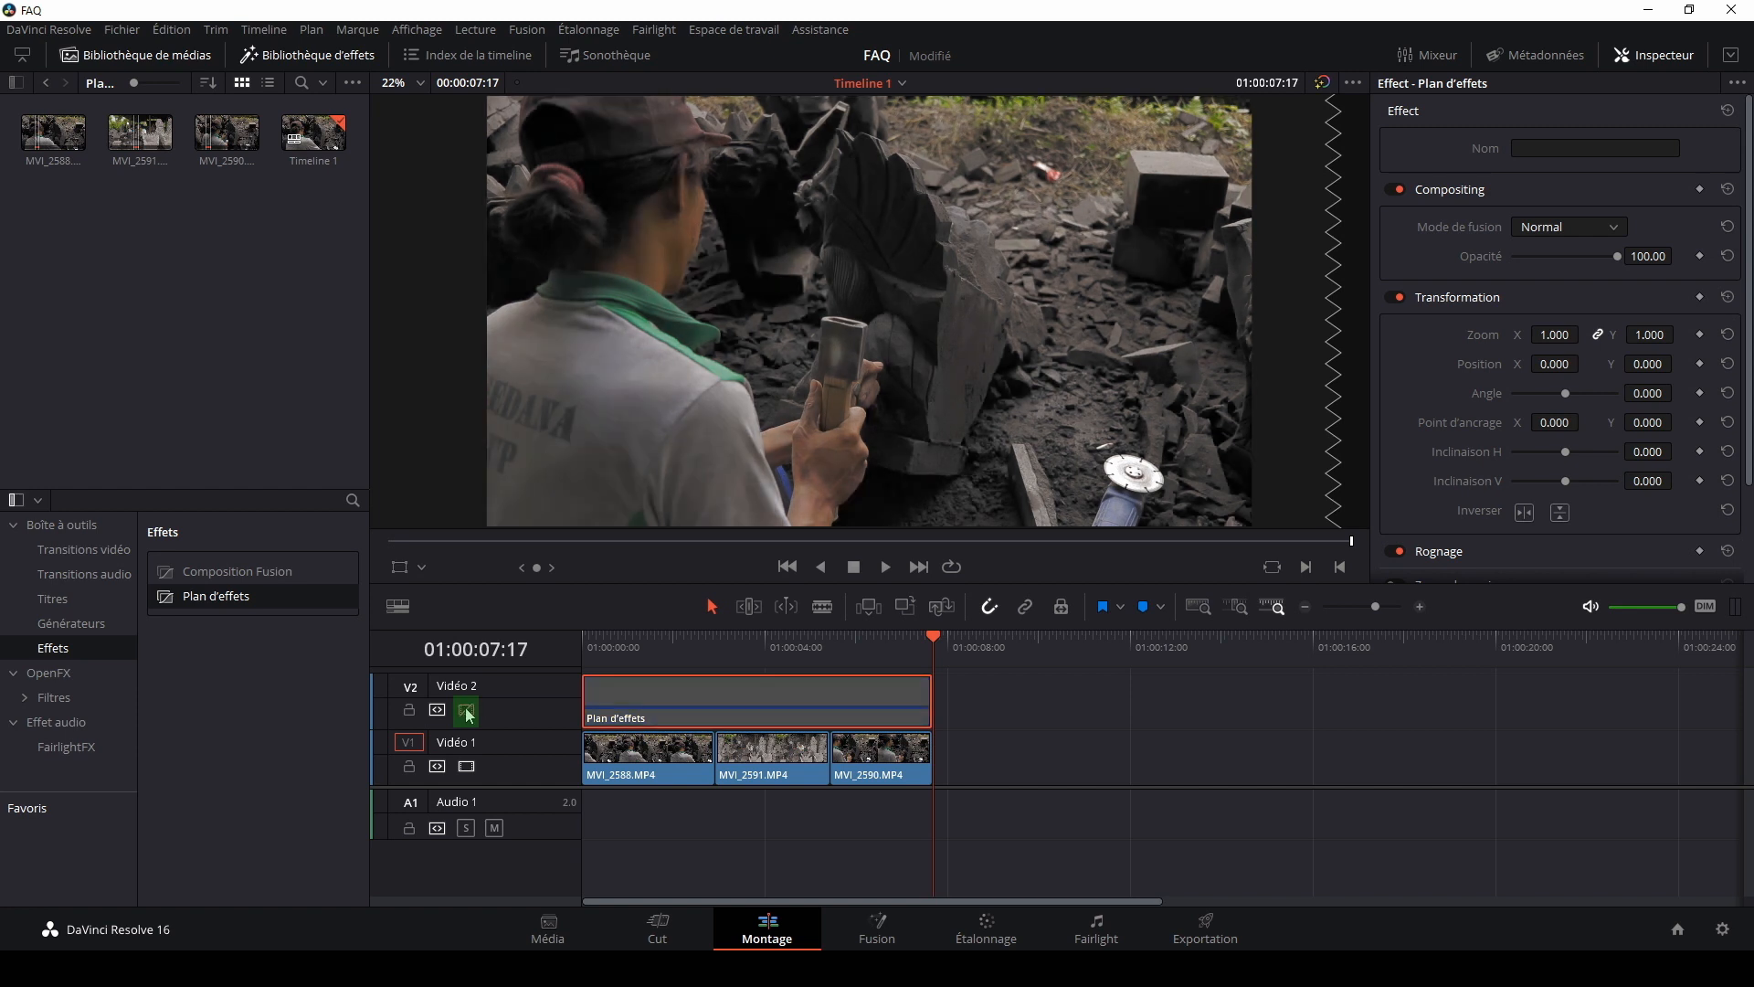
Step: Re-enable the Vidéo 2 track, view the grade over MVI_2590.MP4 and save the project
{"action": "left_click", "coordinate": [466, 711]}
{"action": "left_click", "coordinate": [907, 644]}
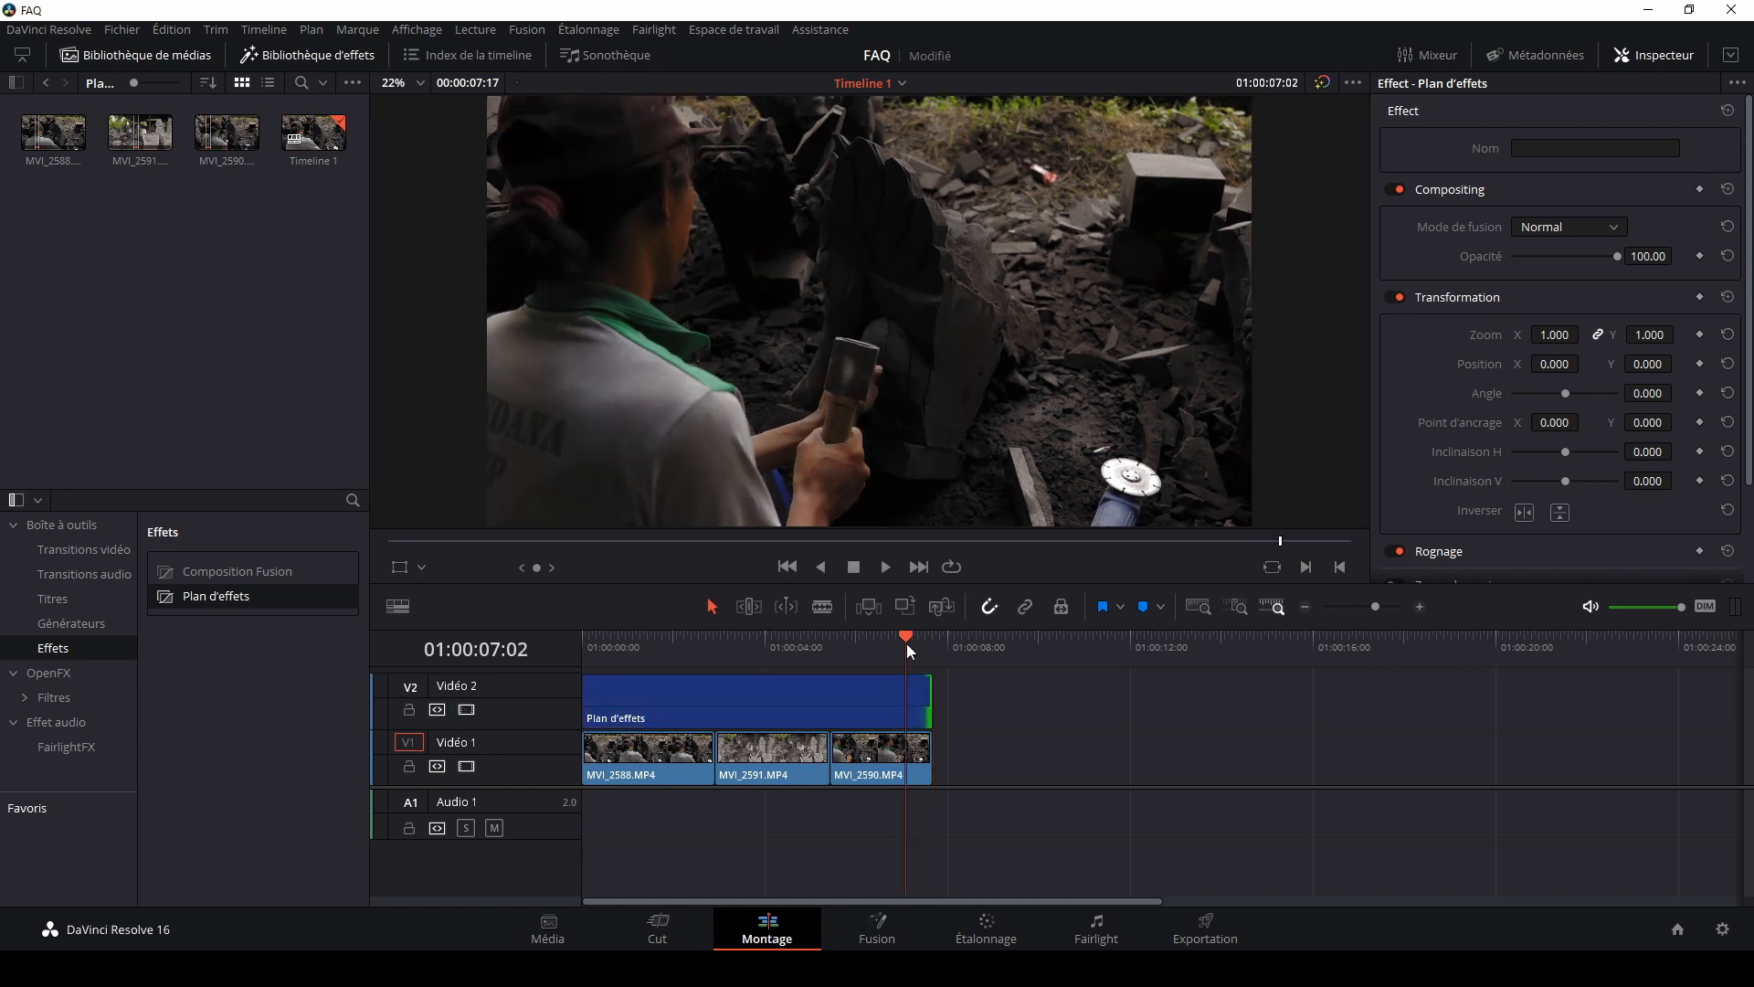
{"action": "key", "text": "ctrl+s"}
Step: Shorten the Plan d'effets clip to the end of MVI_2591.MP4 and compare frames of MVI_2591.MP4 and MVI_2590.MP4
{"action": "left_click_drag", "start_coordinate": [920, 696], "coordinate": [836, 704]}
{"action": "left_click", "coordinate": [743, 644]}
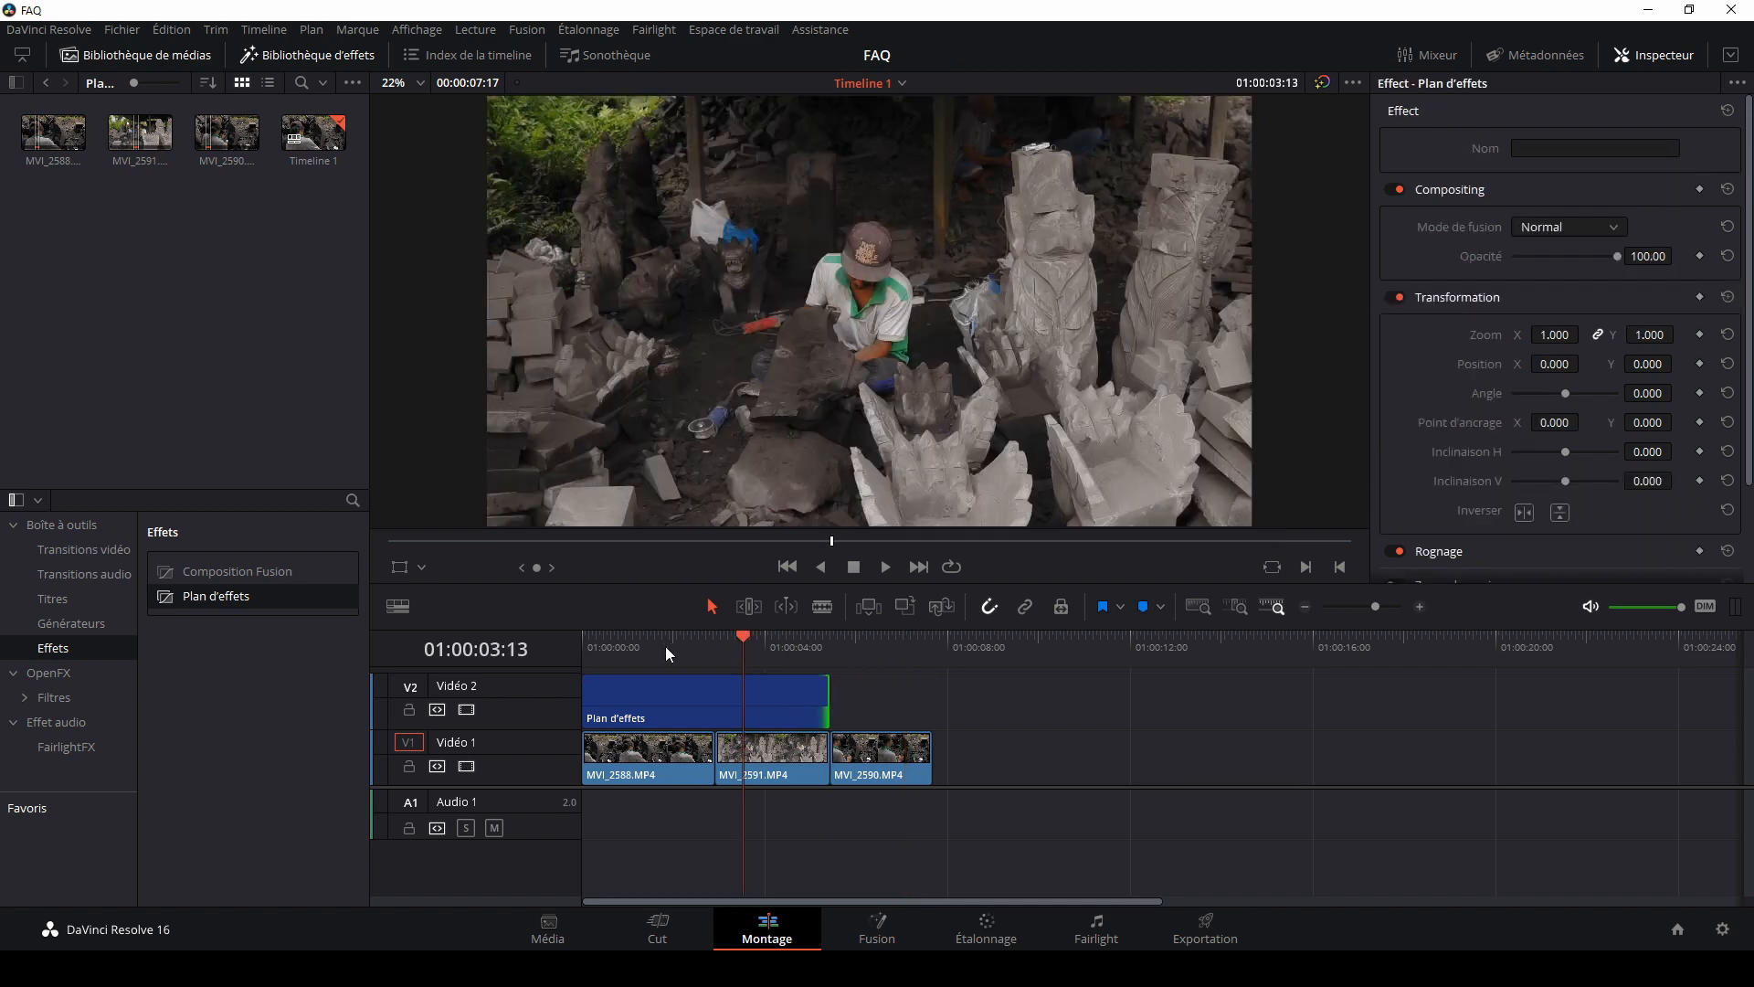
{"action": "left_click_drag", "start_coordinate": [666, 648], "coordinate": [763, 648]}
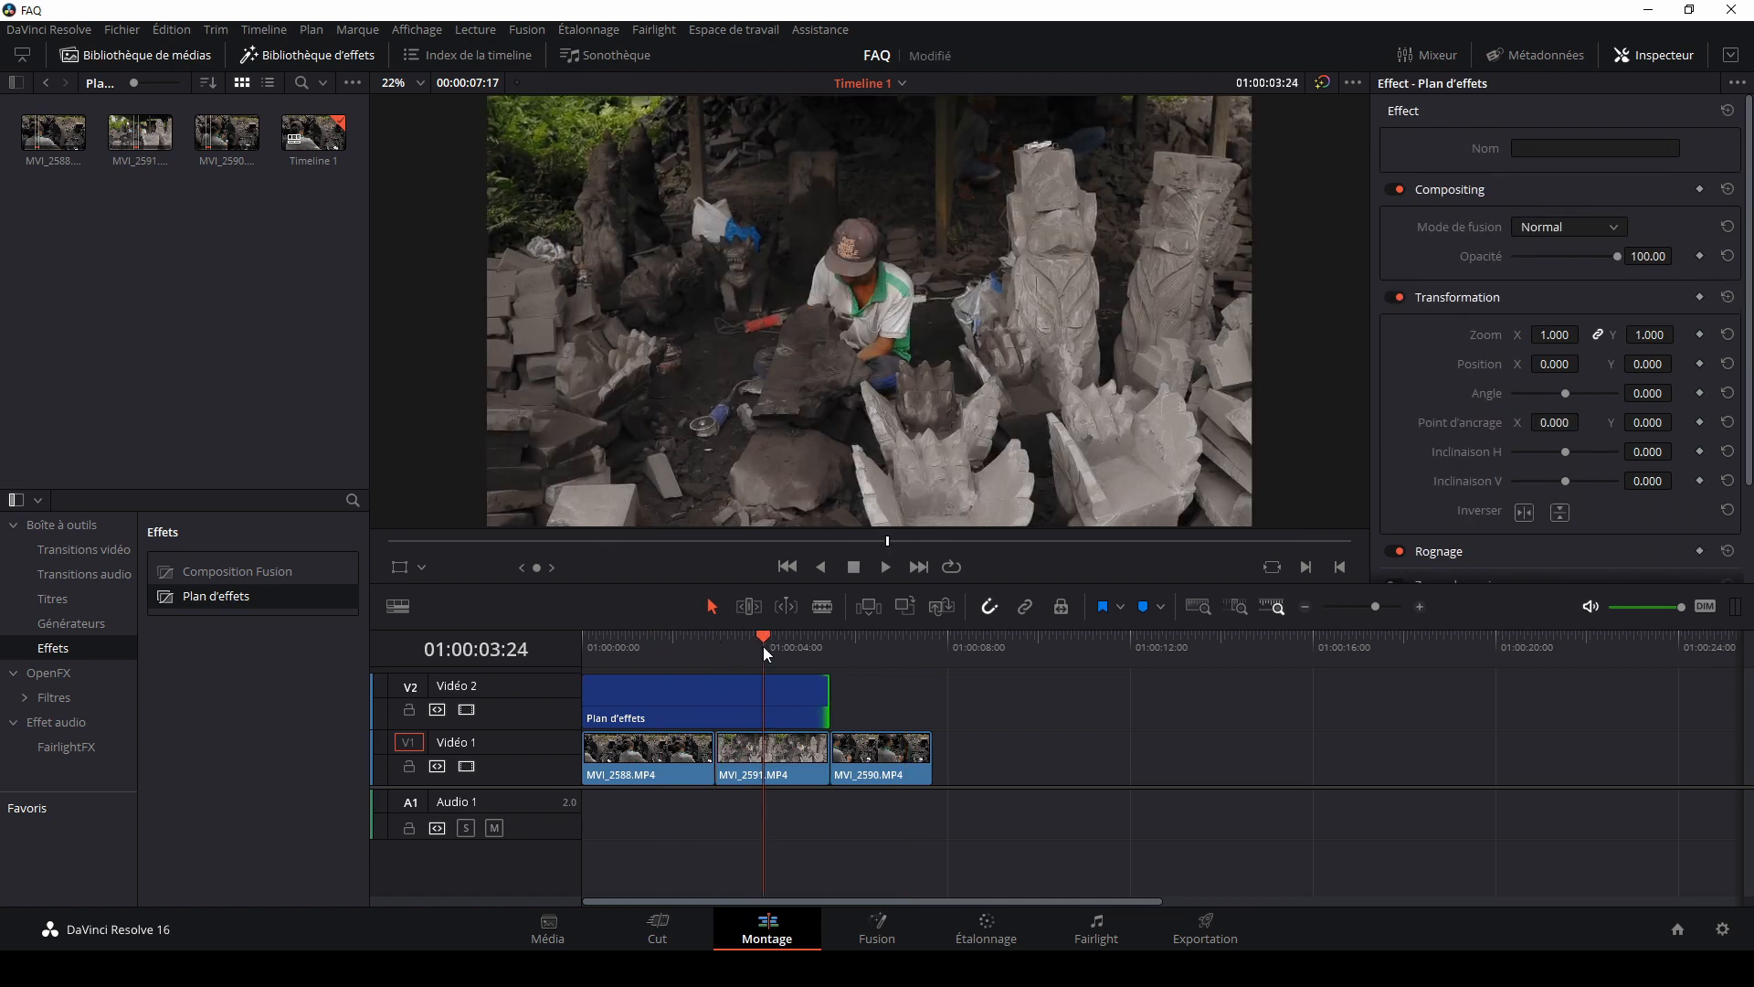
{"action": "left_click", "coordinate": [855, 645]}
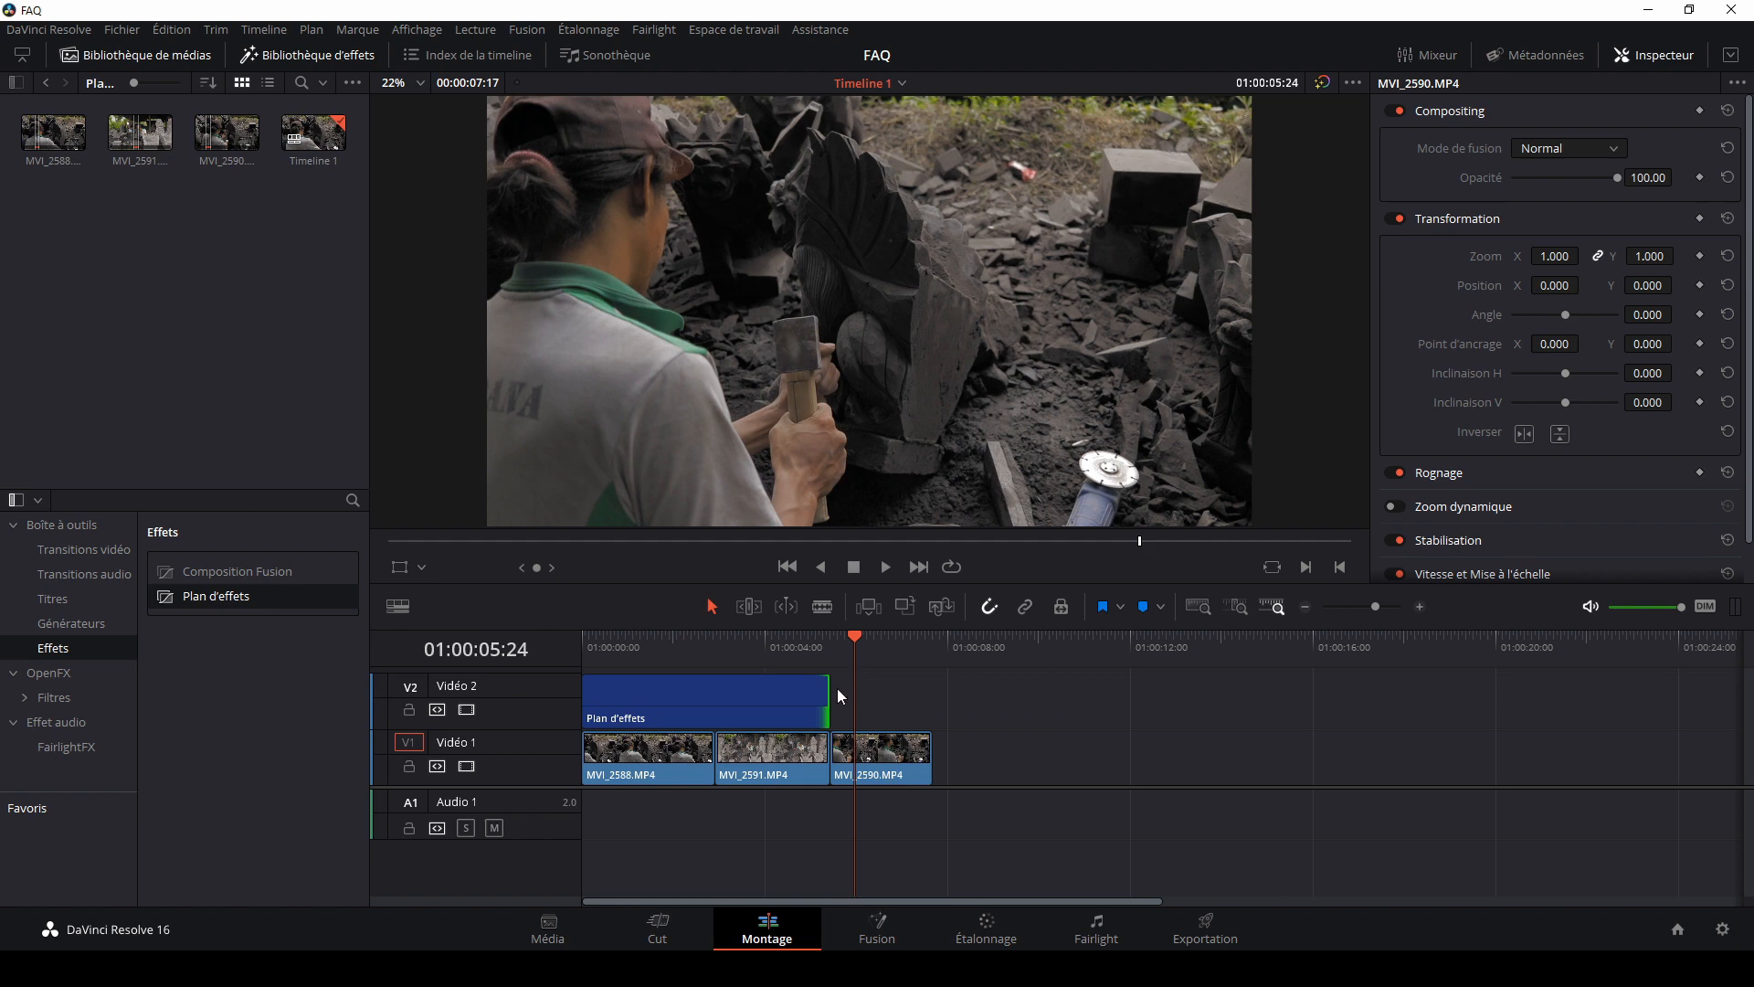
Step: Enlarge the Plan d'effets clip to a linked zoom of 1.210 and check the framing over MVI_2588.MP4 and MVI_2591.MP4
{"action": "left_click", "coordinate": [611, 642]}
{"action": "left_click", "coordinate": [666, 706]}
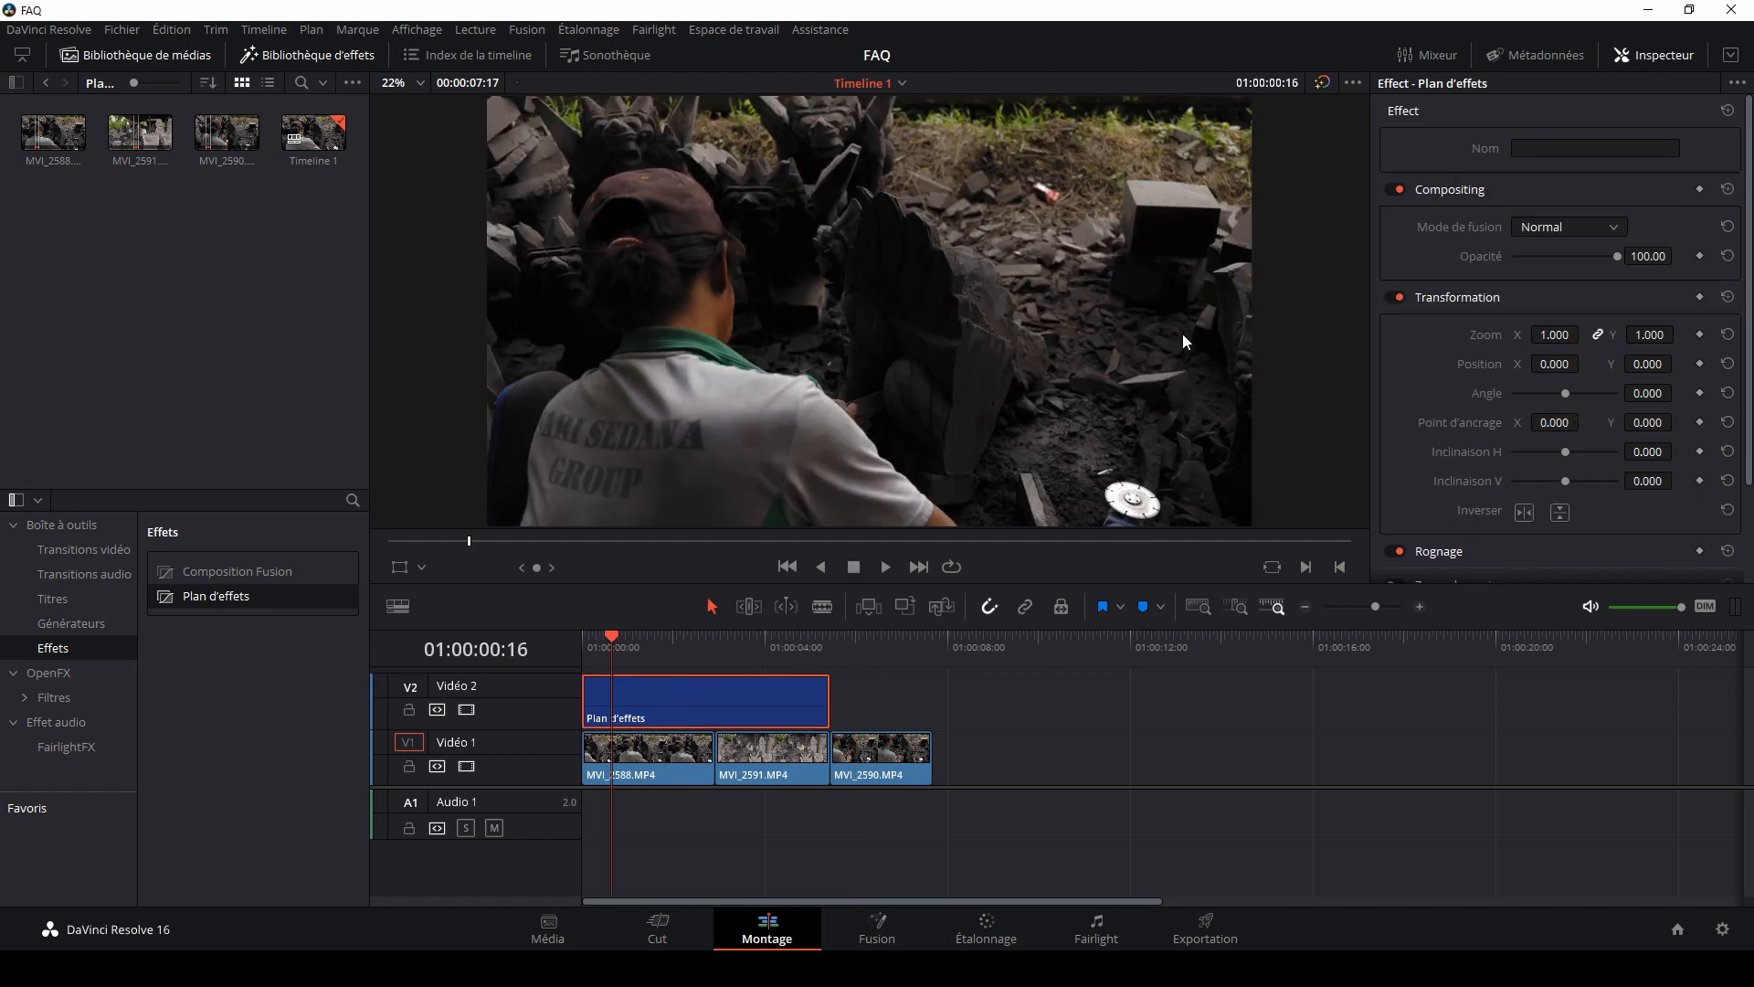
{"action": "left_click_drag", "start_coordinate": [1554, 334], "coordinate": [1594, 335]}
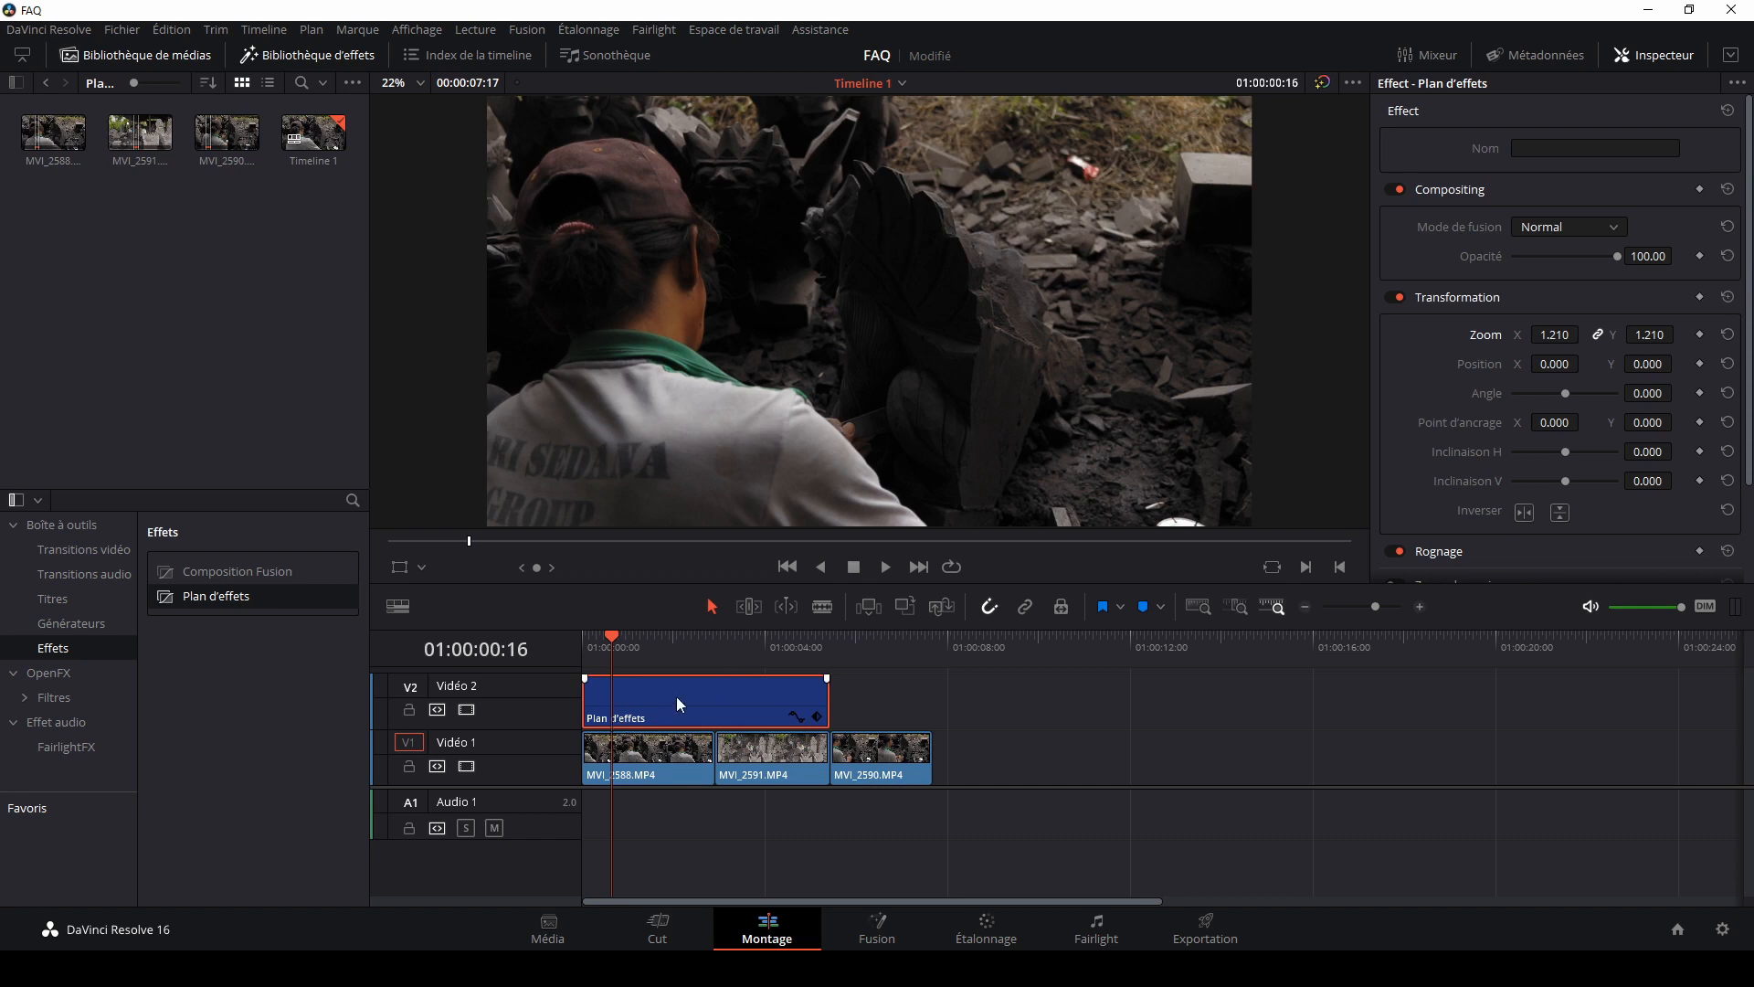
{"action": "key", "text": "ctrl+s"}
{"action": "left_click", "coordinate": [761, 649]}
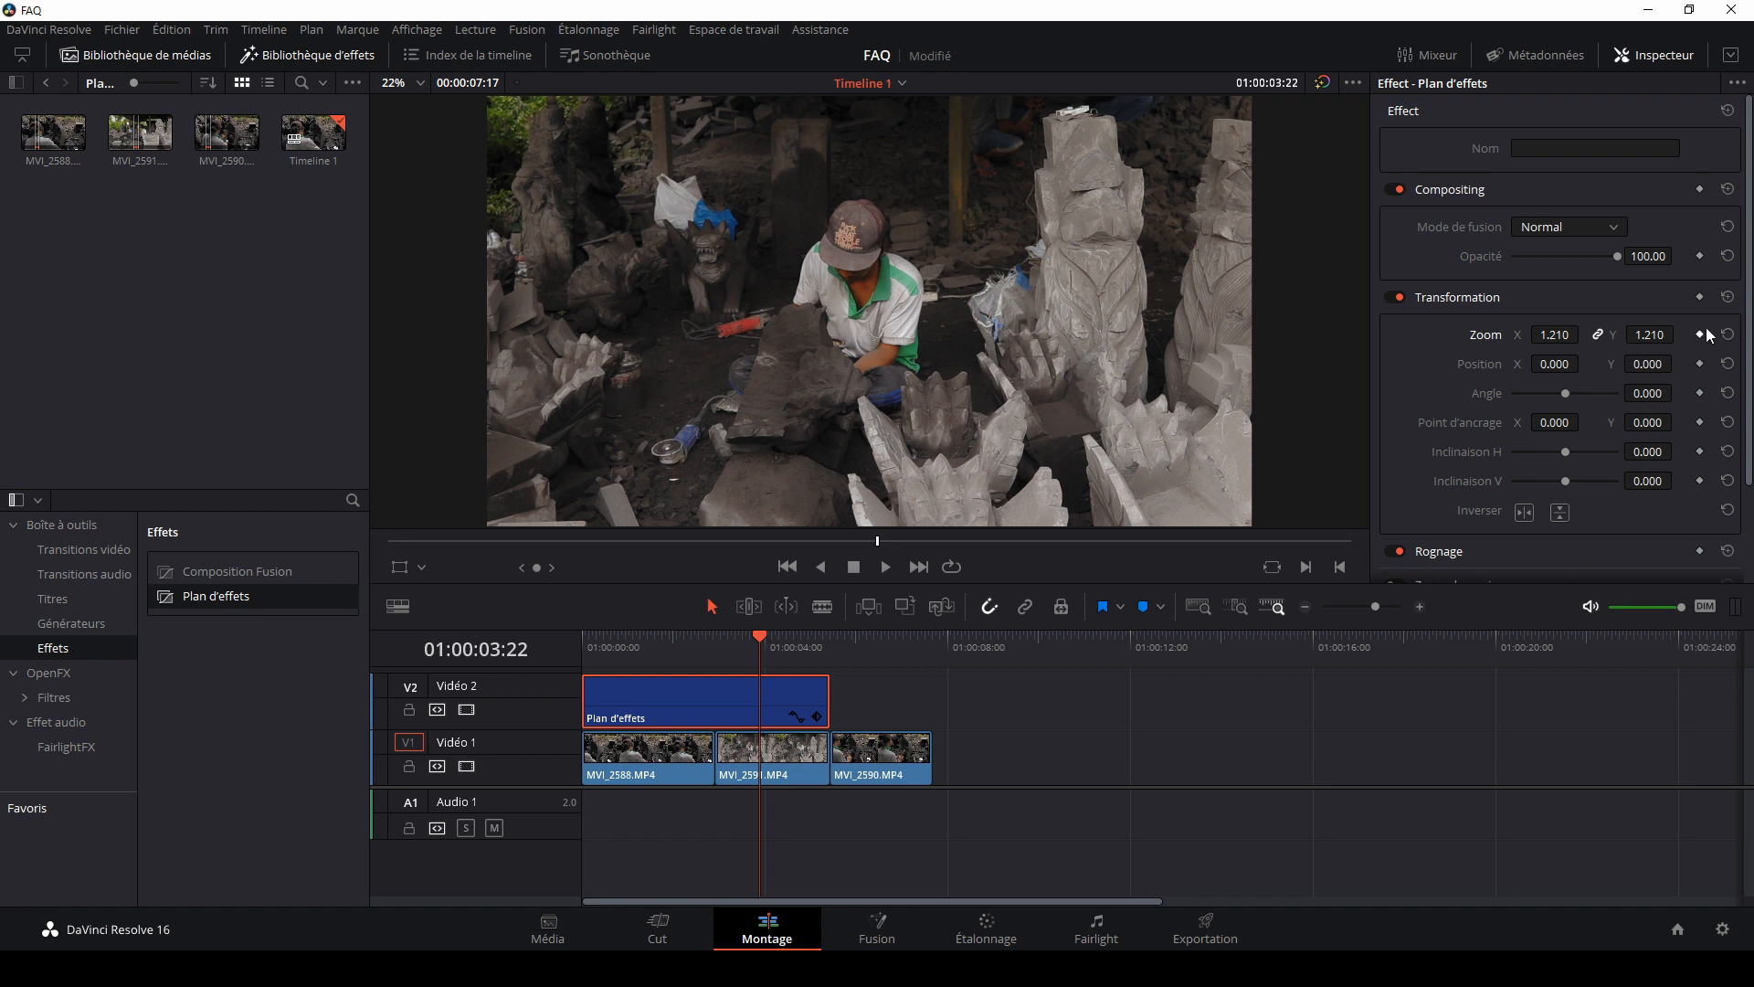
Step: Reset the Plan d'effets clip's zoom, try a position of X 5 and Y -40, and reset the position as well
{"action": "left_click", "coordinate": [1727, 335]}
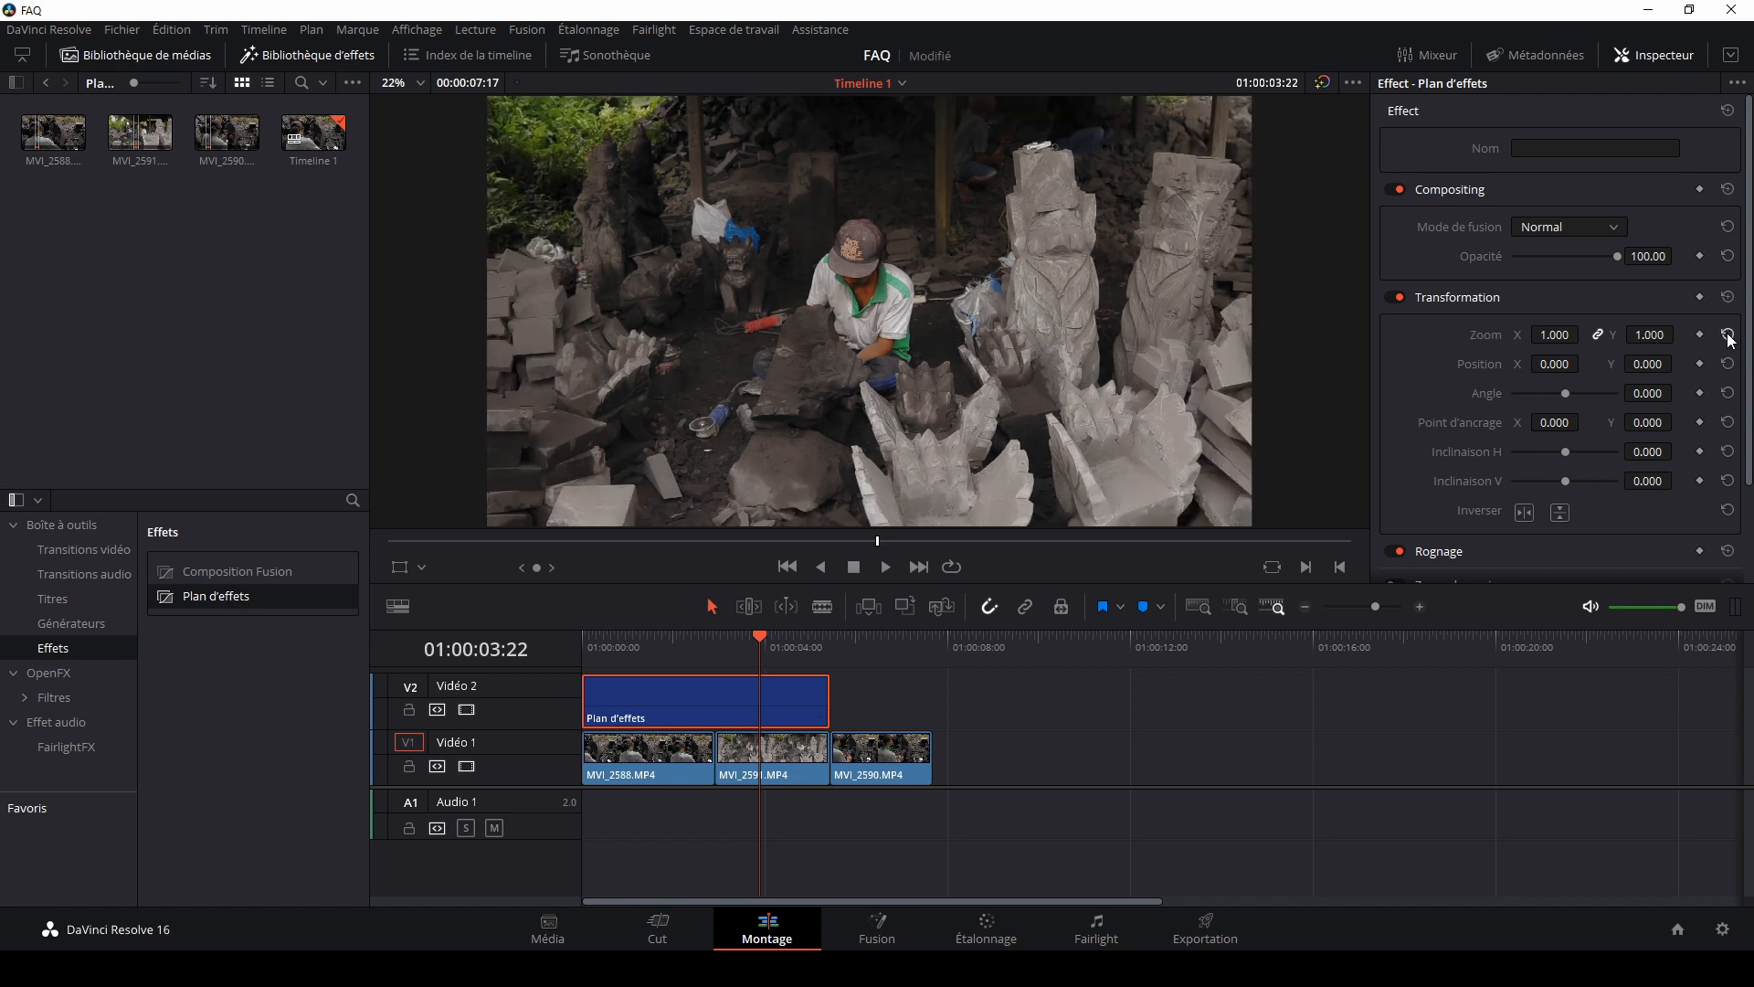
{"action": "key", "text": "ctrl+s"}
{"action": "left_click_drag", "start_coordinate": [1544, 364], "coordinate": [1610, 365]}
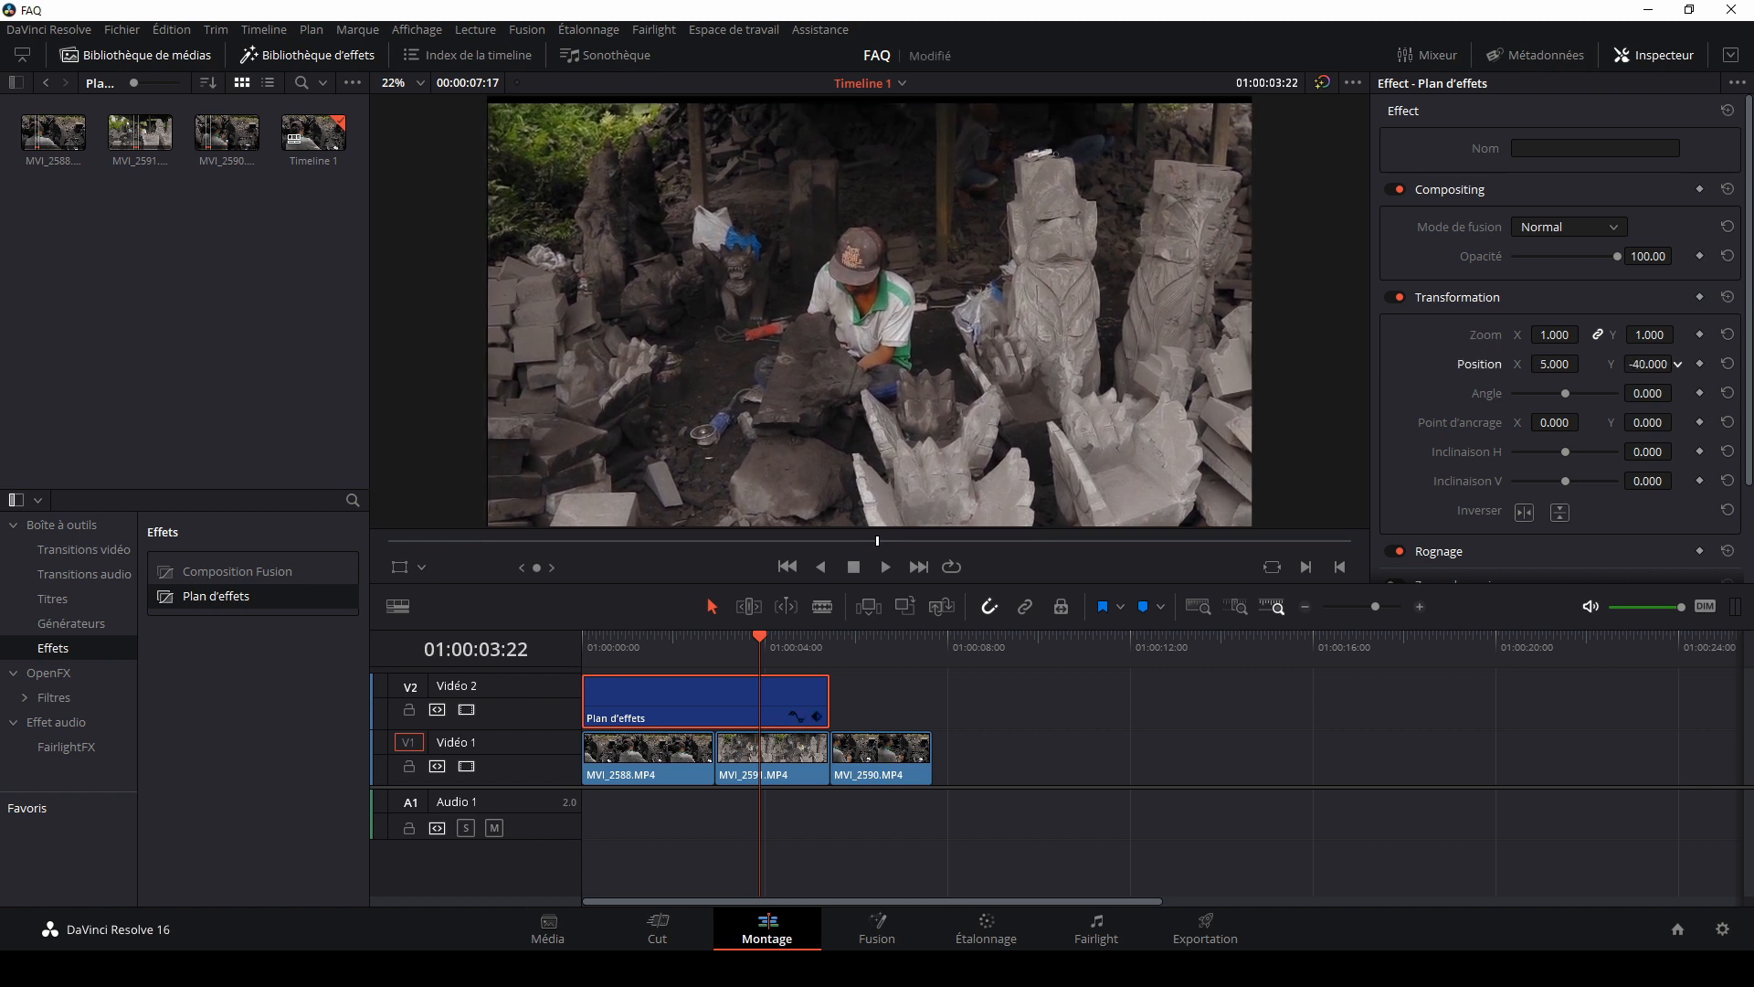
{"action": "left_click", "coordinate": [1727, 364]}
Step: Crop the Plan d'effets clip by 241 for both Haut and Bas in Rognage to form cinema bars
{"action": "scroll", "coordinate": [1512, 434], "scroll_direction": "down", "scroll_amount": 3}
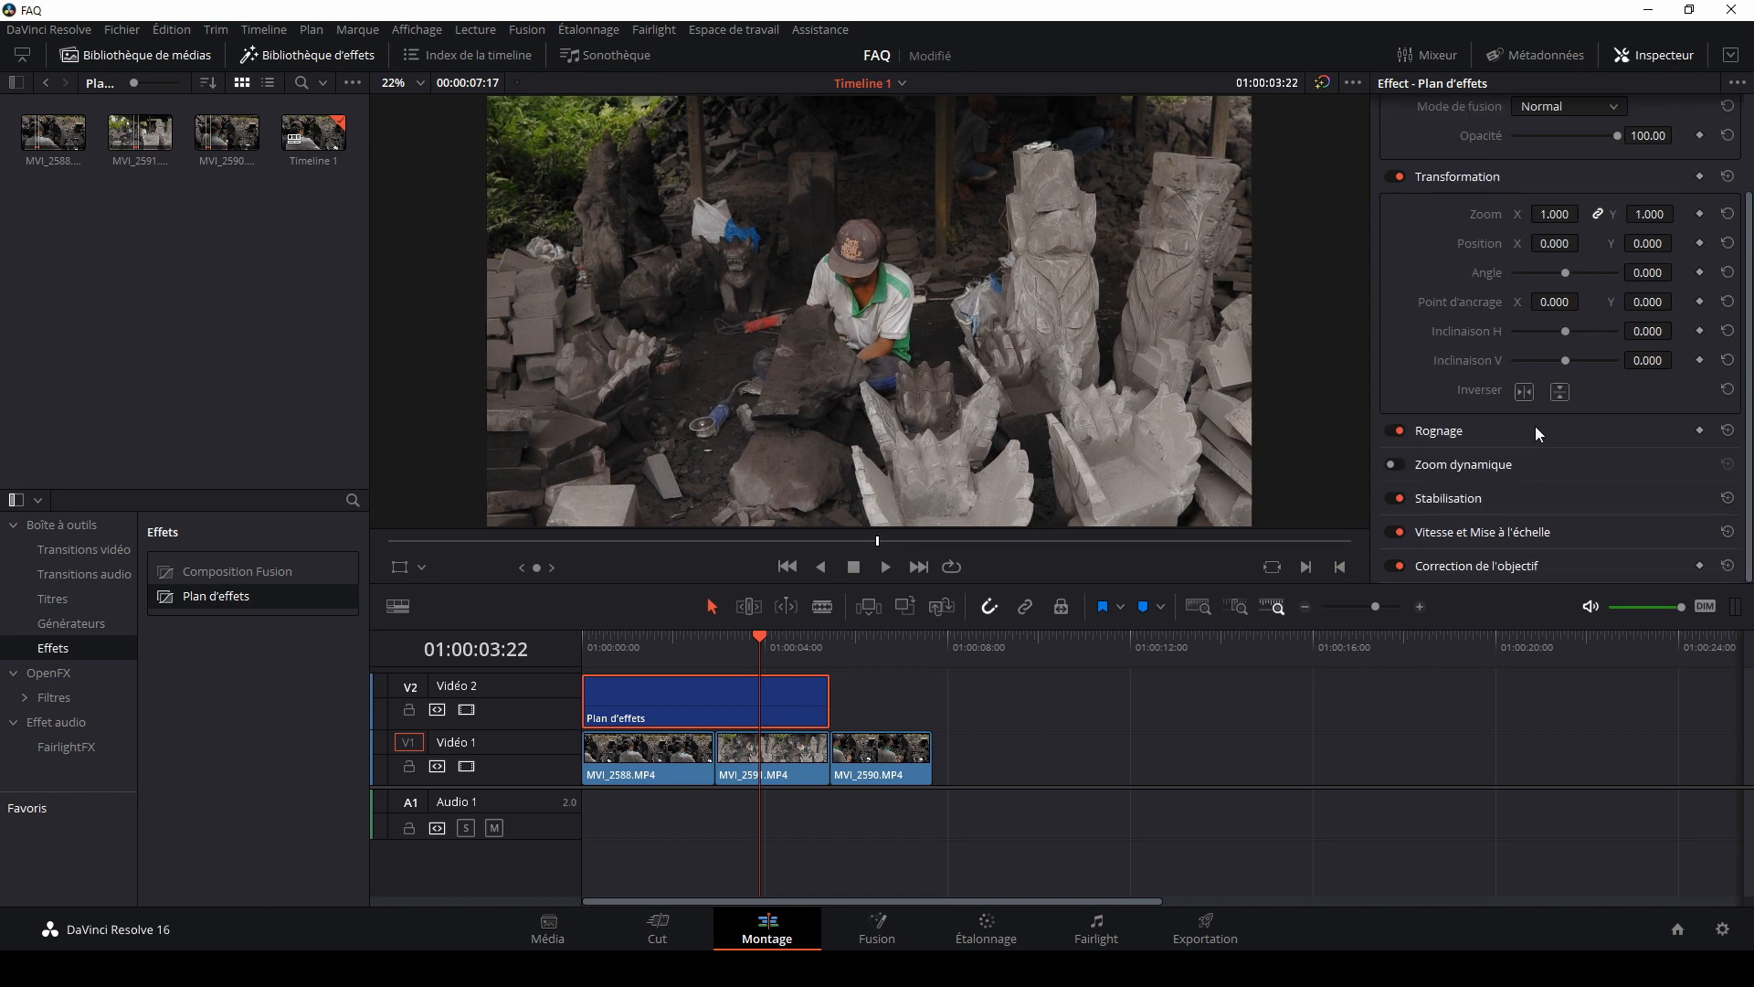
{"action": "left_click", "coordinate": [1535, 430]}
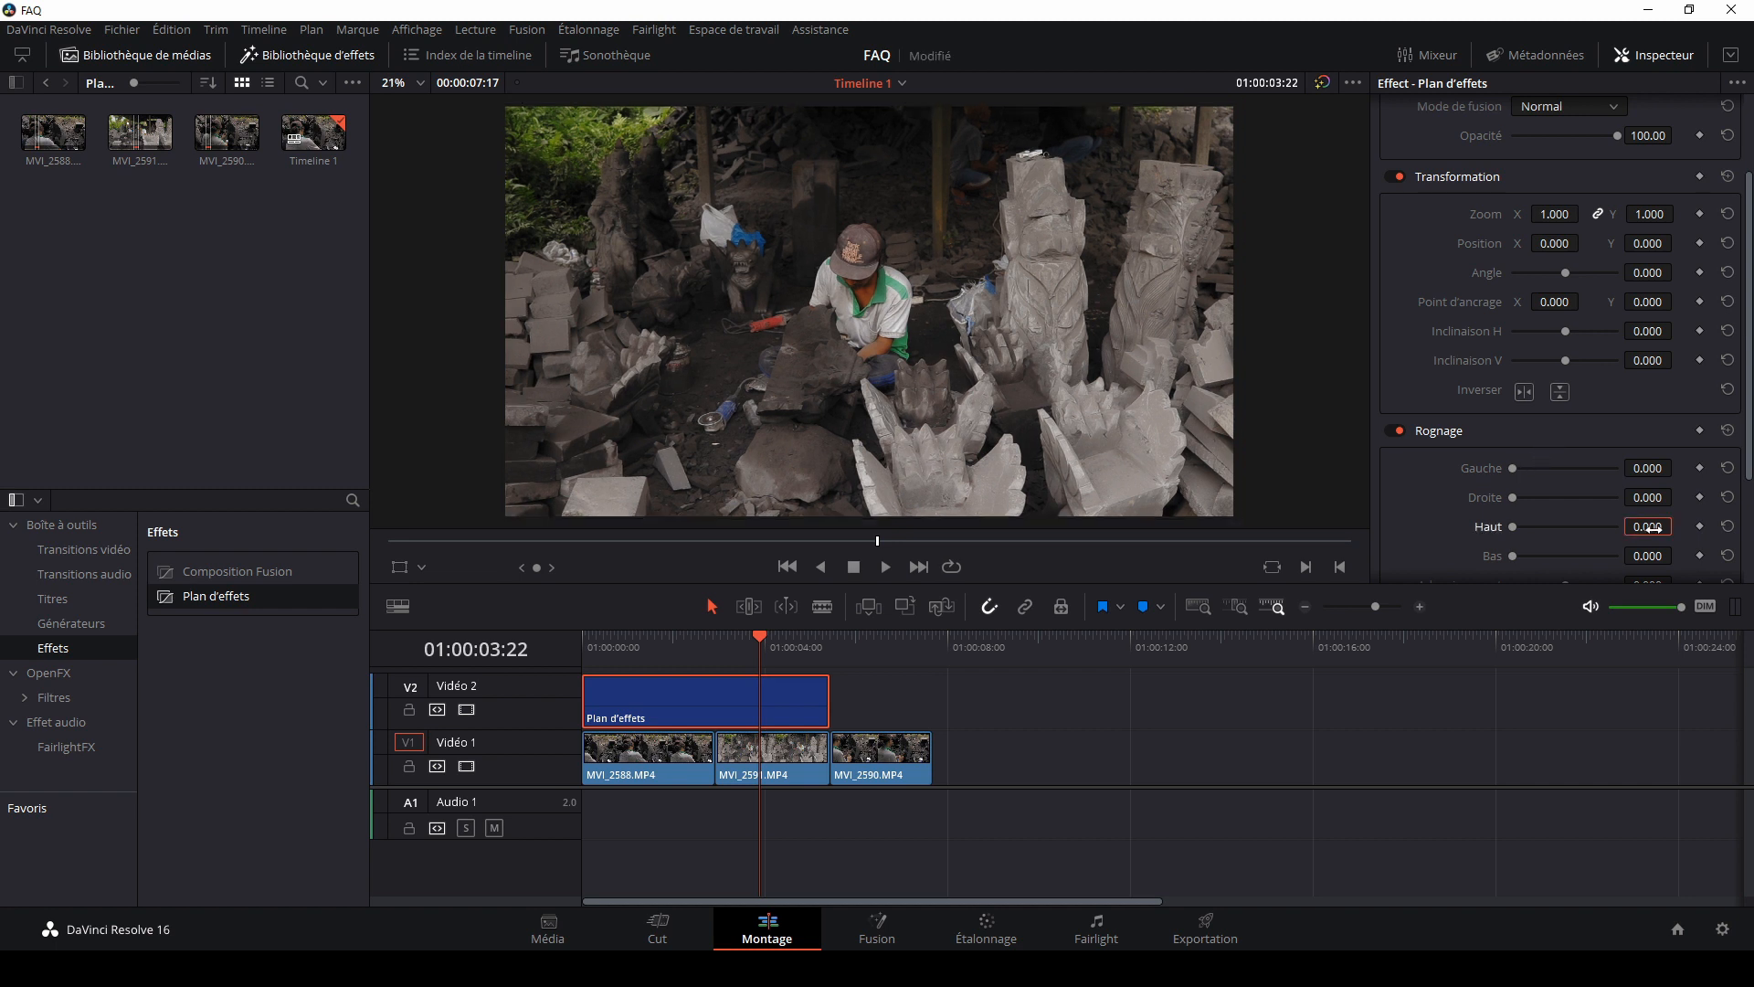
{"action": "double_click", "coordinate": [1651, 528]}
{"action": "type", "text": "241"}
{"action": "key", "text": "Return"}
{"action": "left_click", "coordinate": [1659, 557]}
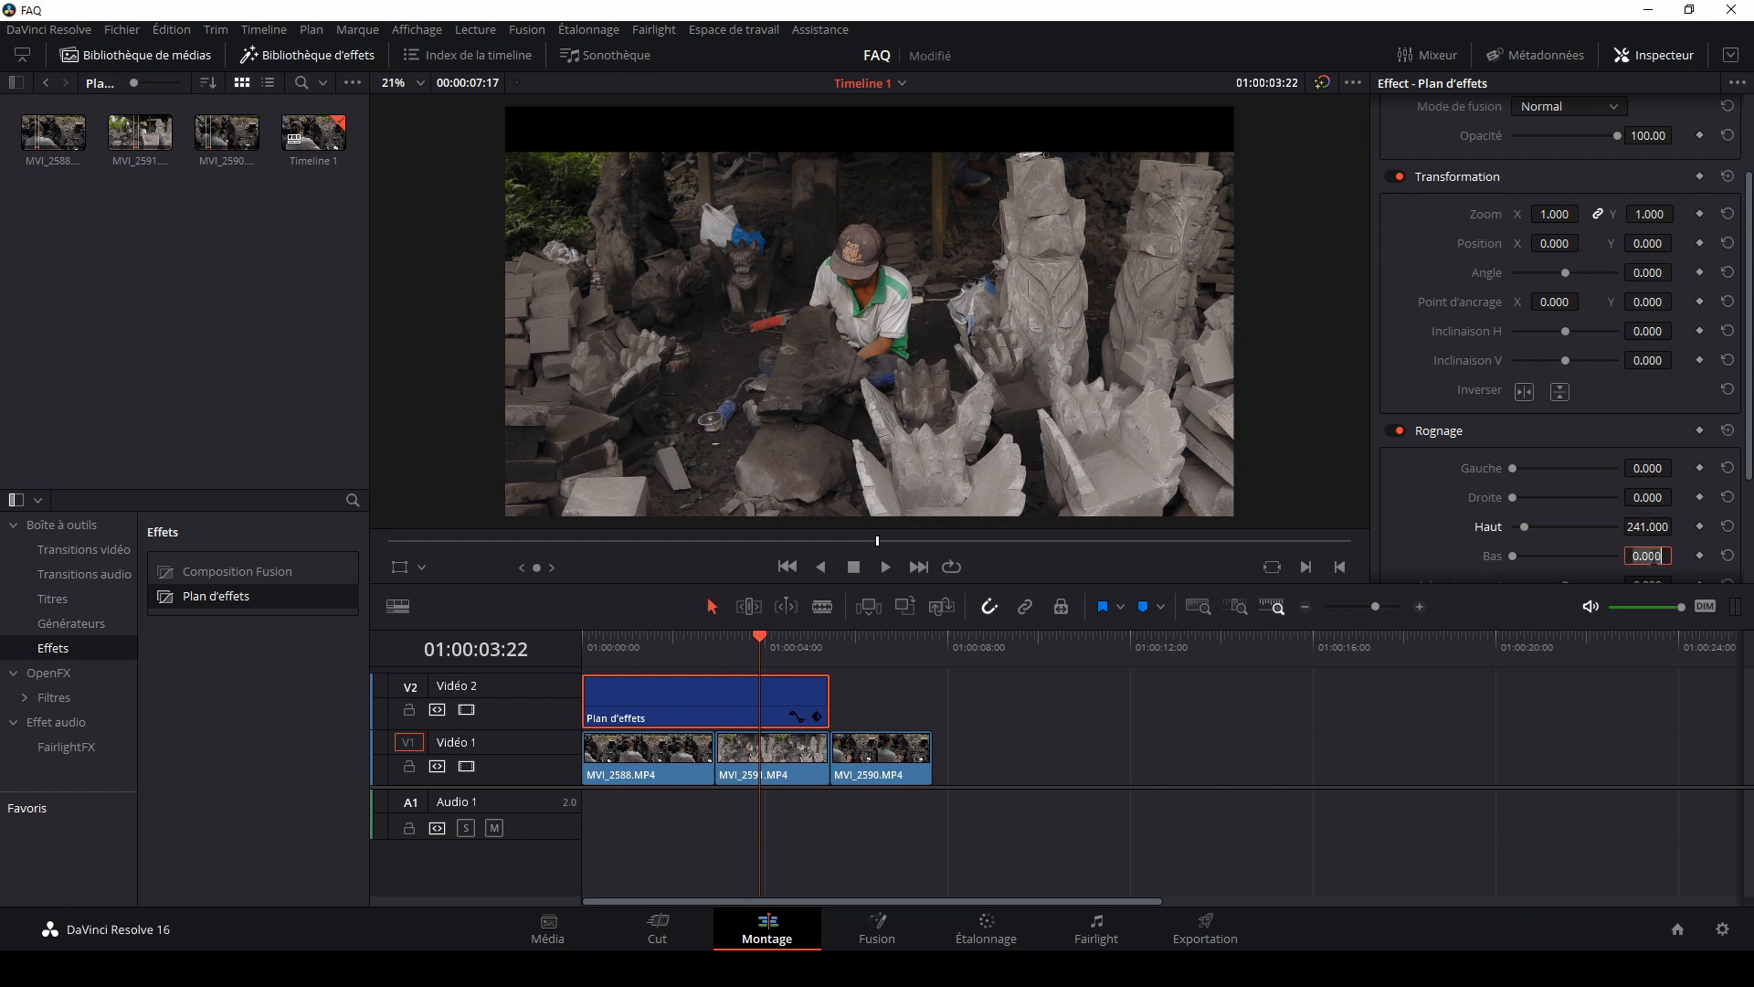
{"action": "type", "text": "241"}
{"action": "key", "text": "Return"}
{"action": "left_click", "coordinate": [1202, 694]}
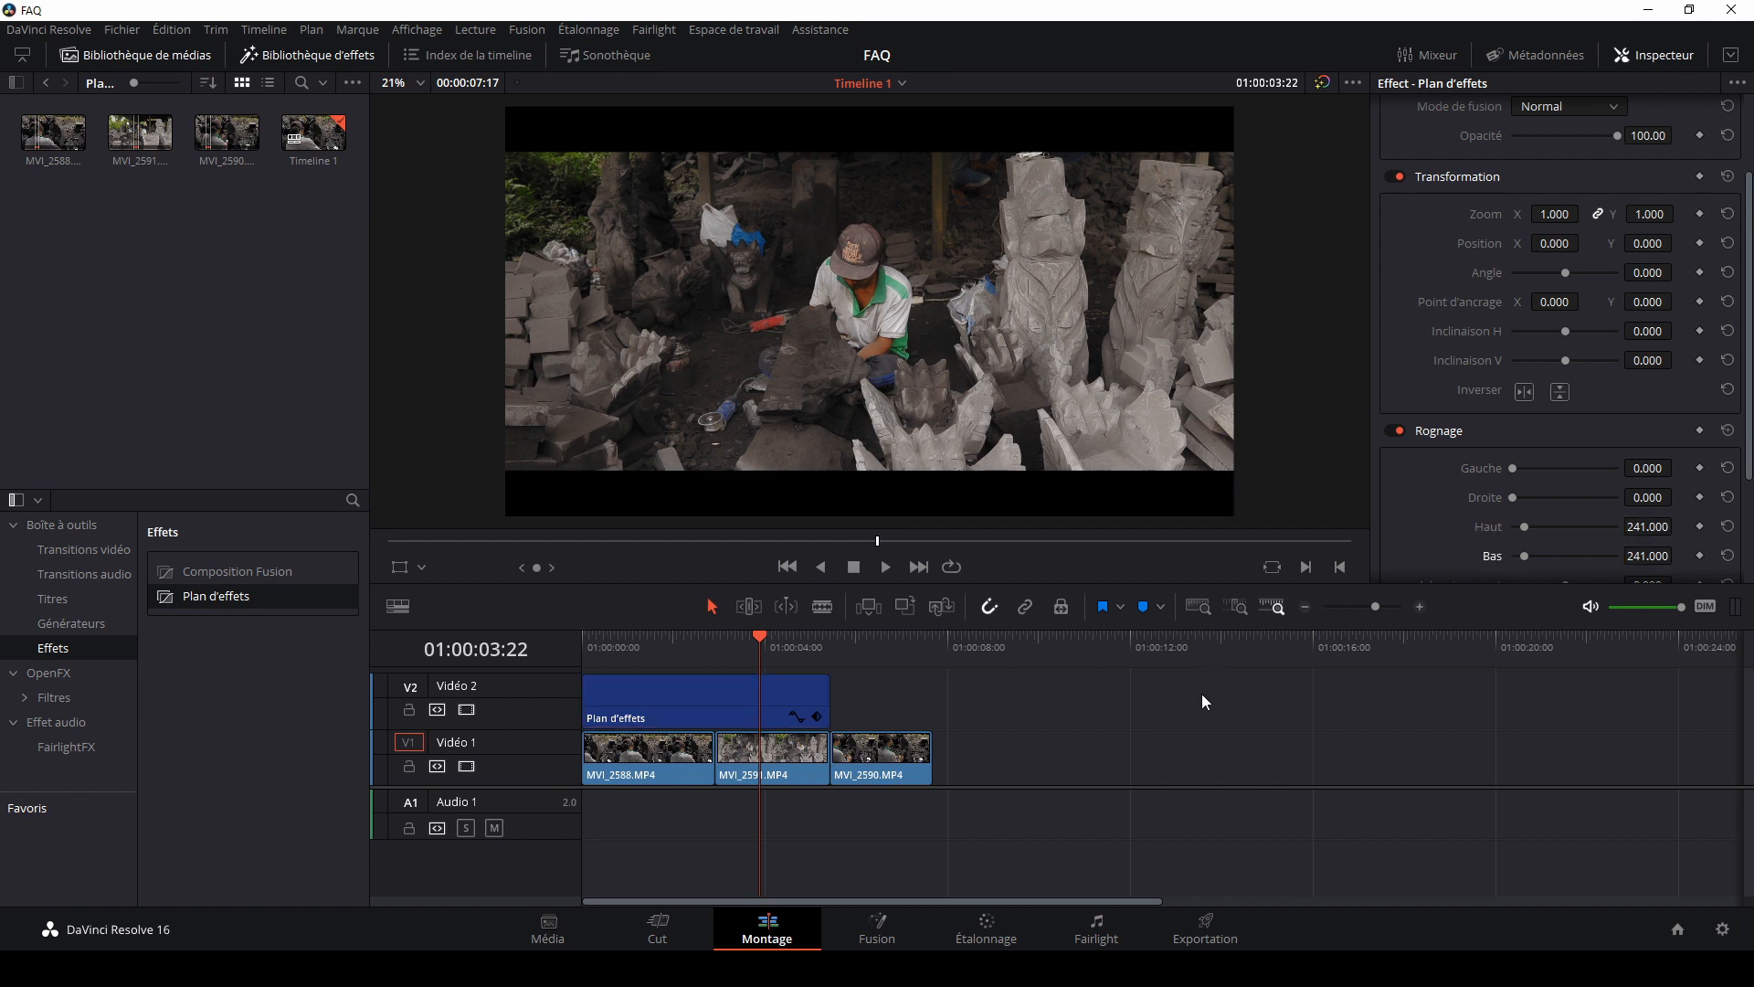
Step: Compare the crop over the three clips and extend the Plan d'effets clip to the end of MVI_2590.MP4
{"action": "left_click", "coordinate": [650, 644]}
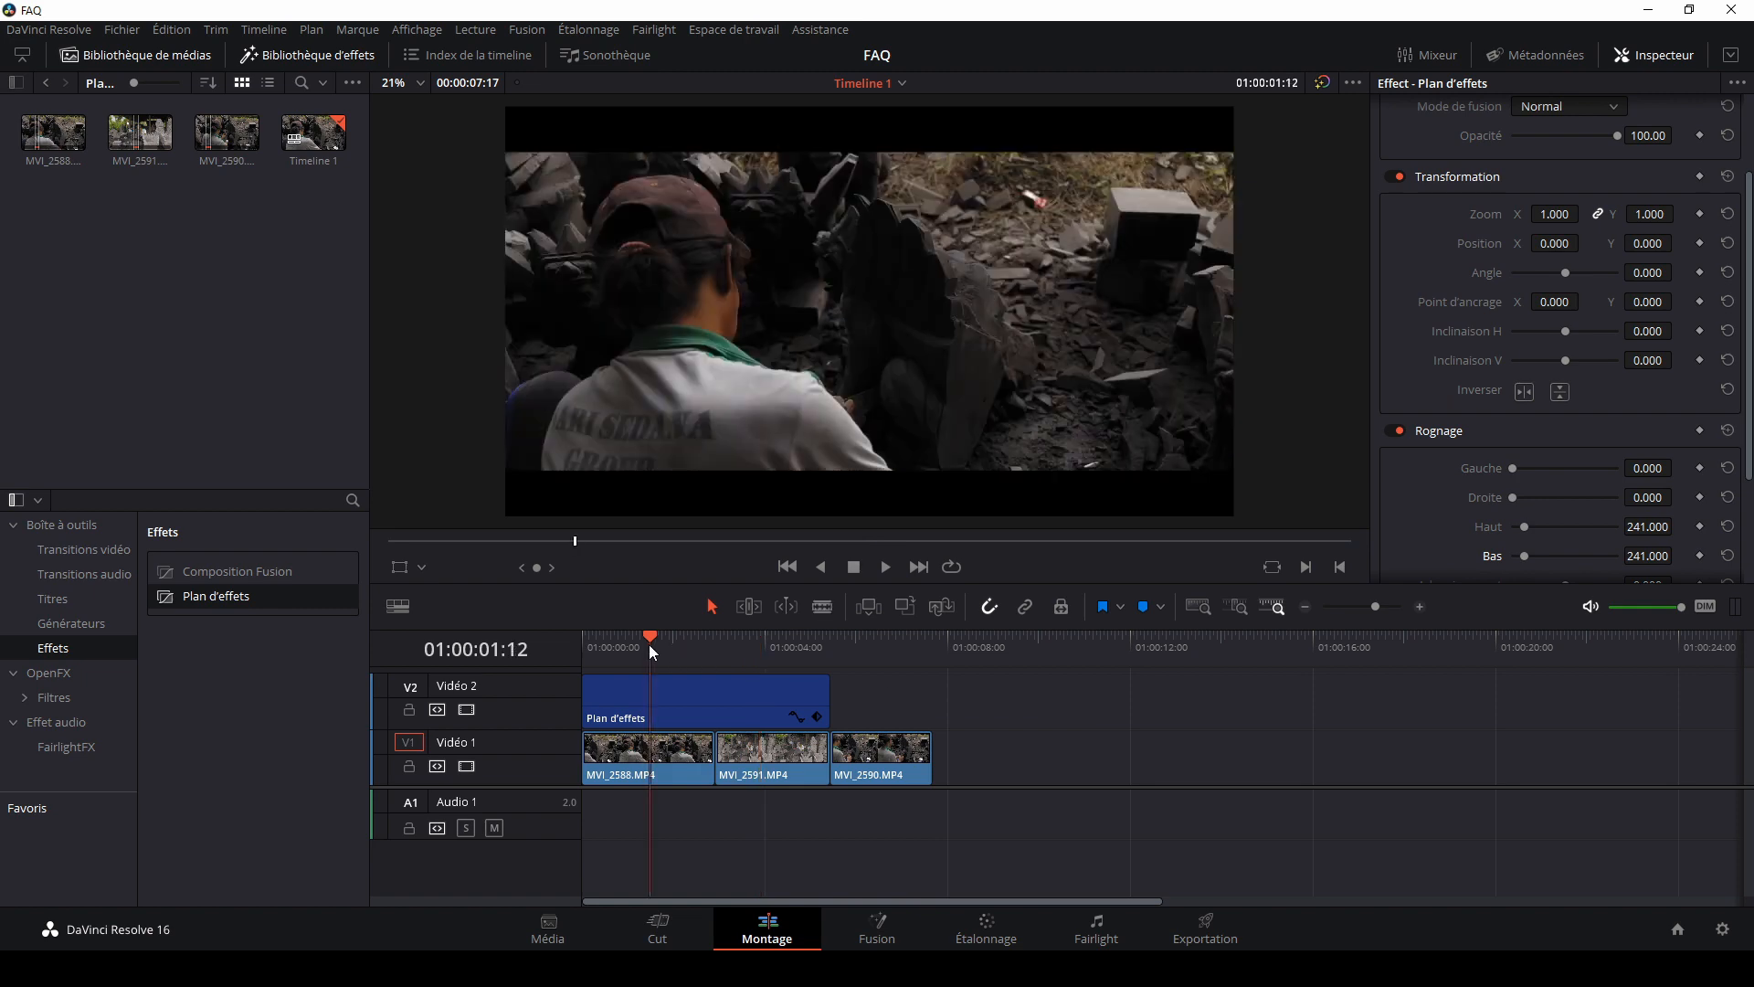
{"action": "left_click", "coordinate": [762, 645]}
{"action": "left_click", "coordinate": [870, 646]}
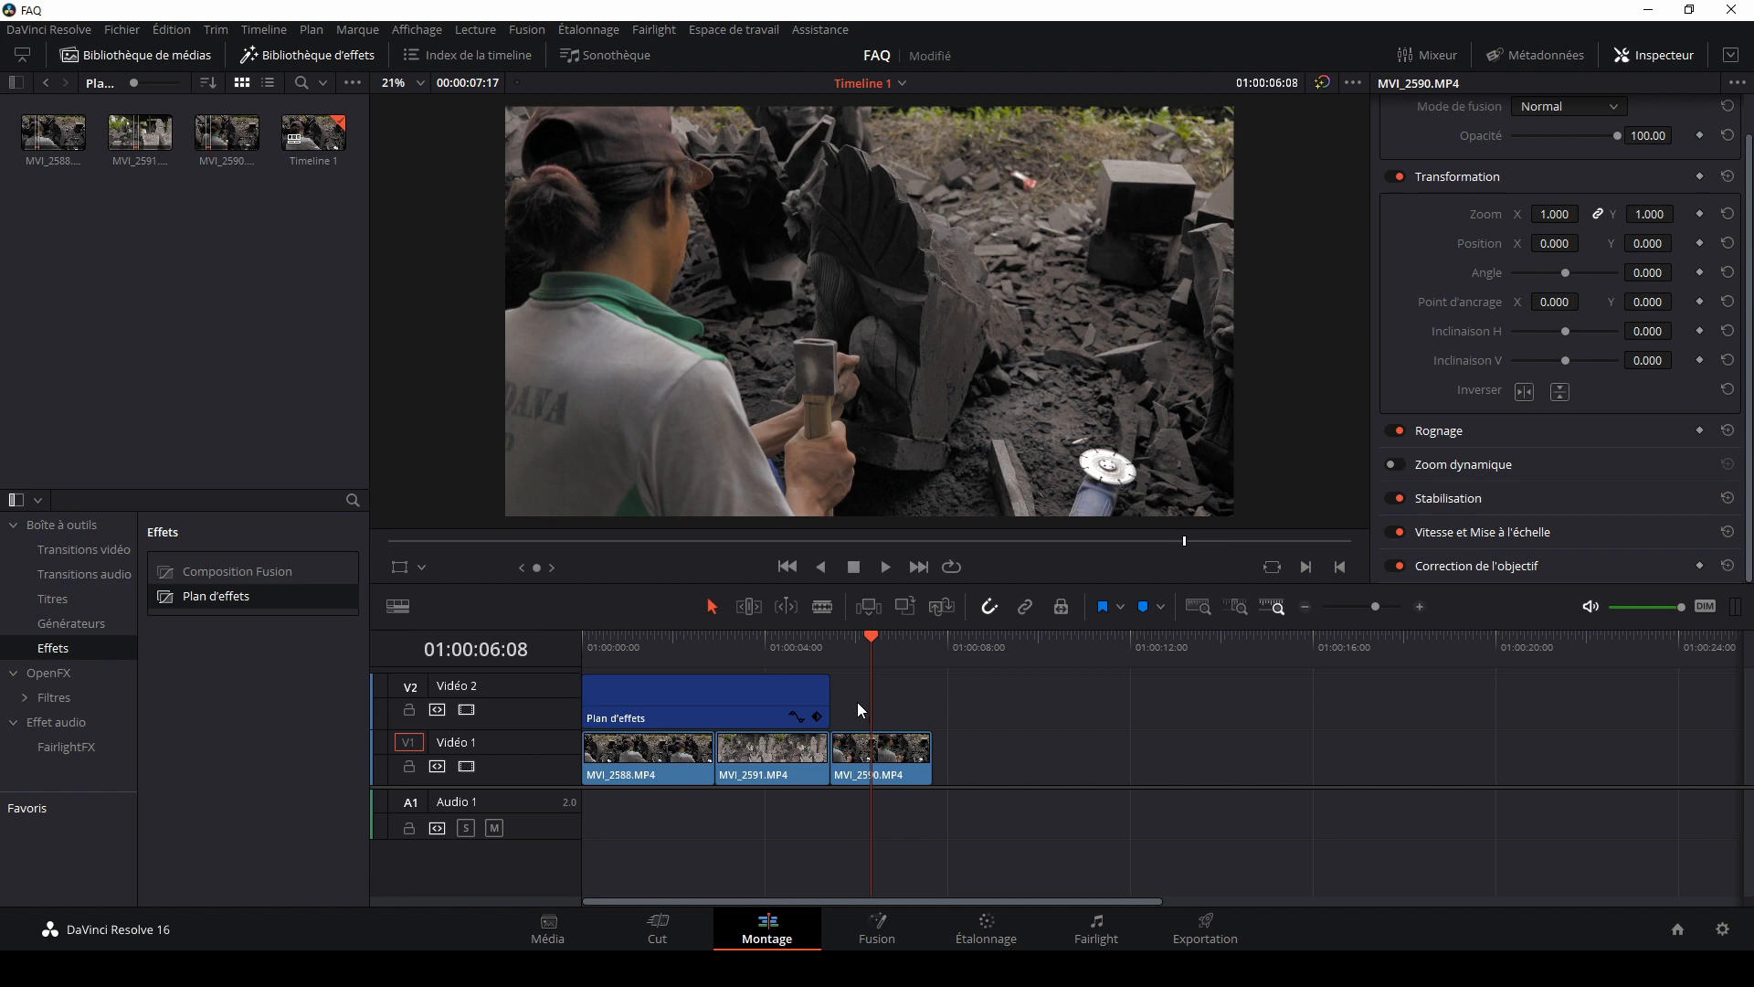
{"action": "left_click_drag", "start_coordinate": [823, 698], "coordinate": [916, 702]}
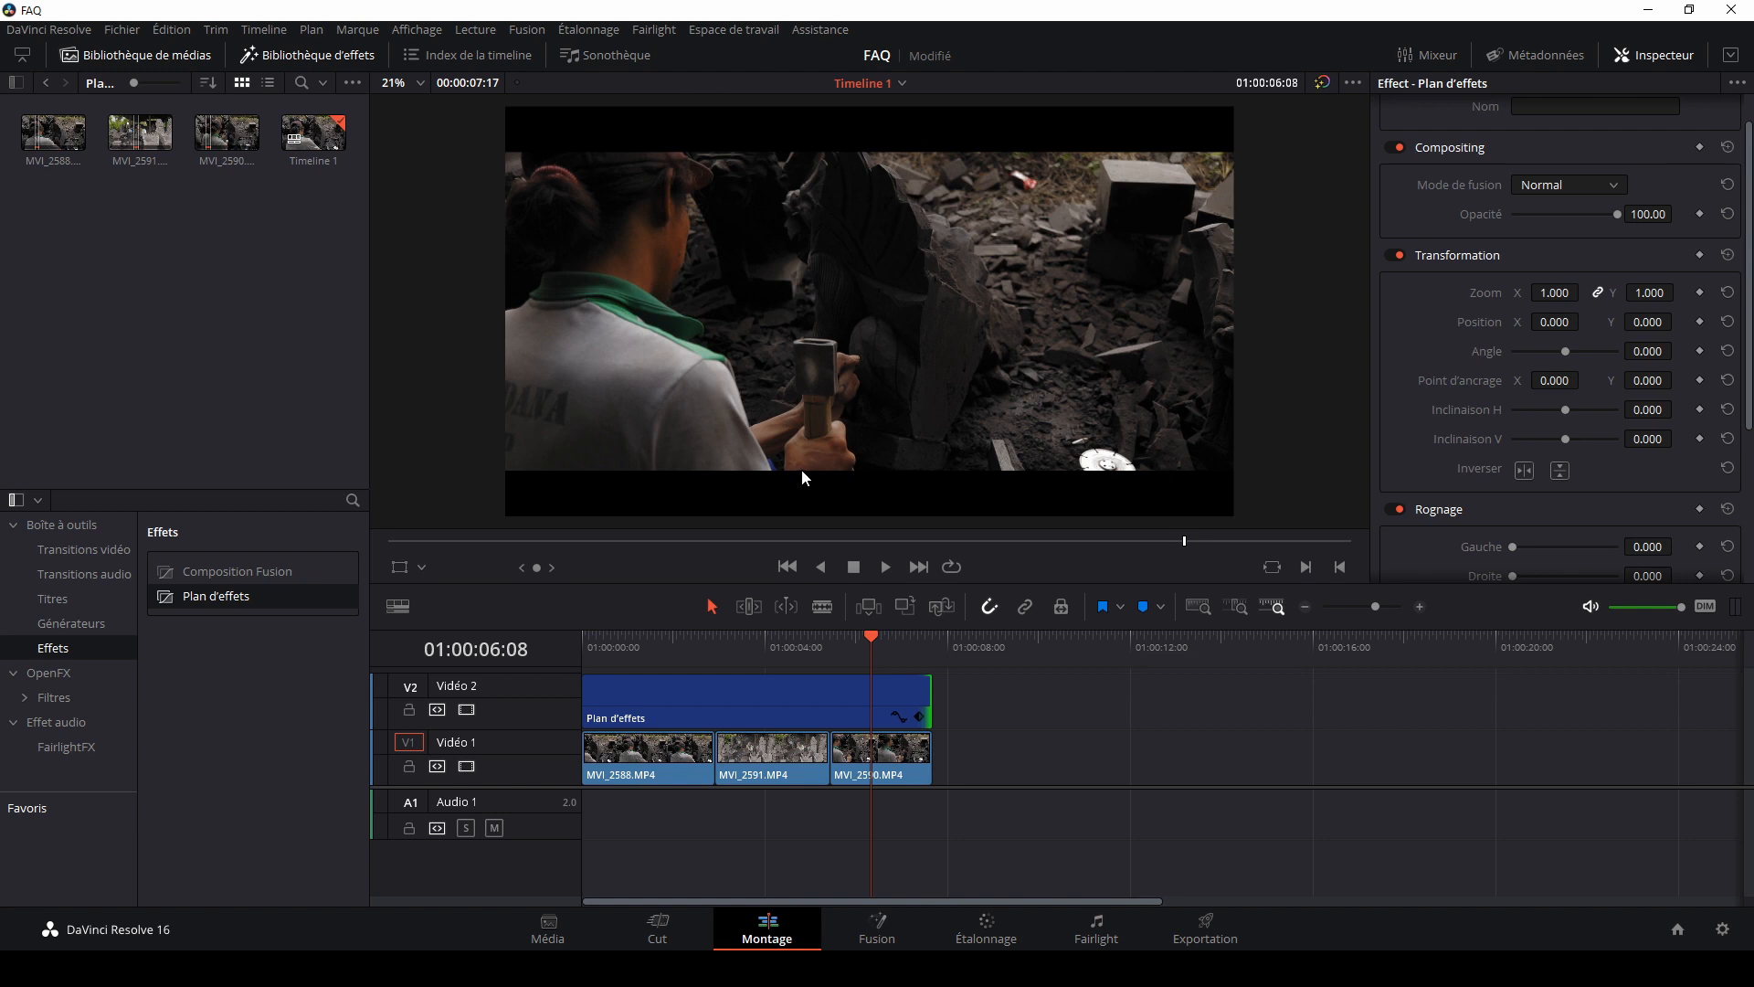
{"action": "key", "text": "ctrl+s"}
{"action": "left_click", "coordinate": [820, 706]}
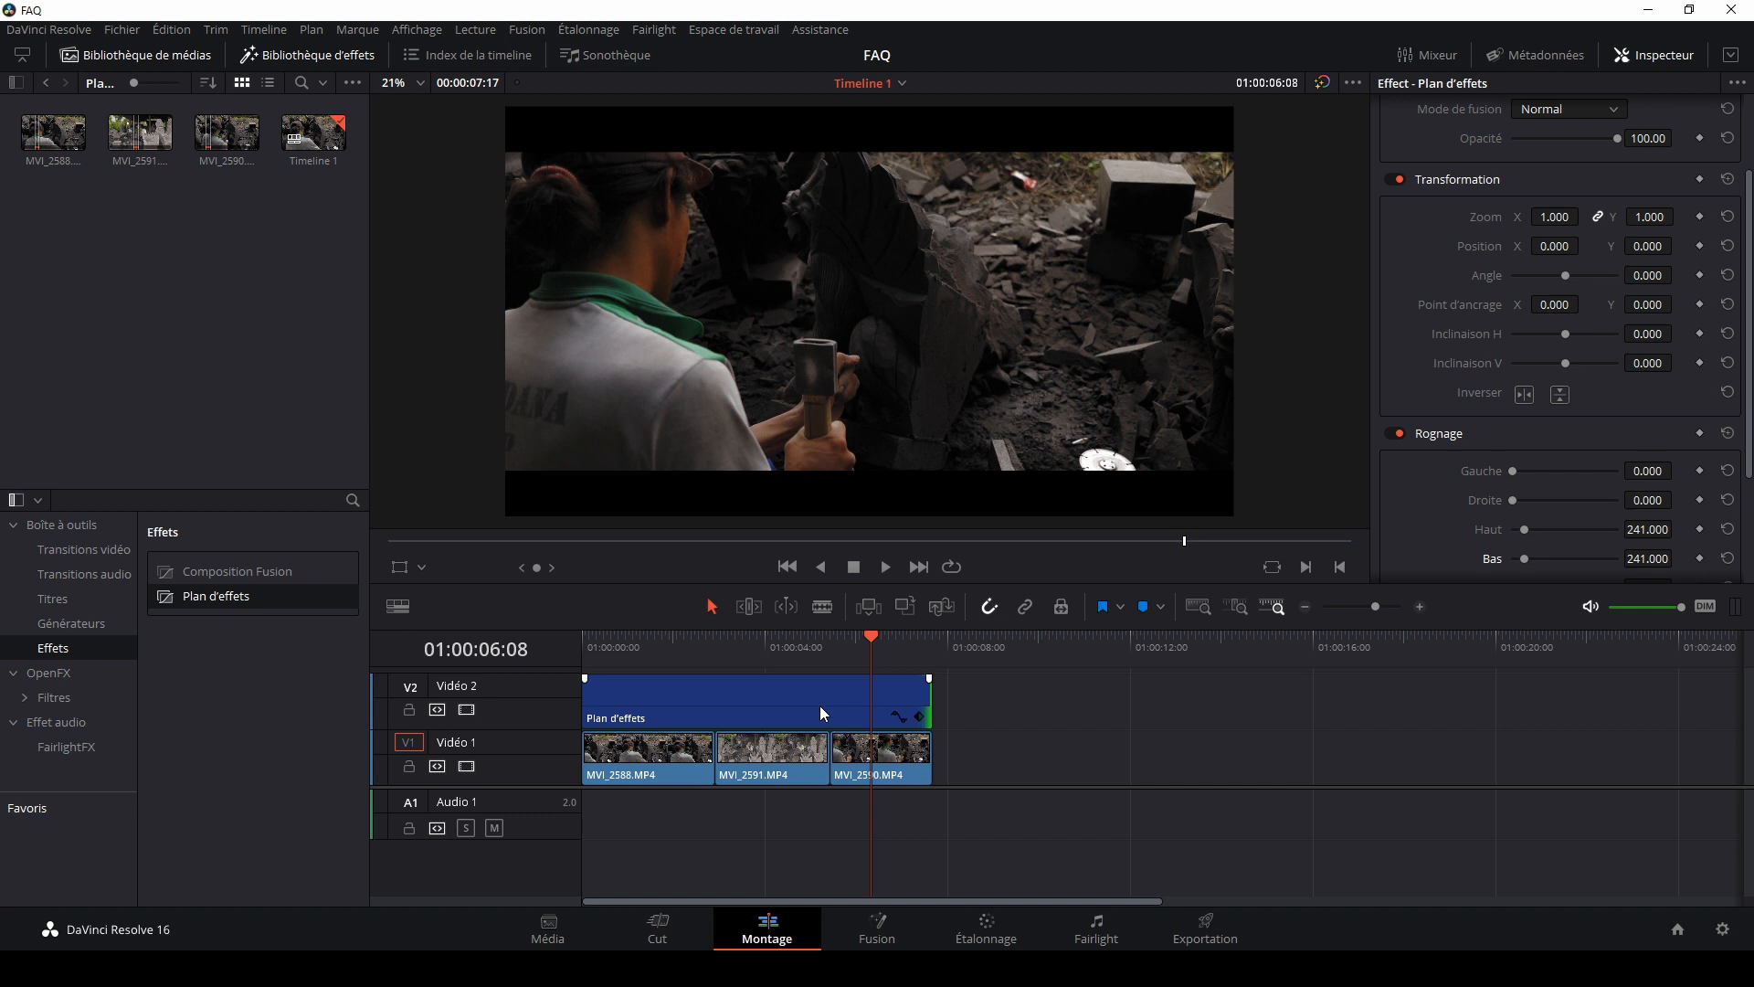
Step: Add a fade-in of about two seconds at the start of the Plan d'effets clip and play it back
{"action": "key", "text": "Home"}
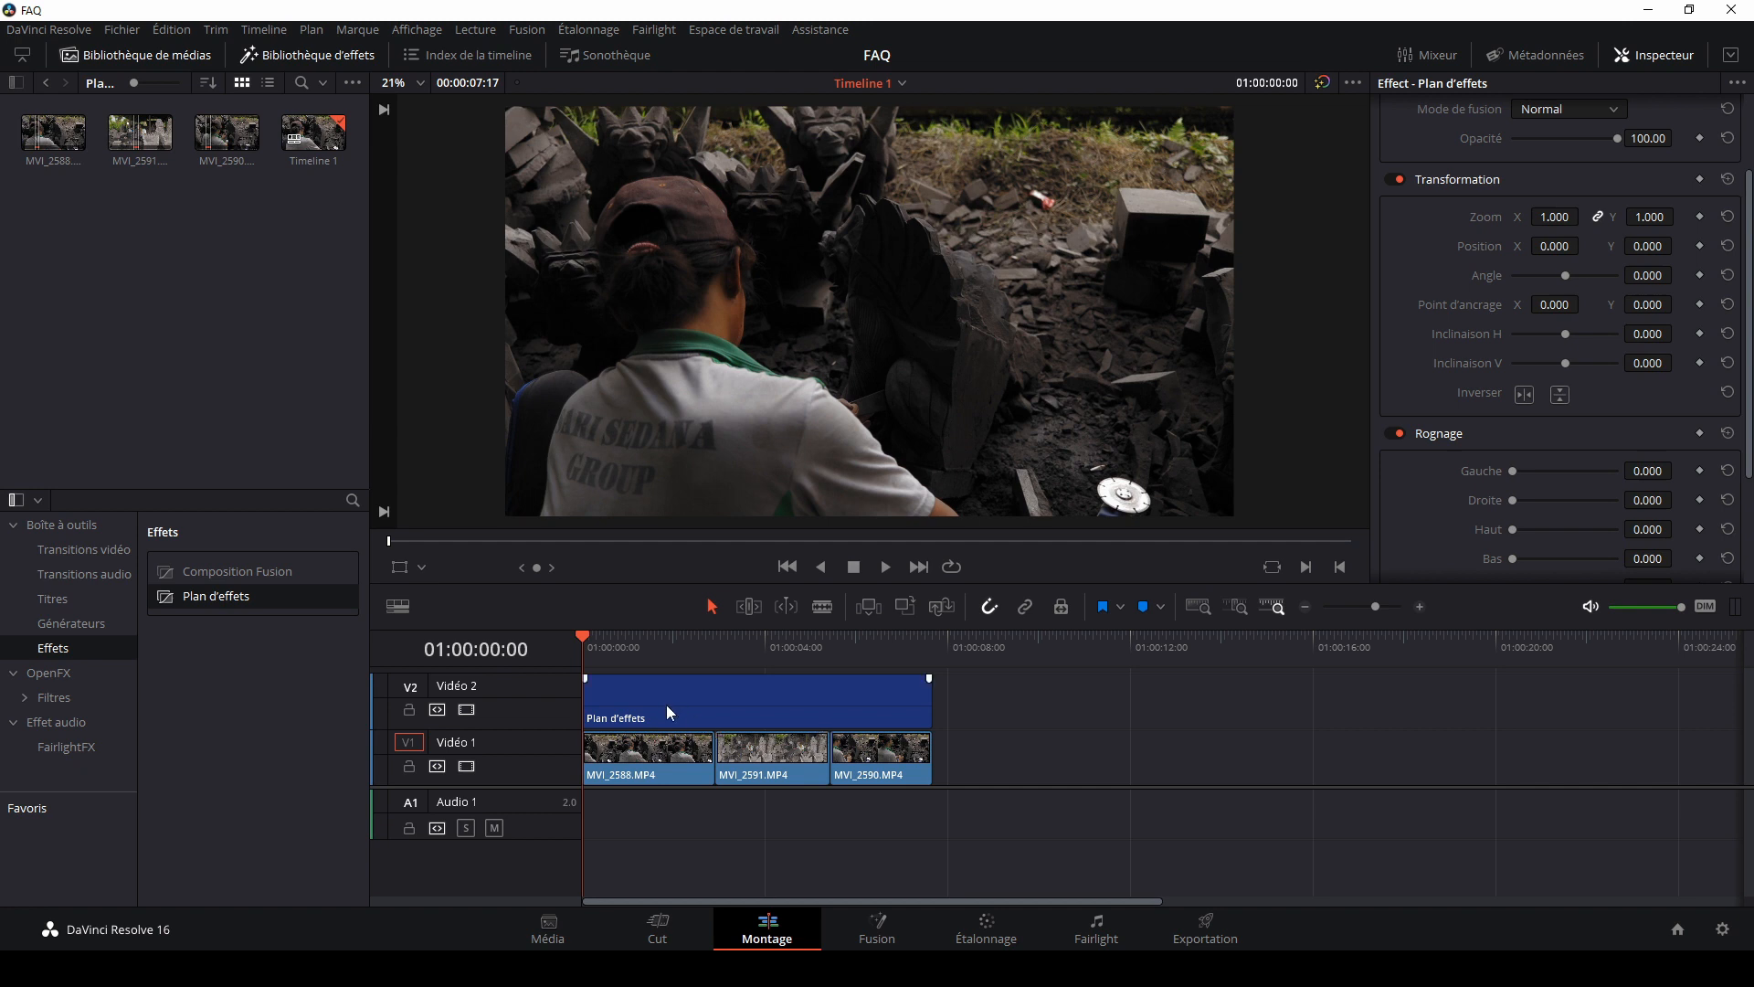
{"action": "left_click_drag", "start_coordinate": [583, 679], "coordinate": [712, 700]}
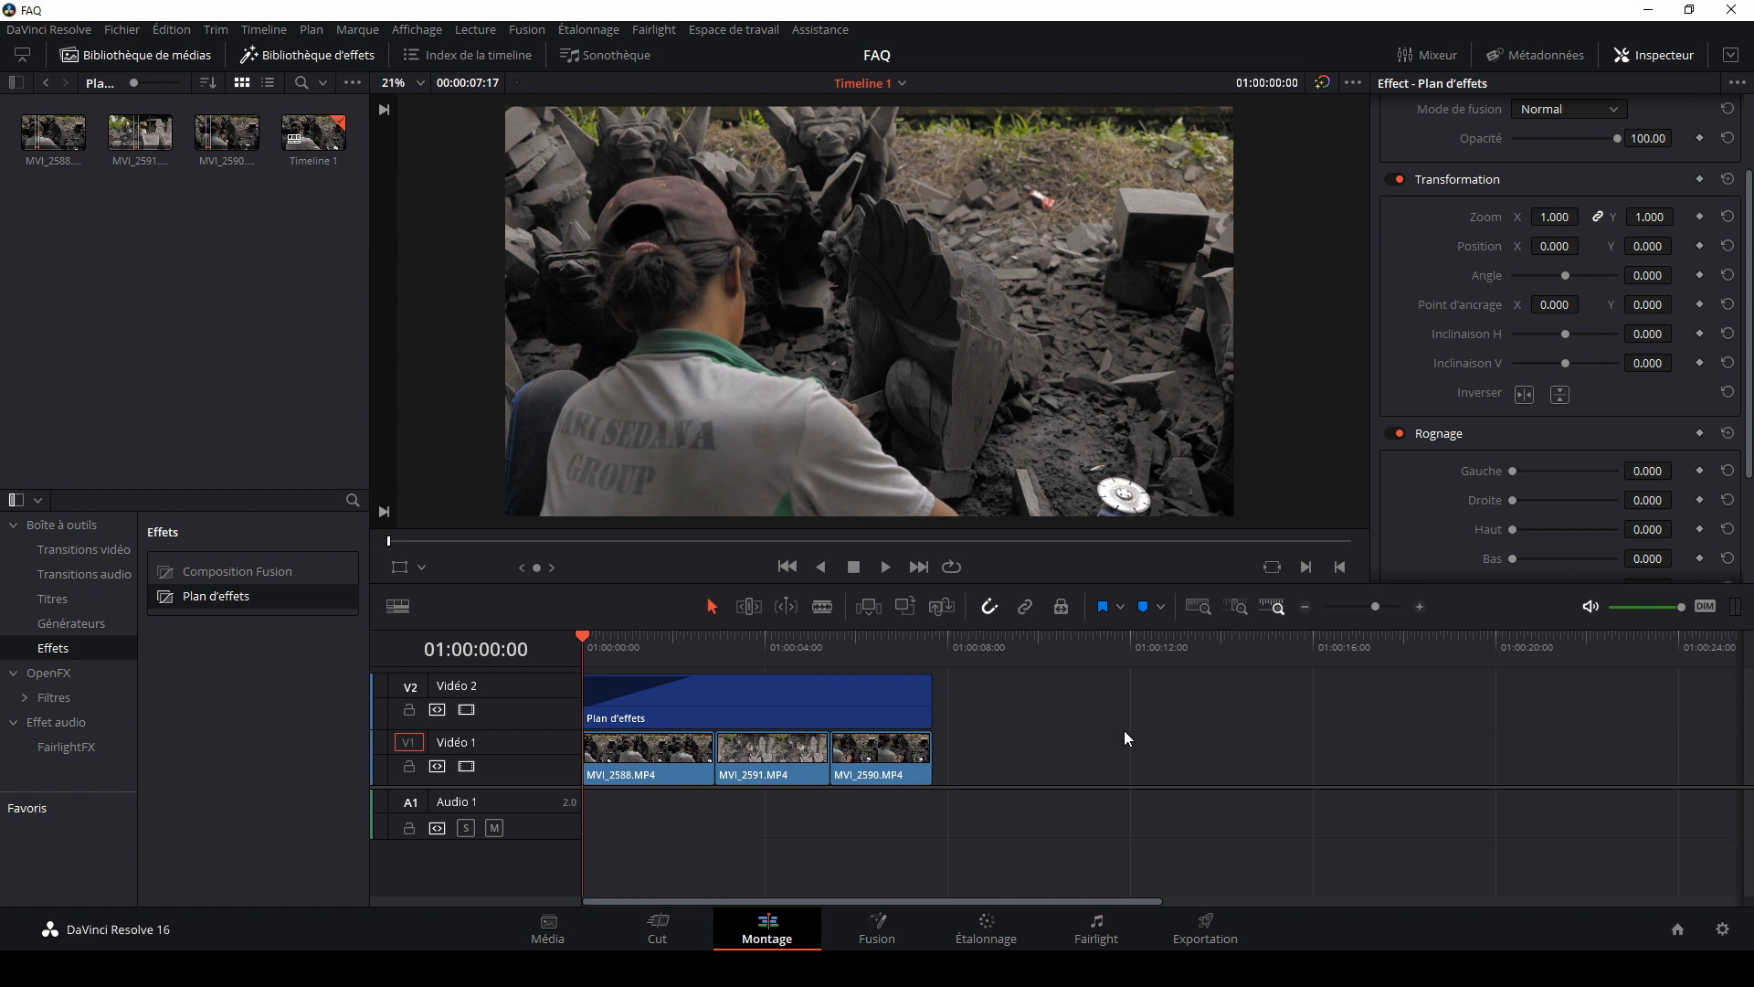
{"action": "key", "text": "space"}
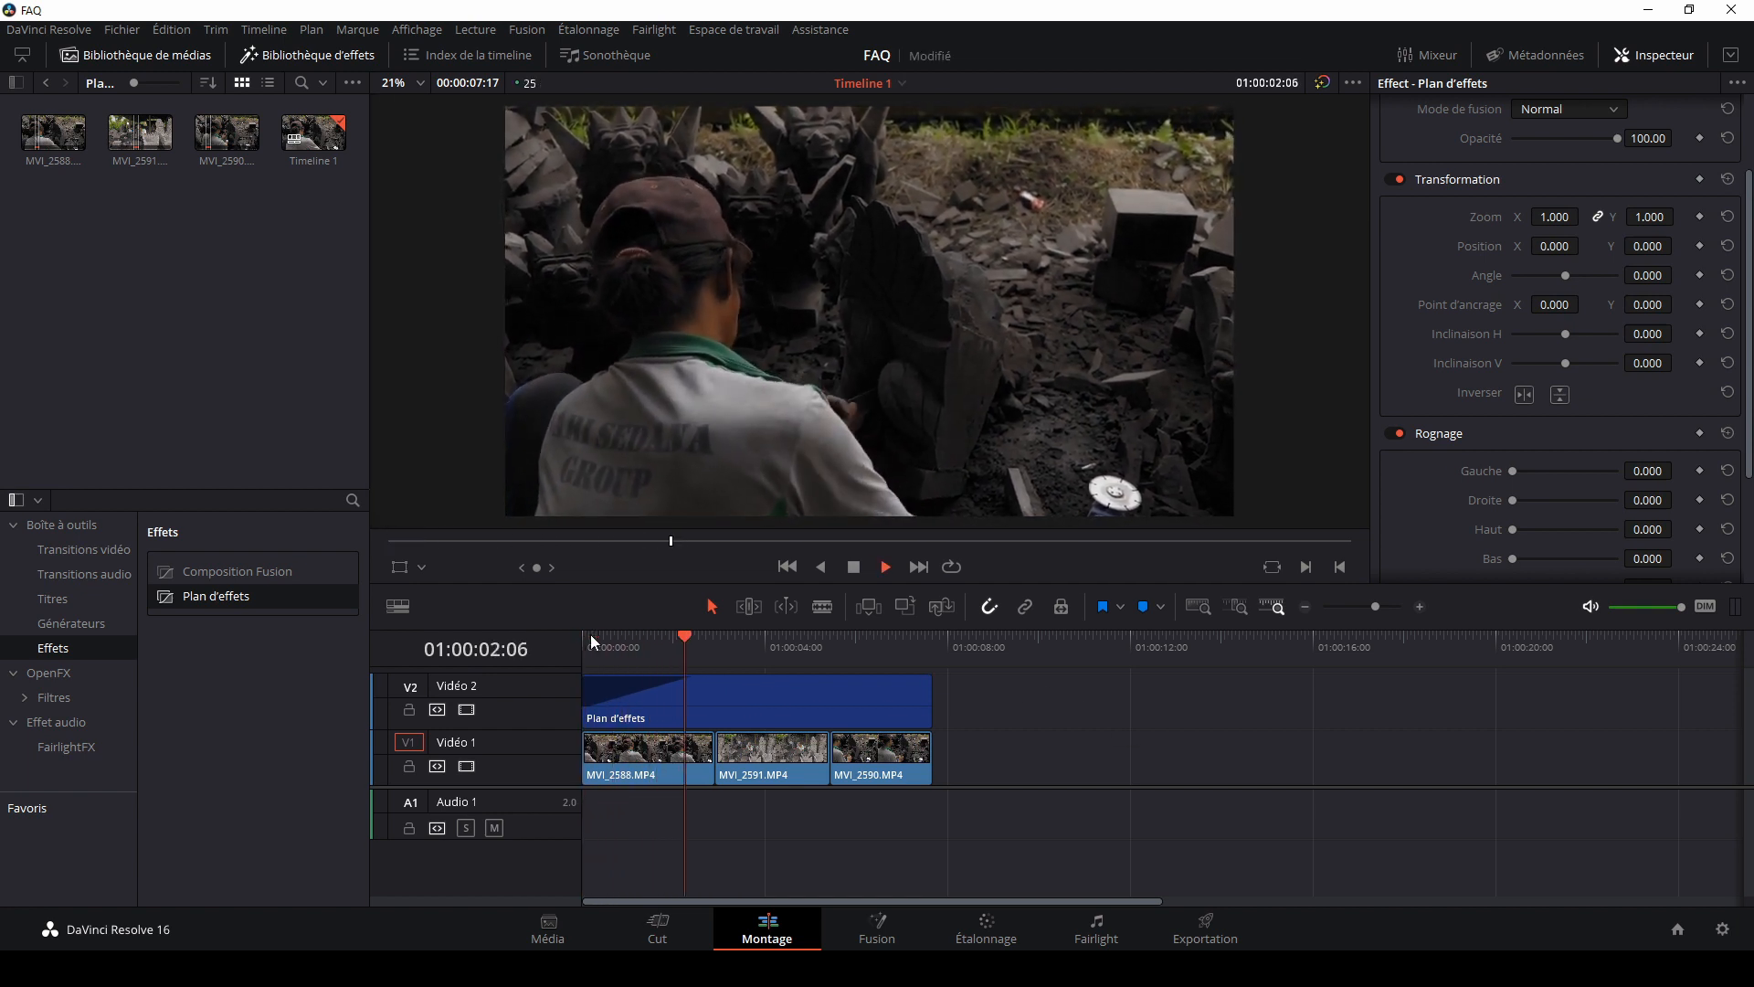
{"action": "key", "text": "space"}
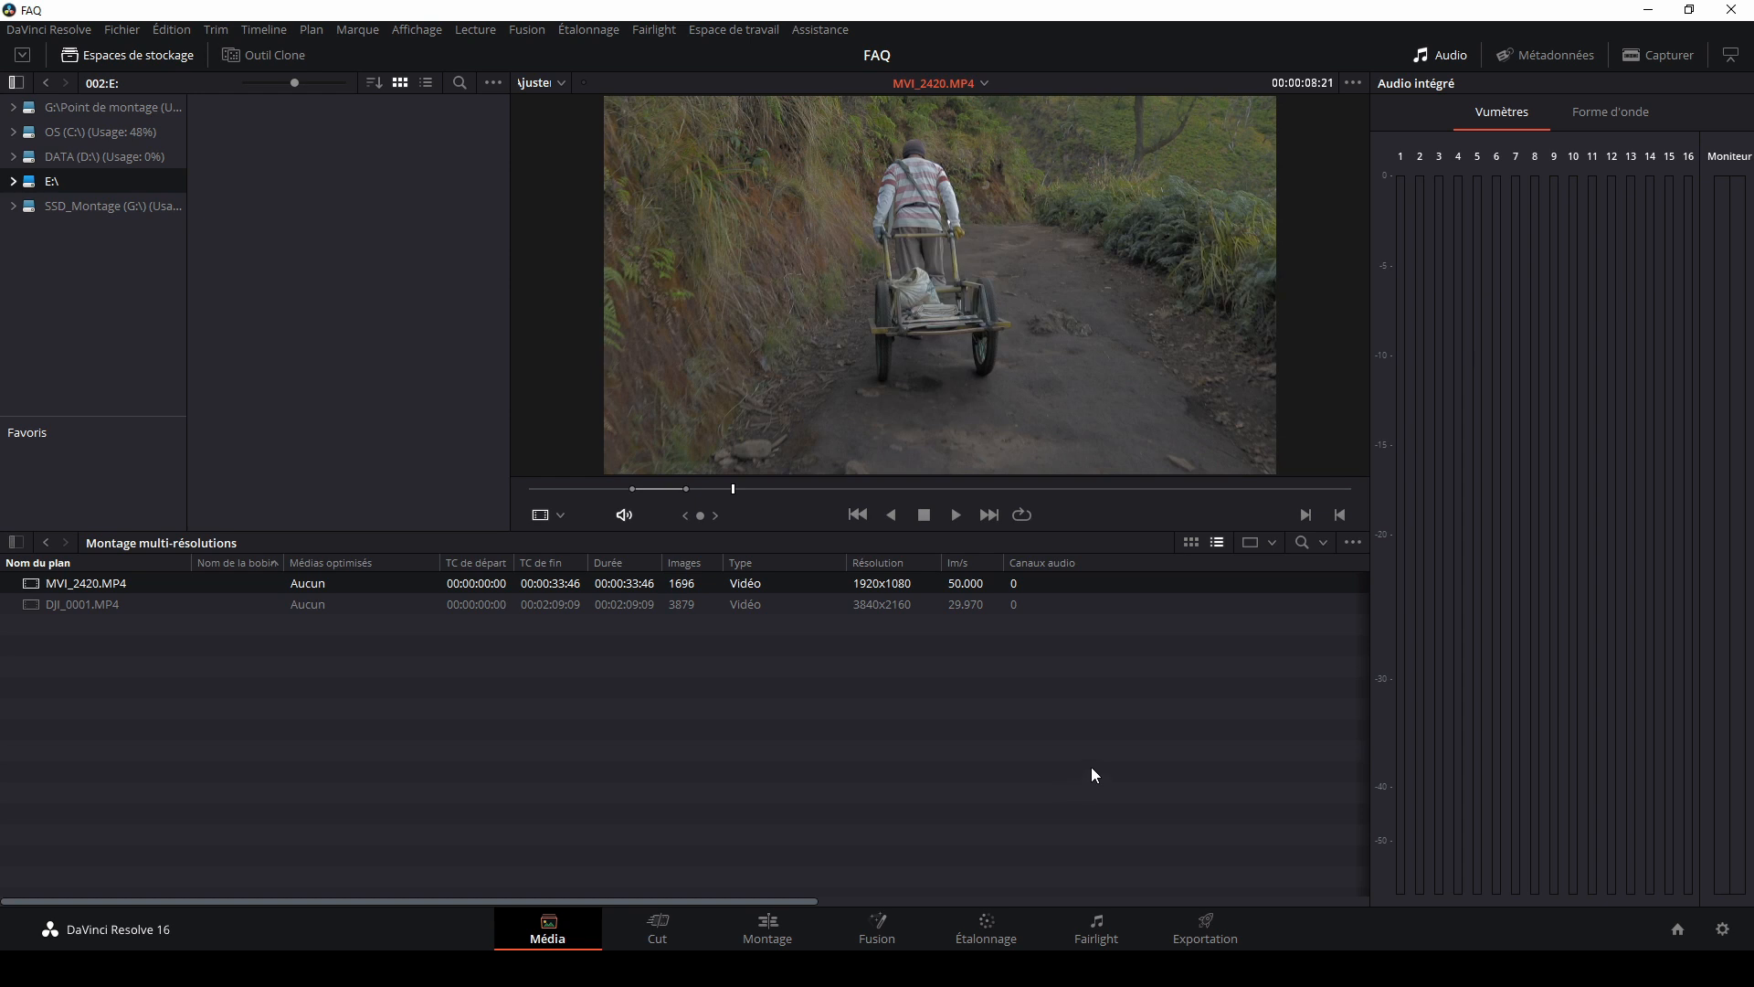
Step: Set the project's timeline resolution to 1920 x 1080 HD and save the project settings
{"action": "left_click", "coordinate": [1723, 929]}
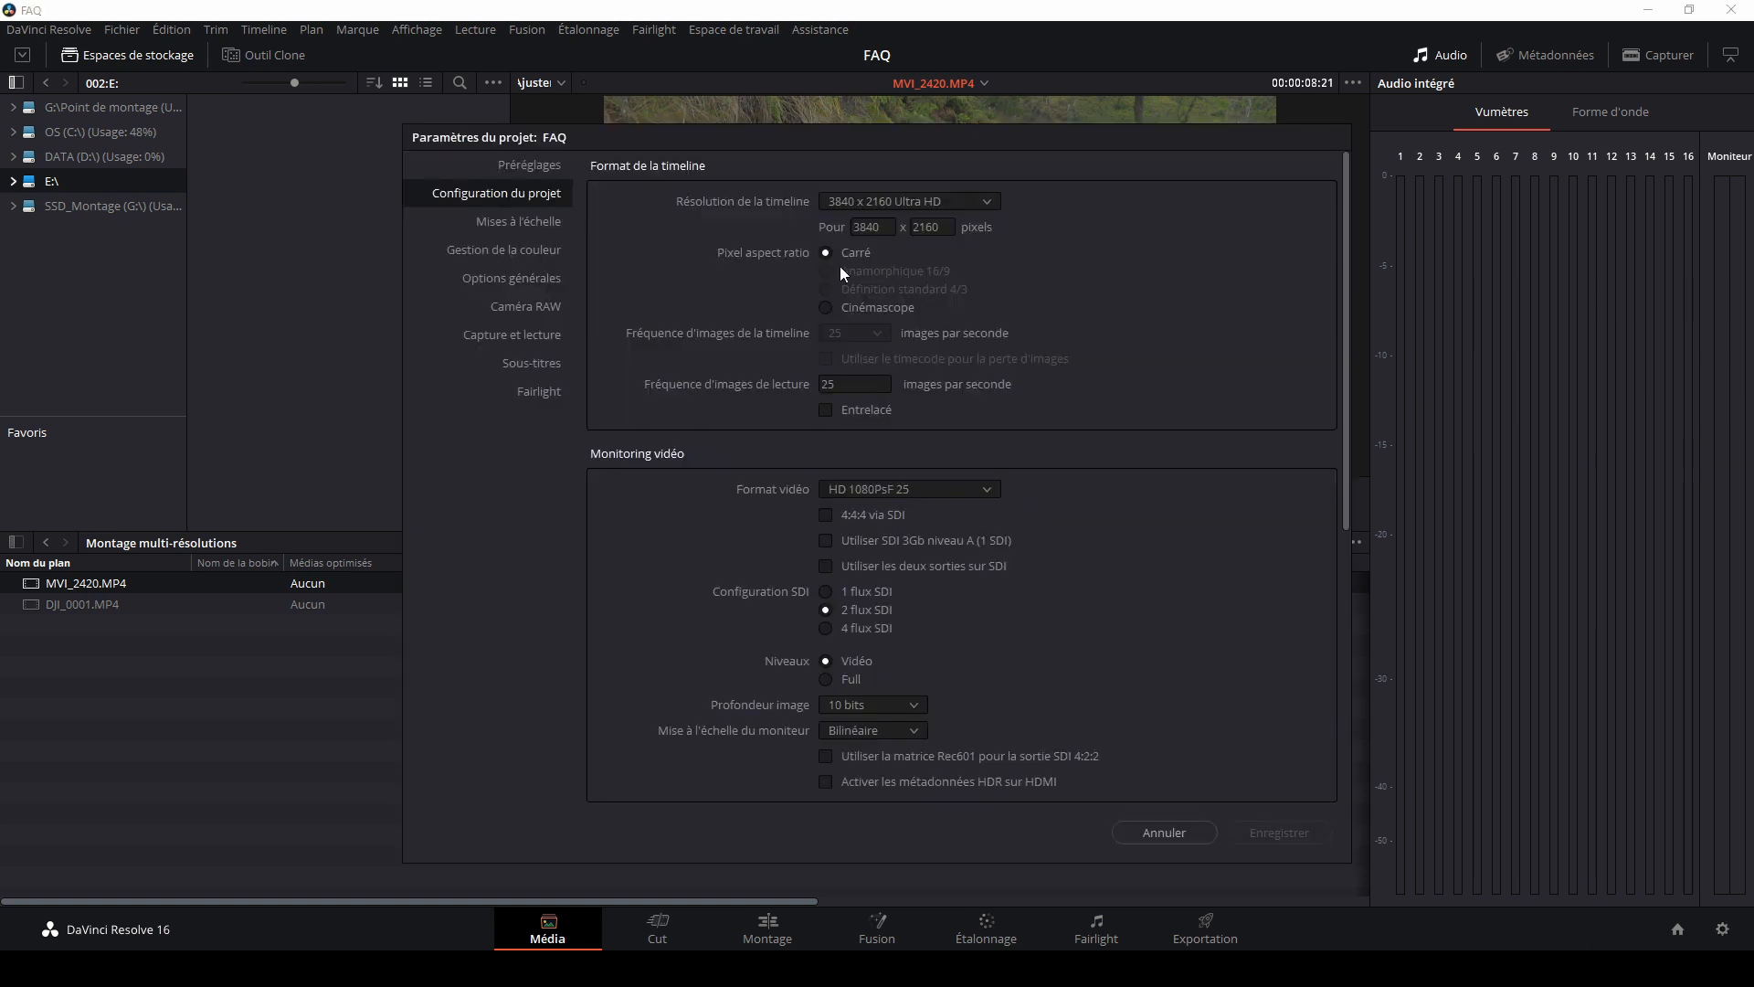
{"action": "left_click", "coordinate": [864, 201]}
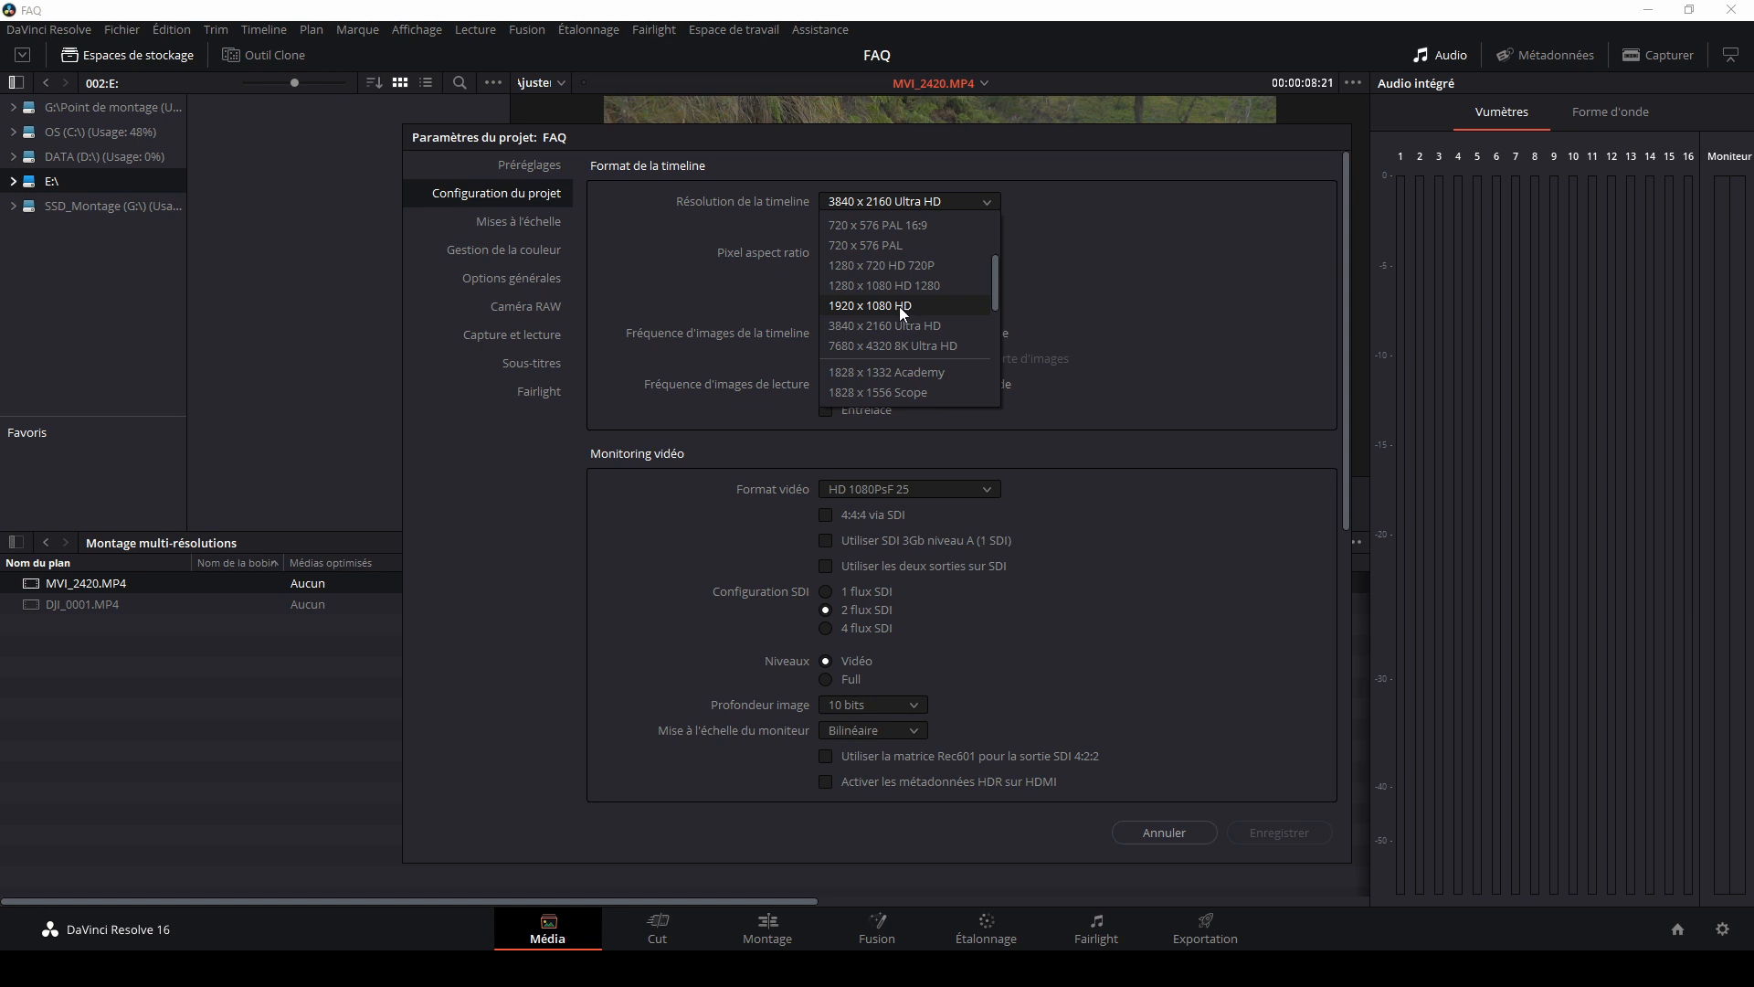
{"action": "left_click", "coordinate": [899, 305]}
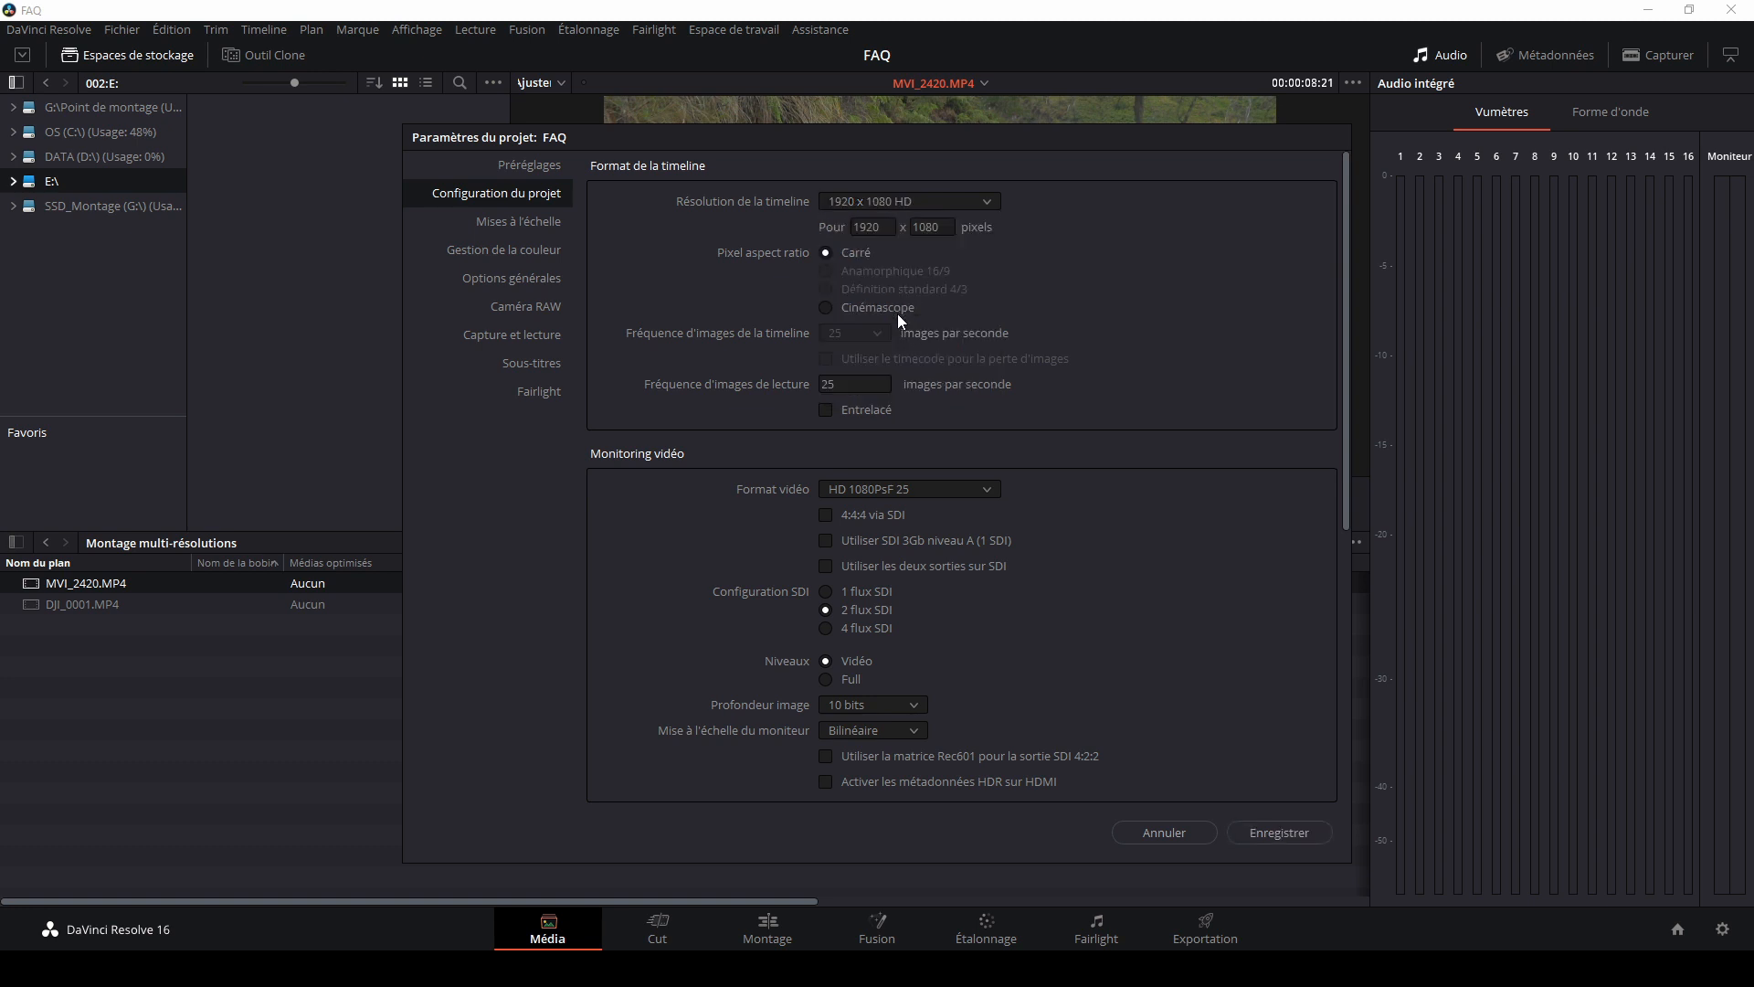
{"action": "left_click", "coordinate": [1280, 832]}
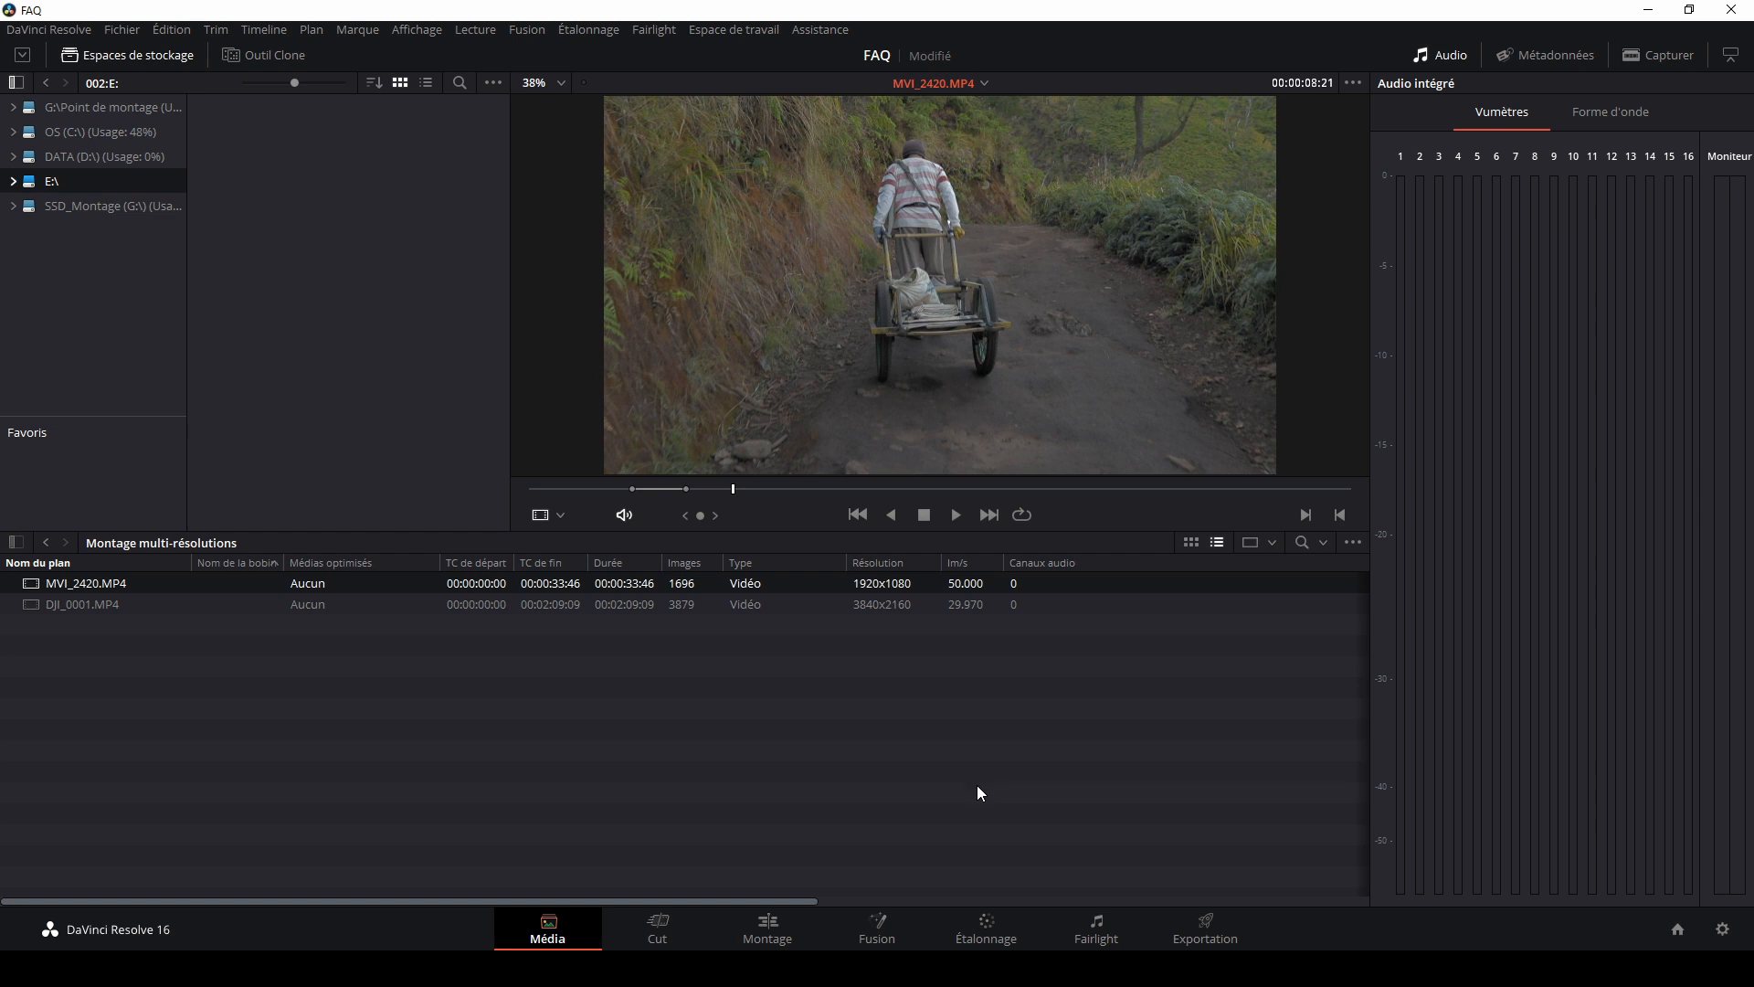
Step: On the Montage page, append DJI_0001.MP4 after MVI_2420.MP4 on Vidéo 1 and play the timeline fitted to the viewer
{"action": "left_click", "coordinate": [769, 927]}
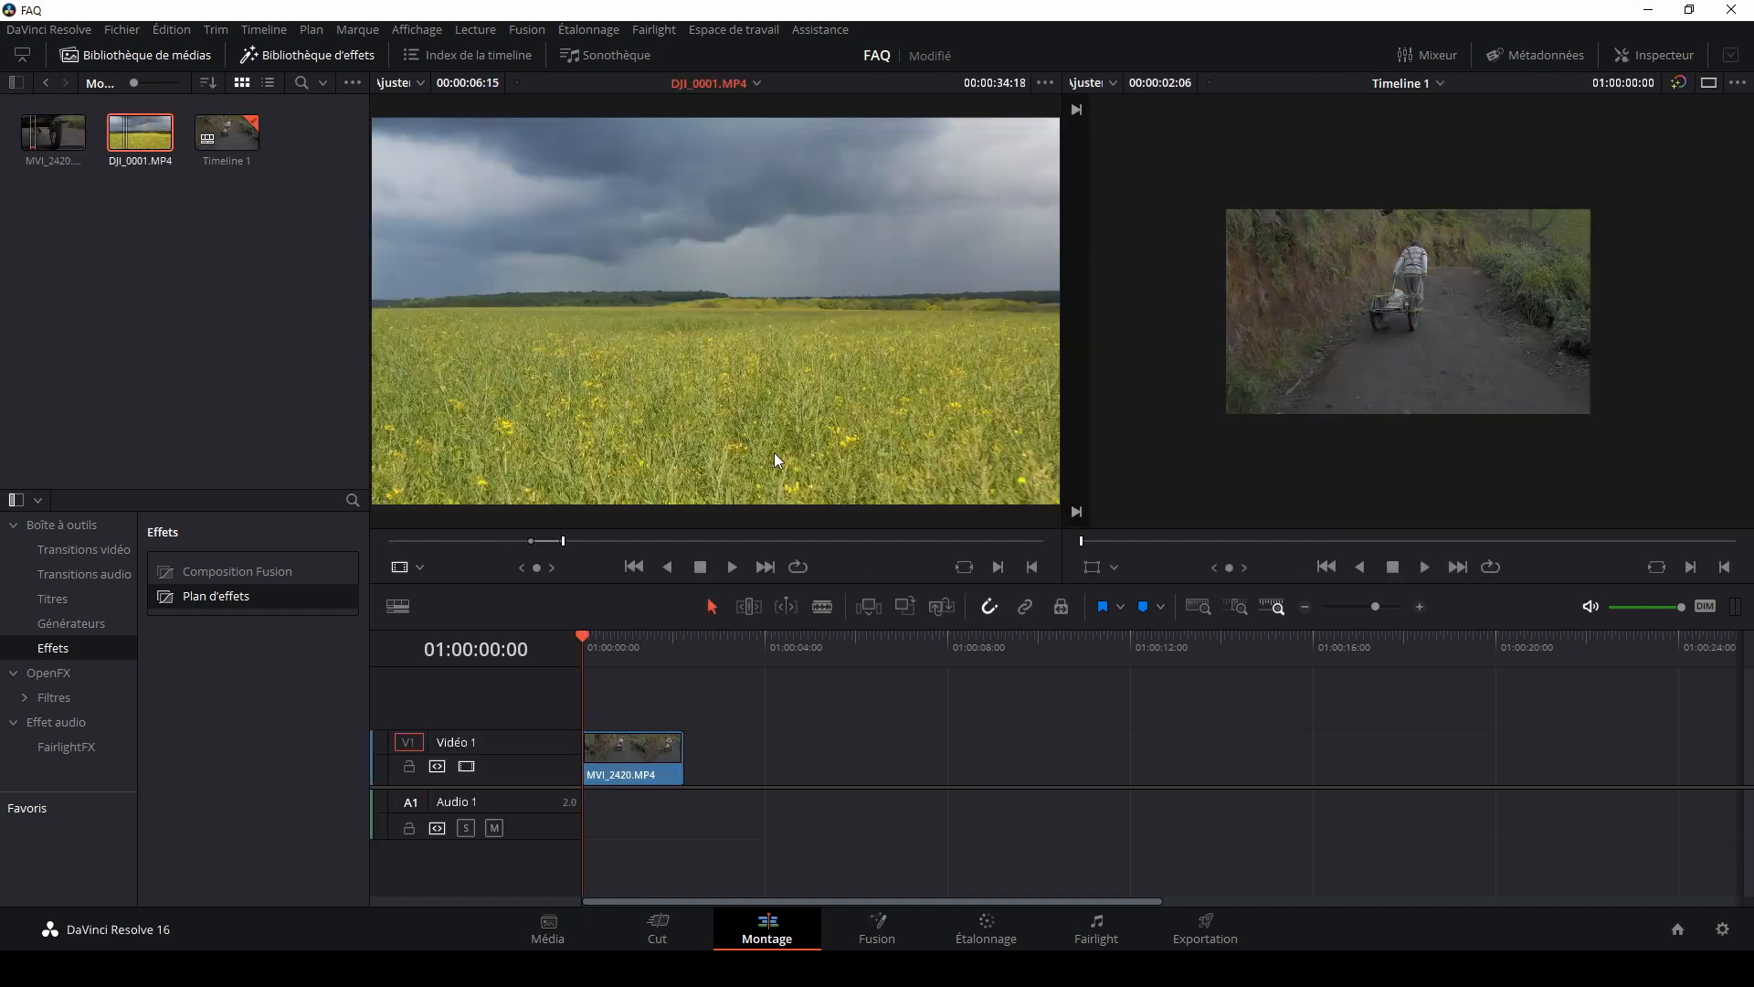
{"action": "left_click_drag", "start_coordinate": [774, 461], "coordinate": [762, 754]}
{"action": "left_click", "coordinate": [1654, 55]}
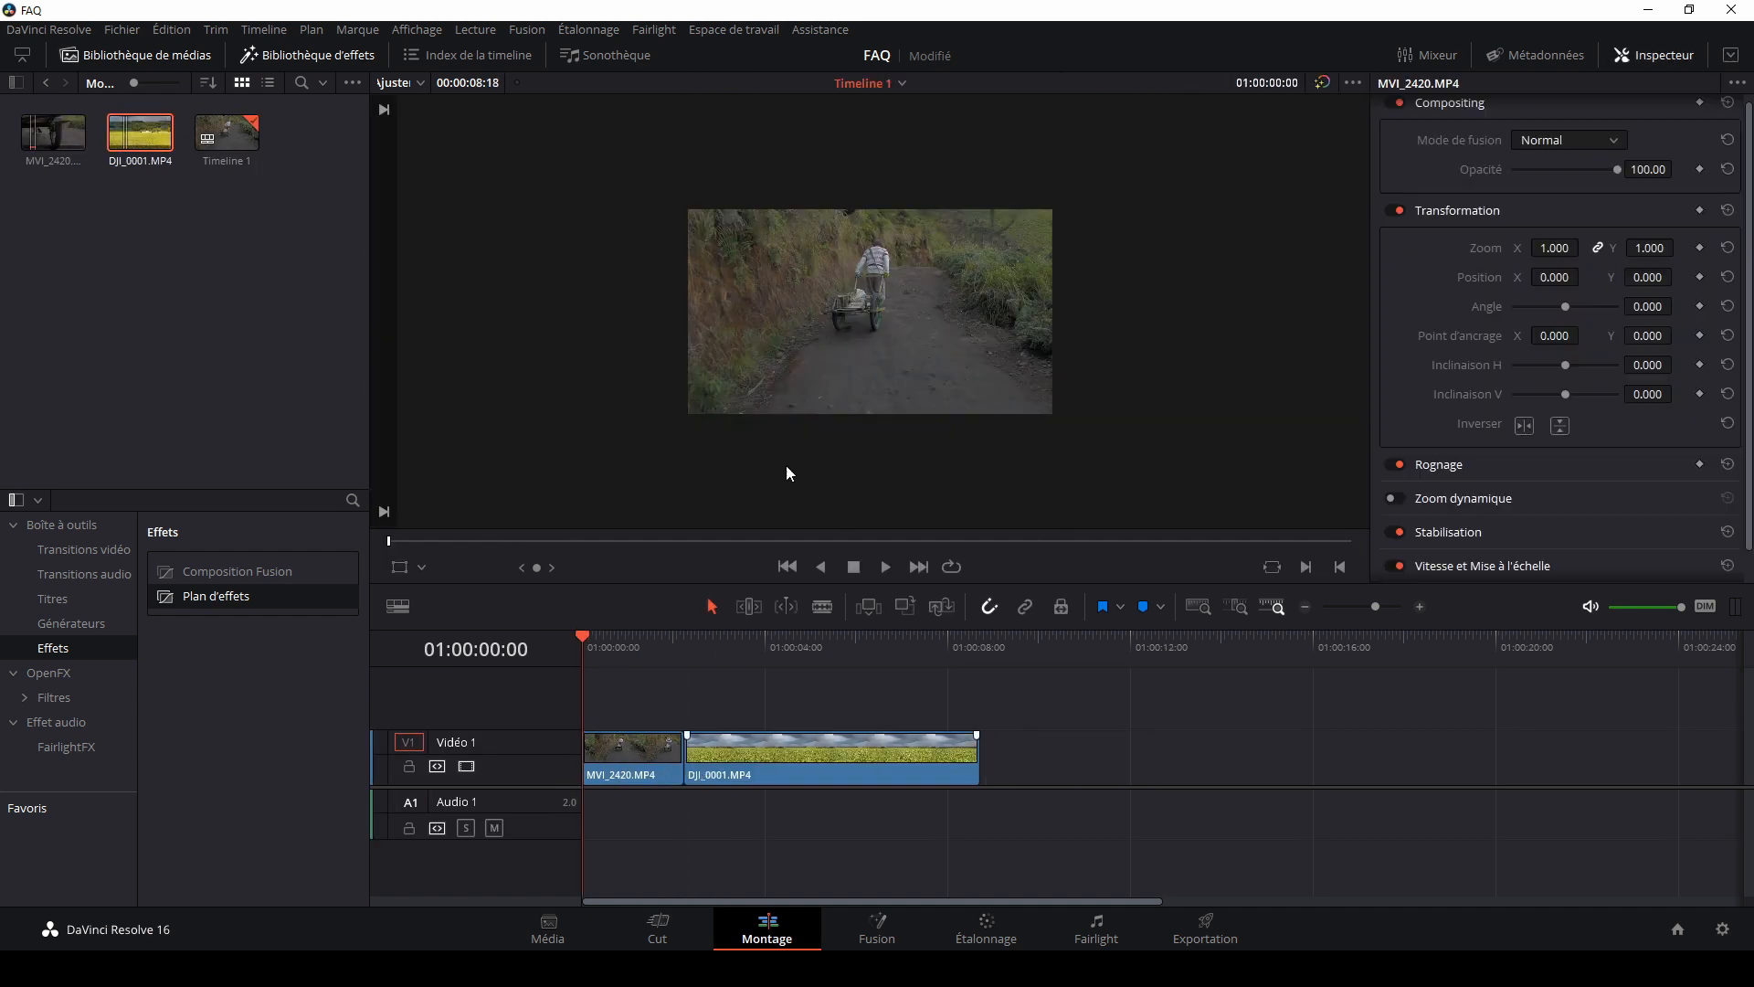
{"action": "left_click", "coordinate": [393, 83]}
{"action": "left_click", "coordinate": [416, 111]}
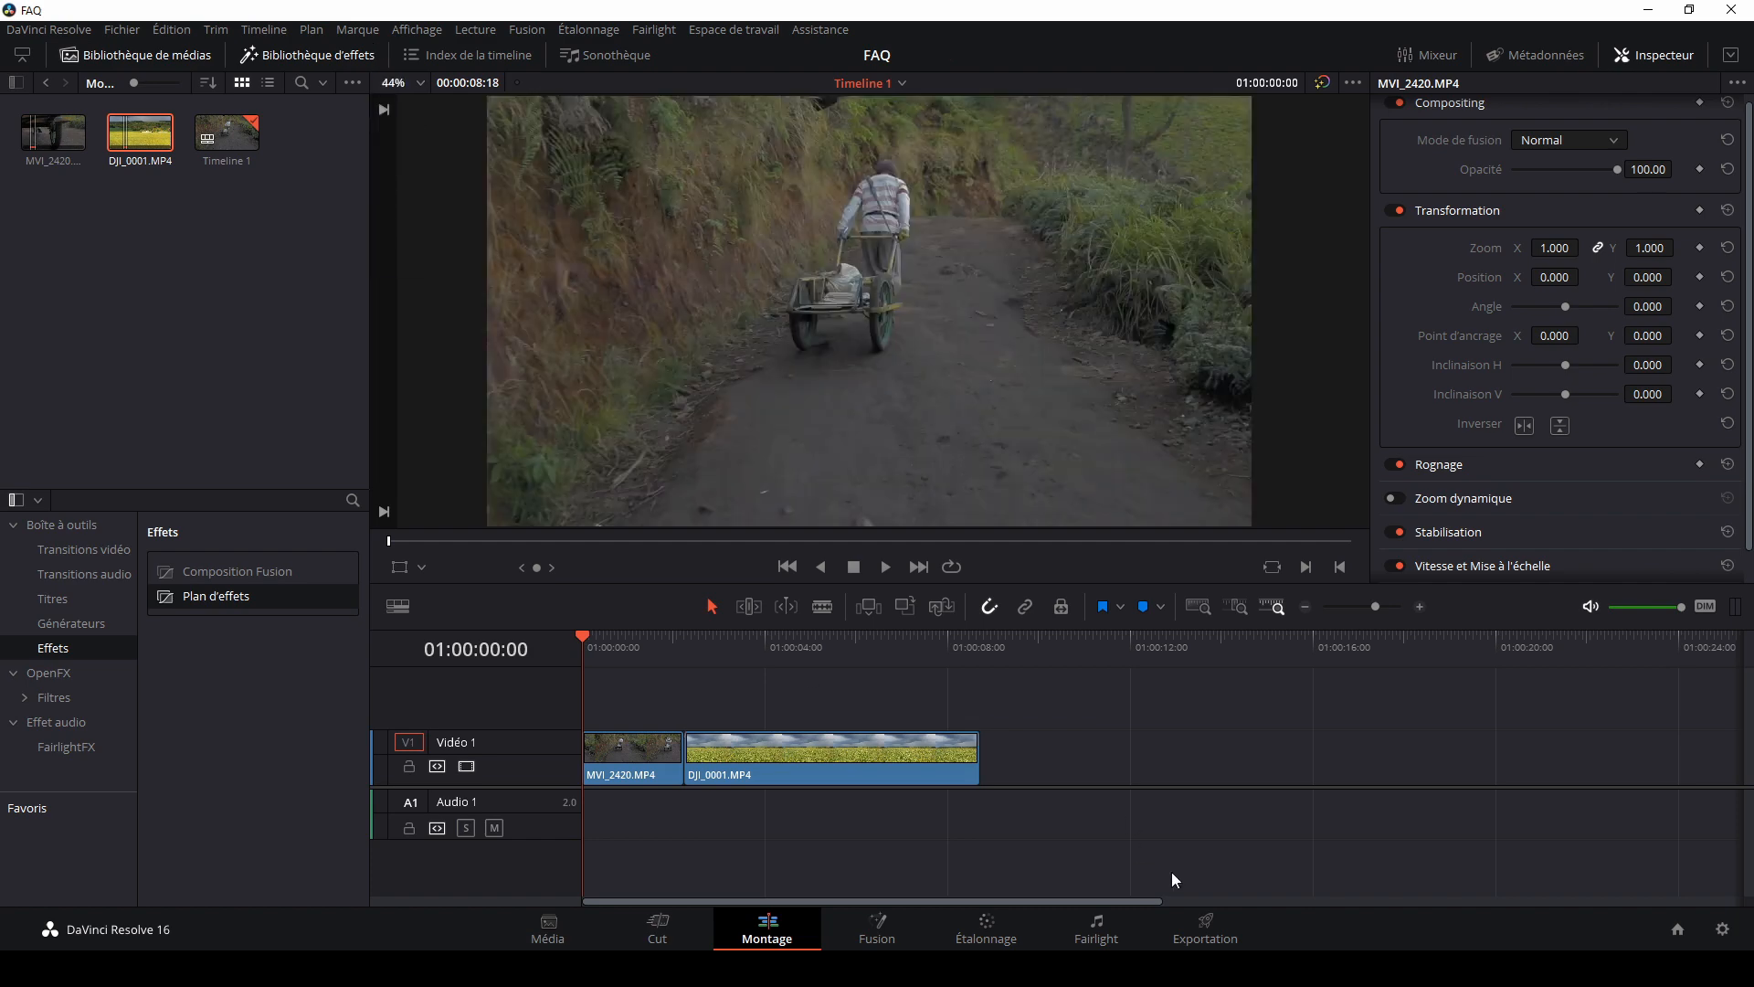
{"action": "key", "text": "space"}
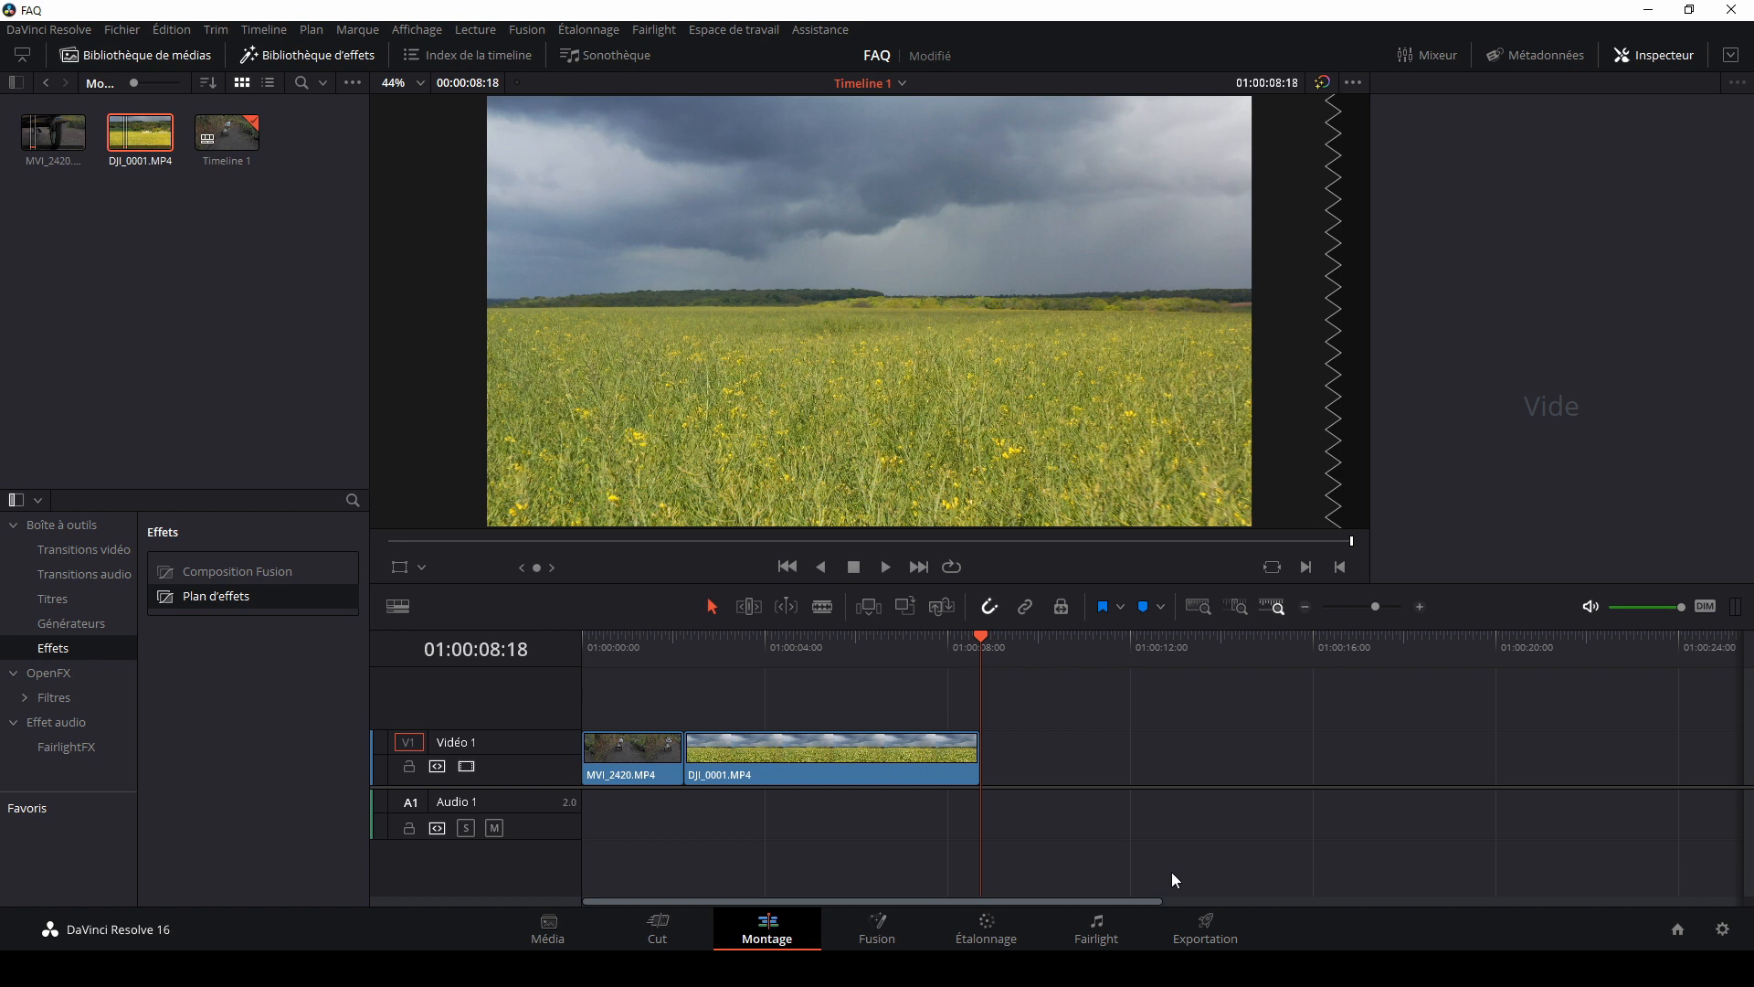
Step: Return to the Média page and delete Timeline 1 from the Montage multi-résolutions bin
{"action": "key", "text": "shift+2"}
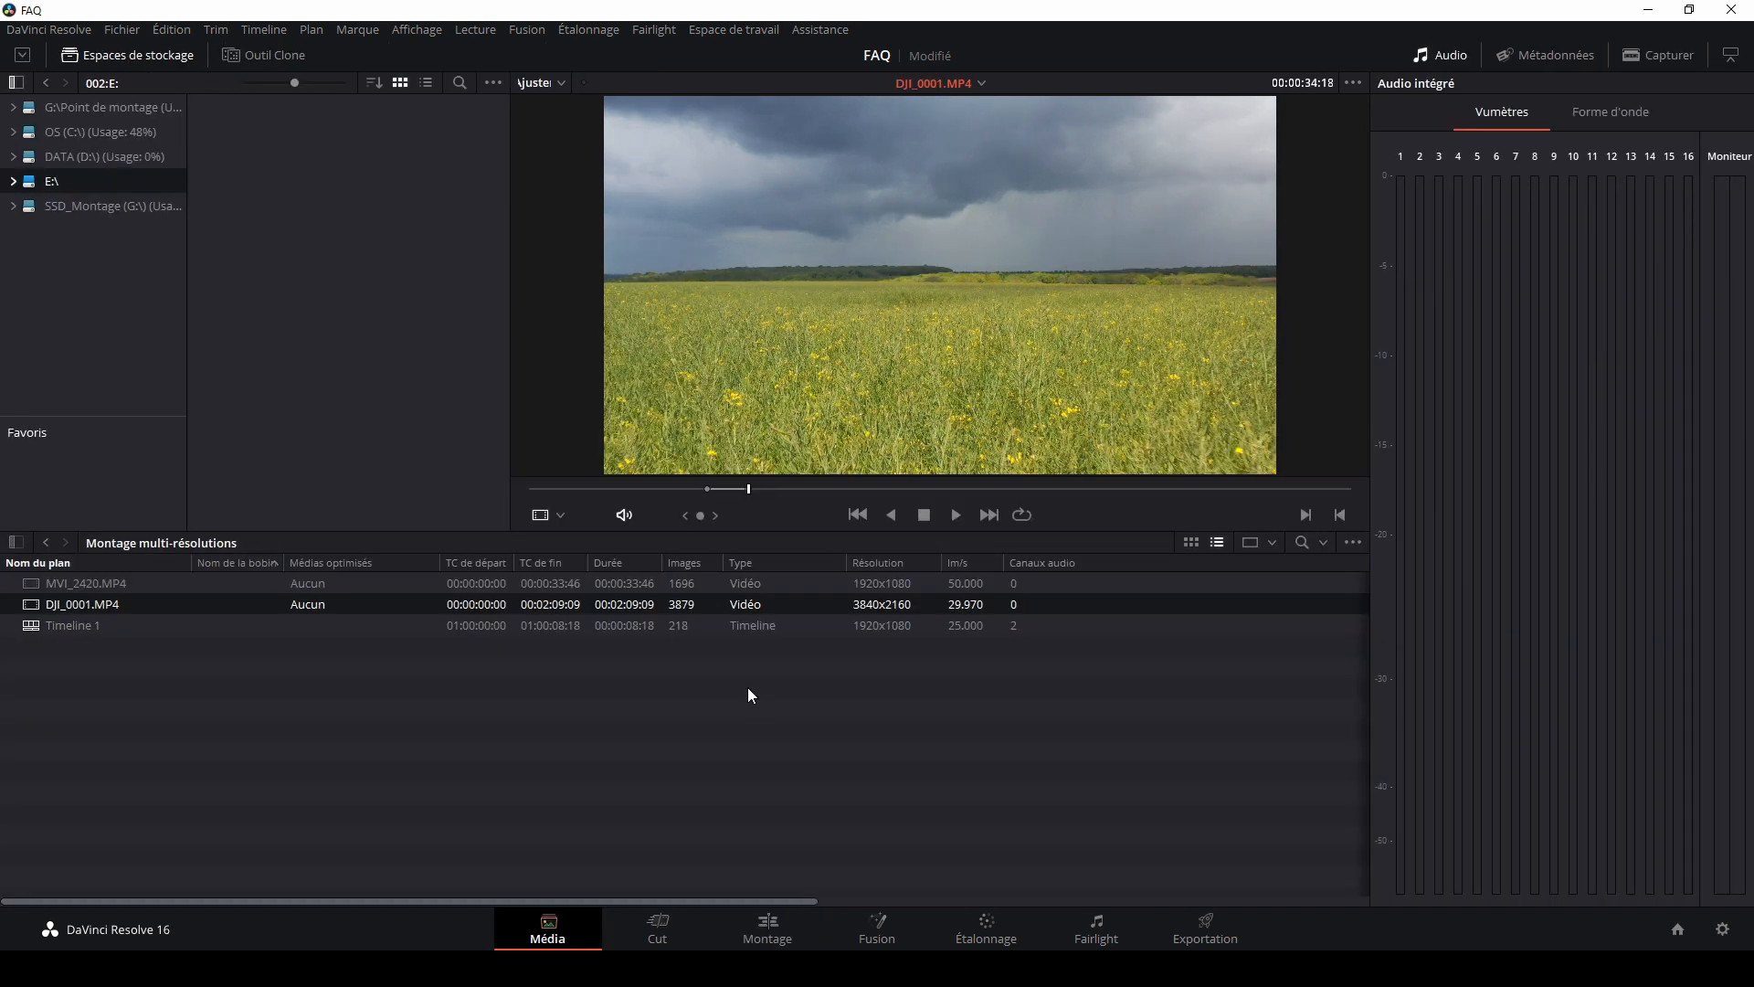
{"action": "left_click", "coordinate": [222, 584]}
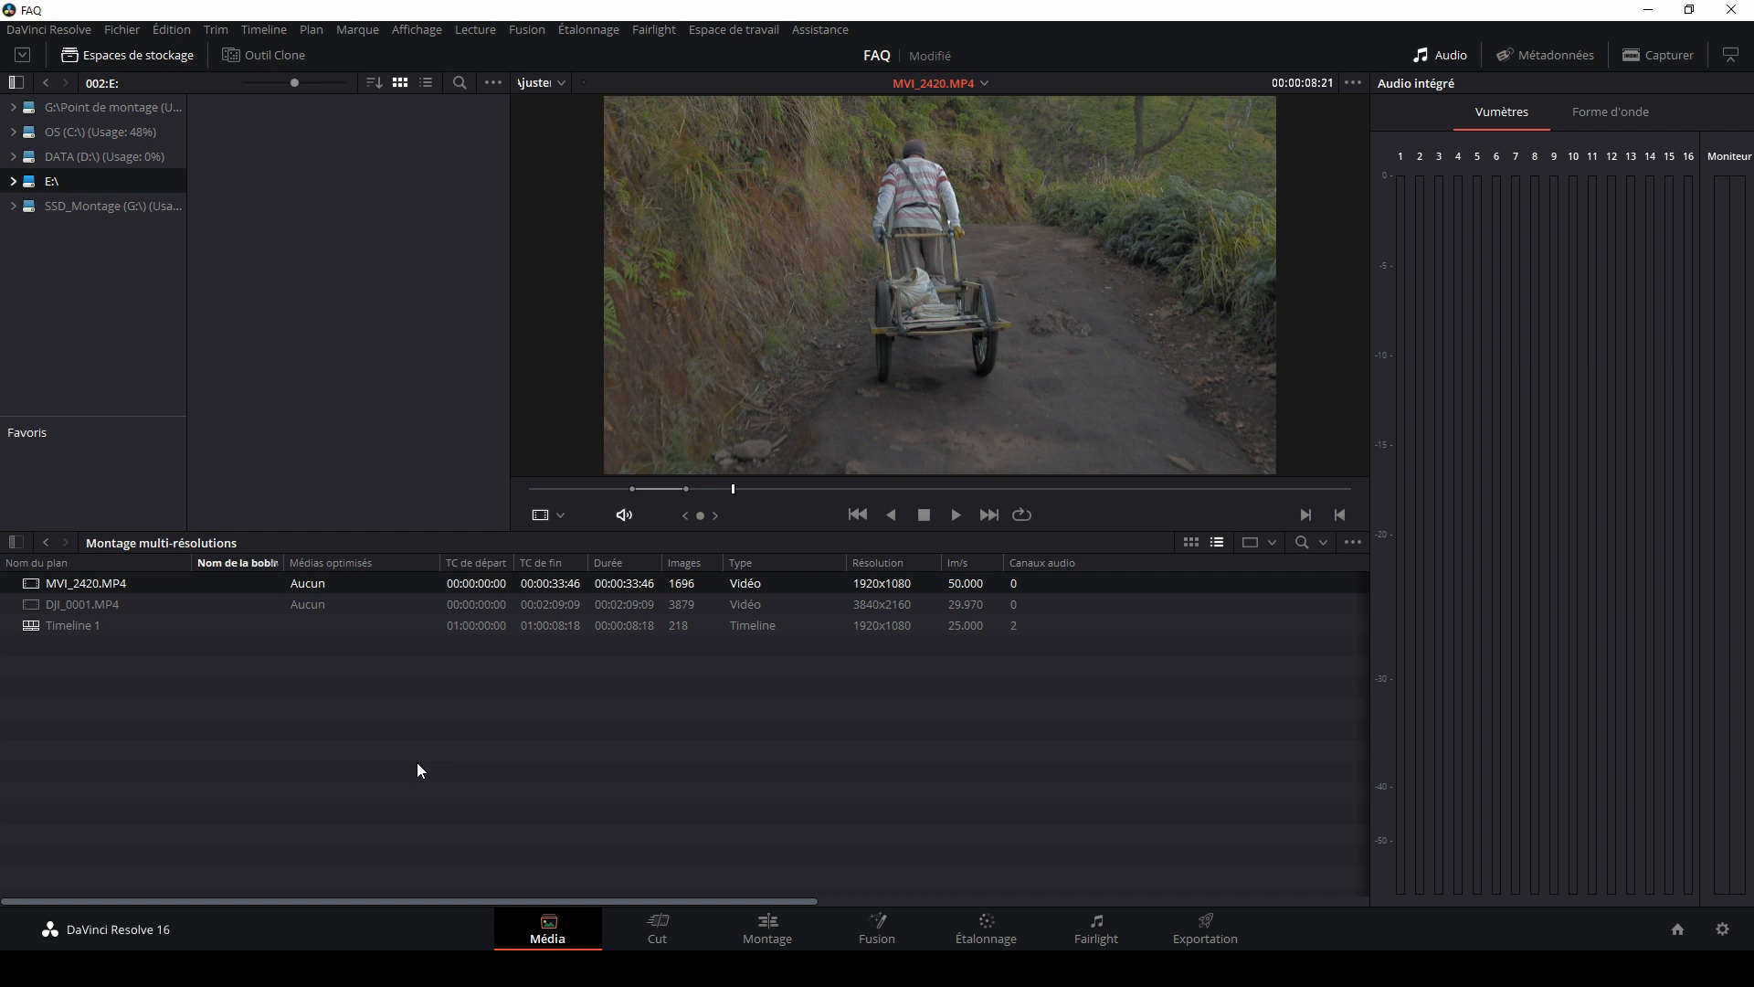
{"action": "left_click", "coordinate": [88, 627]}
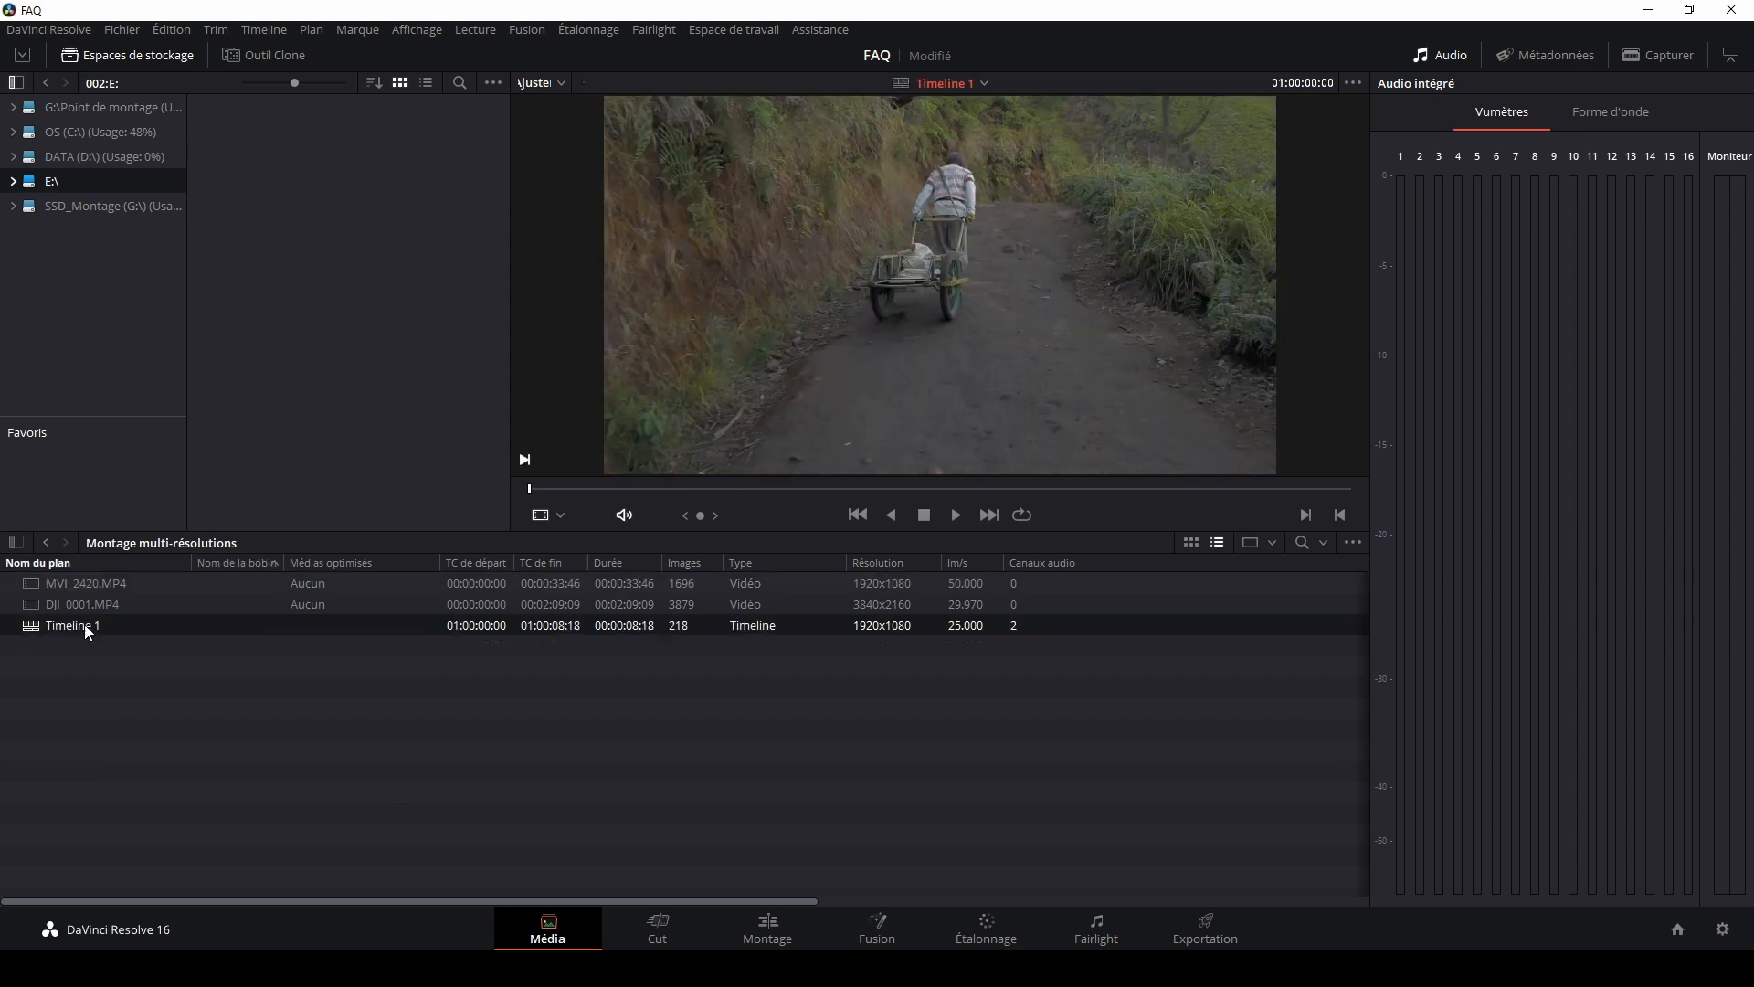
{"action": "key", "text": "Delete"}
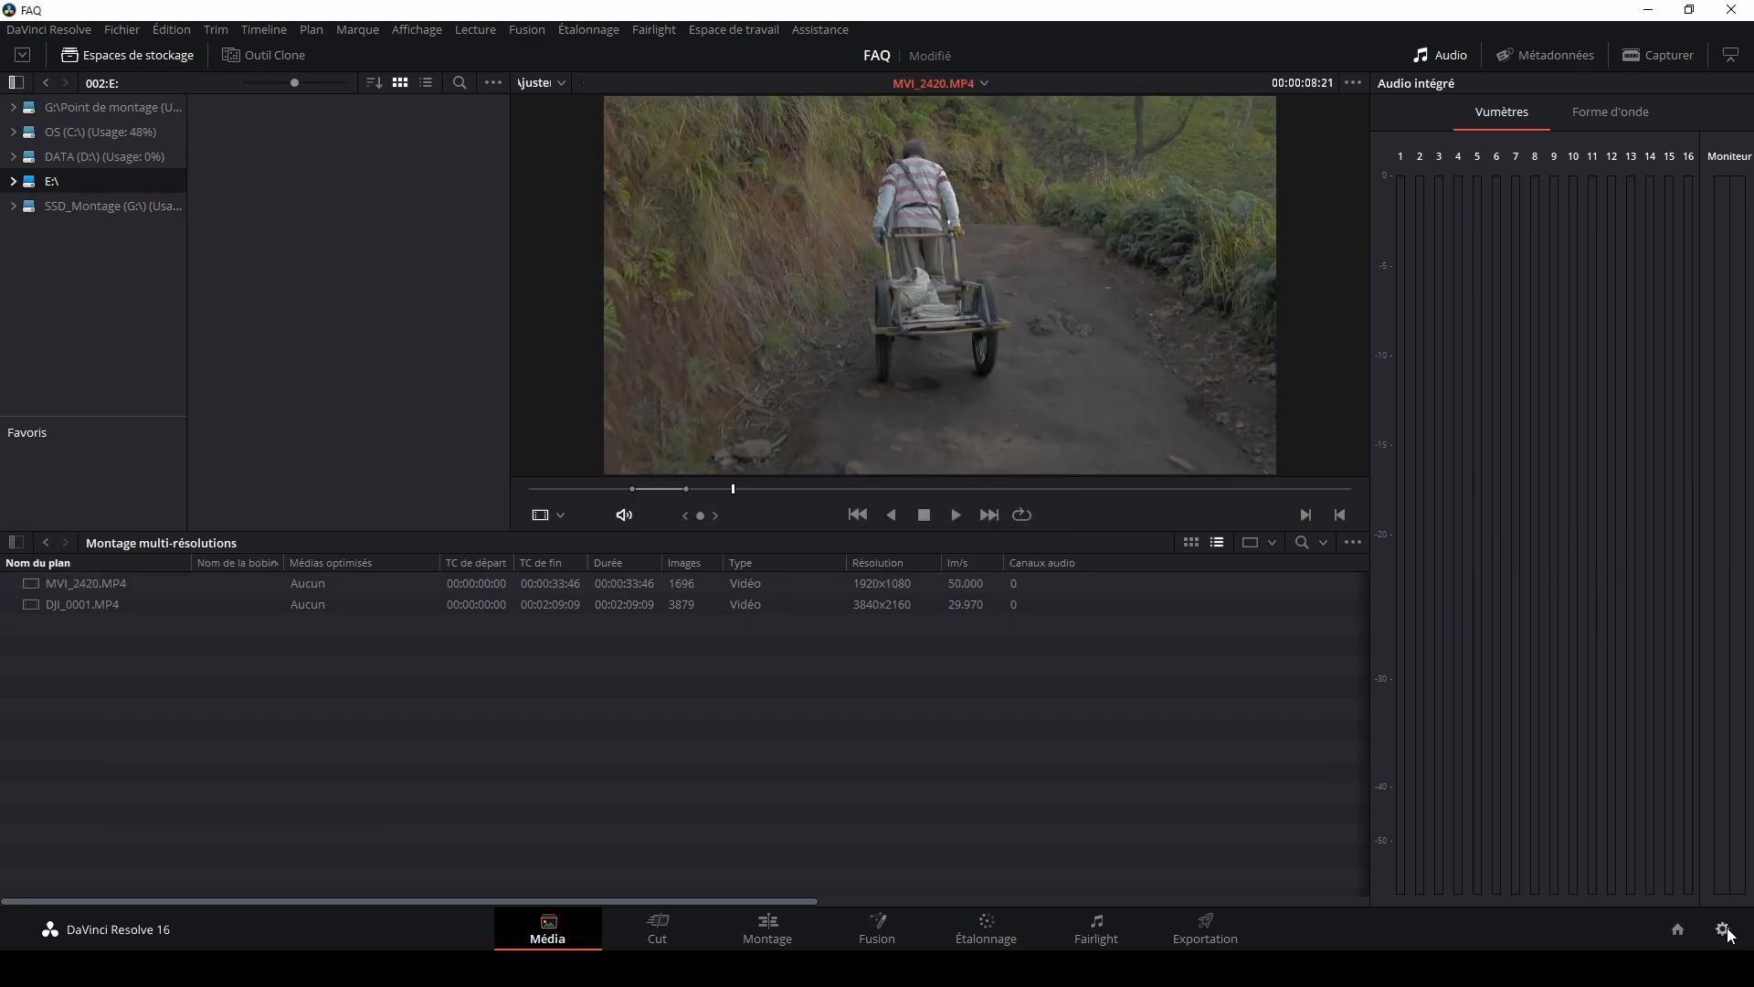
Step: Set the project's timeline resolution to 3840 x 2160 Ultra HD and save the project settings
{"action": "left_click", "coordinate": [1723, 929]}
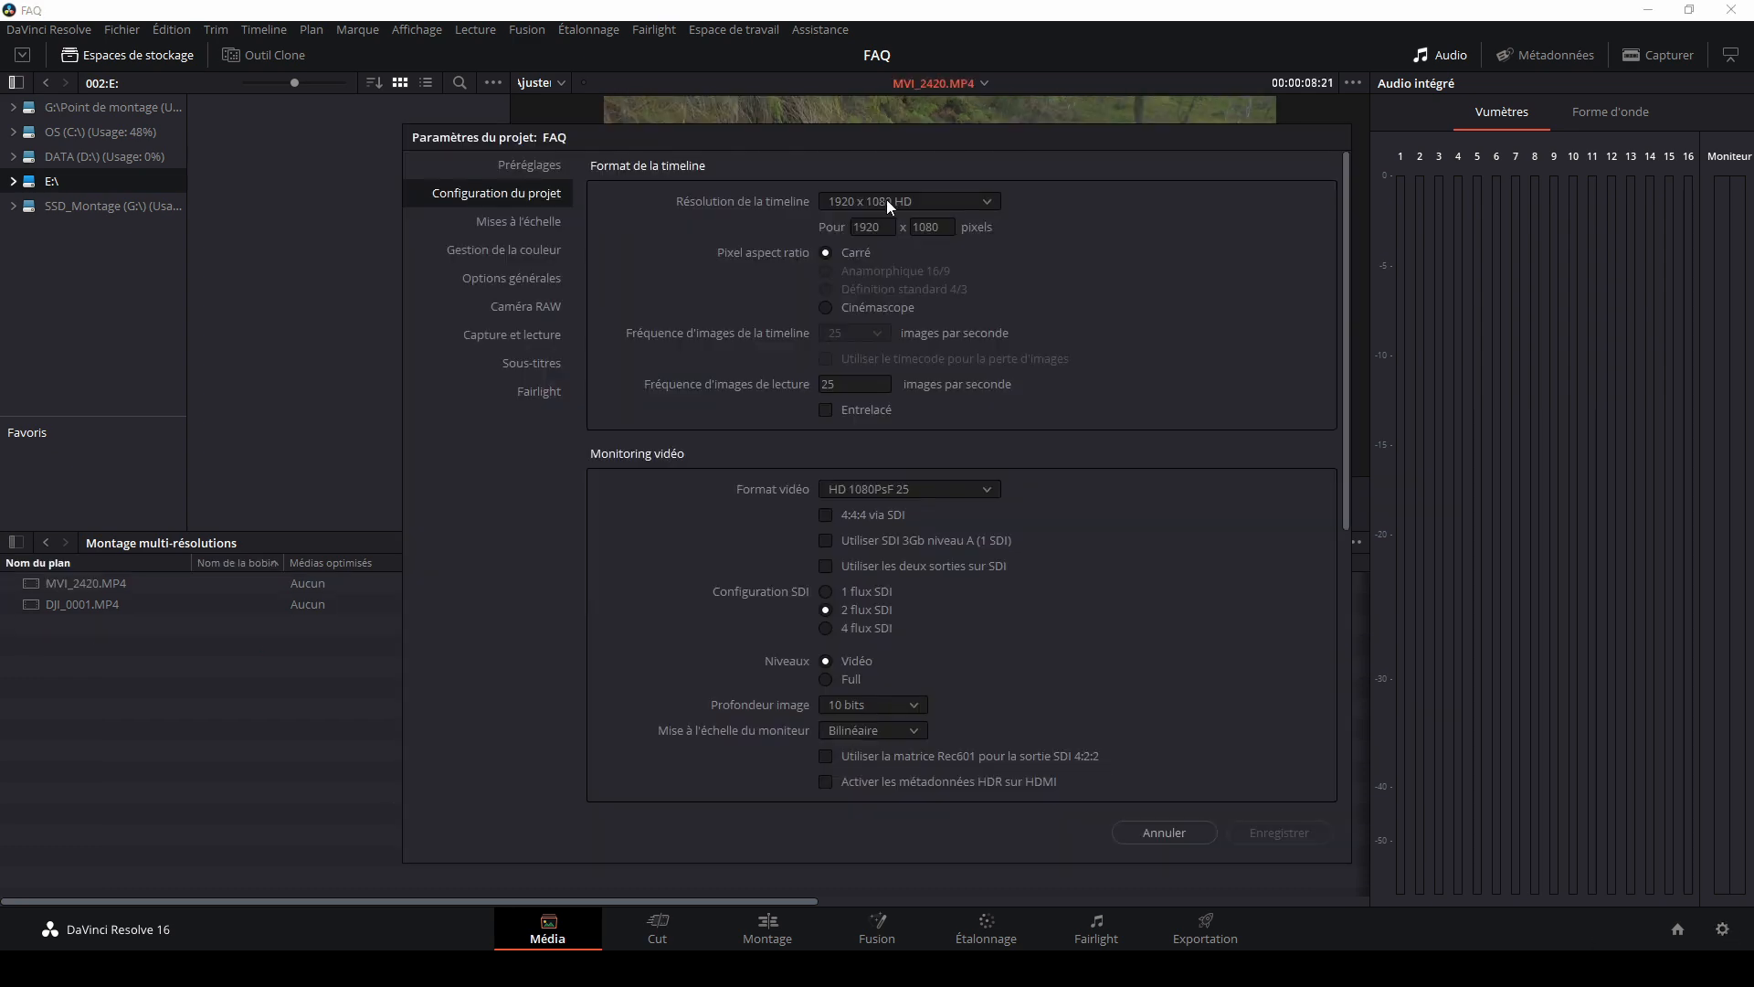
{"action": "left_click", "coordinate": [888, 201]}
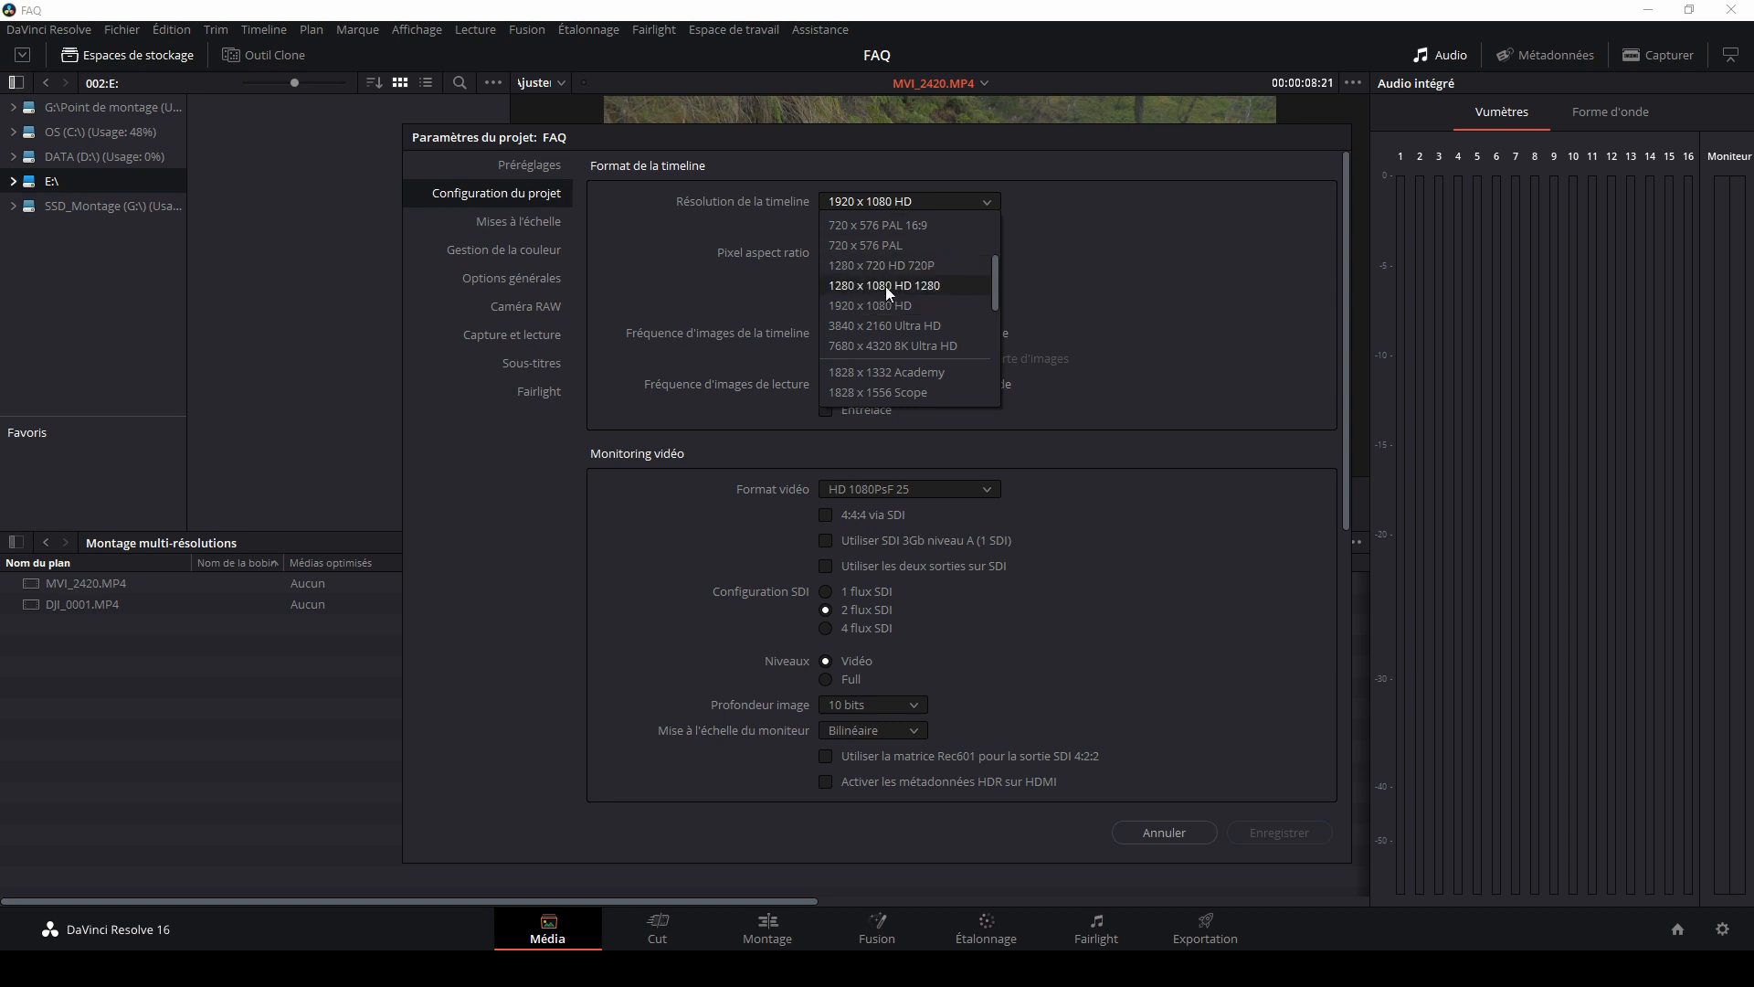
{"action": "left_click", "coordinate": [896, 327]}
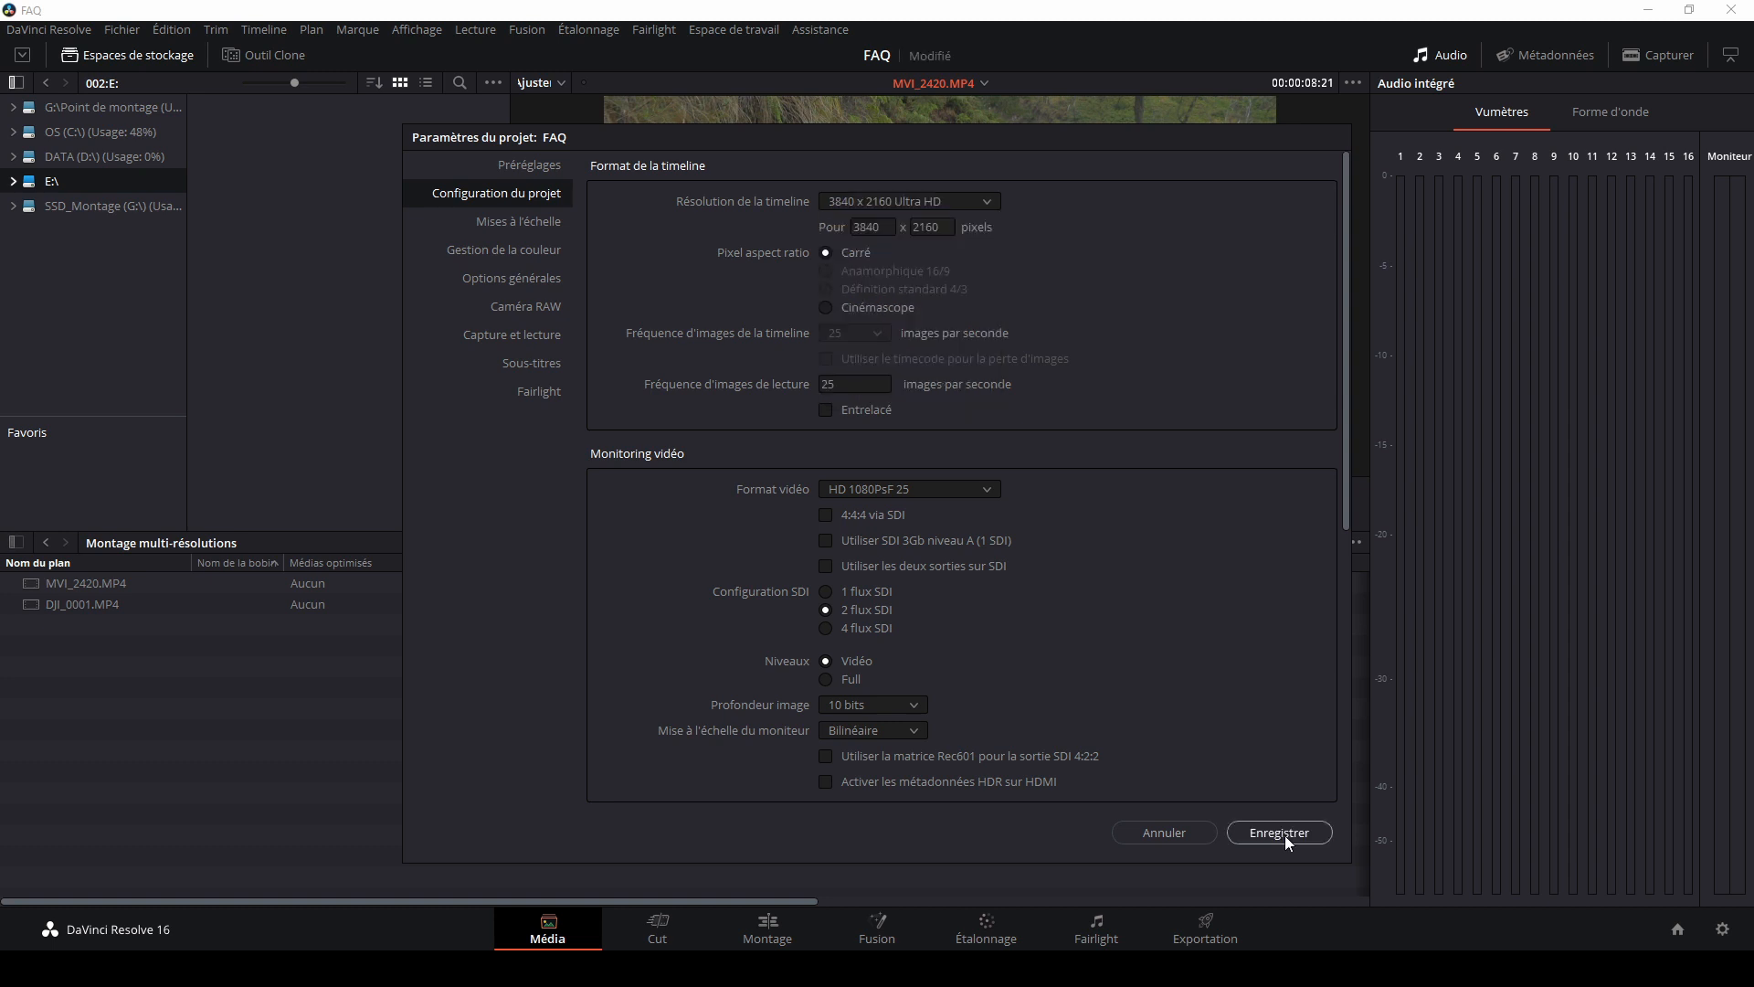
{"action": "left_click", "coordinate": [1282, 833]}
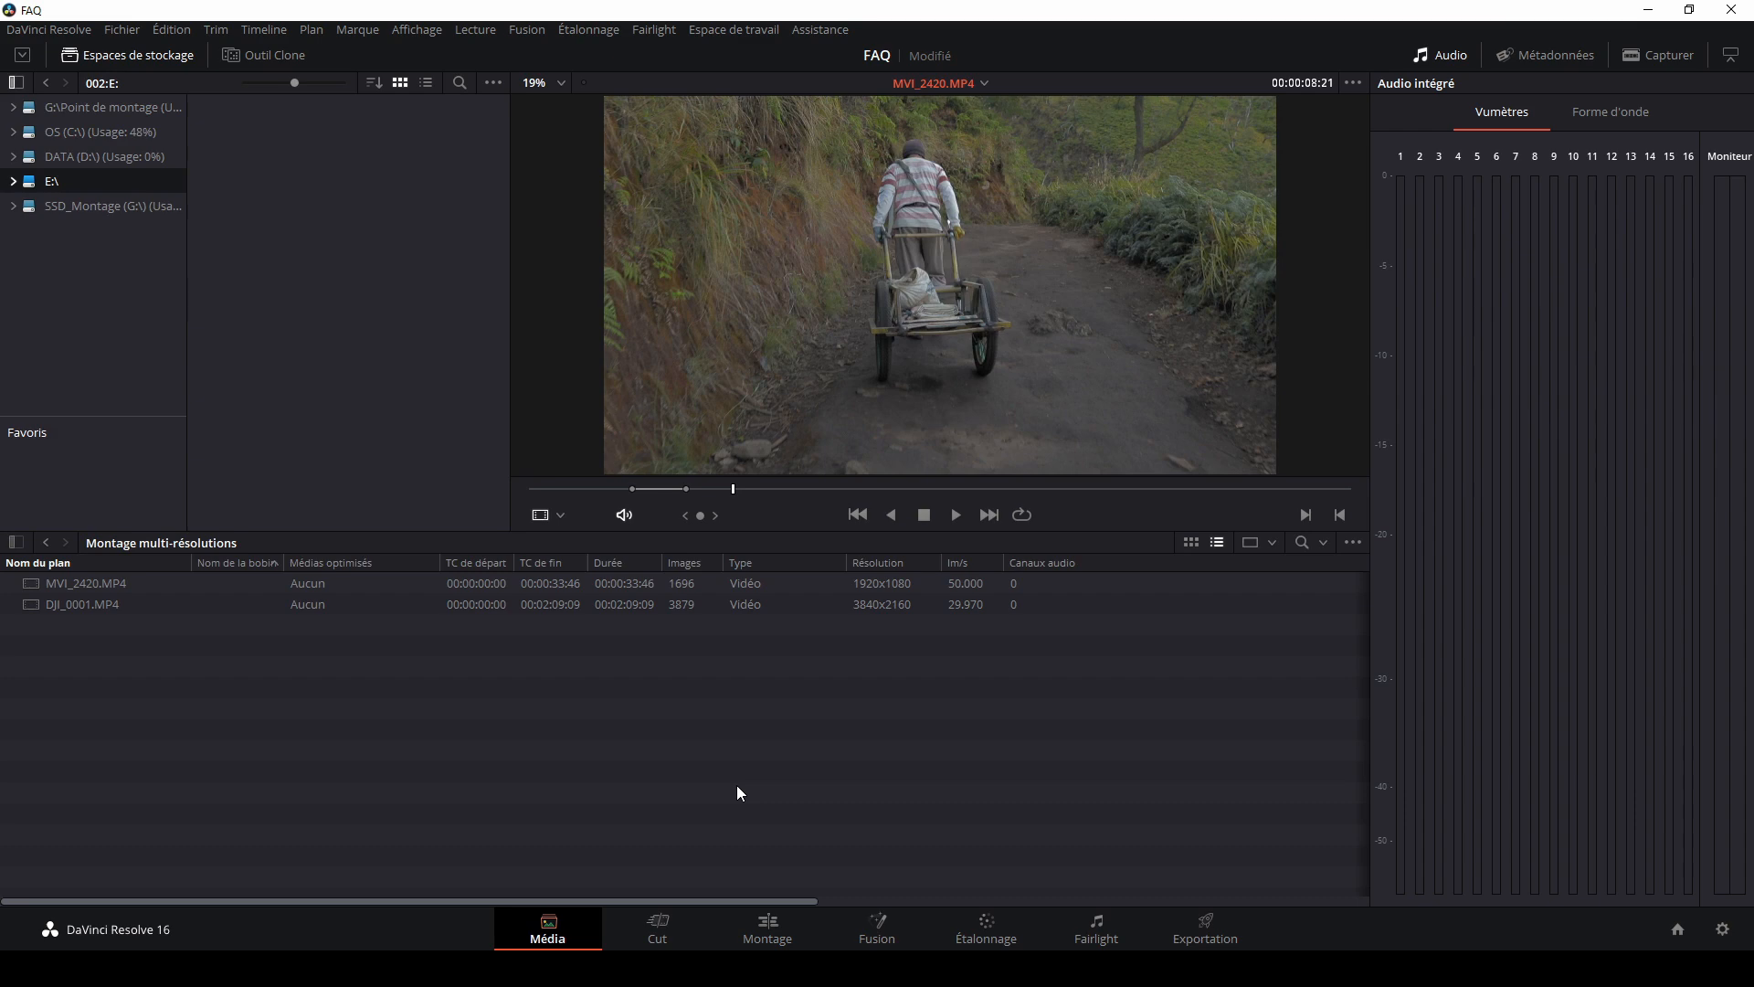
Step: On the Montage page, place DJI_0001.MP4 after MVI_2420.MP4 on Vidéo 1 and play the timeline from the start
{"action": "left_click", "coordinate": [768, 925]}
{"action": "left_click_drag", "start_coordinate": [140, 133], "coordinate": [694, 778]}
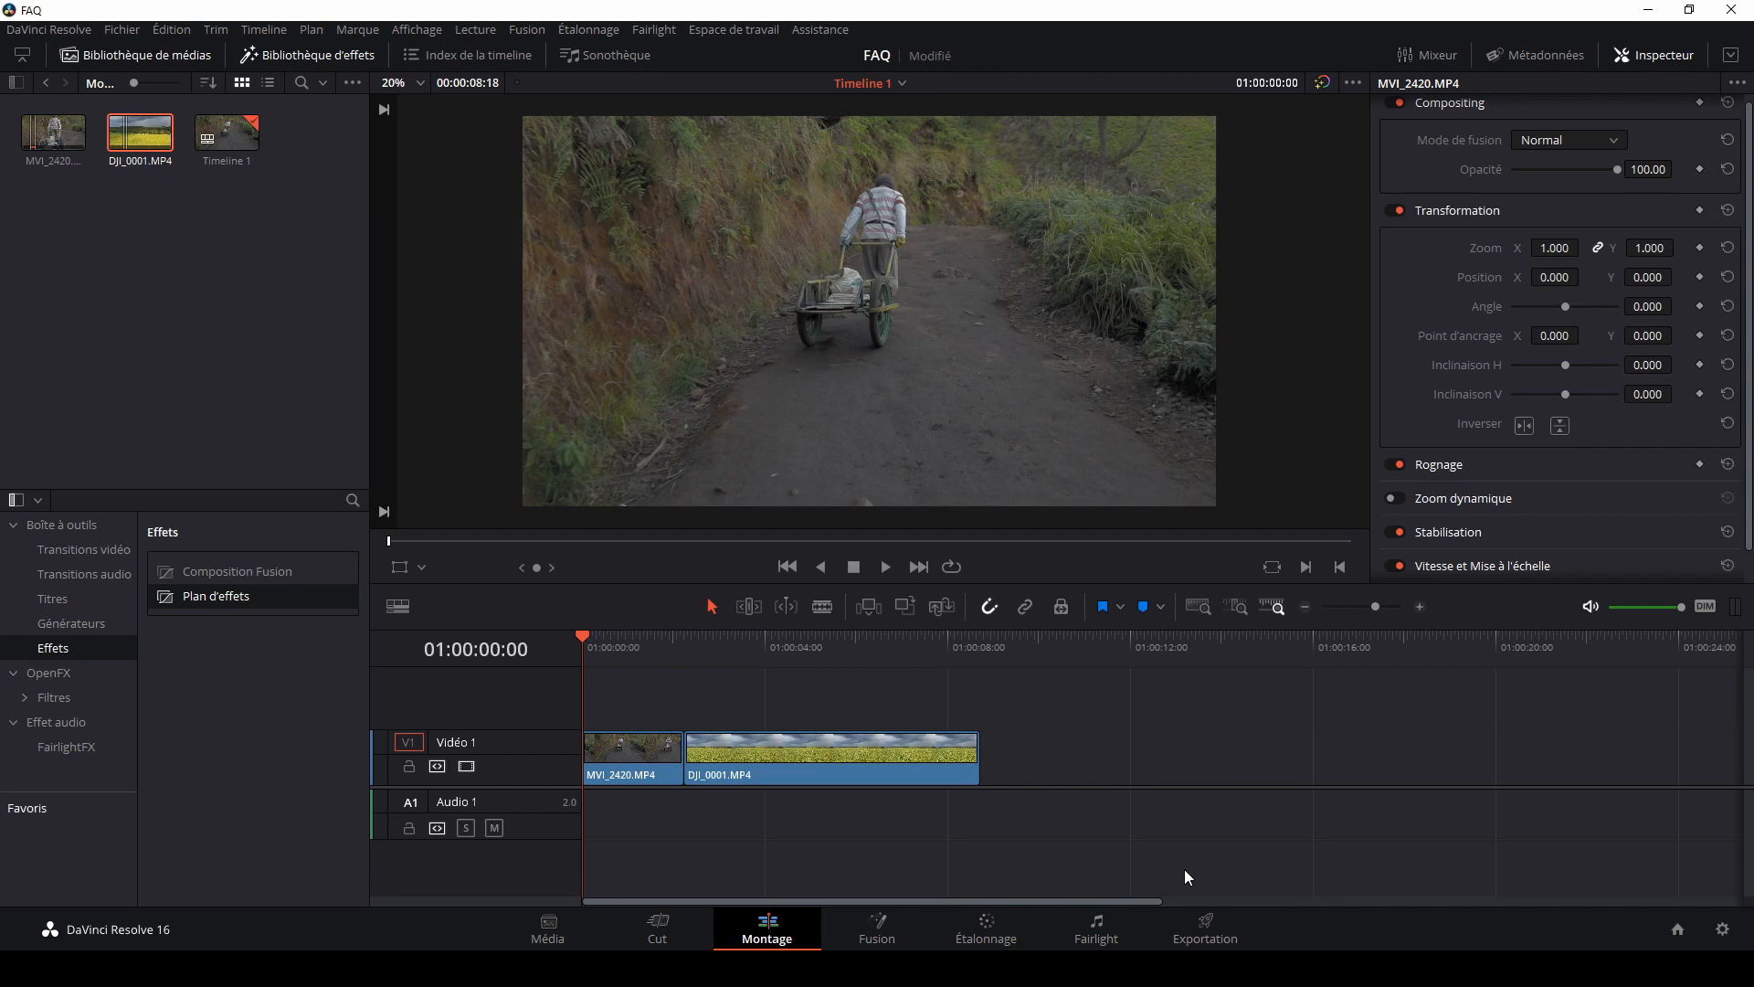
{"action": "key", "text": "ctrl+s"}
{"action": "key", "text": "space"}
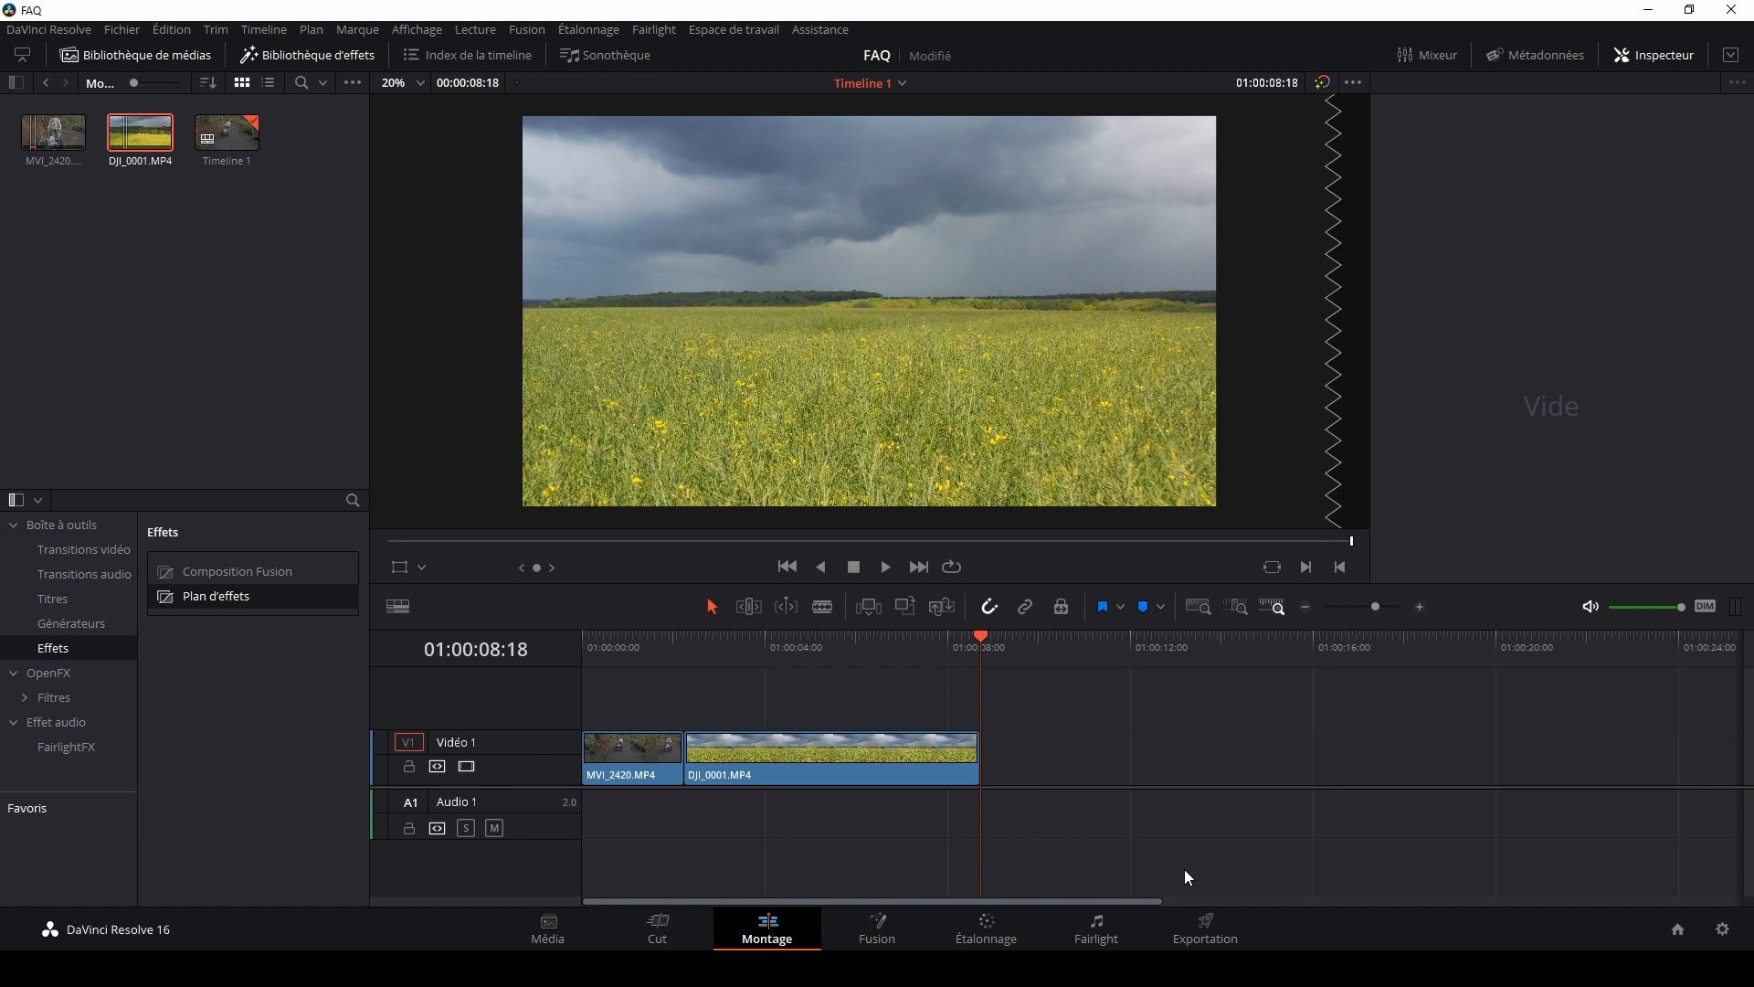
Step: Compare how the MVI_2420.MP4 and DJI_0001.MP4 clips fill the frame in the timeline viewer, ending on MVI_2420.MP4
{"action": "key", "text": "Home"}
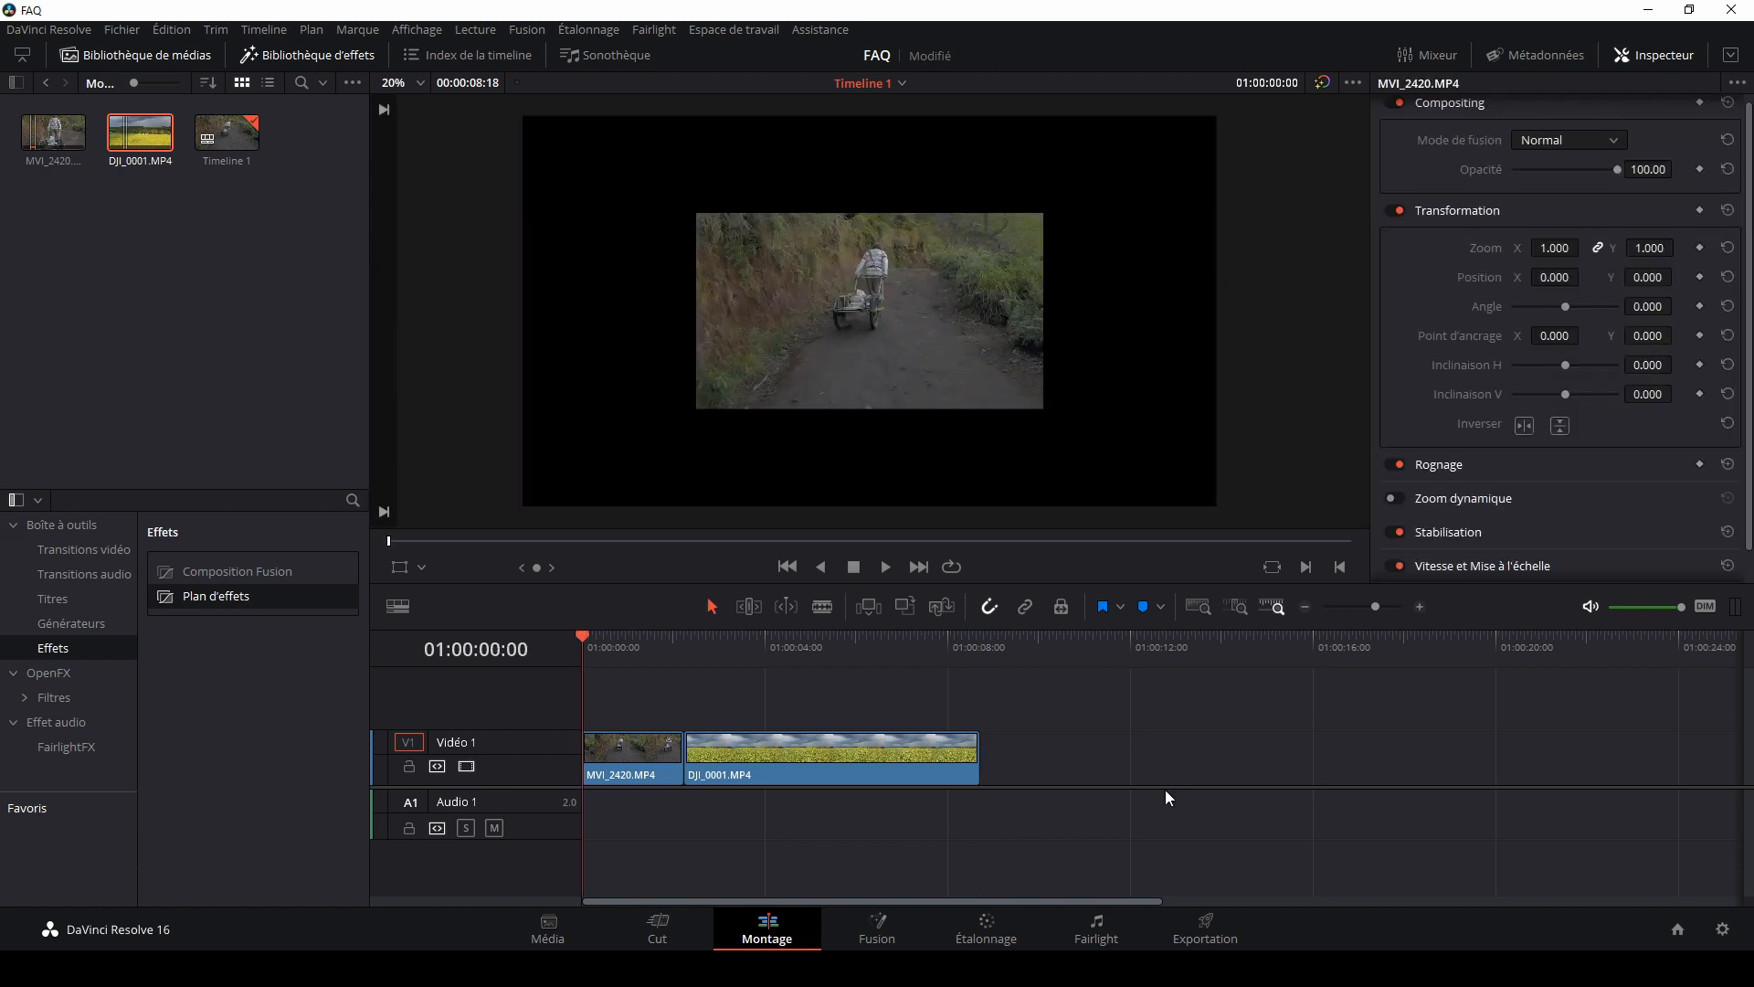
{"action": "left_click", "coordinate": [795, 657]}
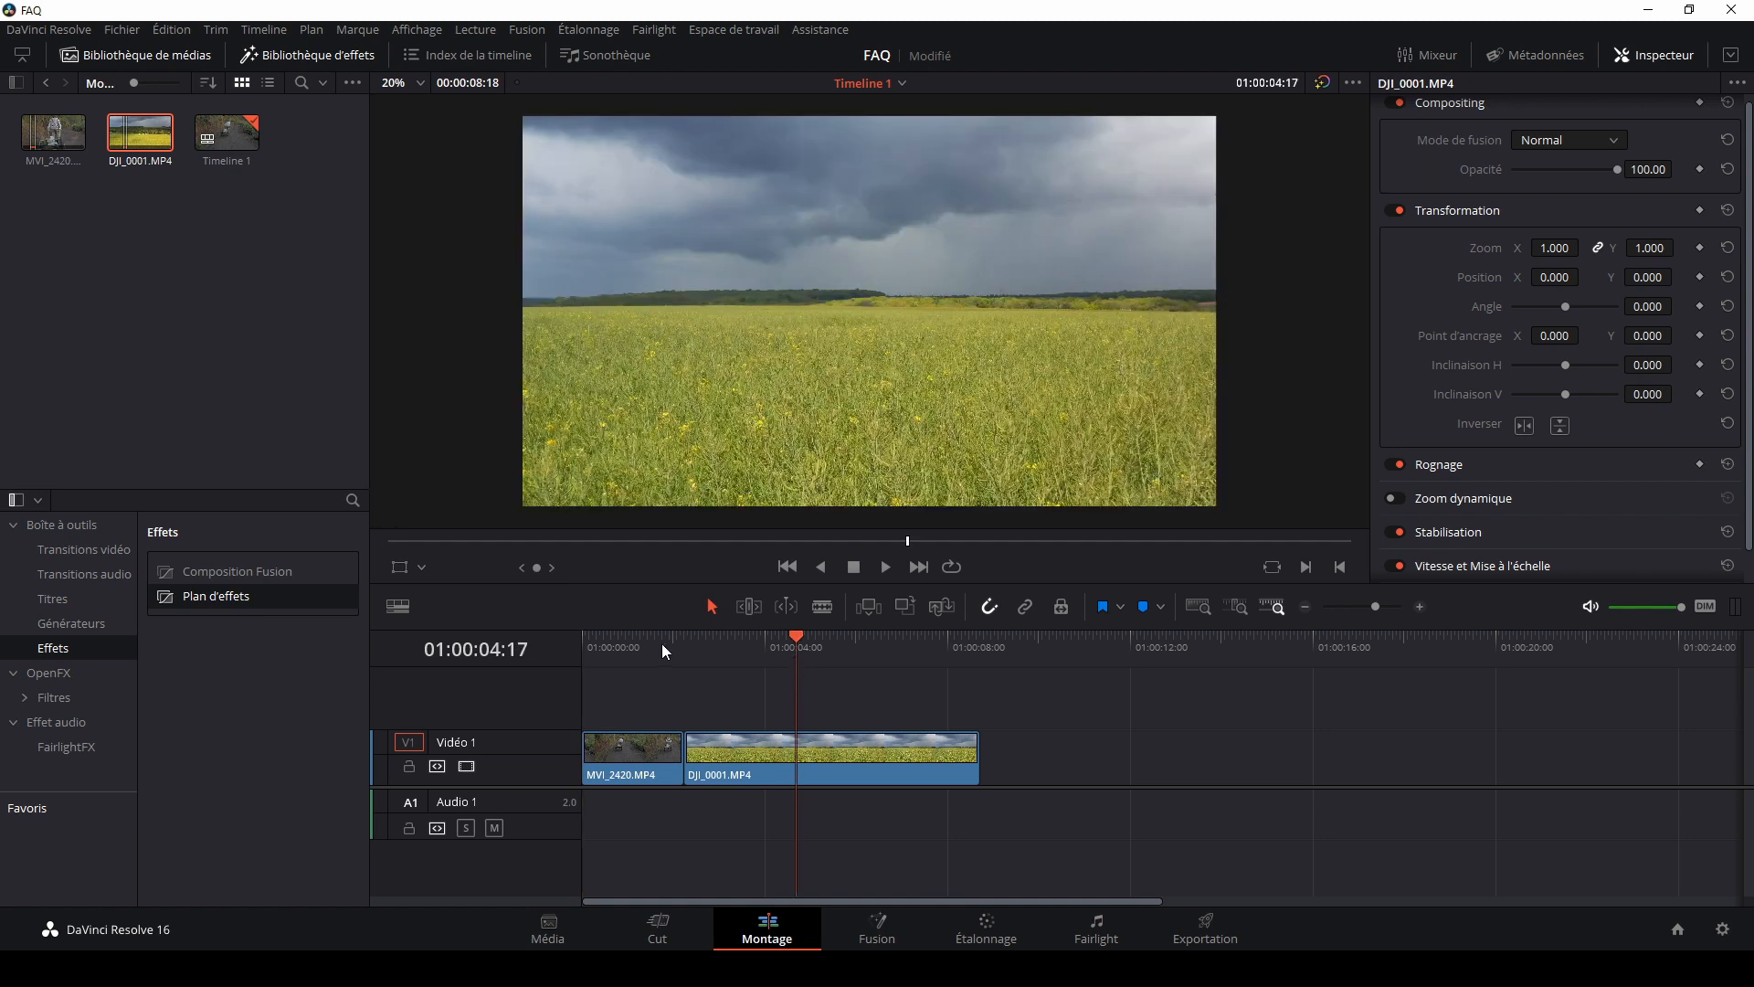
{"action": "left_click", "coordinate": [607, 647]}
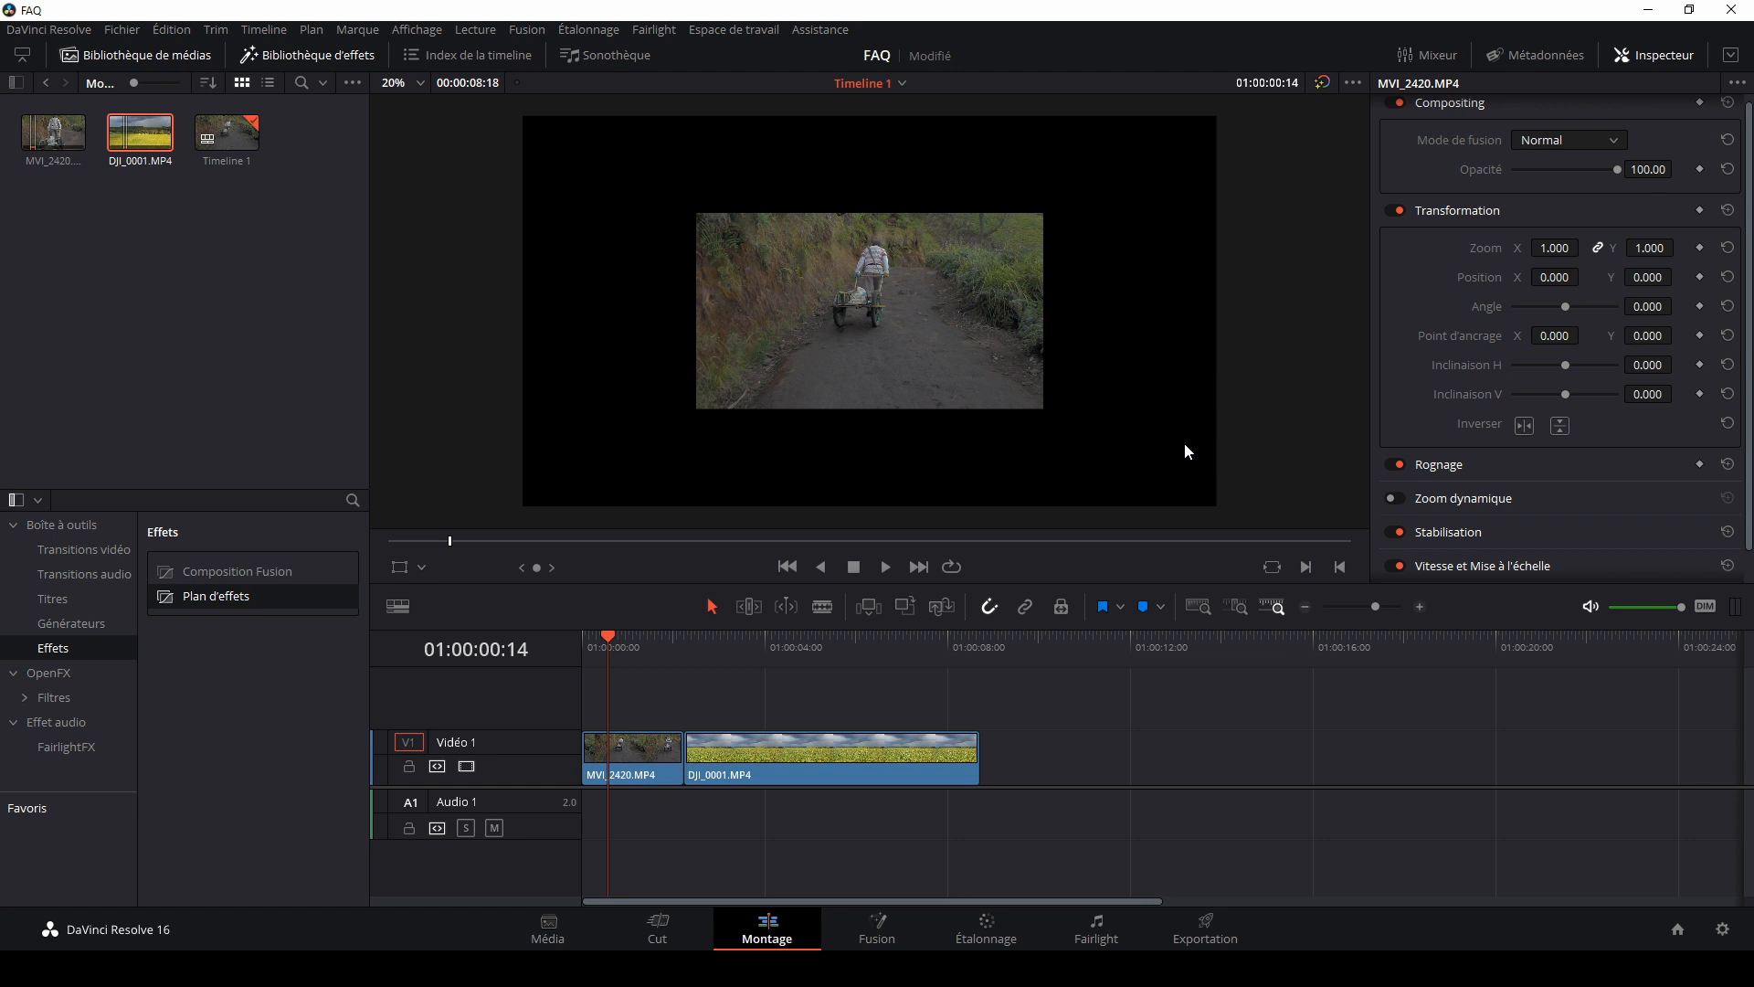
Step: Set the source adjustment for differing resolutions to scale without cropping the image and save the project settings
{"action": "left_click", "coordinate": [1723, 930]}
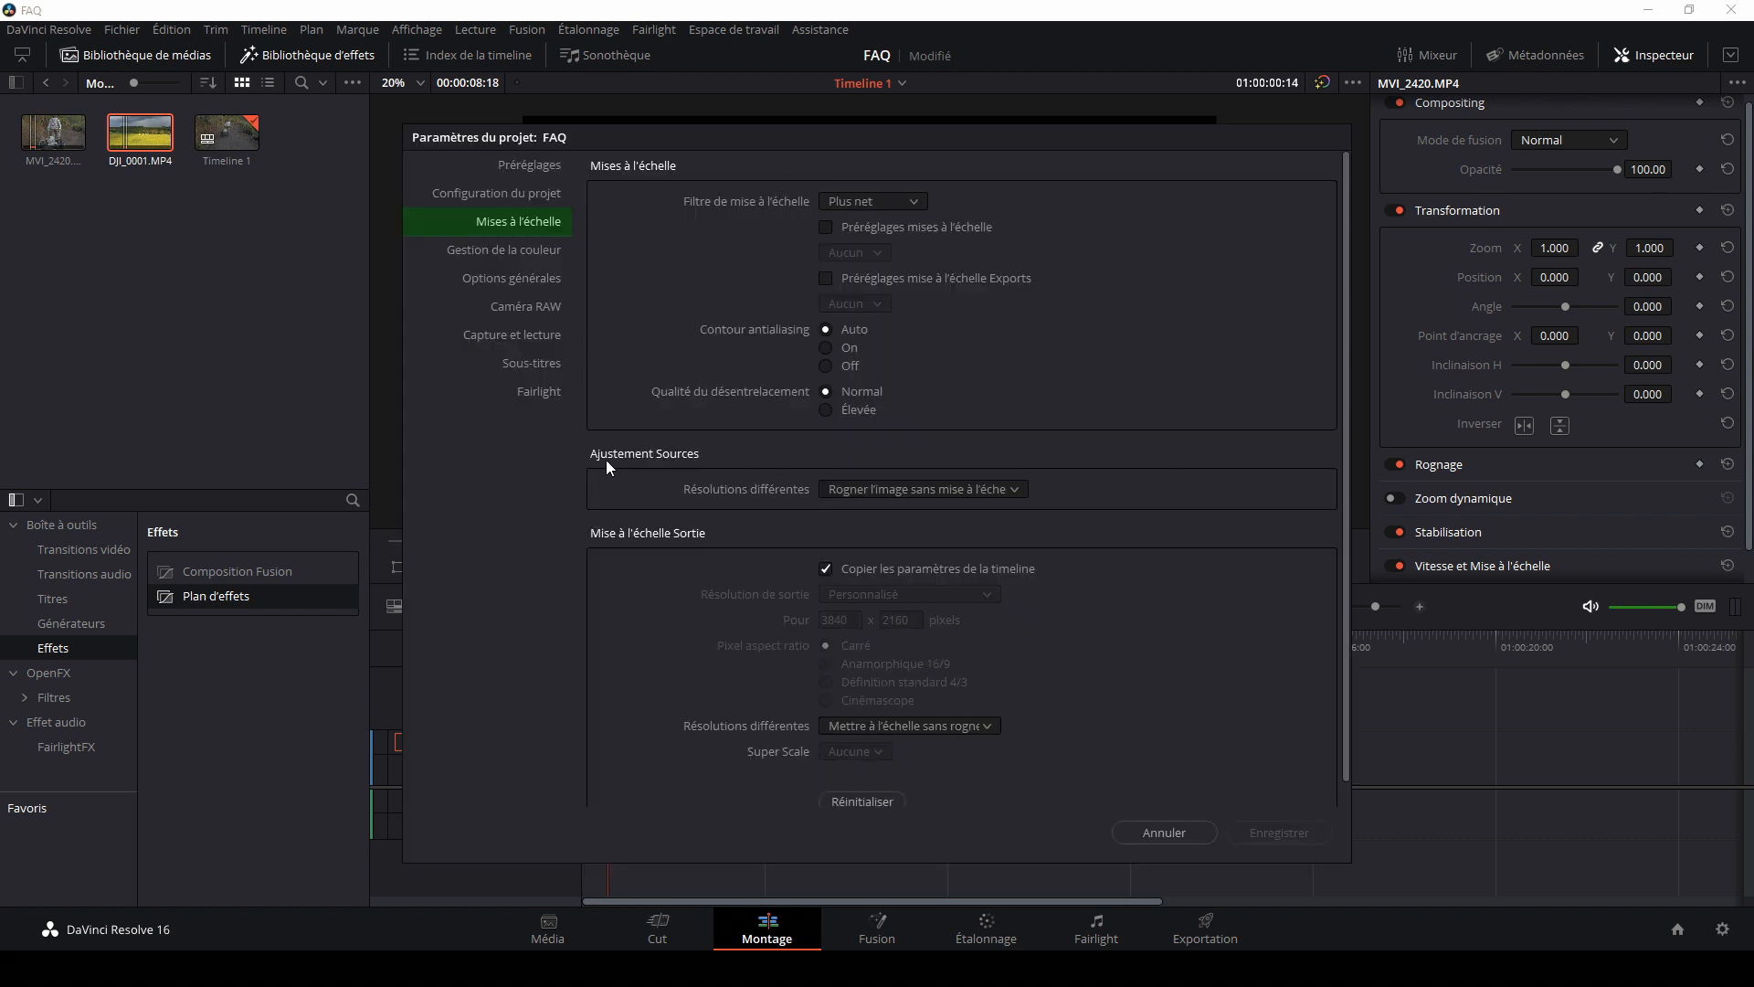
{"action": "left_click", "coordinate": [872, 490]}
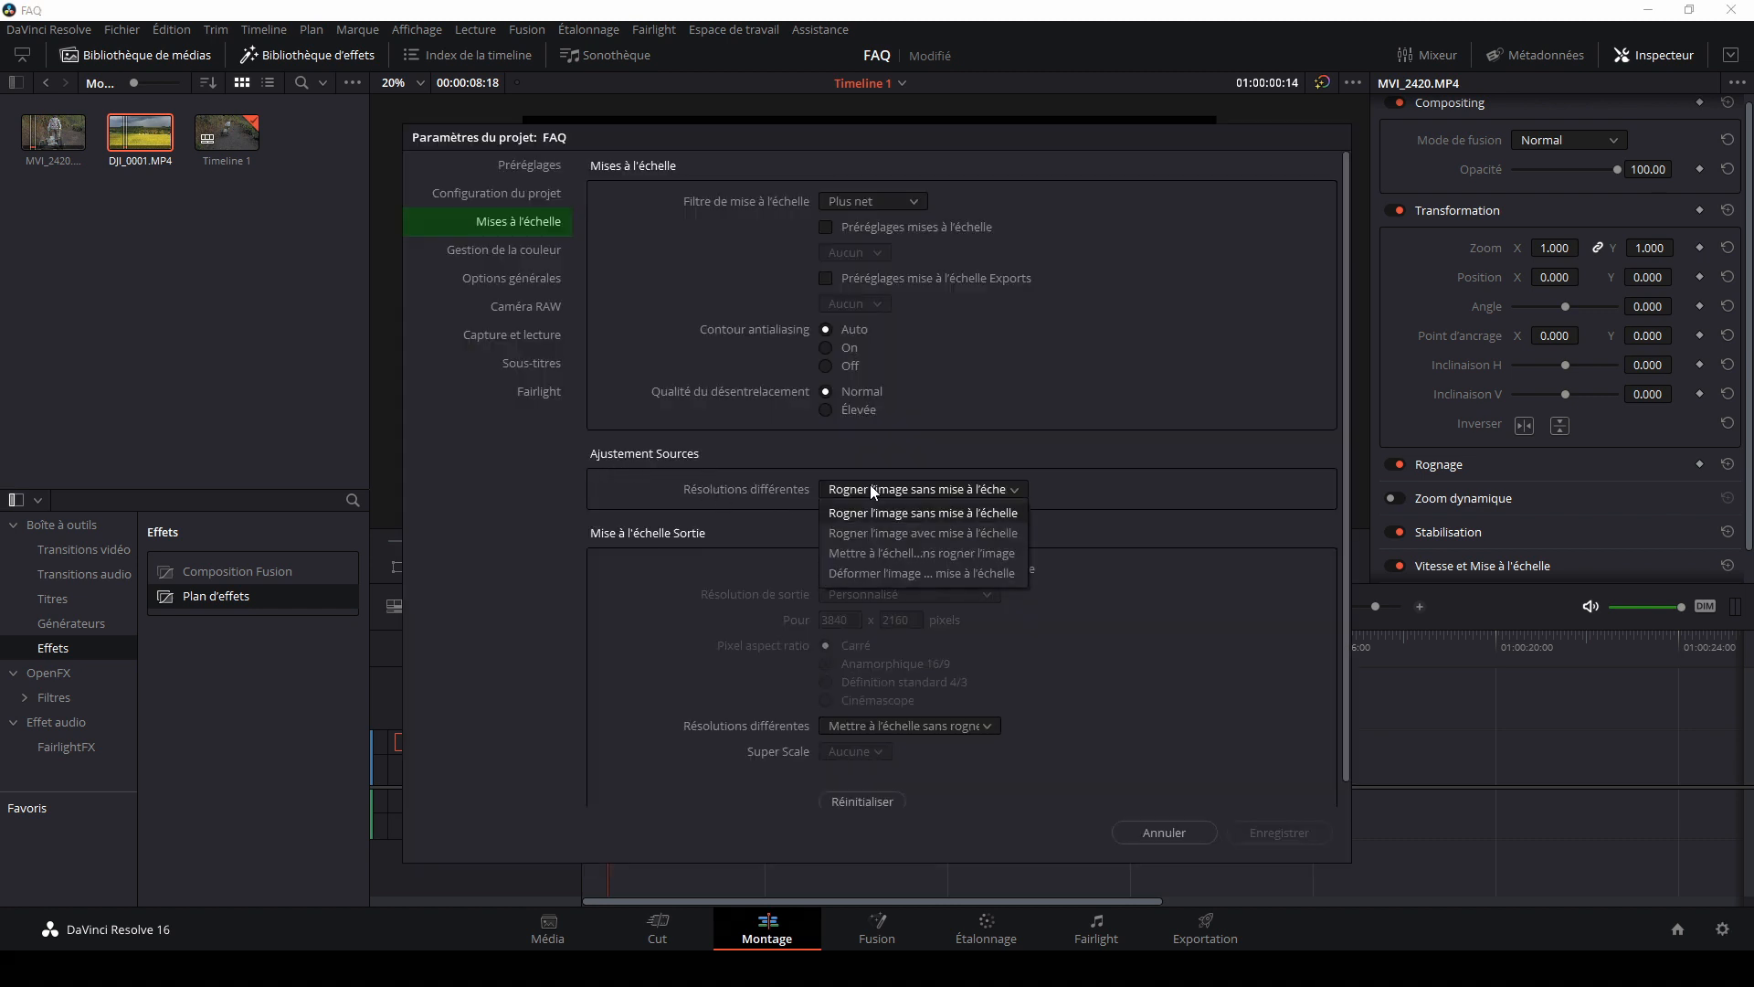
{"action": "left_click", "coordinate": [945, 553]}
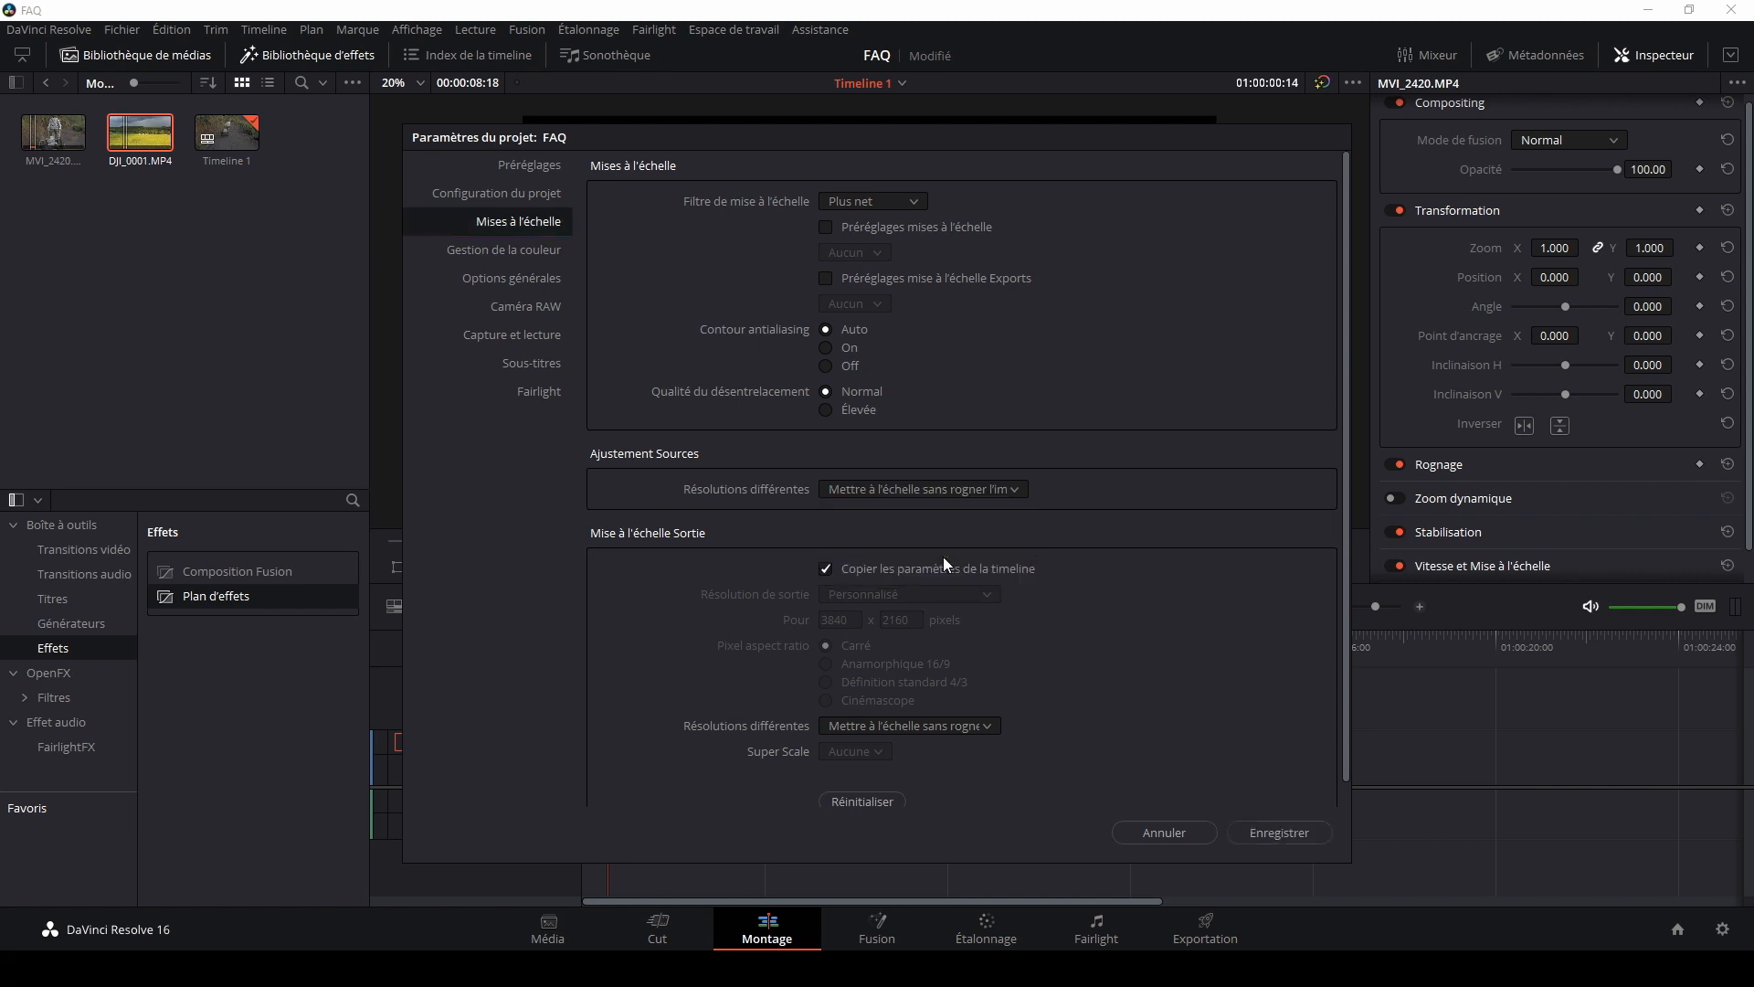
{"action": "left_click", "coordinate": [1284, 834]}
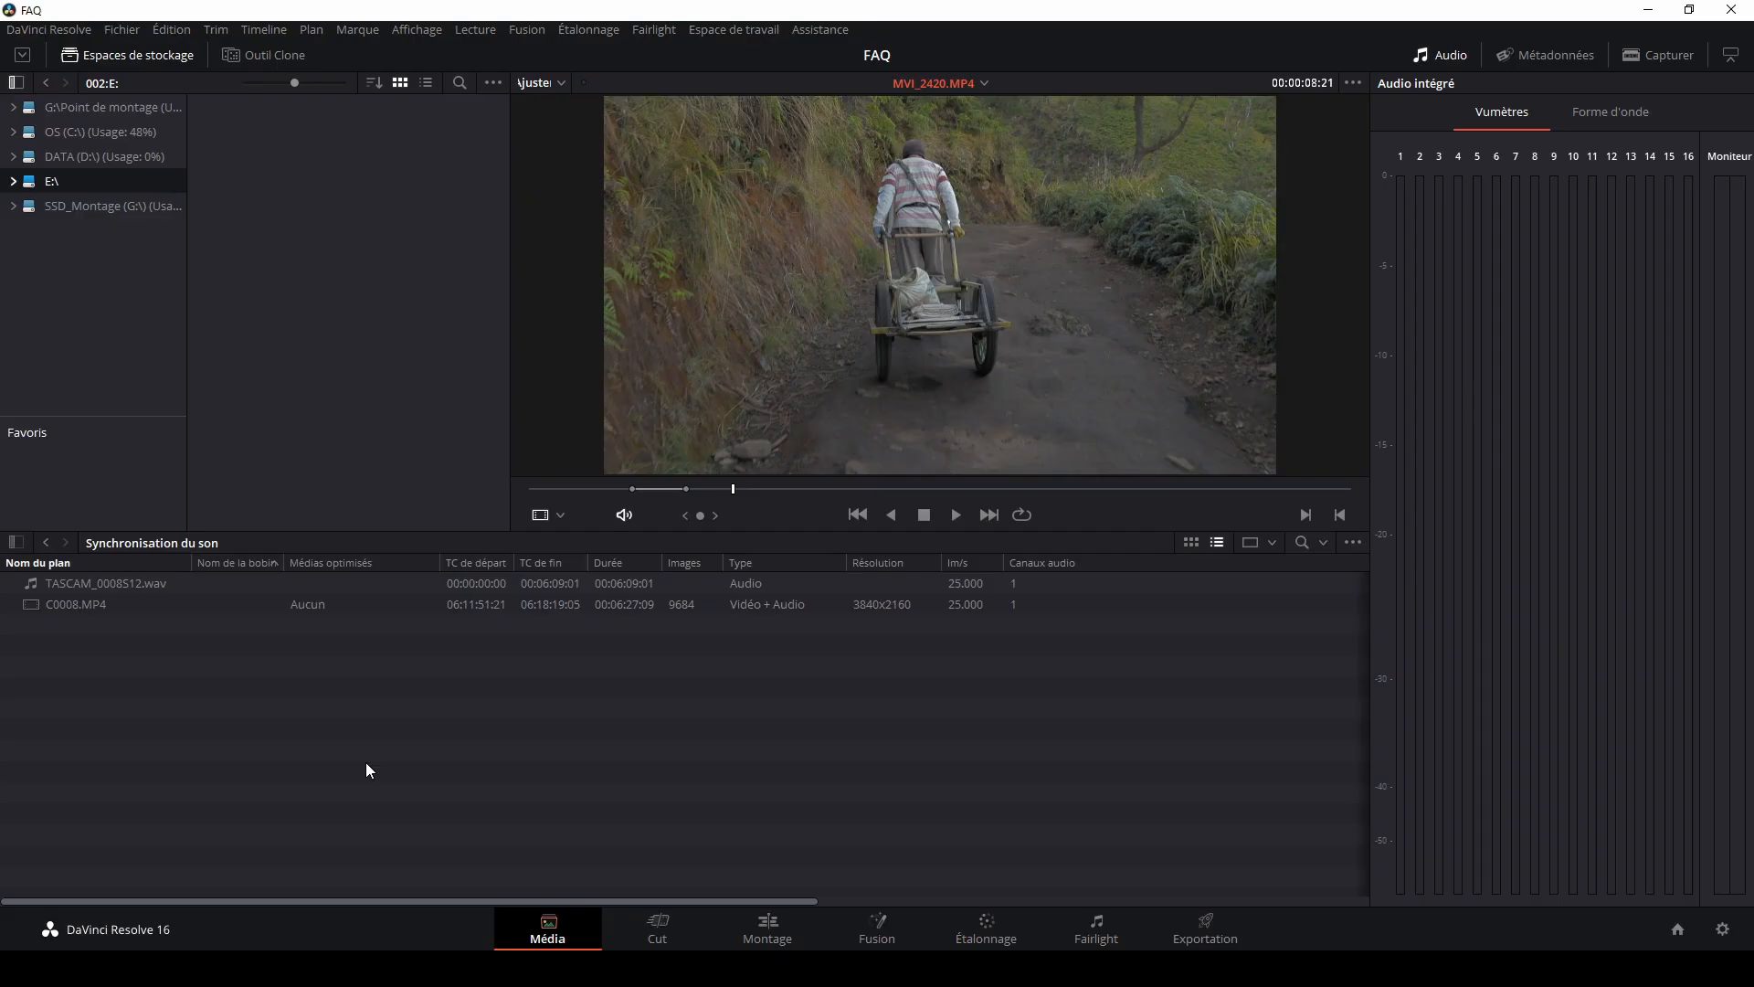
Step: Examine the interface language choices in the user preferences, leave the list without choosing one, and save the preferences
{"action": "left_click", "coordinate": [50, 31]}
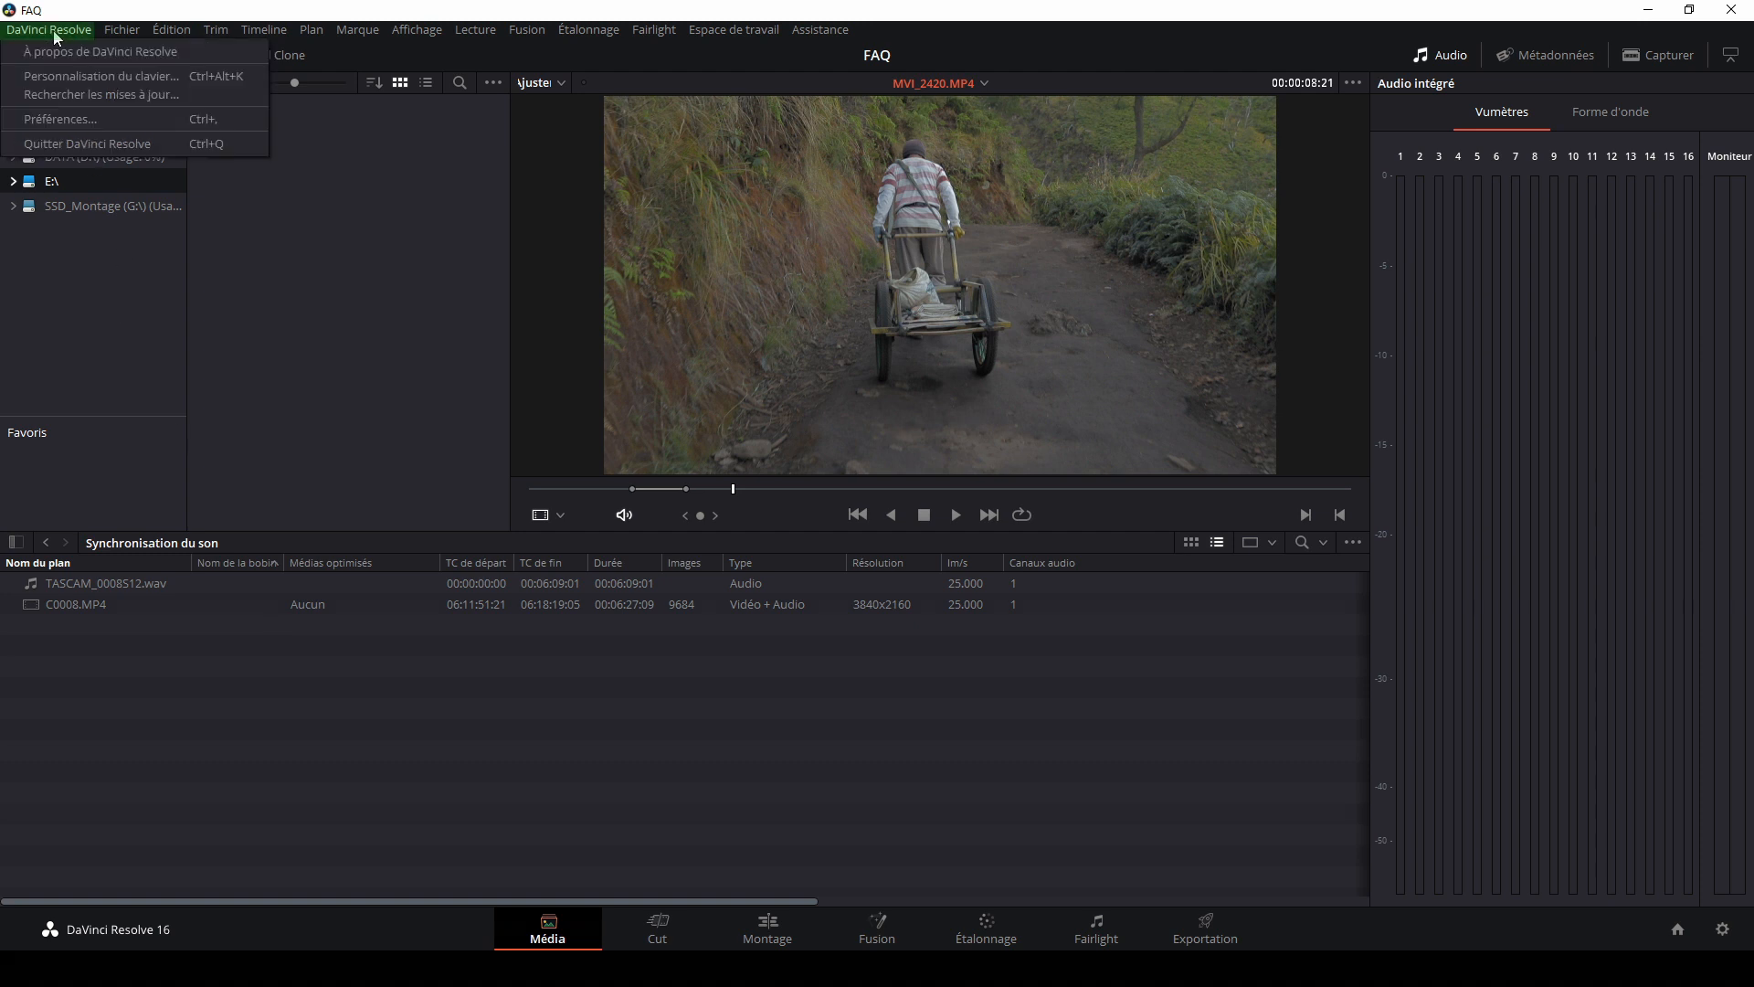
{"action": "left_click", "coordinate": [52, 124]}
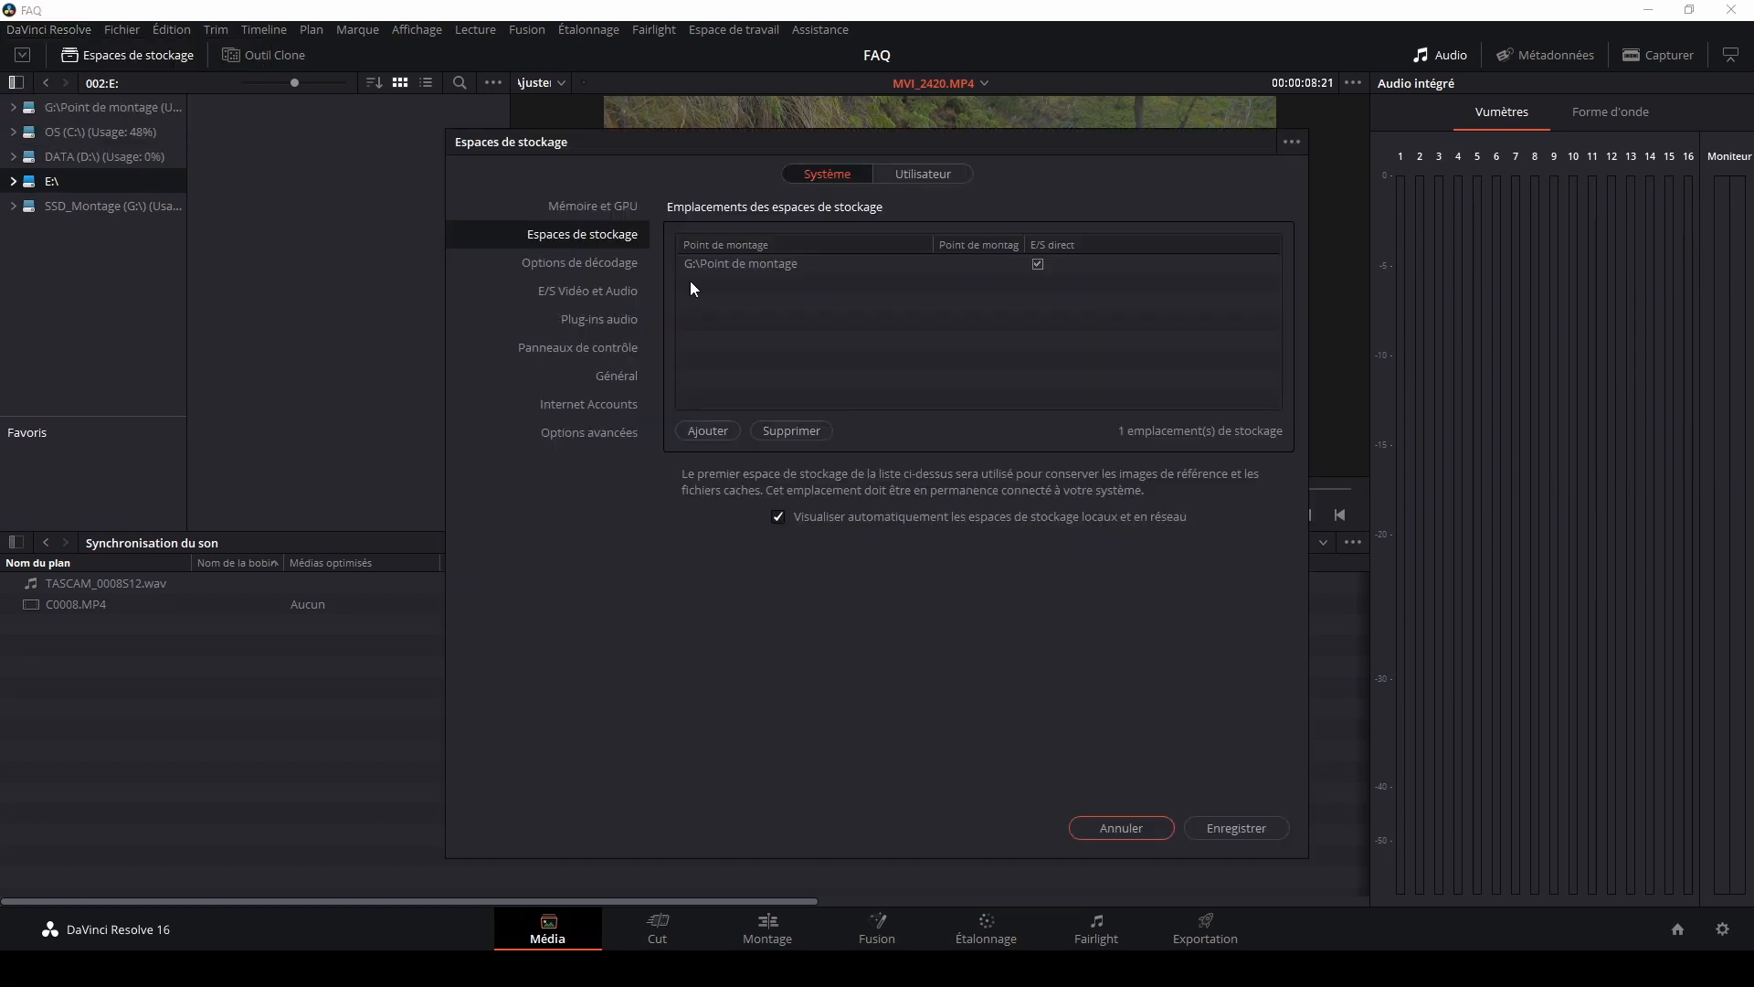
{"action": "left_click", "coordinate": [934, 175]}
{"action": "left_click", "coordinate": [934, 243]}
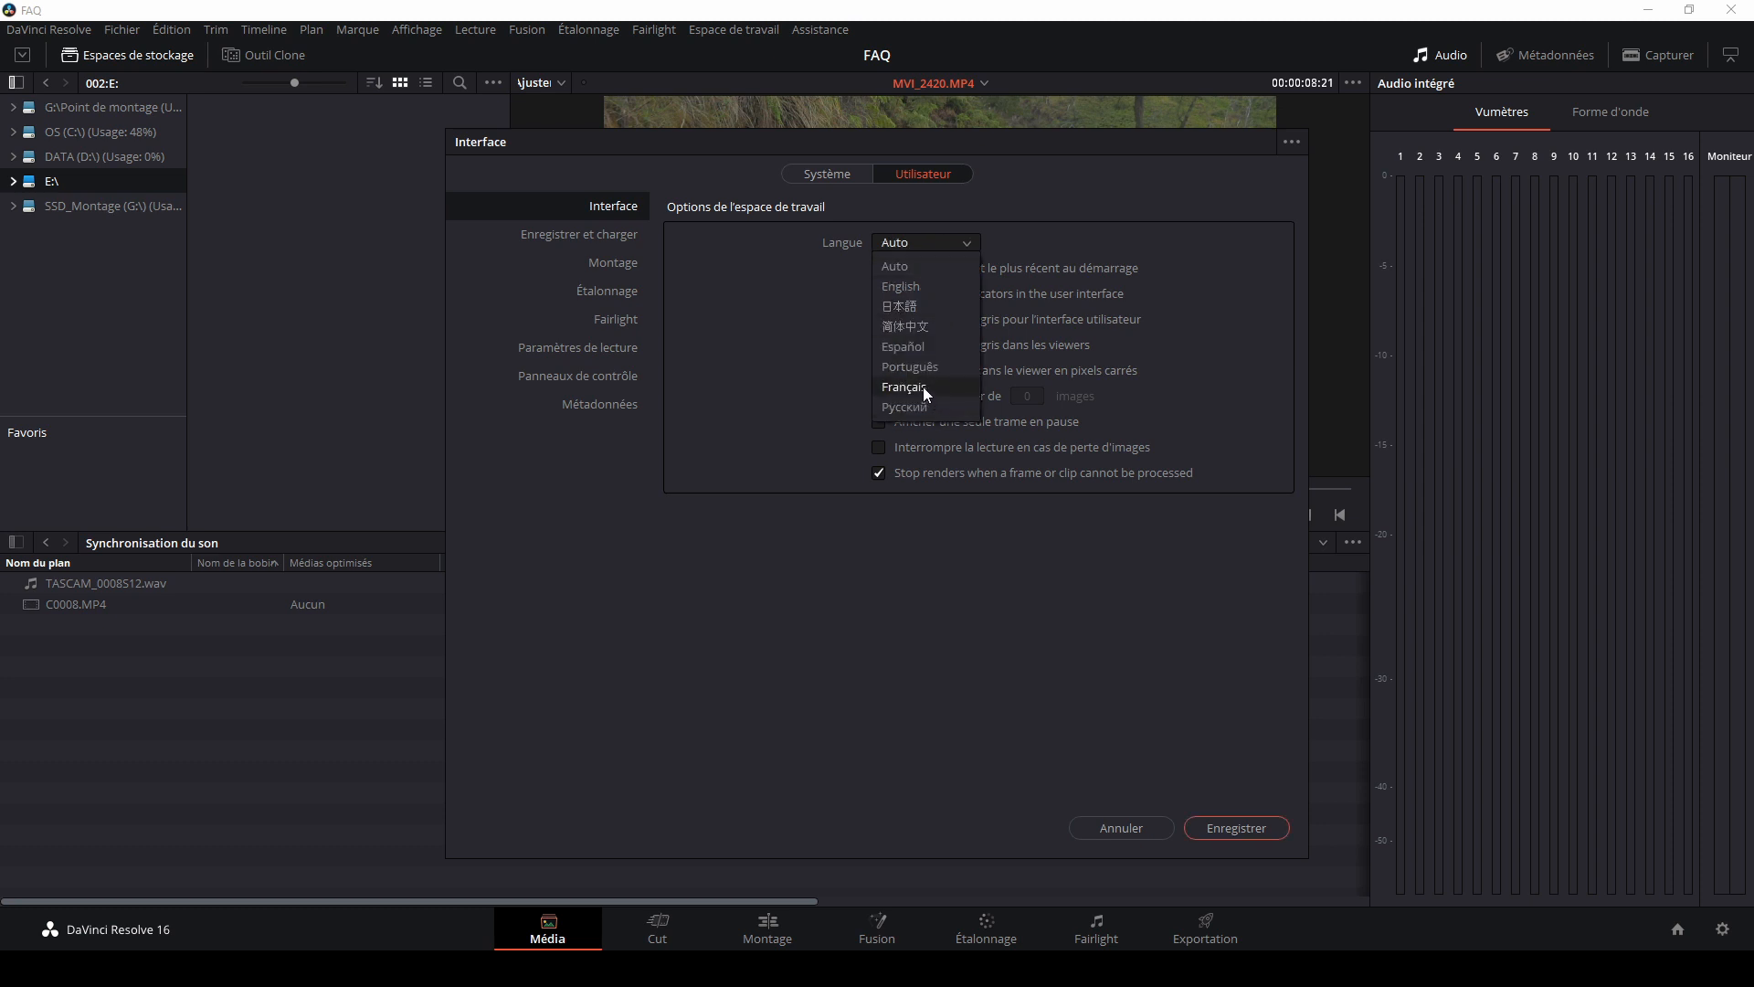
{"action": "left_click", "coordinate": [1047, 506]}
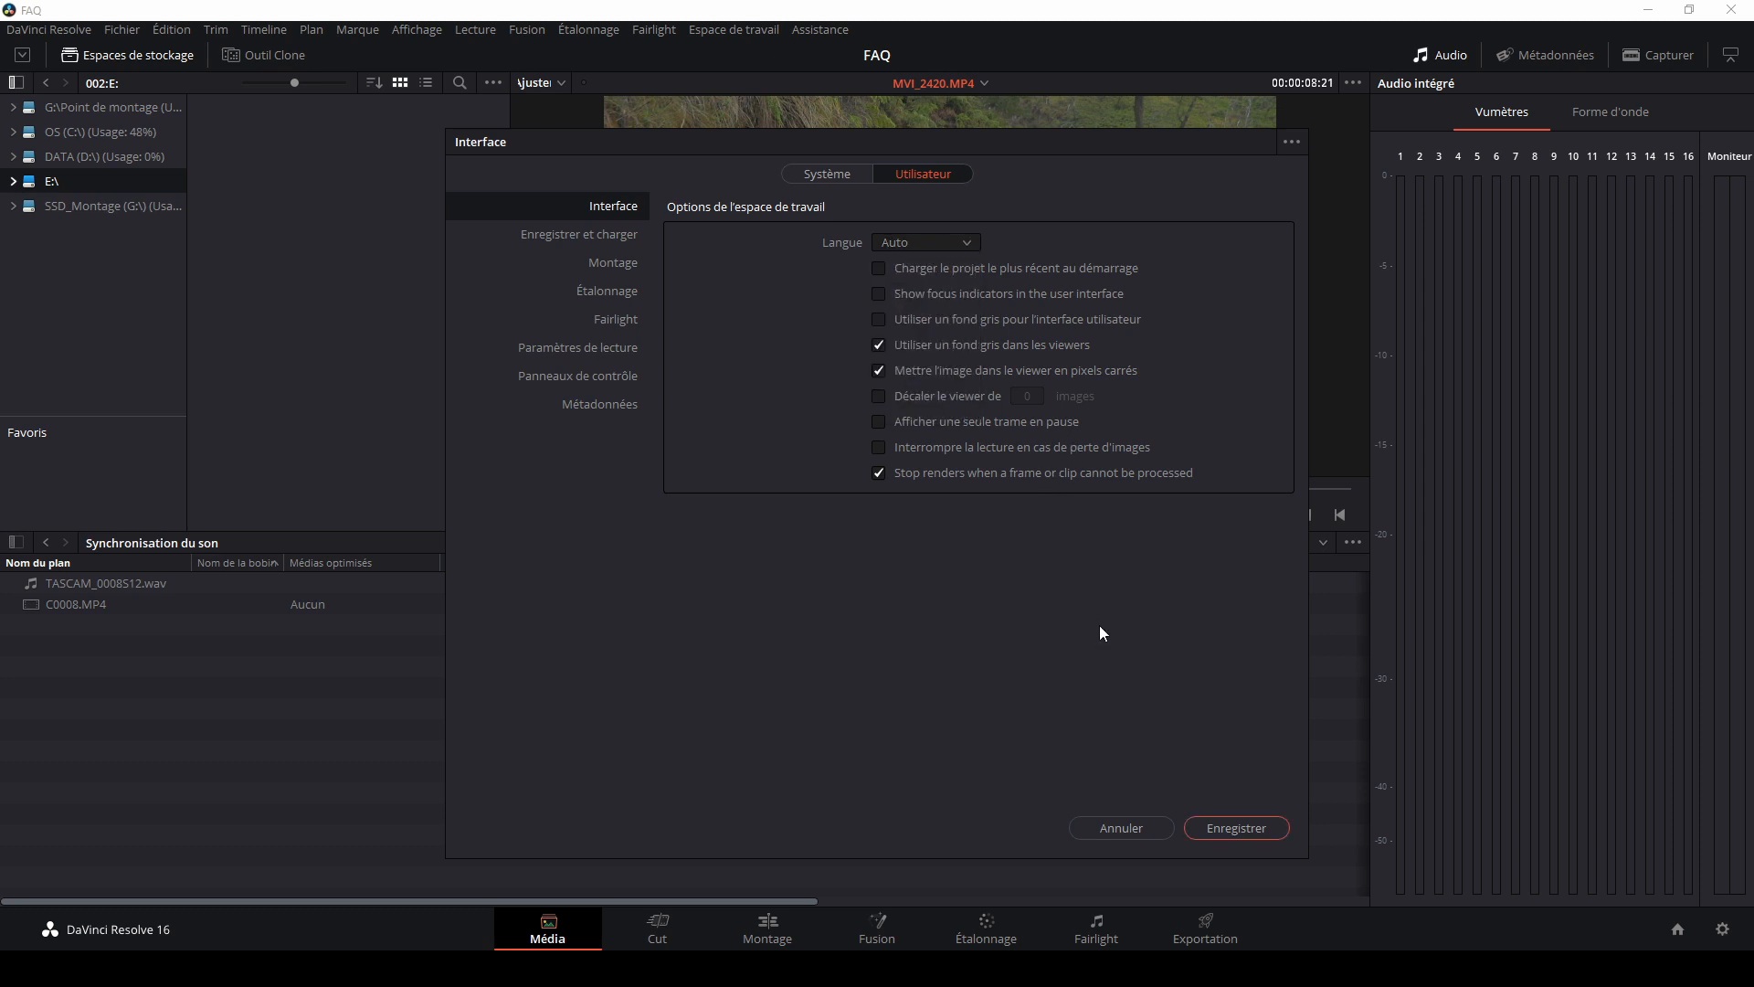
{"action": "left_click", "coordinate": [1236, 827]}
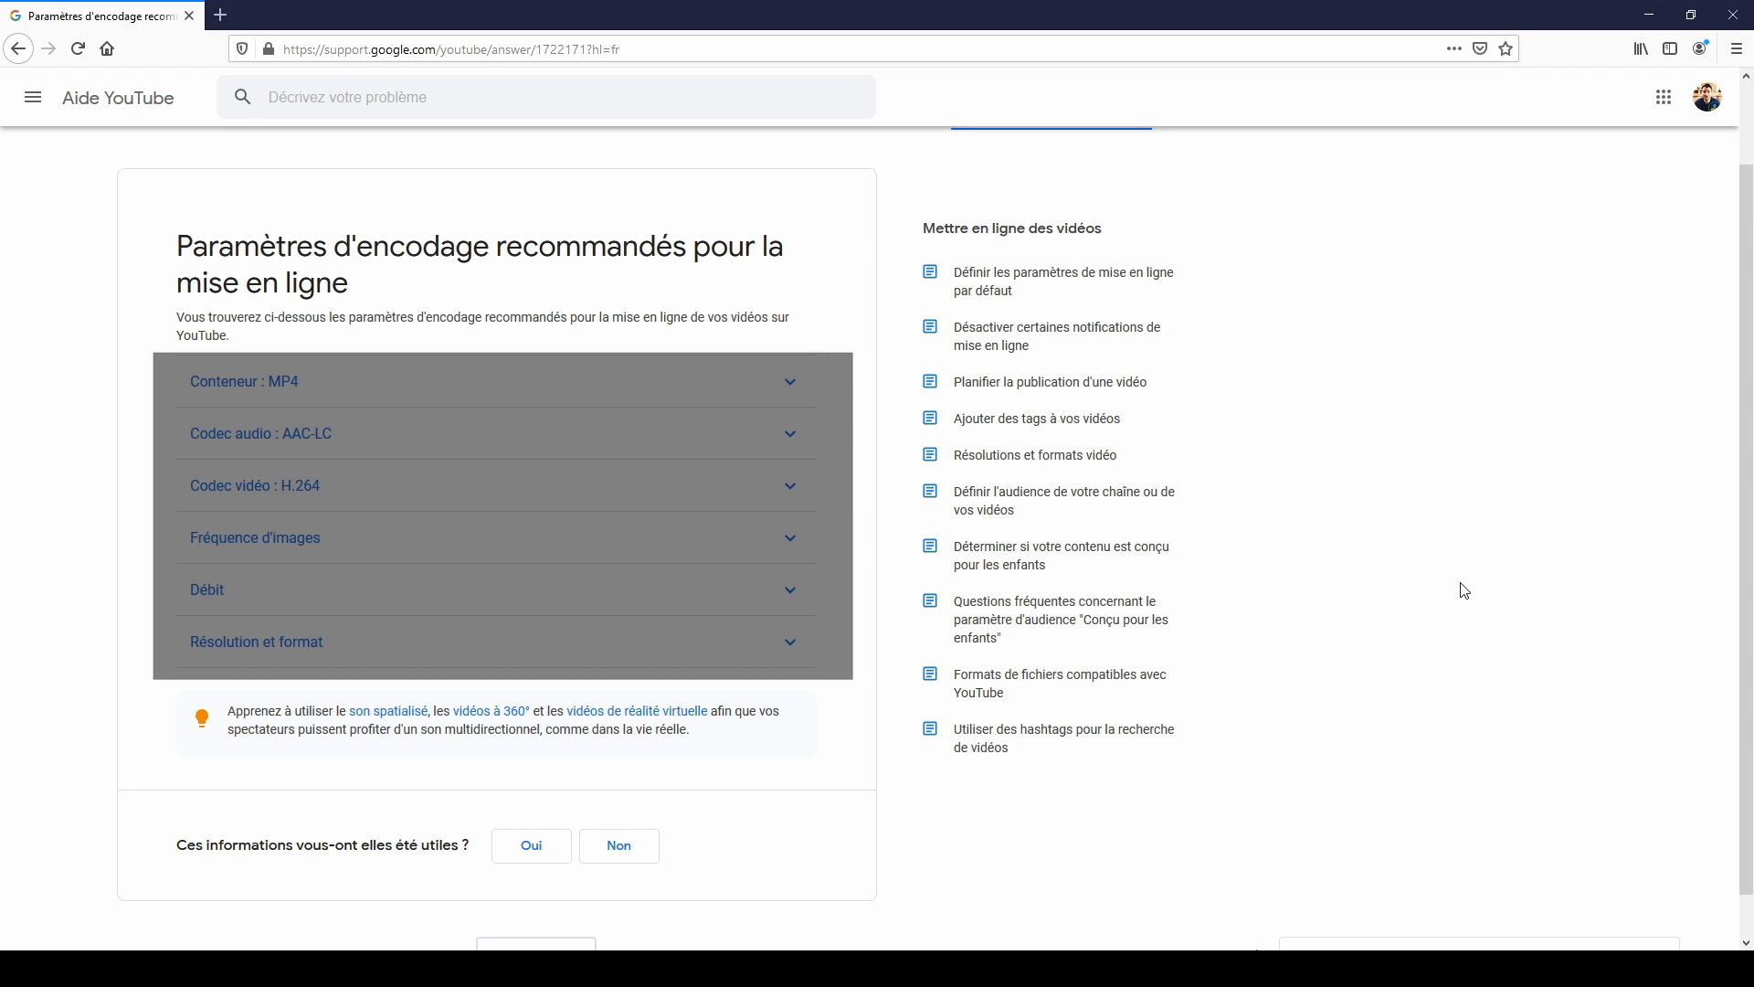
Step: On the YouTube Help encoding page, examine the Fréquence d'images advice and the Débit tables for SDR and HDR uploads
{"action": "left_click", "coordinate": [765, 547]}
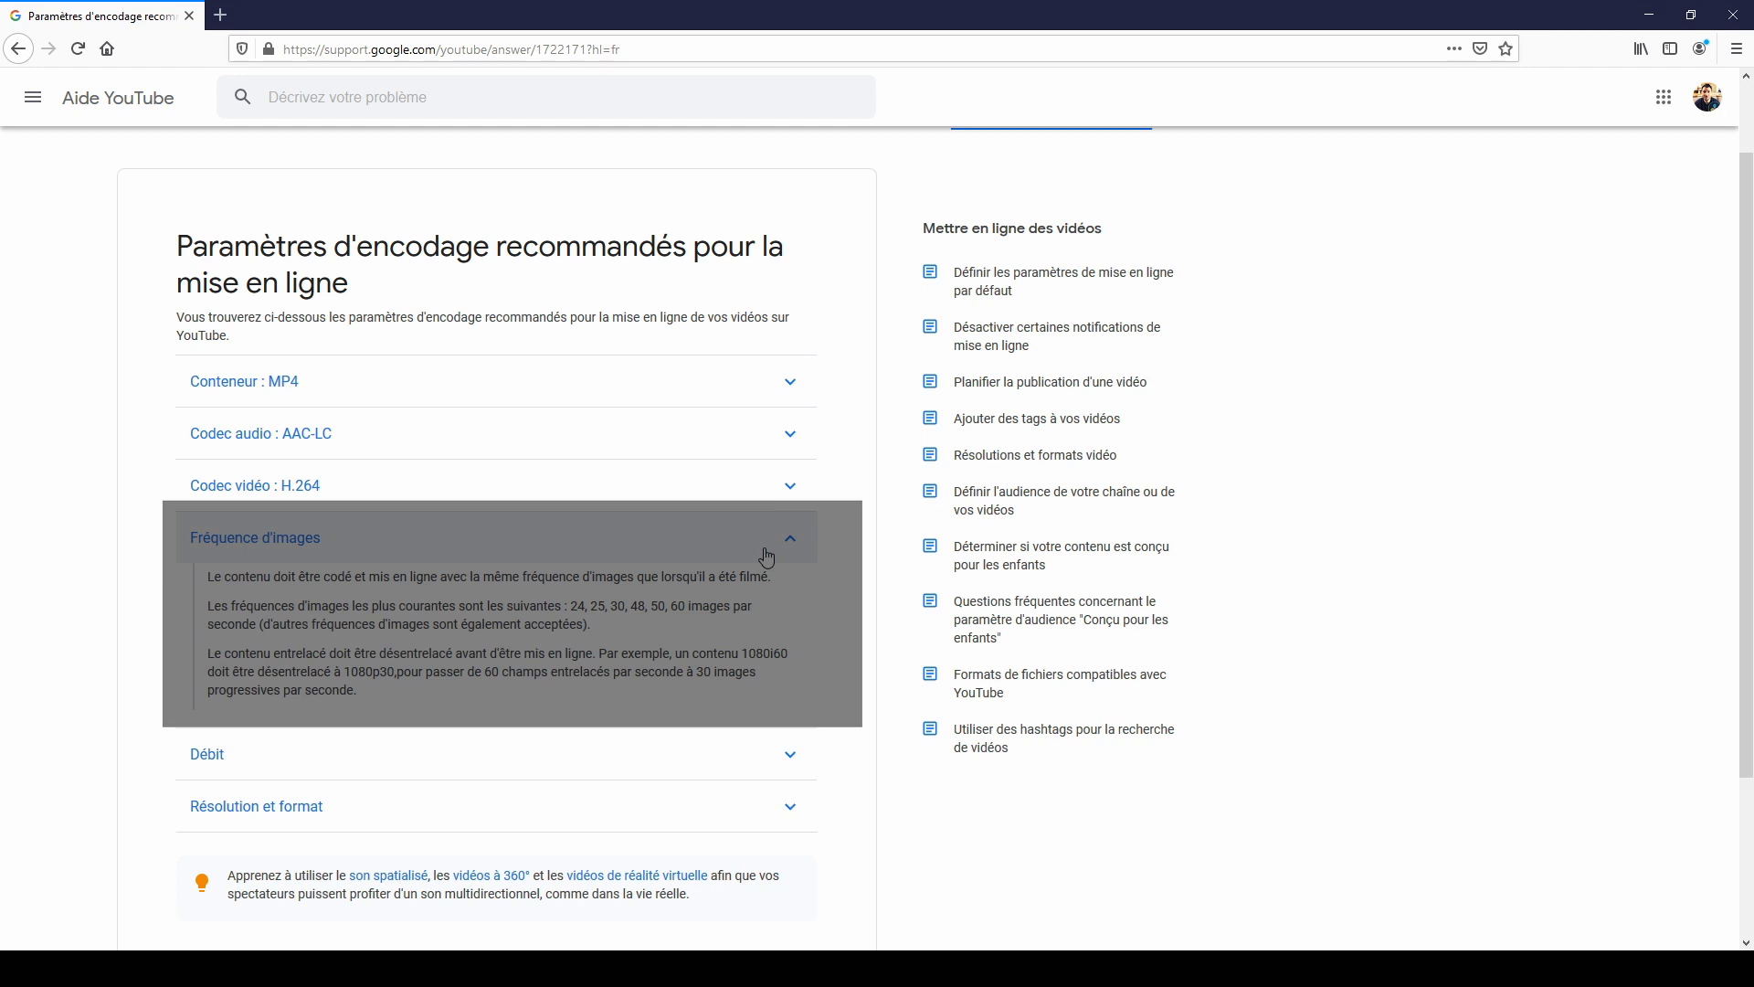
{"action": "left_click", "coordinate": [767, 556]}
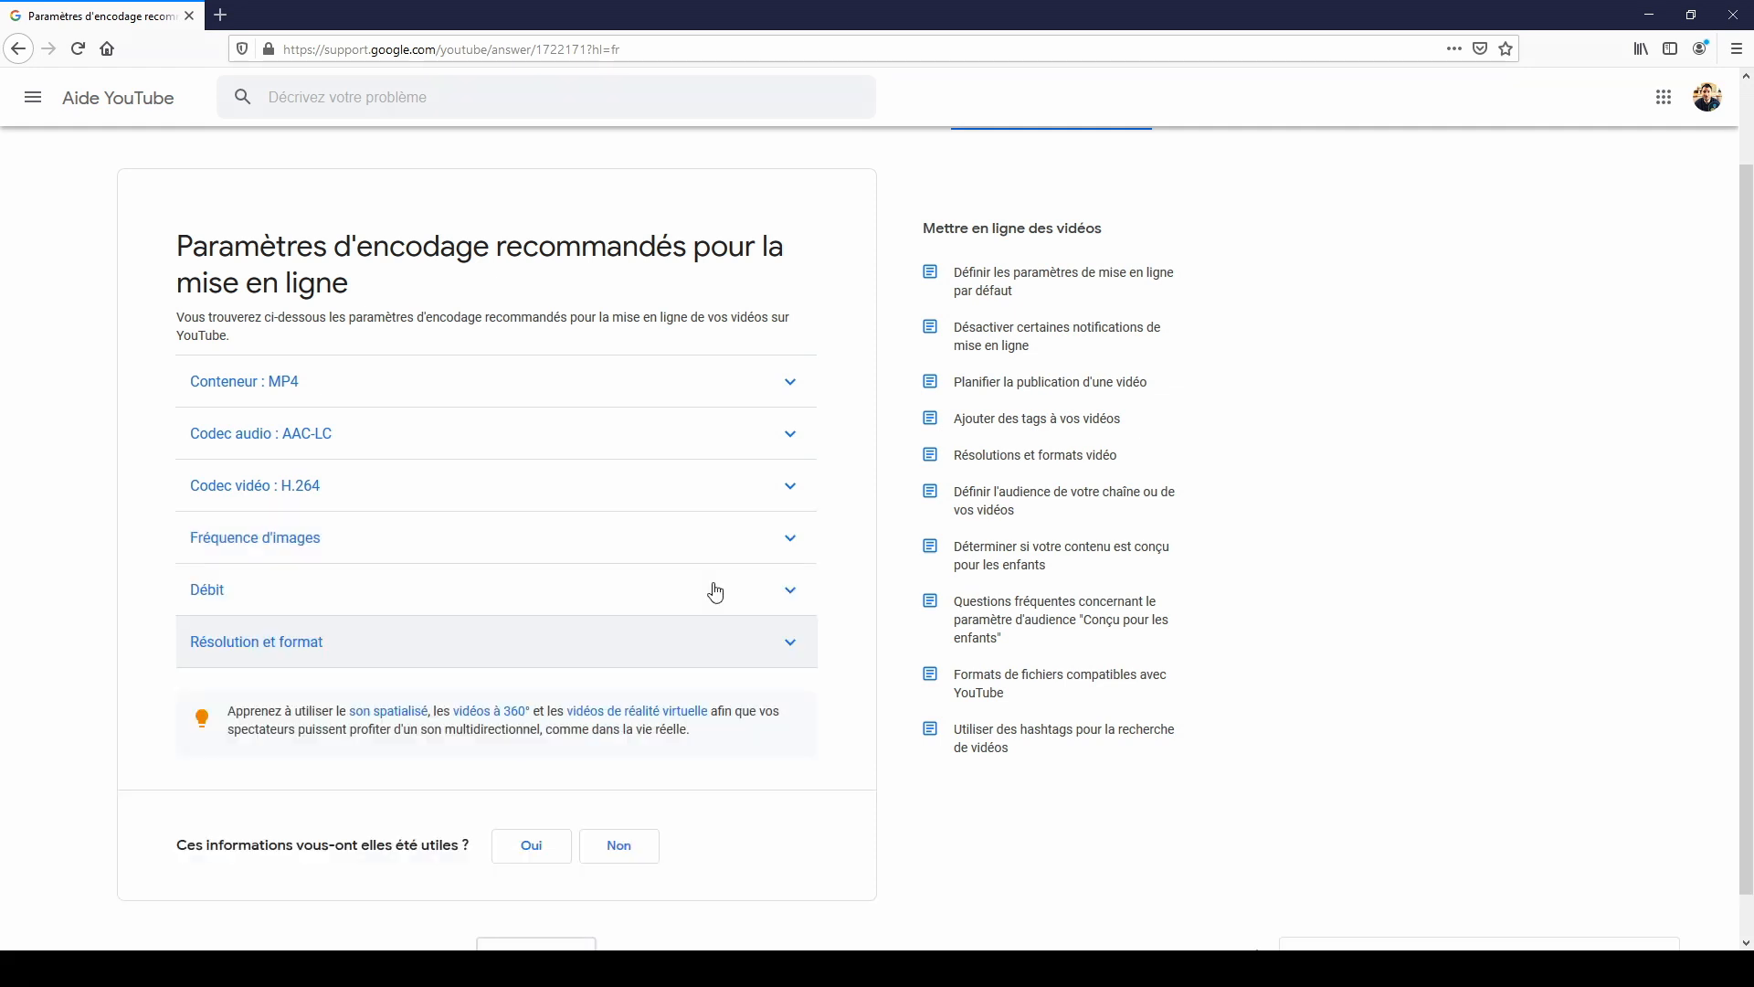
{"action": "left_click", "coordinate": [715, 592]}
{"action": "scroll", "coordinate": [776, 639], "scroll_direction": "down", "scroll_amount": 5}
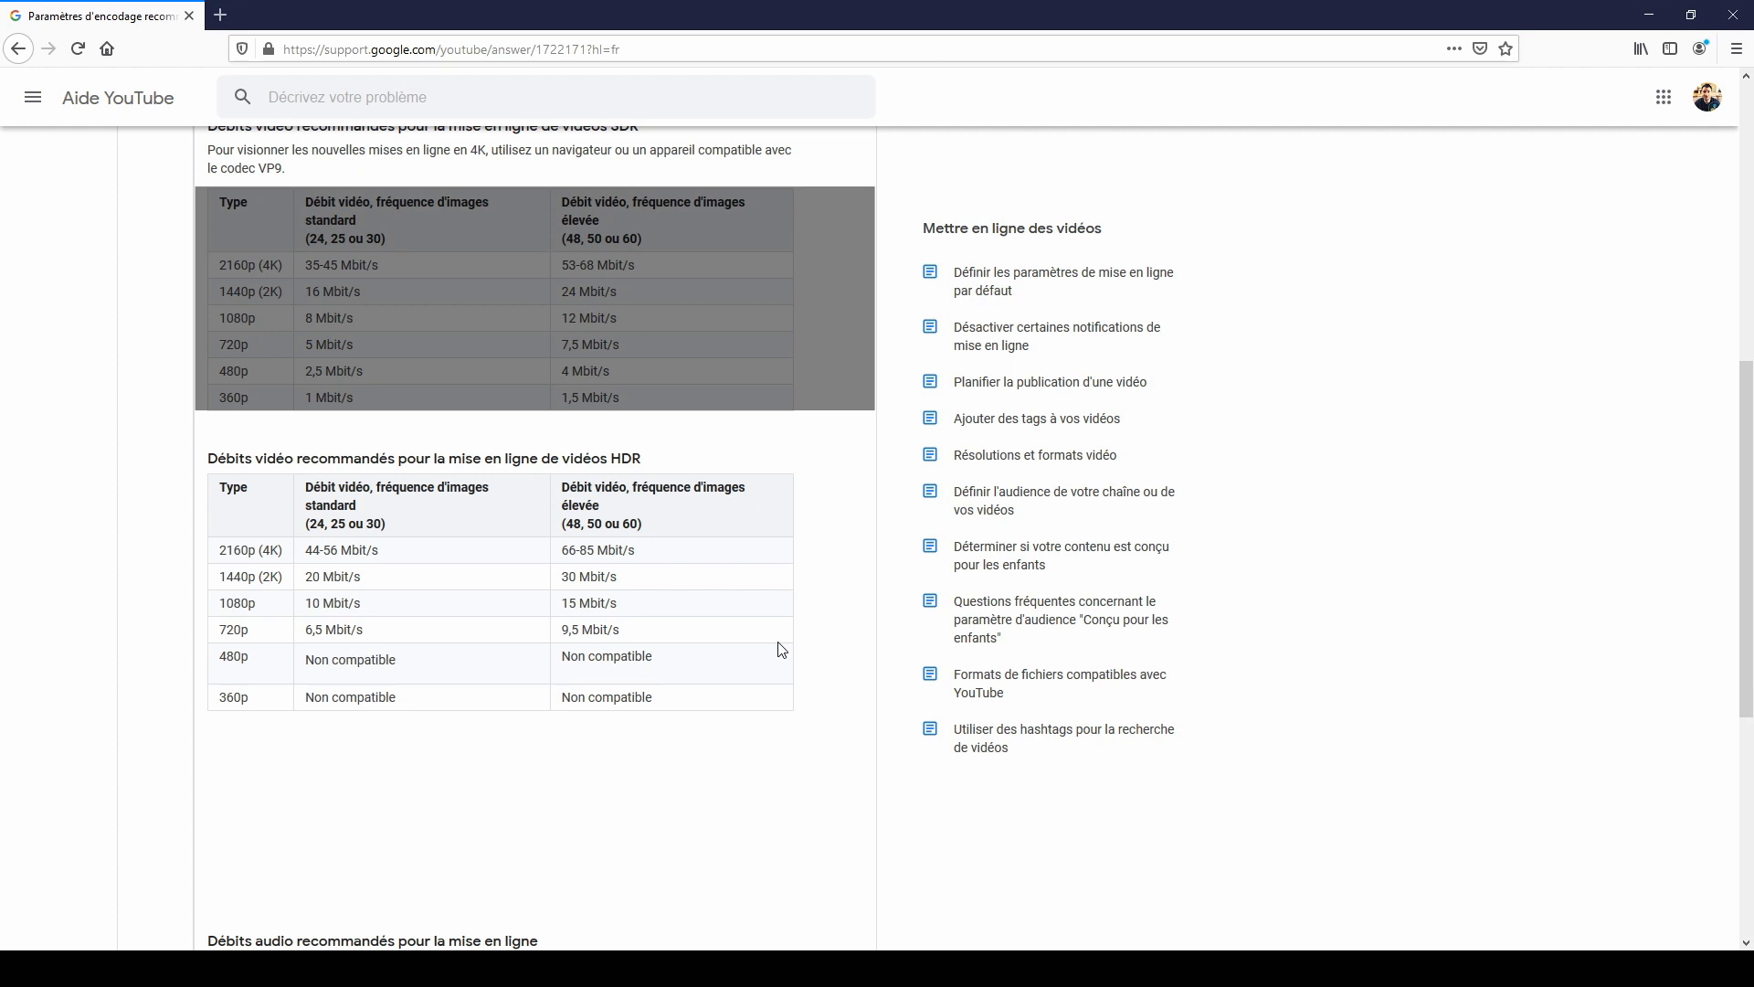
Step: Switch back to DaVinci Resolve and select the YouTube export preset at 2160p
{"action": "key", "text": "alt+Tab"}
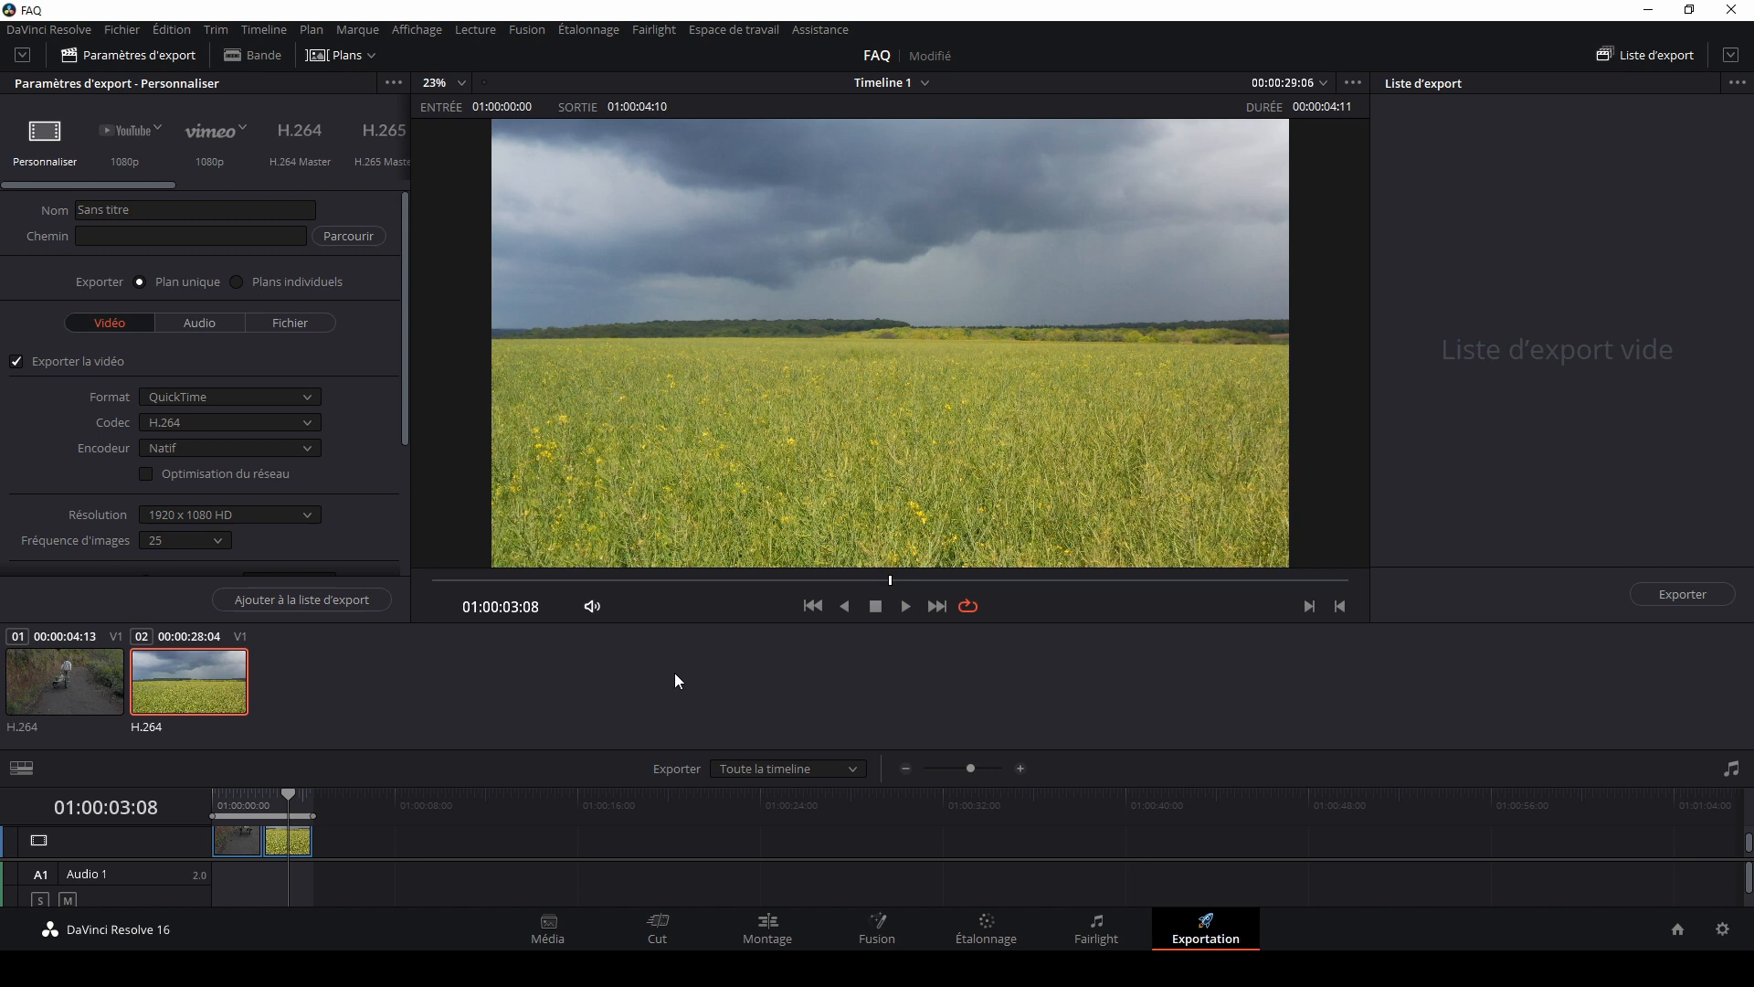
{"action": "left_click", "coordinate": [137, 158]}
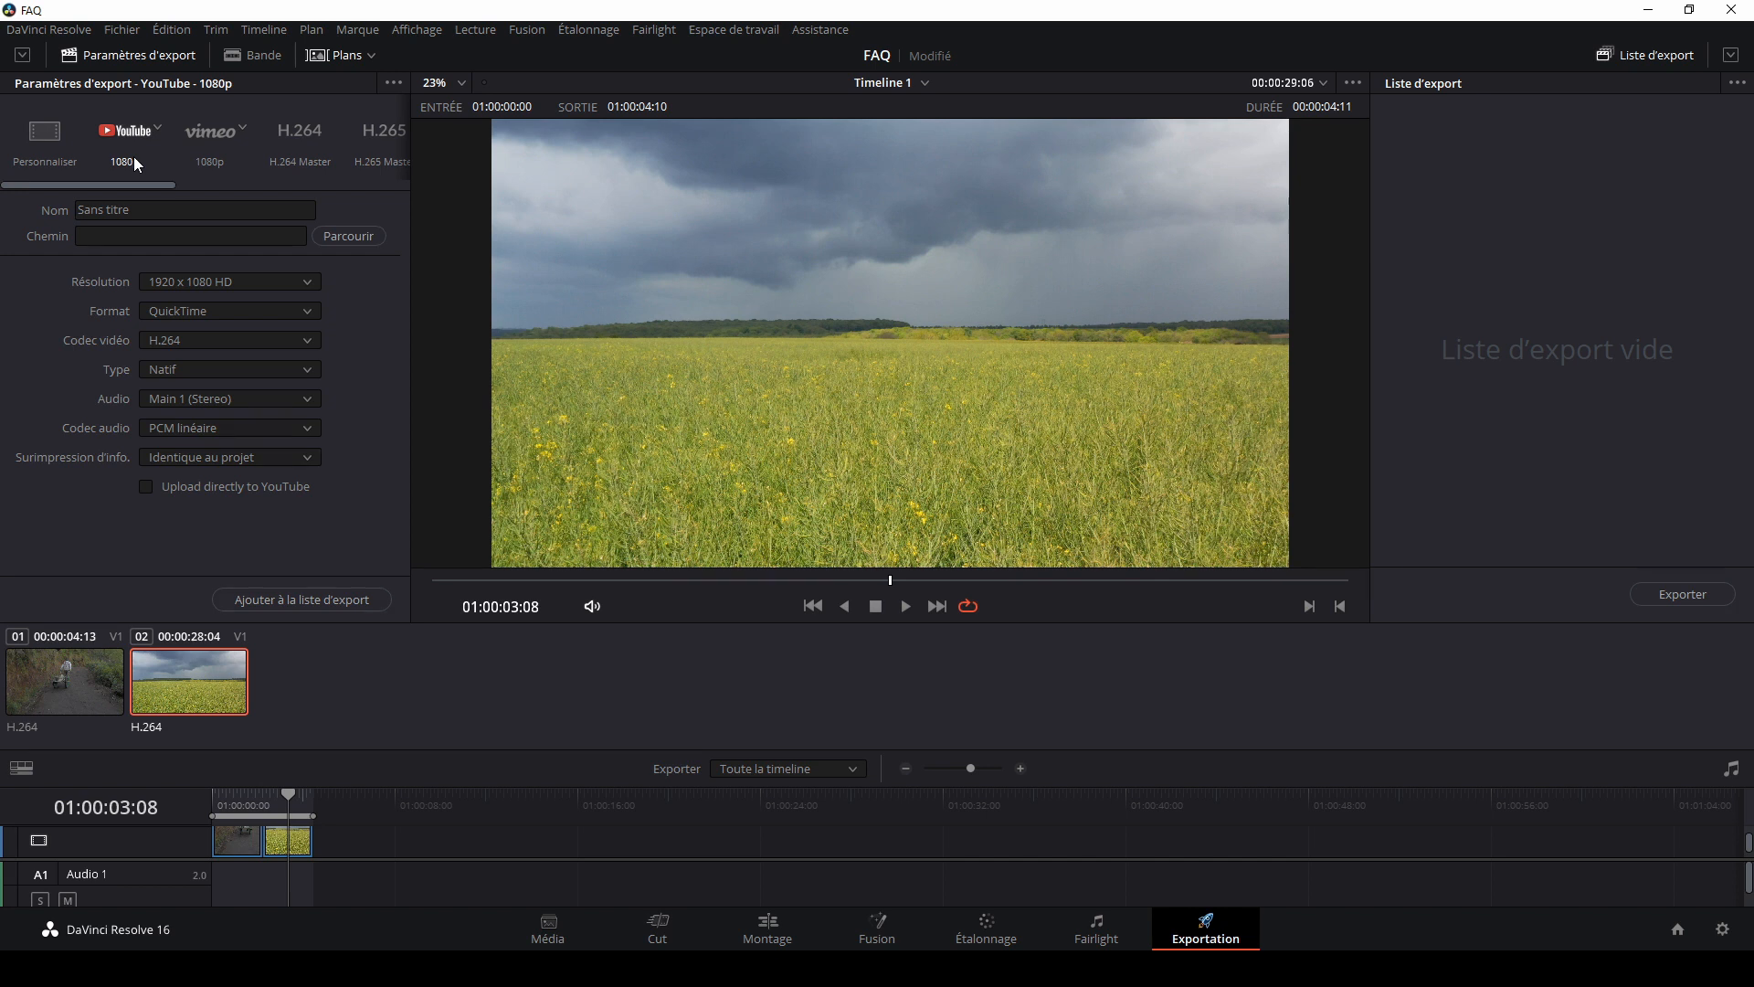
{"action": "left_click", "coordinate": [161, 134]}
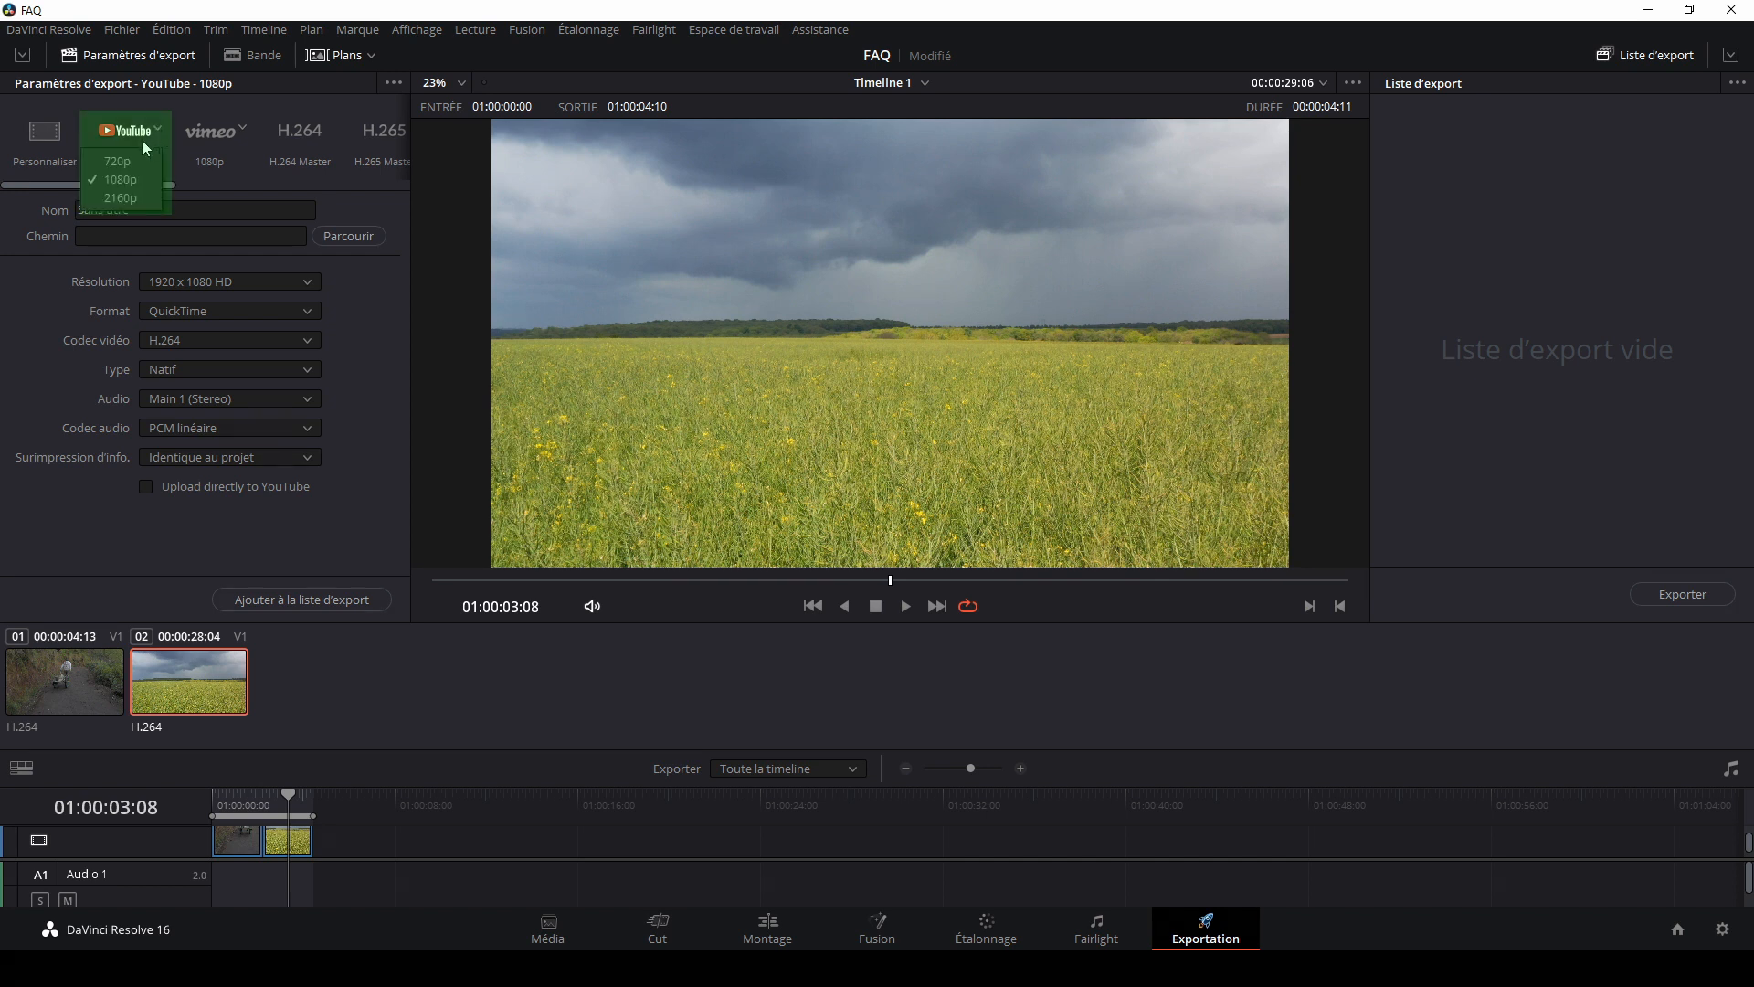
{"action": "left_click", "coordinate": [120, 197]}
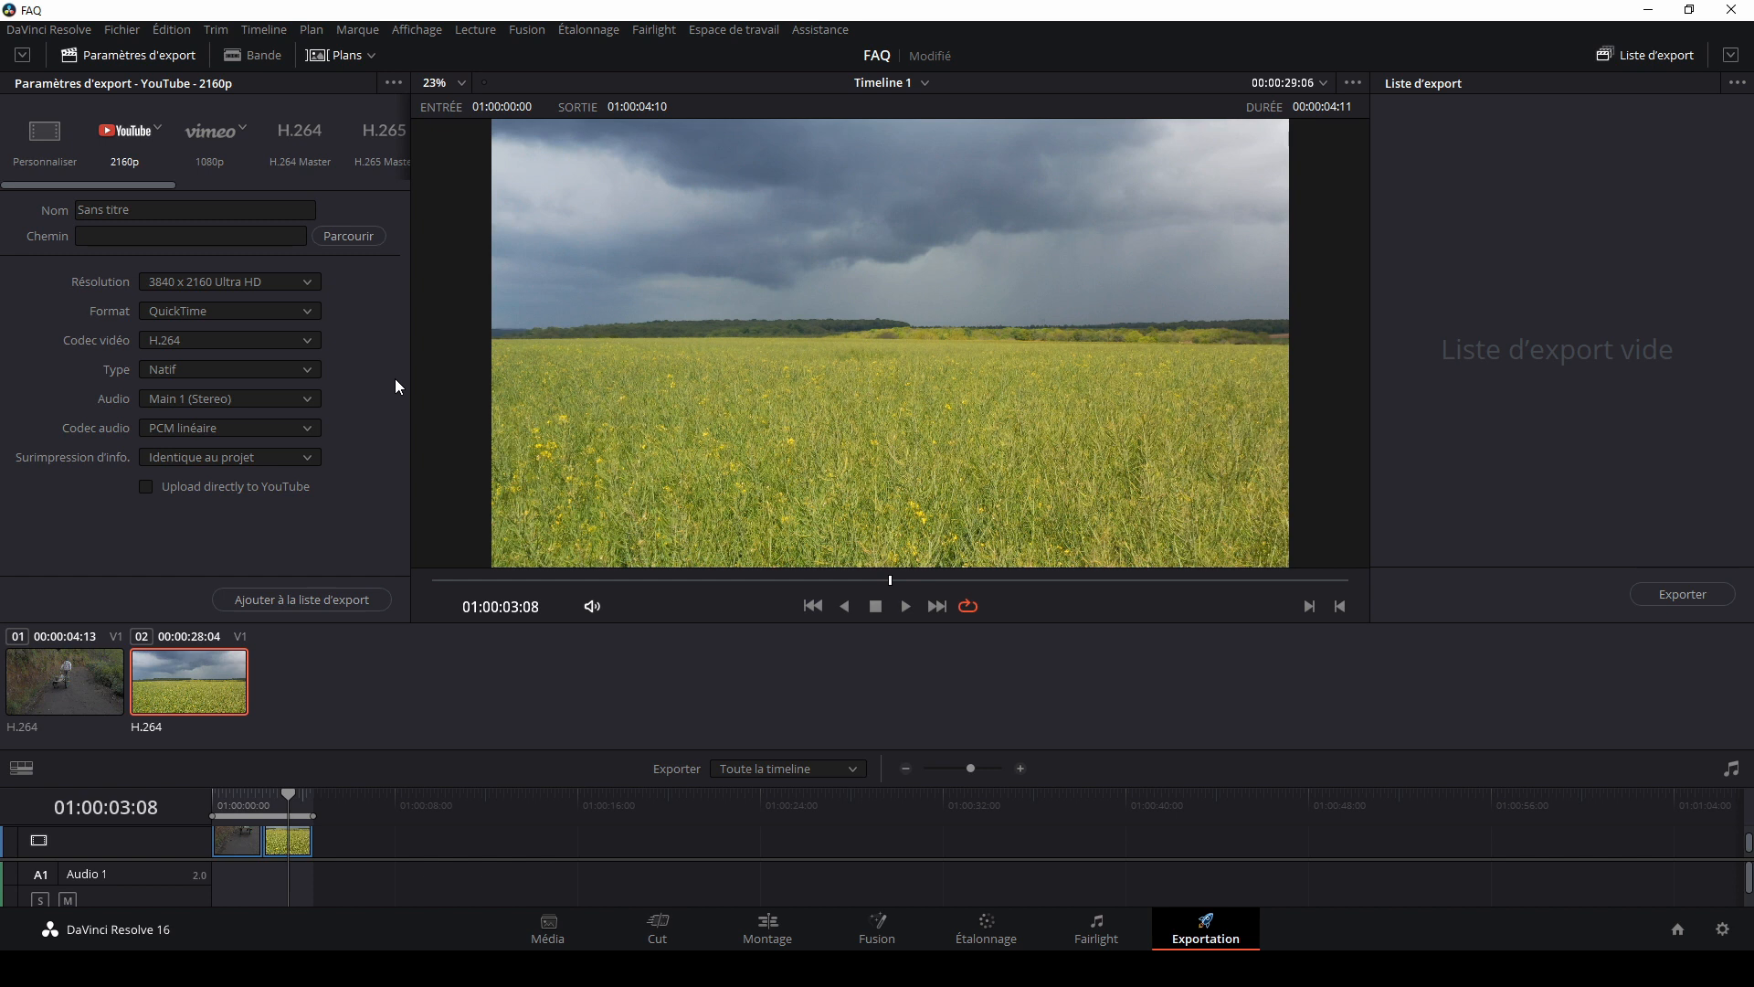
Step: Switch to the Personnaliser export settings and name the exported file "projet 1"
{"action": "left_click", "coordinate": [46, 133]}
{"action": "double_click", "coordinate": [117, 209]}
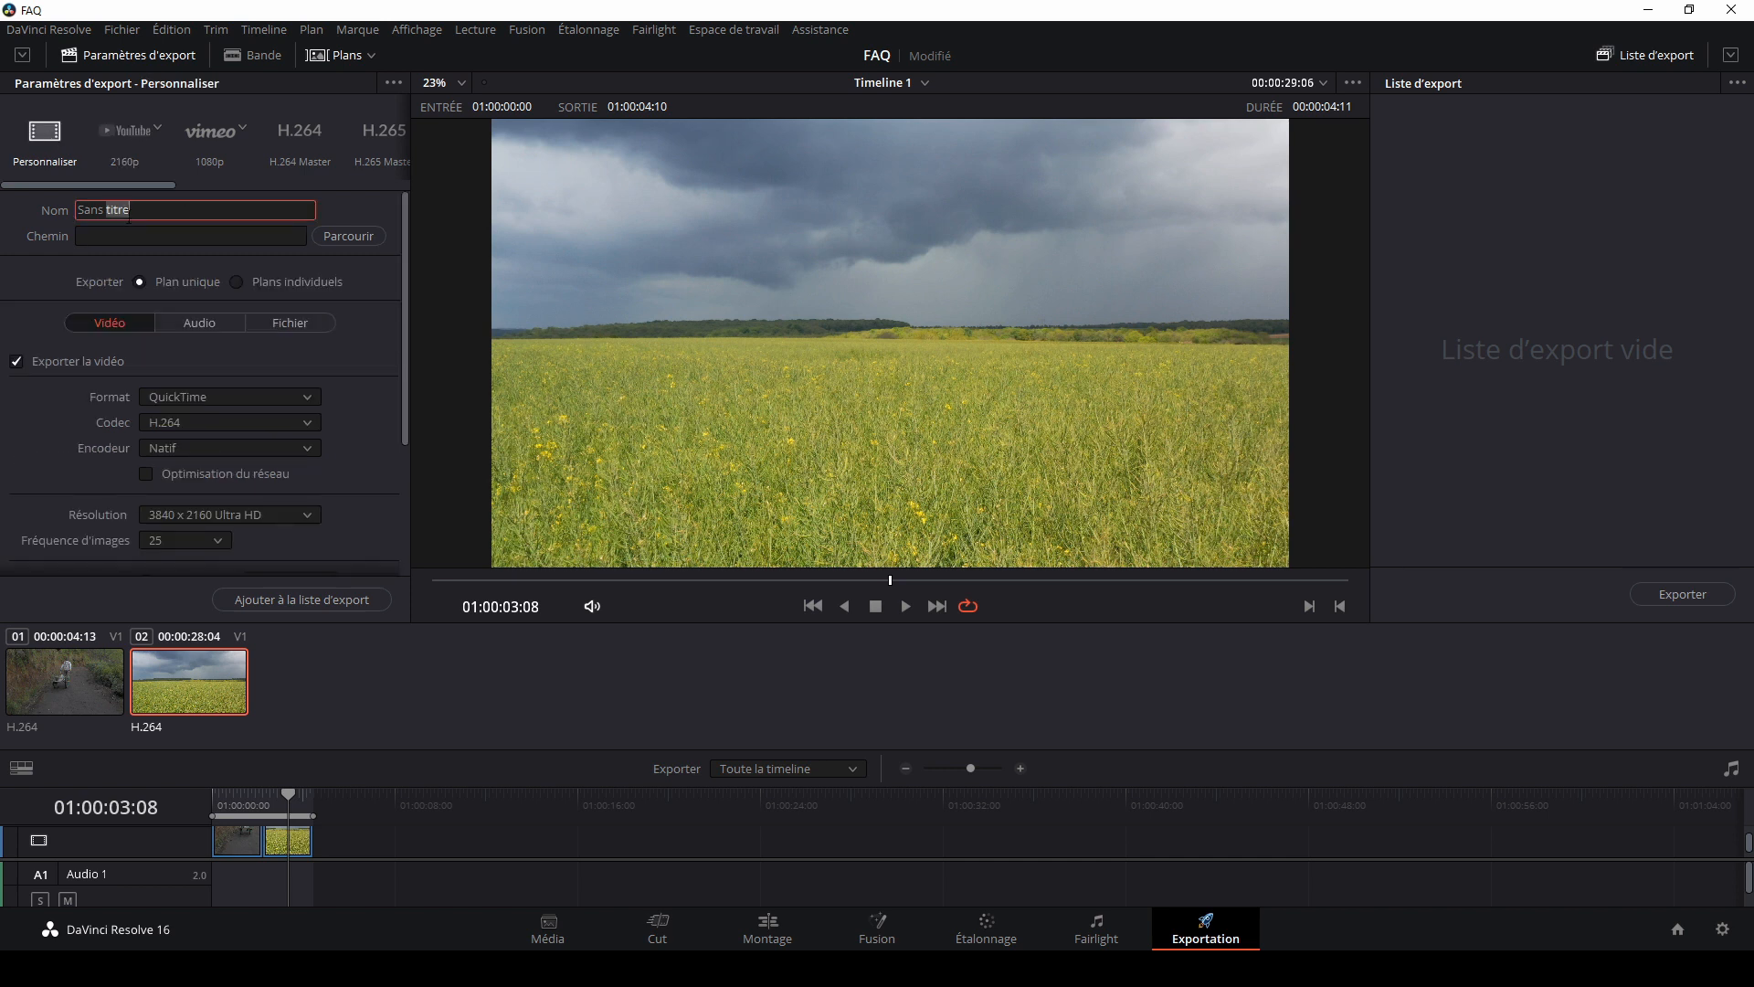
{"action": "key", "text": "BackSpace"}
{"action": "key", "text": "BackSpace"}
{"action": "key", "text": "BackSpace"}
{"action": "key", "text": "BackSpace"}
{"action": "key", "text": "BackSpace"}
{"action": "key", "text": "BackSpace"}
{"action": "type", "text": "projet 1"}
{"action": "key", "text": "Tab"}
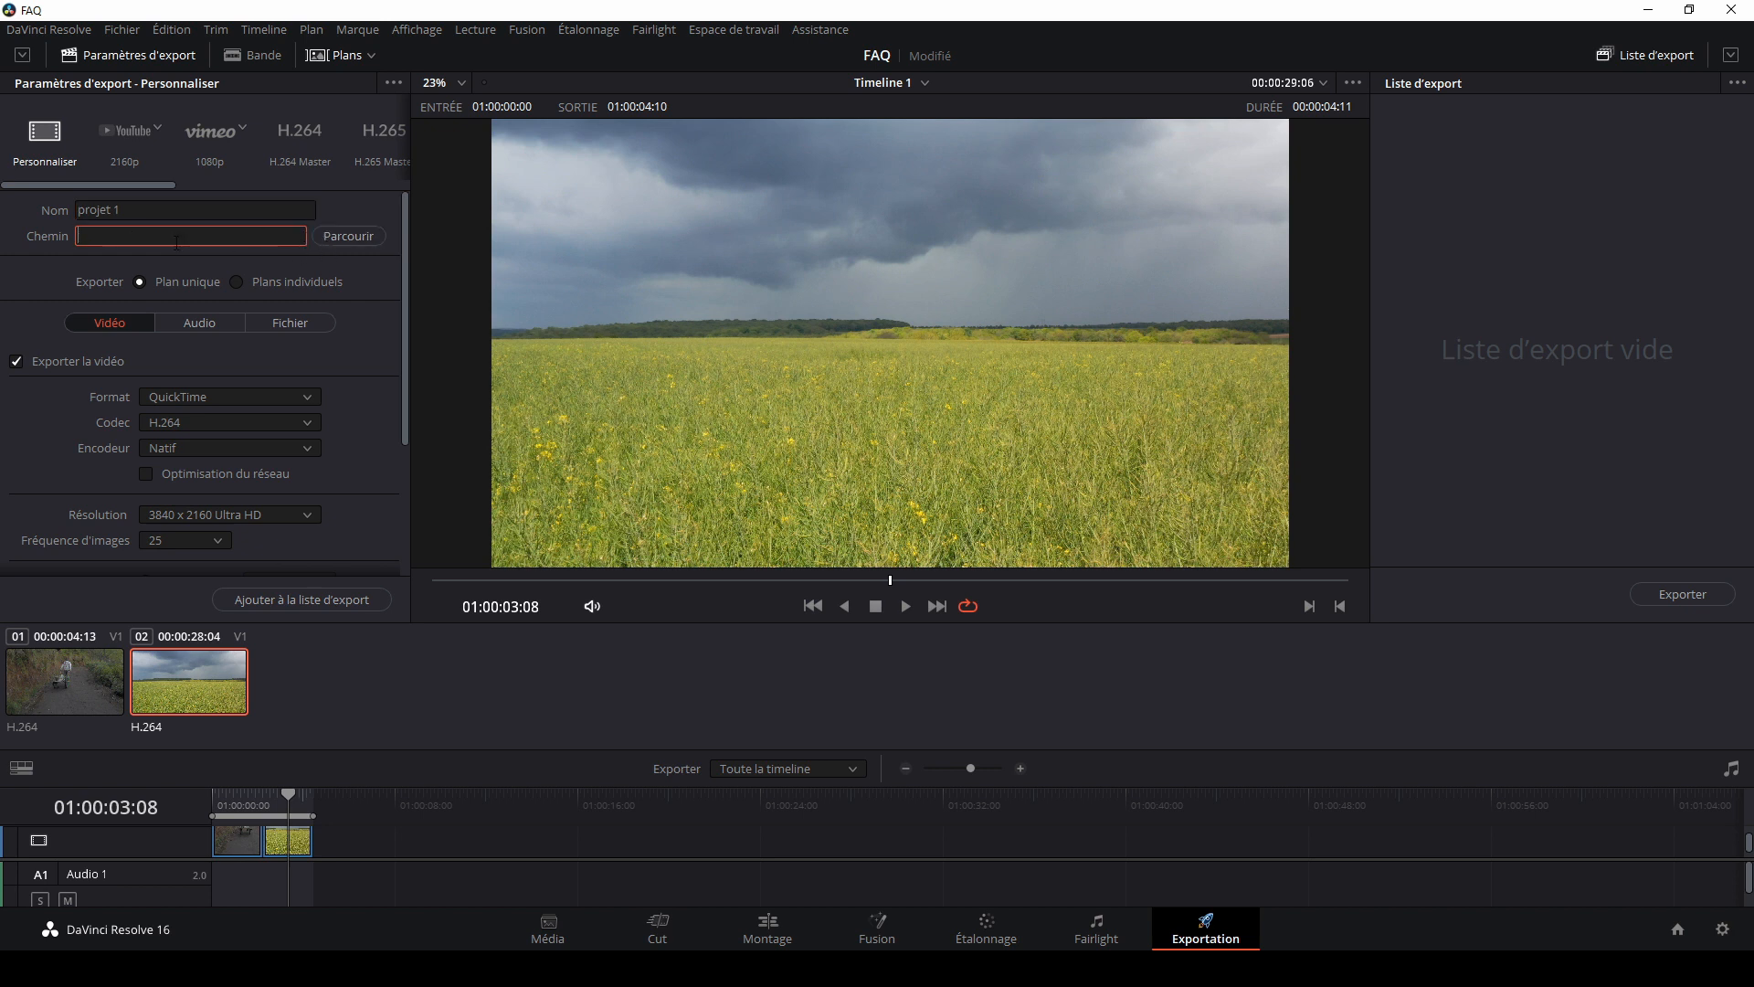
Step: Set the video export format to MP4
{"action": "scroll", "coordinate": [330, 389], "scroll_direction": "down", "scroll_amount": 2}
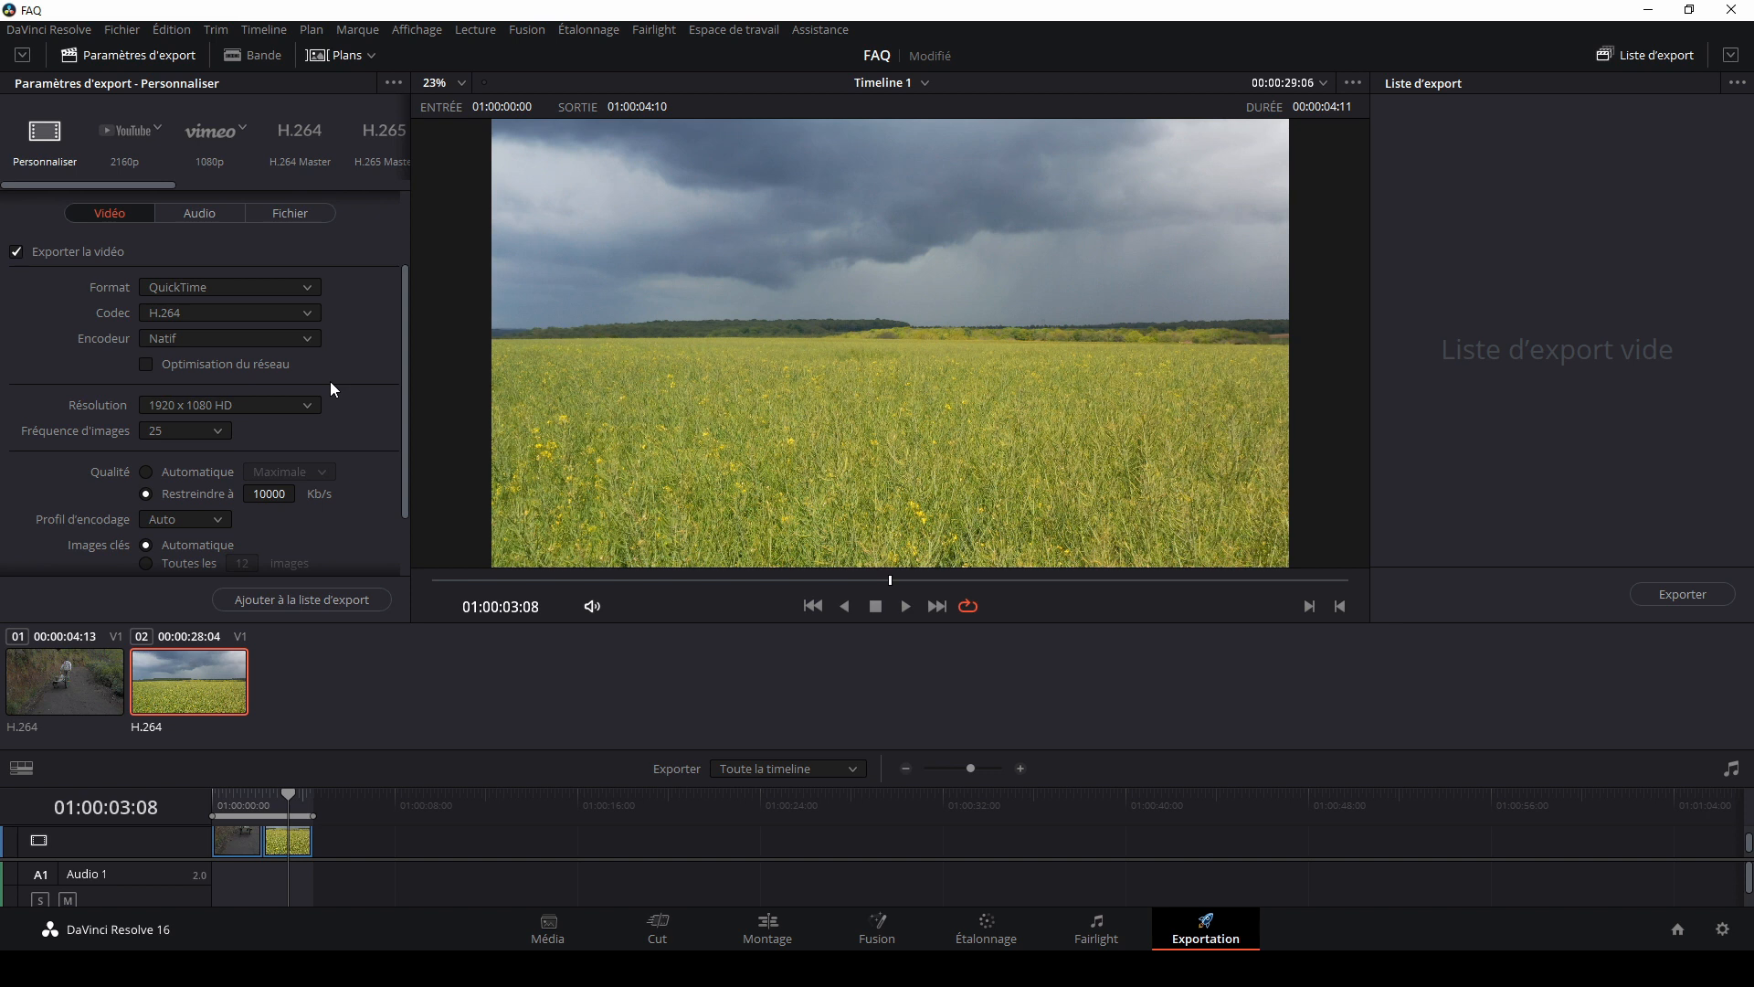
{"action": "left_click", "coordinate": [239, 291]}
{"action": "left_click", "coordinate": [199, 429]}
Step: Restrict the video export quality to 30000 Kb/s
{"action": "left_click_drag", "start_coordinate": [404, 429], "coordinate": [406, 495]}
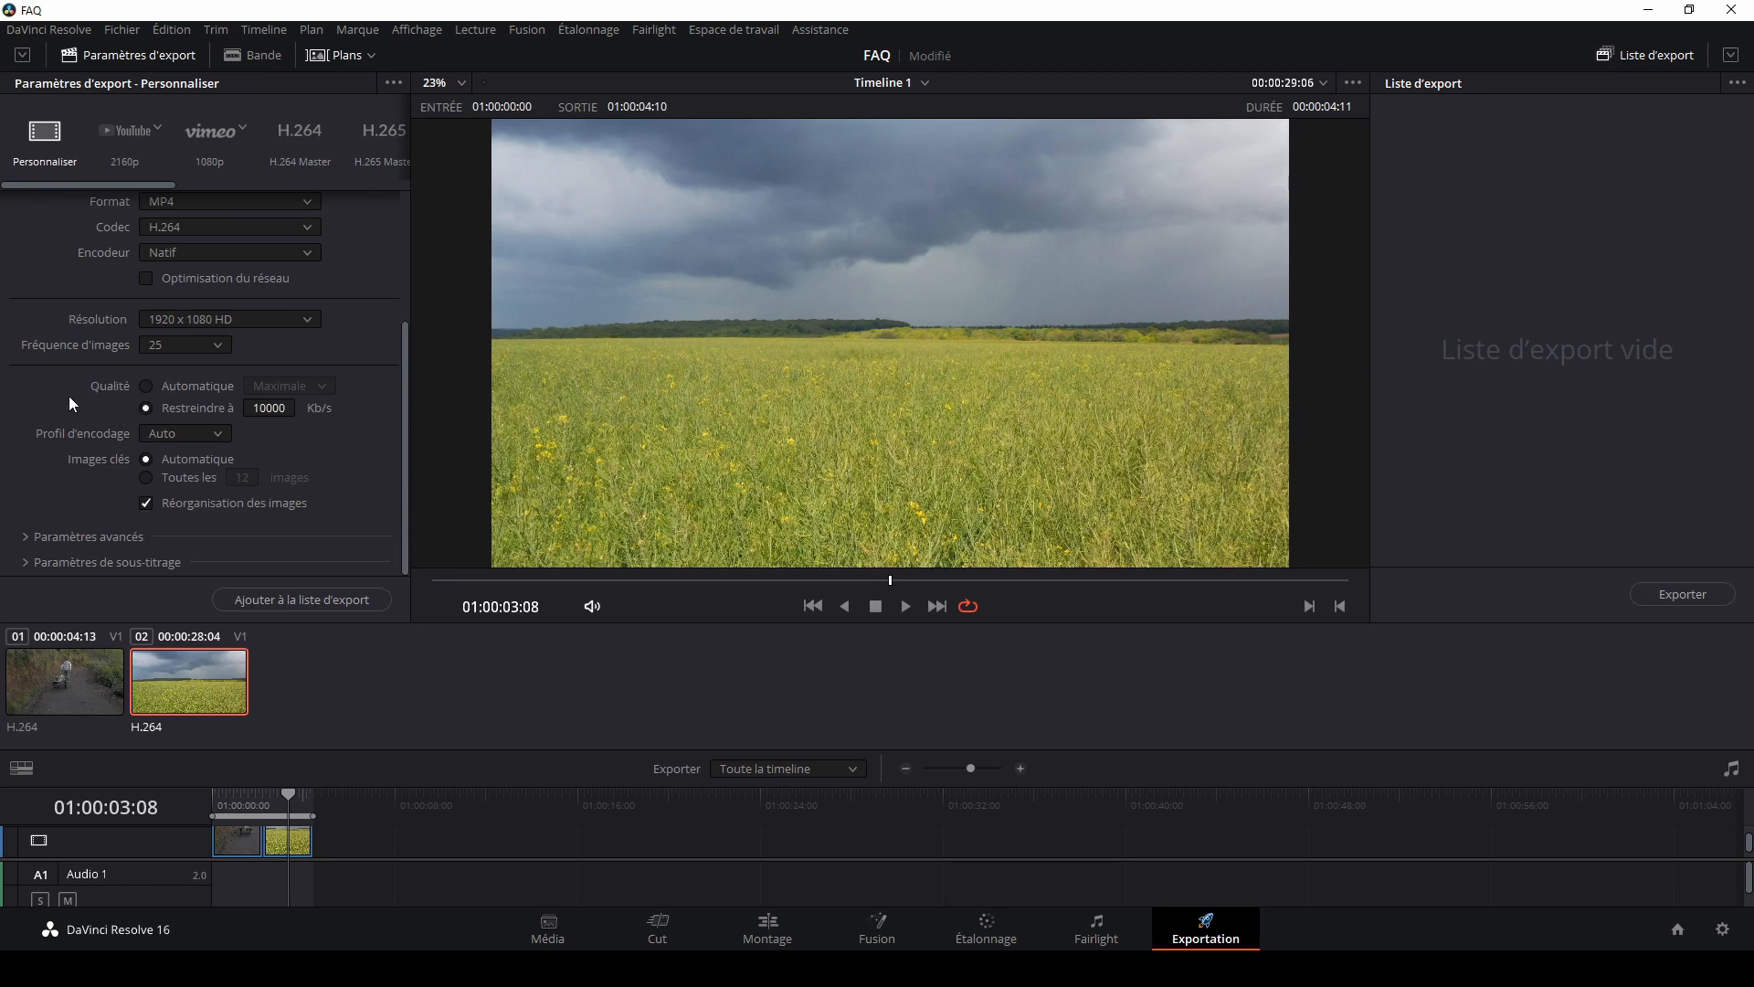
{"action": "left_click", "coordinate": [147, 387]}
{"action": "left_click", "coordinate": [146, 409]}
{"action": "left_click", "coordinate": [281, 407]}
{"action": "key", "text": "BackSpace"}
{"action": "key", "text": "BackSpace"}
{"action": "key", "text": "BackSpace"}
{"action": "key", "text": "BackSpace"}
{"action": "key", "text": "BackSpace"}
{"action": "type", "text": "8000"}
{"action": "type", "text": "30000"}
Step: Review the audio export settings and return to the video settings
{"action": "scroll", "coordinate": [320, 442], "scroll_direction": "up", "scroll_amount": 3}
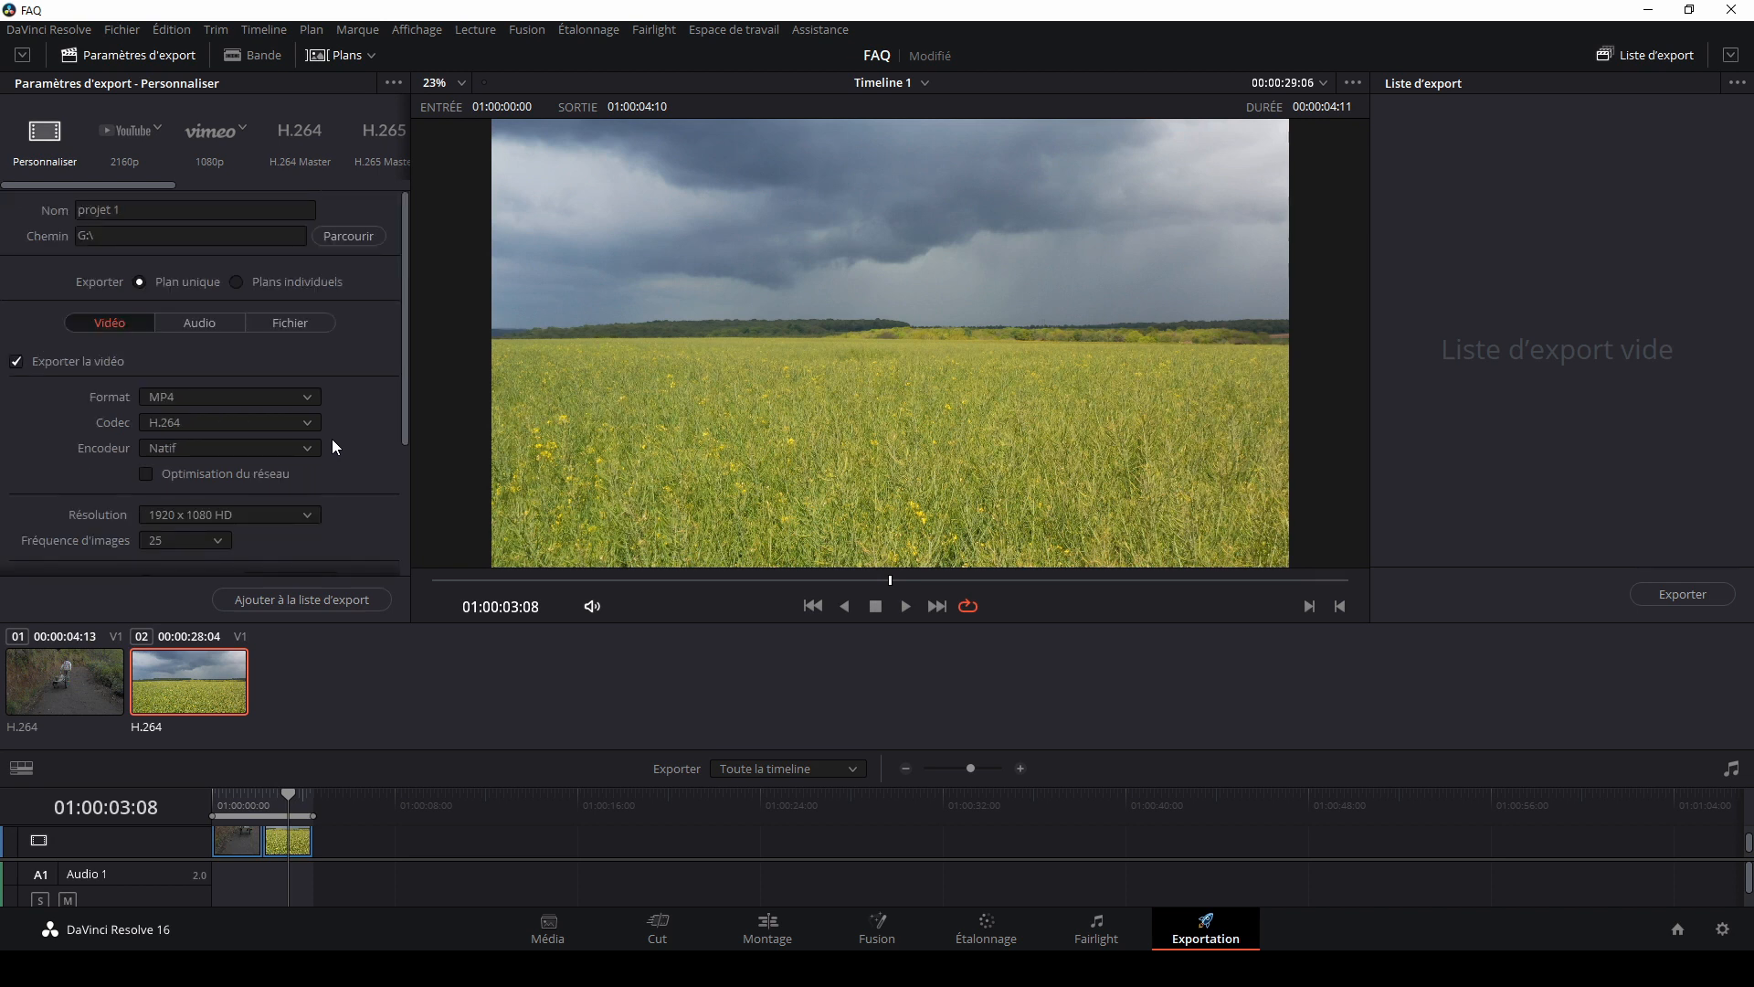
{"action": "left_click", "coordinate": [199, 322]}
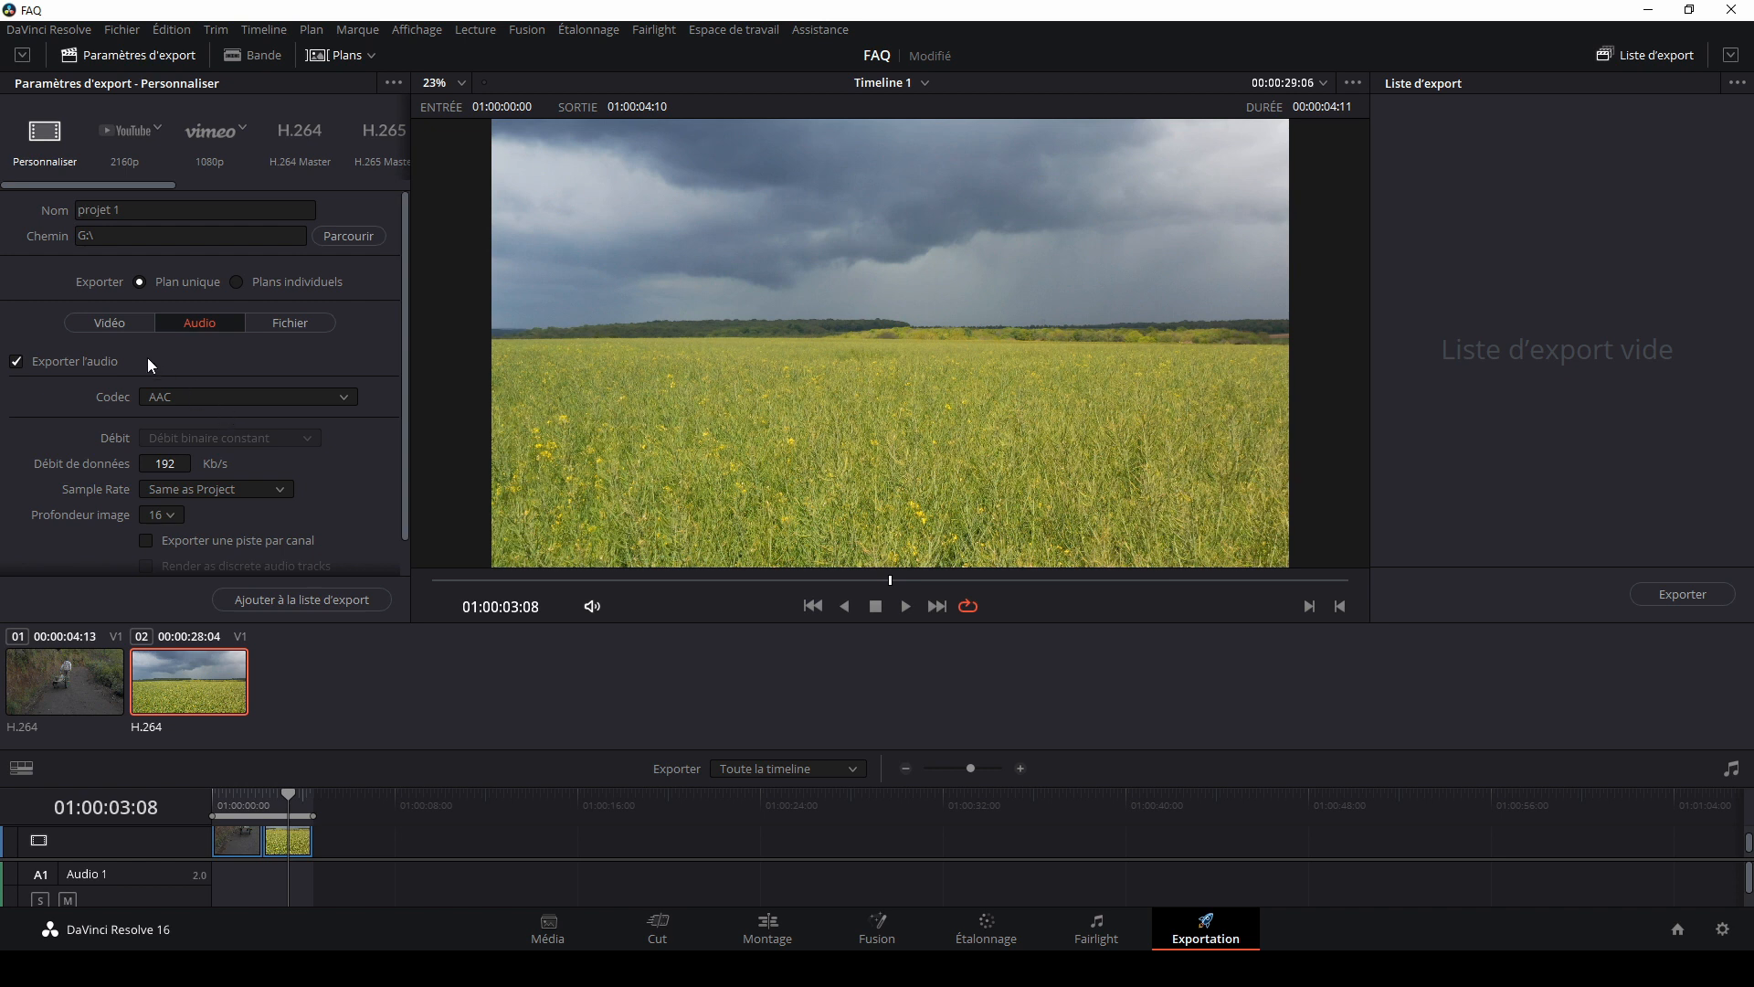
{"action": "left_click", "coordinate": [110, 323]}
Step: Look over the video export settings and add the configured job to the export list
{"action": "scroll", "coordinate": [381, 431], "scroll_direction": "down", "scroll_amount": 4}
{"action": "scroll", "coordinate": [384, 447], "scroll_direction": "up", "scroll_amount": 1}
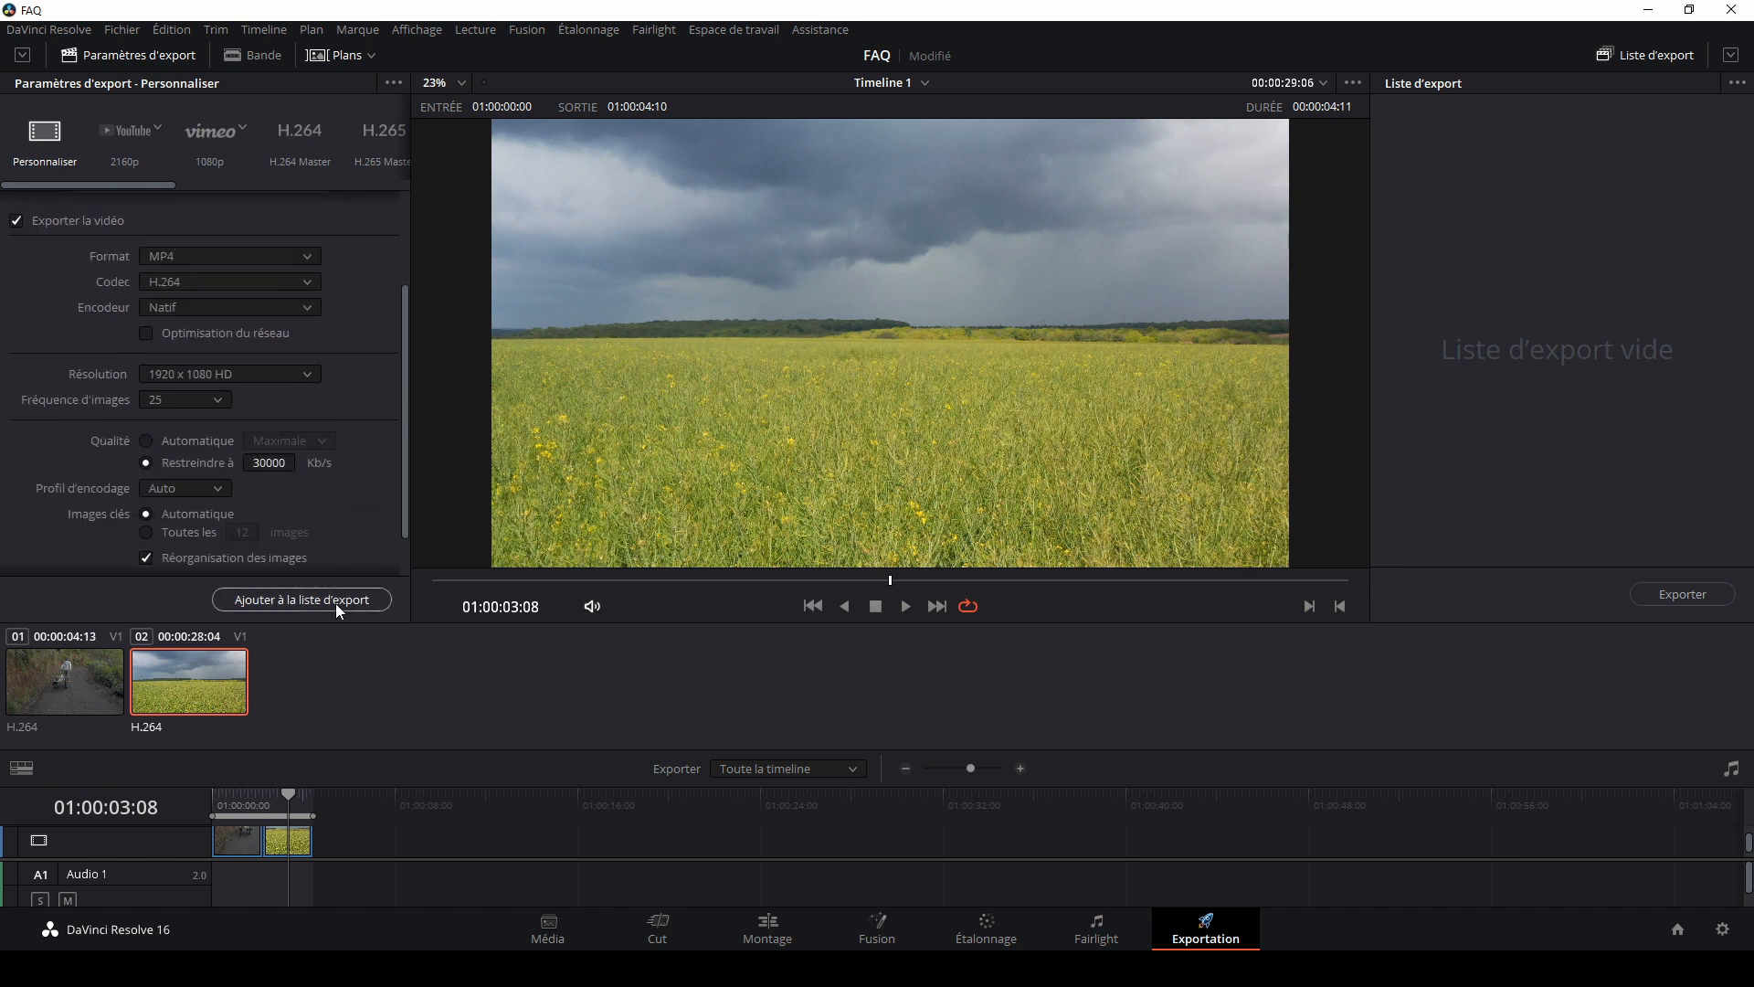
{"action": "left_click", "coordinate": [337, 603]}
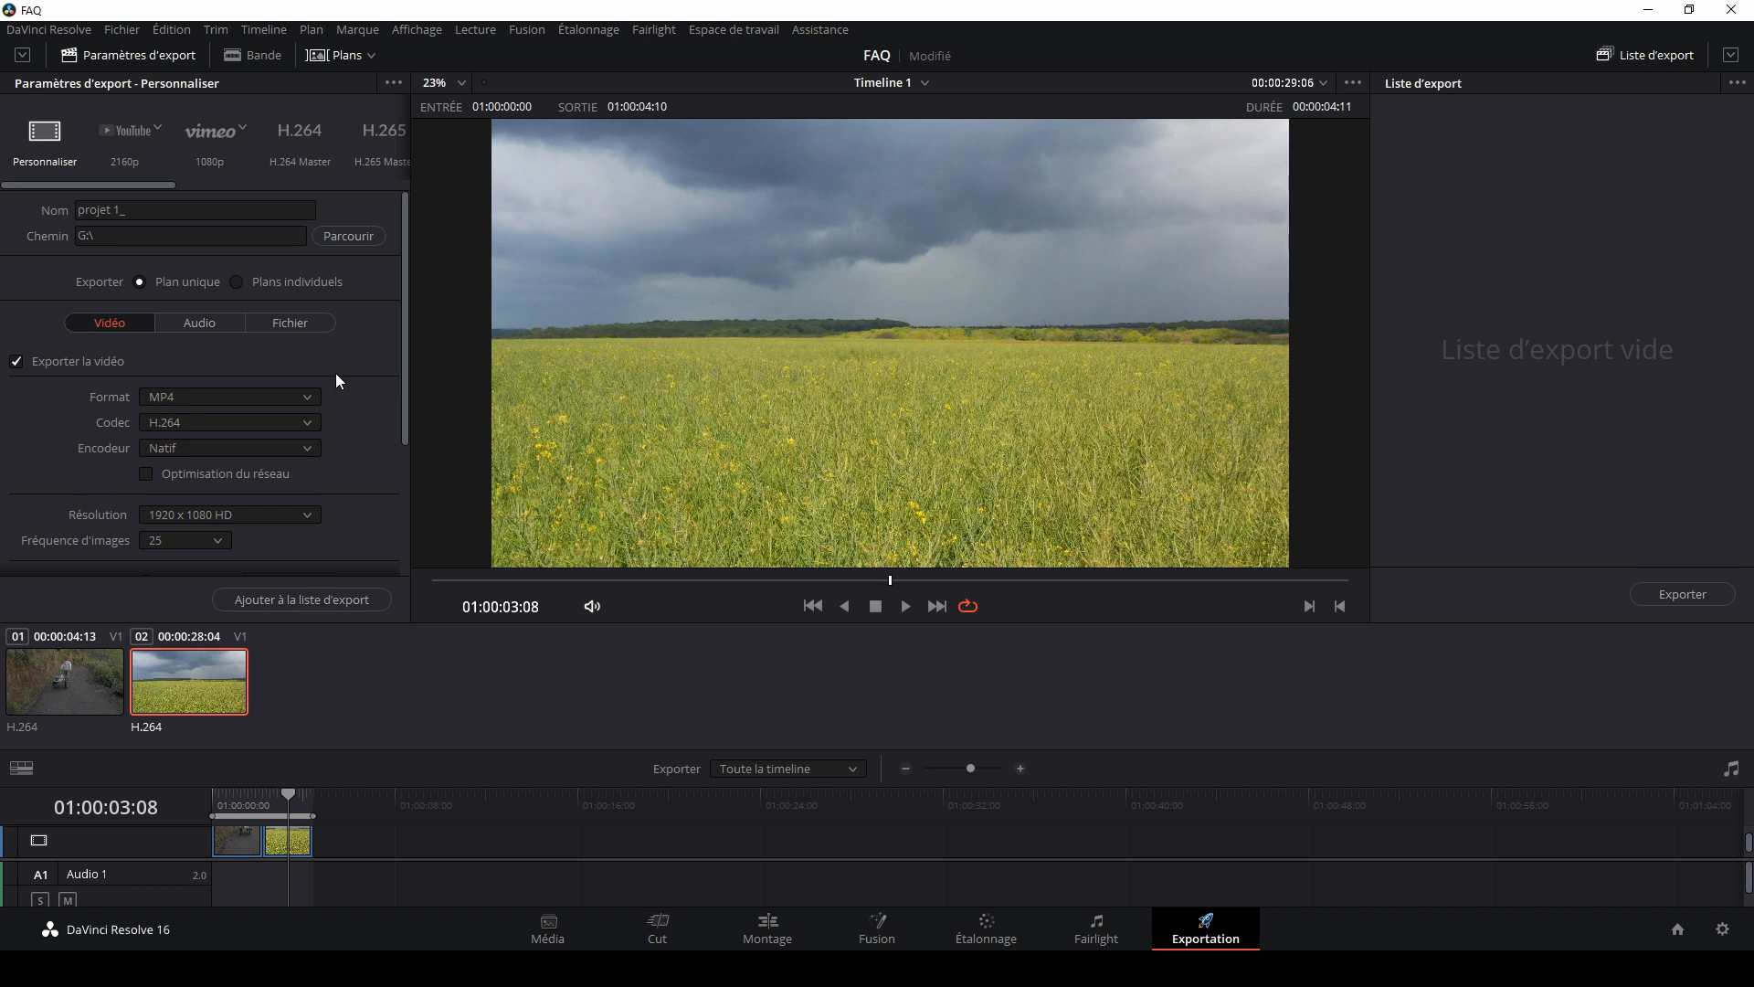
Step: Check the export name, path and resolution, and open the project settings to compare the timeline resolution
{"action": "left_click", "coordinate": [169, 213]}
{"action": "left_click", "coordinate": [143, 234]}
{"action": "scroll", "coordinate": [160, 251], "scroll_direction": "down", "scroll_amount": 2}
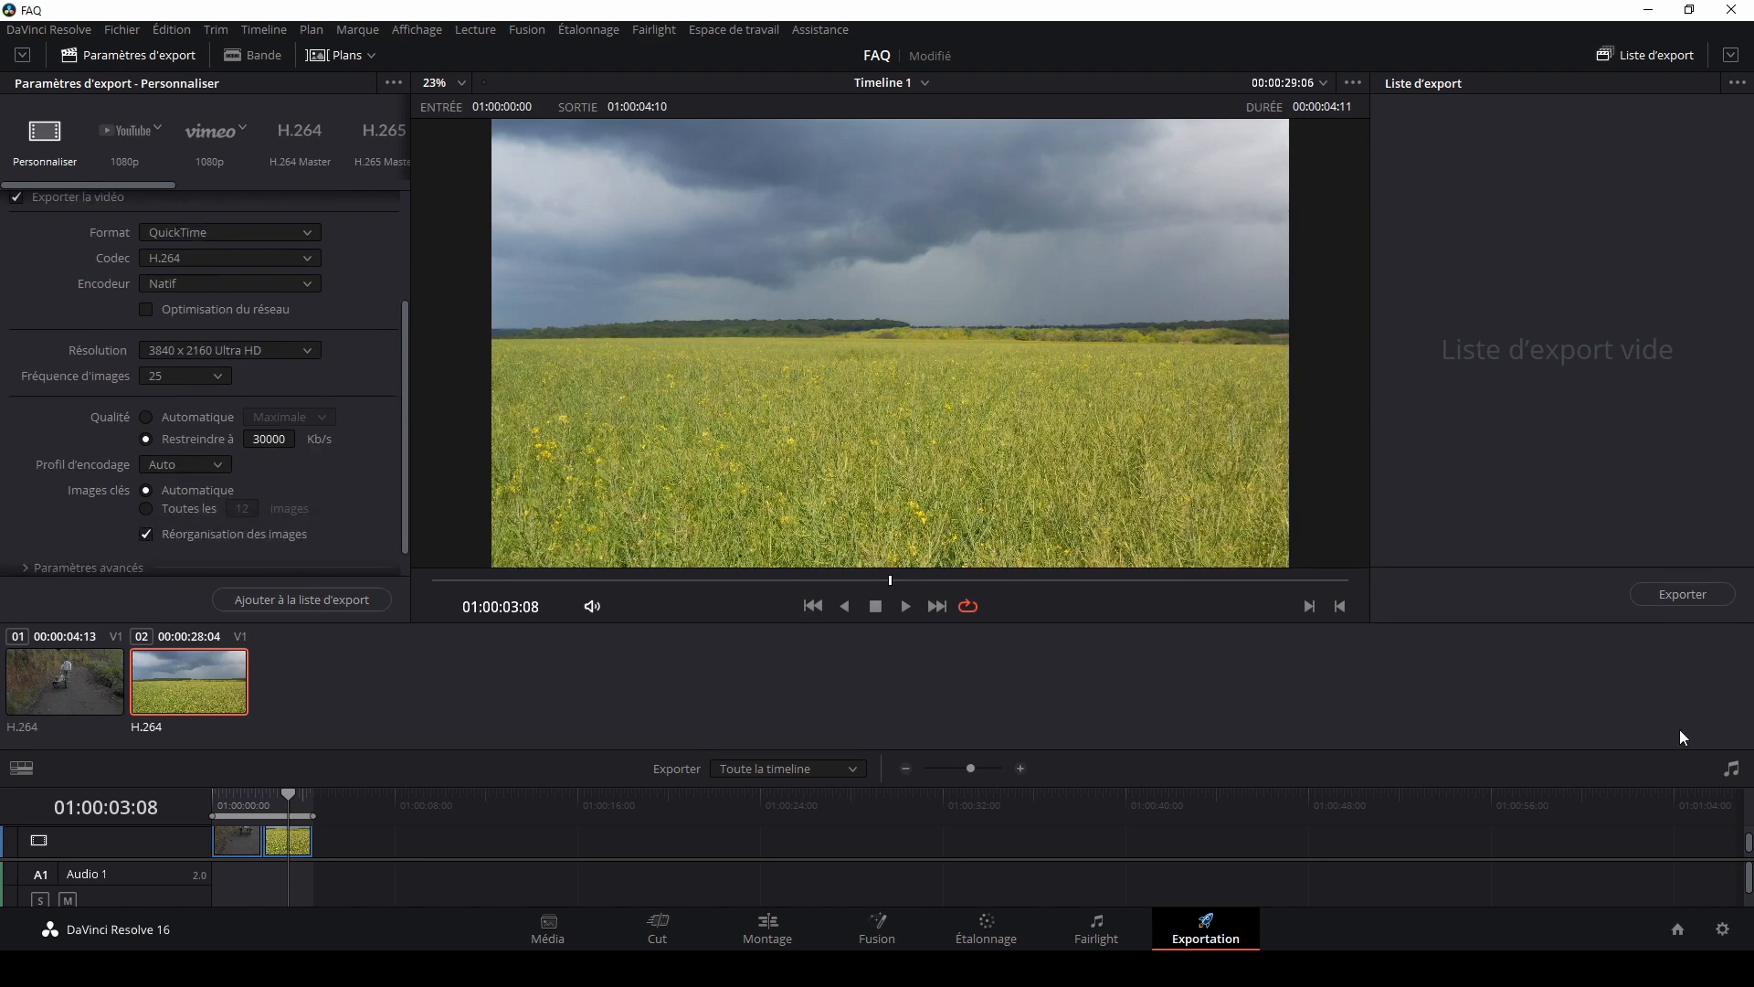
{"action": "left_click", "coordinate": [1723, 928]}
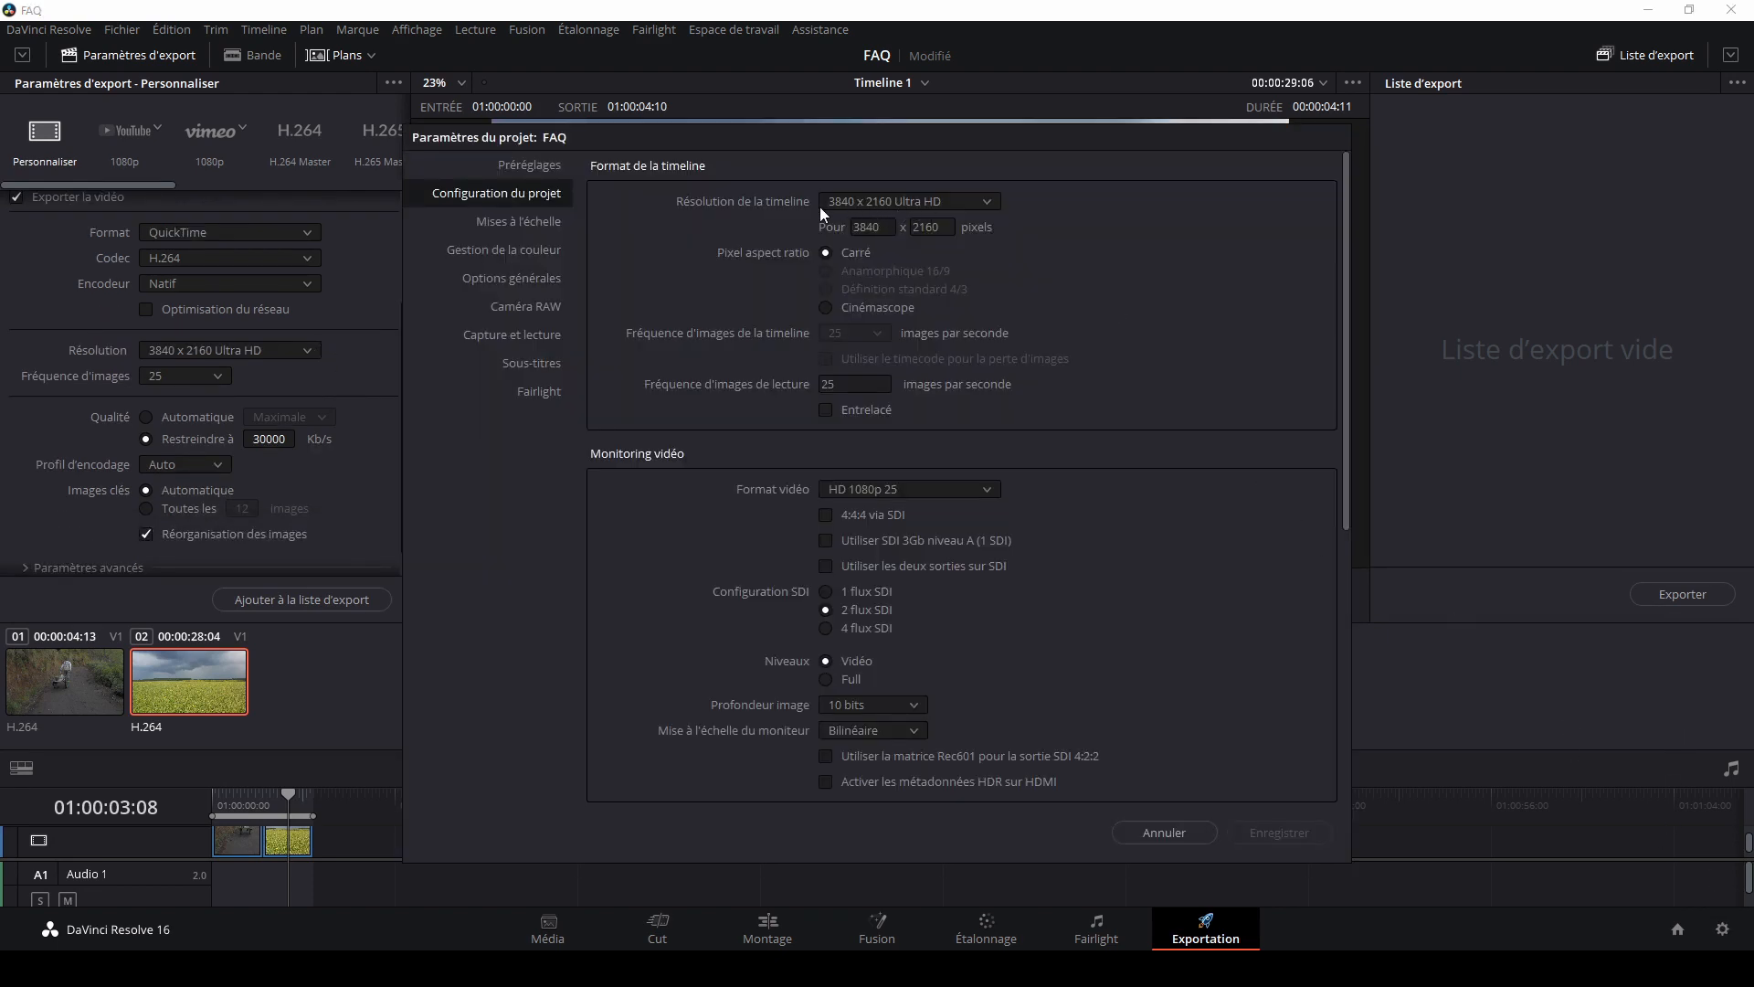
Step: Leave the project settings, choose 3840 x 2160 Ultra HD as the export resolution and check the frame rate
{"action": "left_click", "coordinate": [1163, 833]}
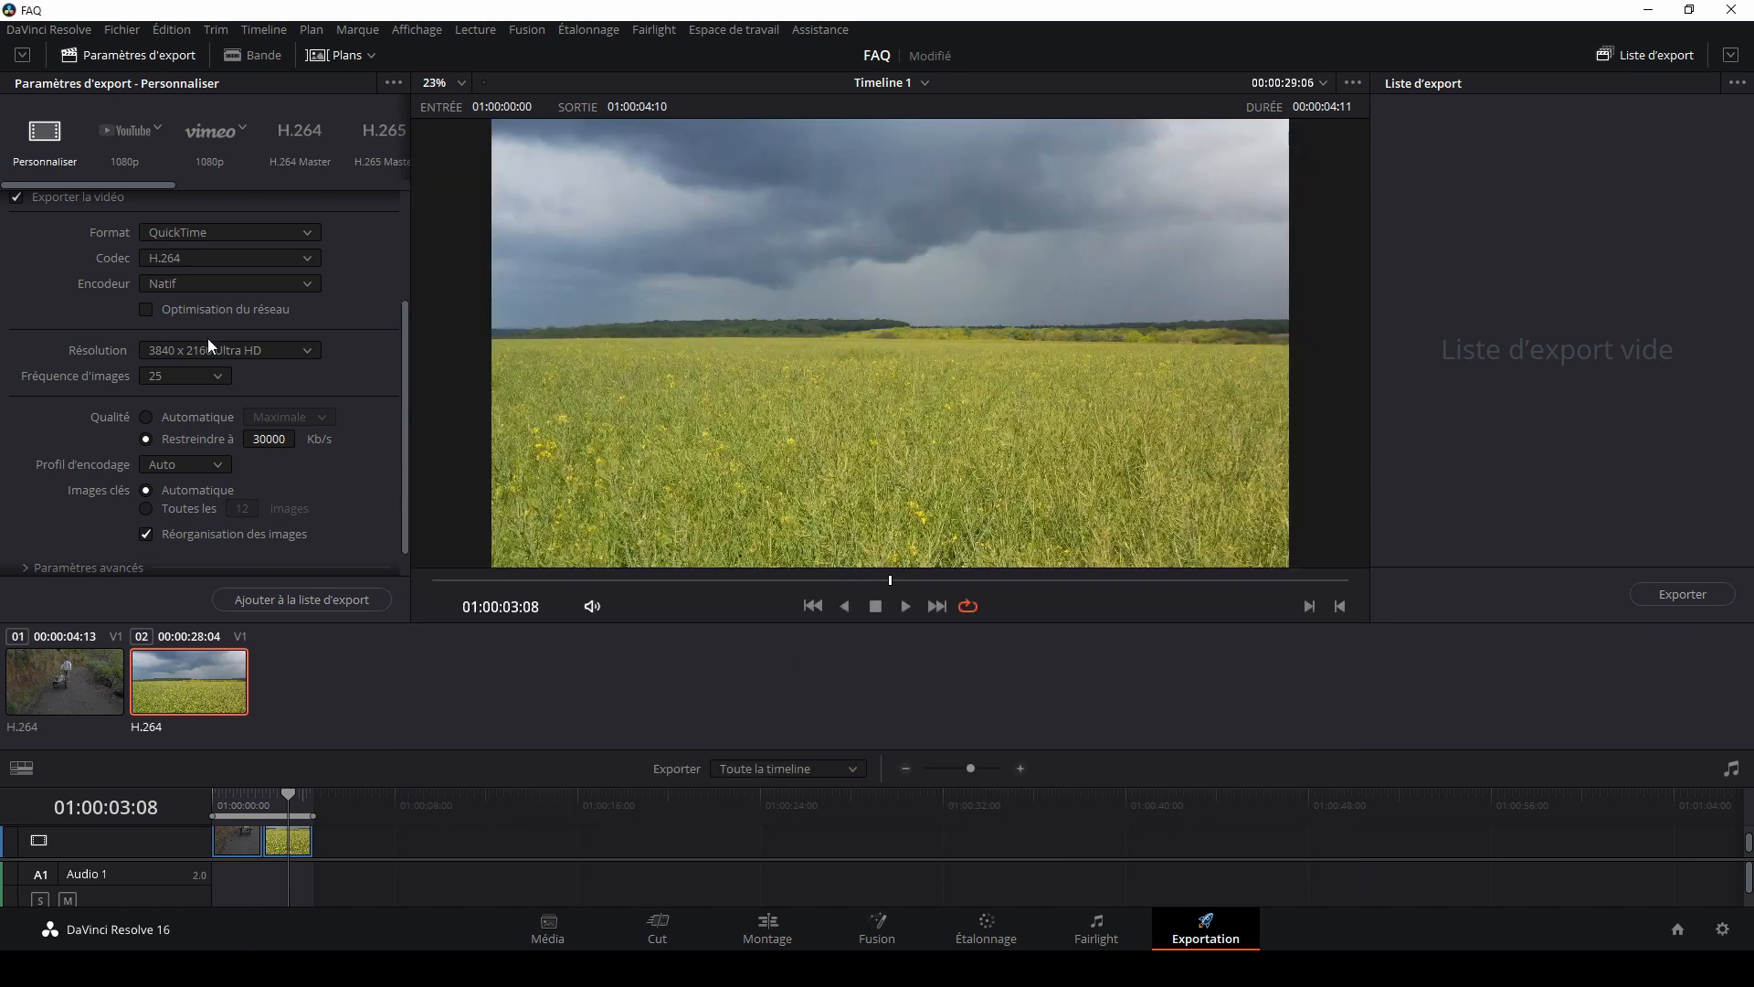
{"action": "left_click", "coordinate": [230, 349]}
{"action": "left_click", "coordinate": [223, 519]}
{"action": "left_click", "coordinate": [221, 374]}
{"action": "left_click", "coordinate": [212, 370]}
Step: Restrict the export quality to 90000 Kb/s and export the timeline through the export list
{"action": "left_click", "coordinate": [274, 438]}
{"action": "double_click", "coordinate": [274, 439]}
{"action": "type", "text": "90000"}
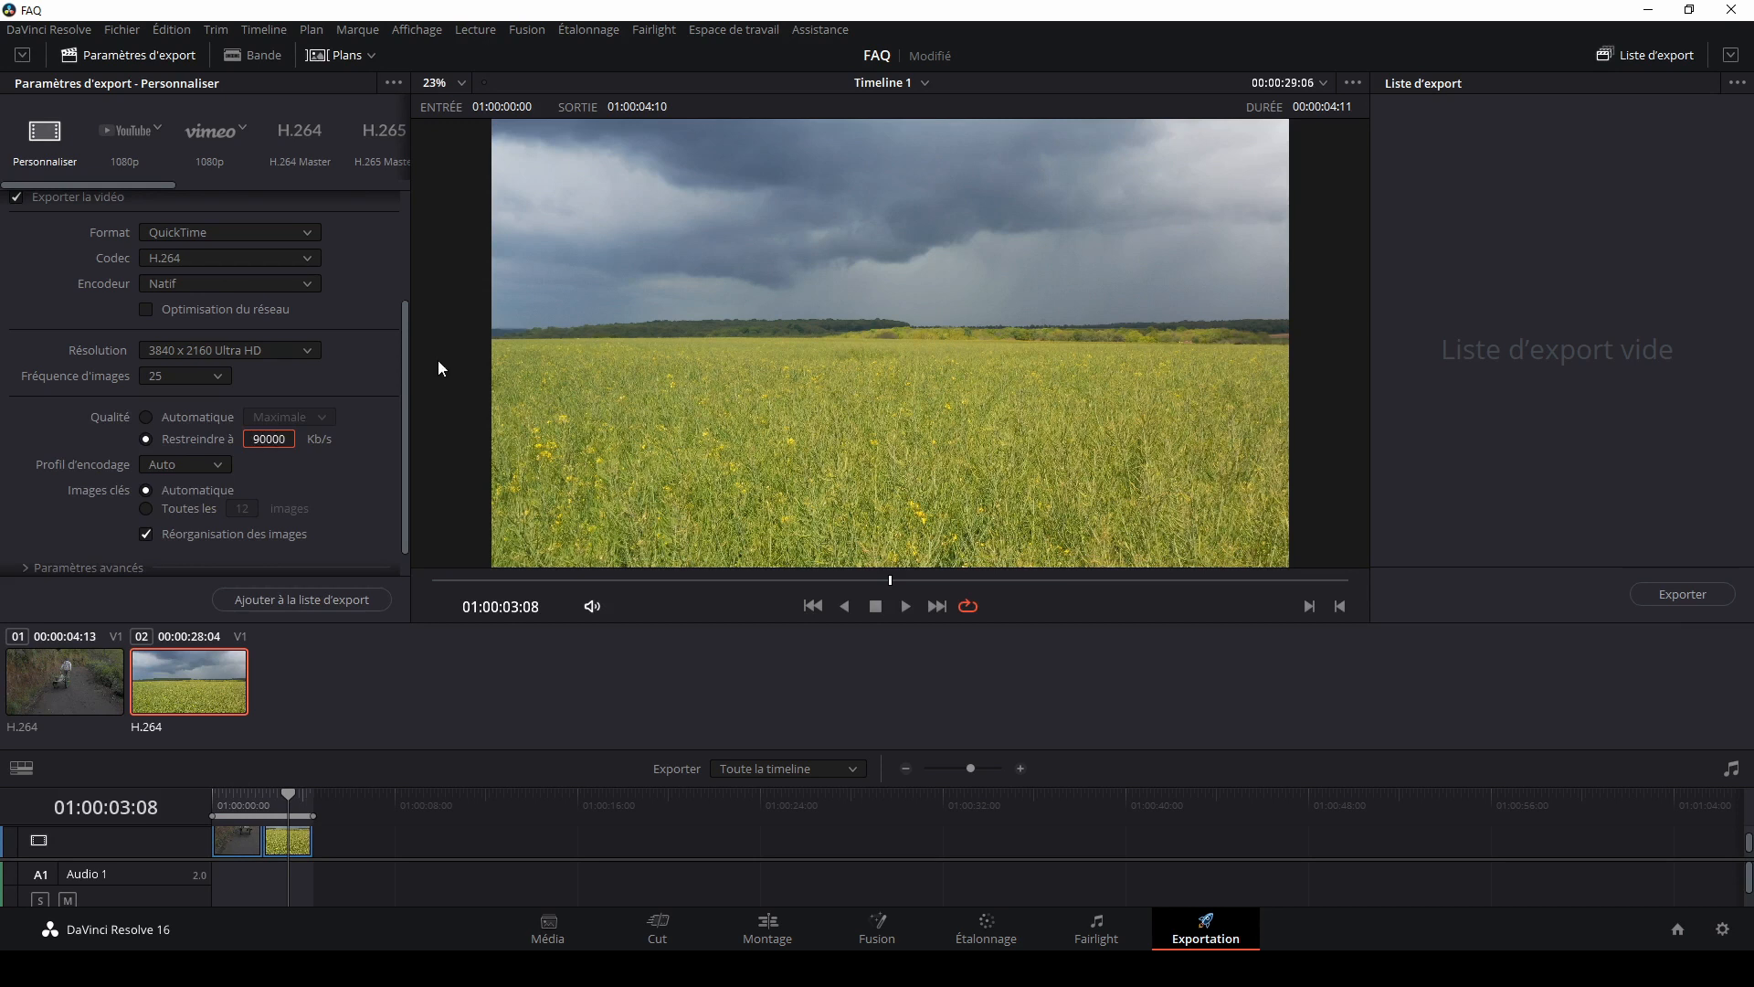
{"action": "left_click", "coordinate": [334, 601]}
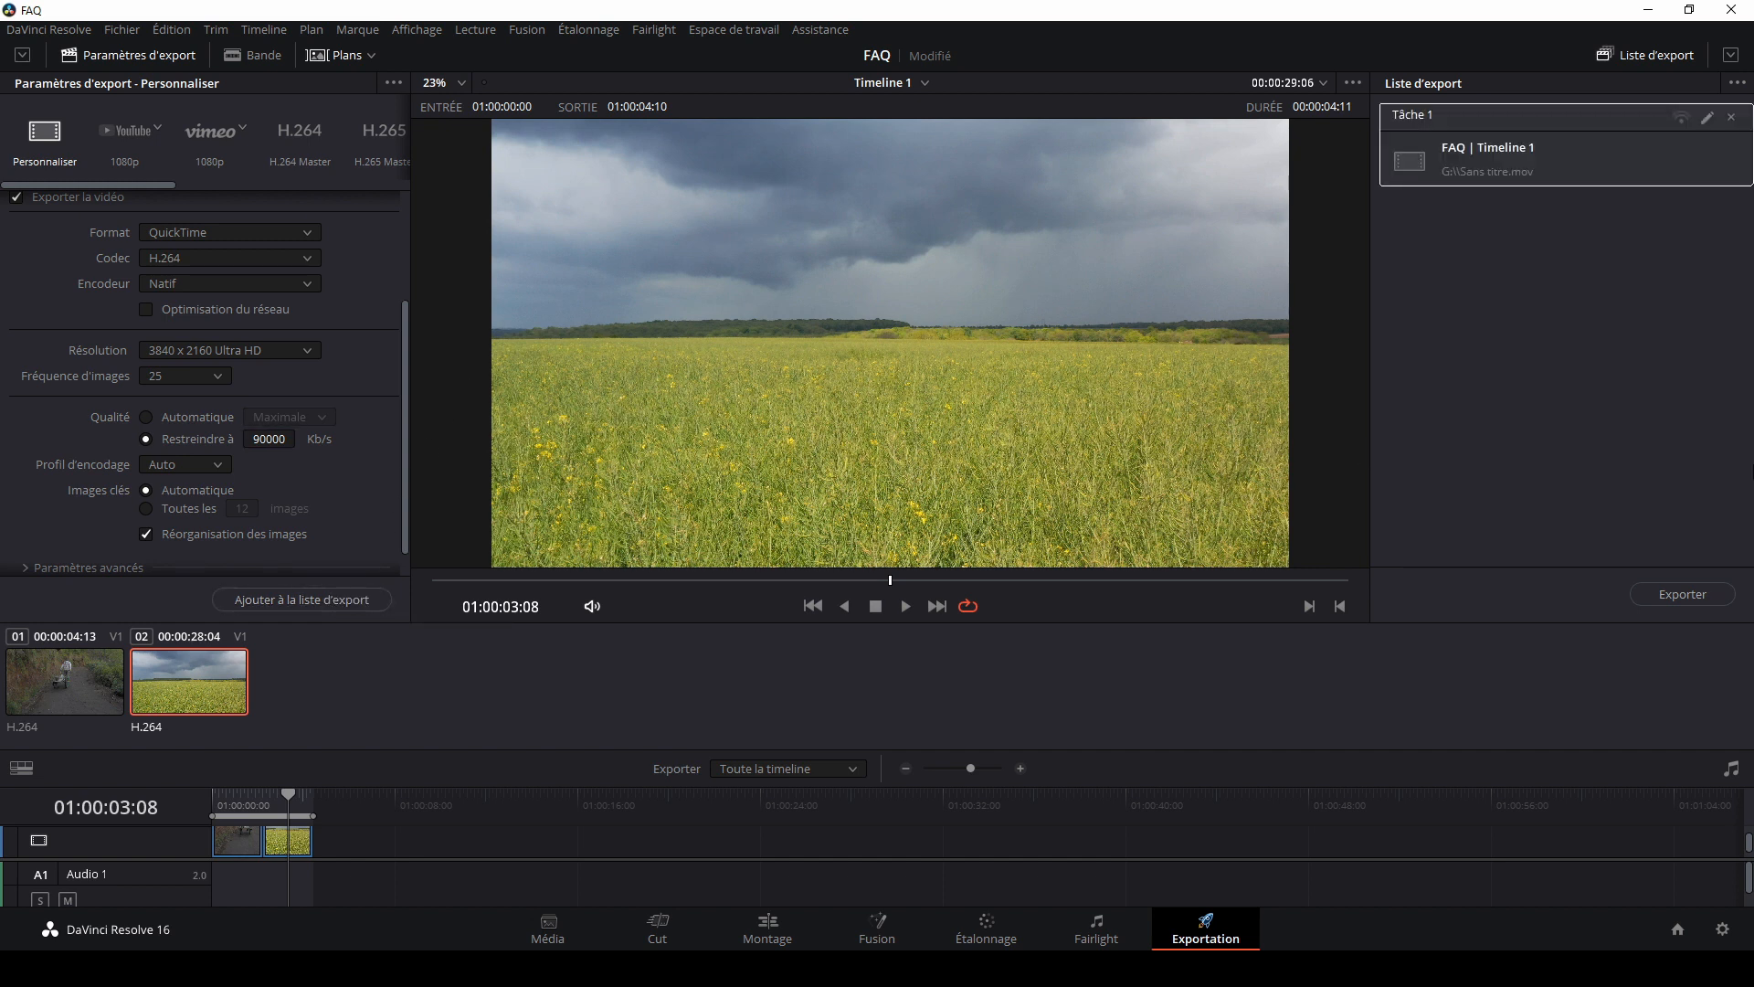
{"action": "left_click", "coordinate": [1690, 595]}
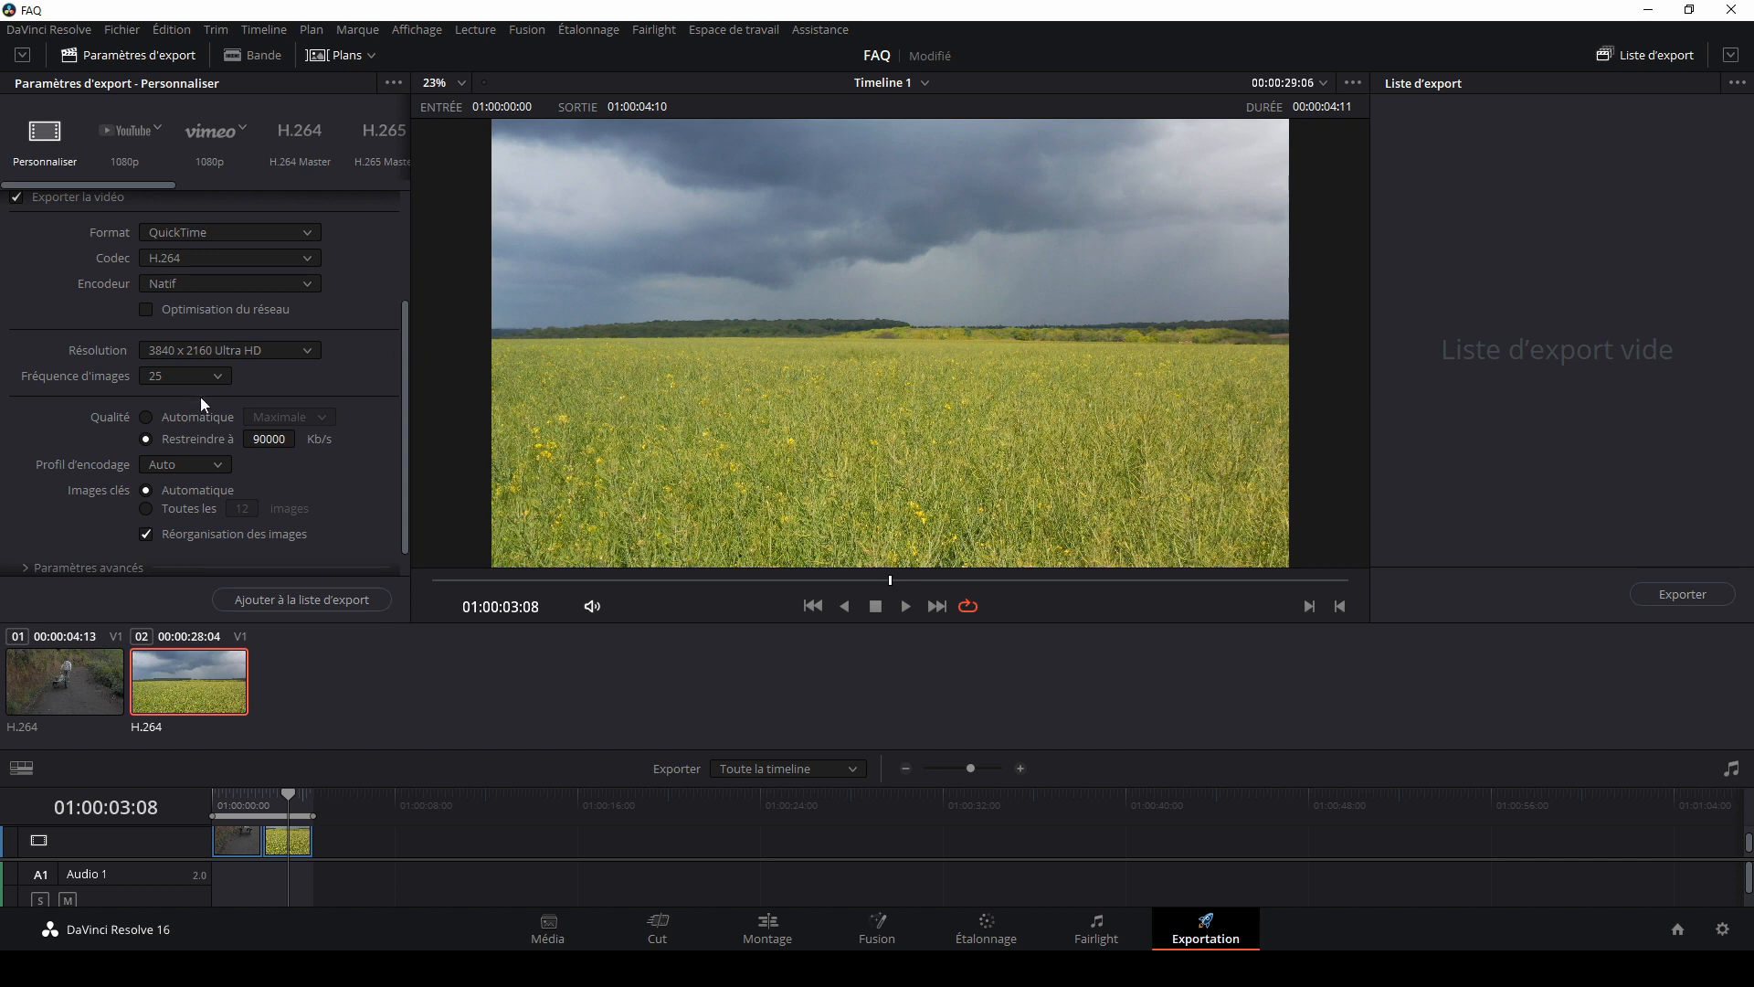
Step: Check the export resolution choices around 3840 x 2160 Ultra HD and dismiss the project settings
{"action": "left_click", "coordinate": [254, 352]}
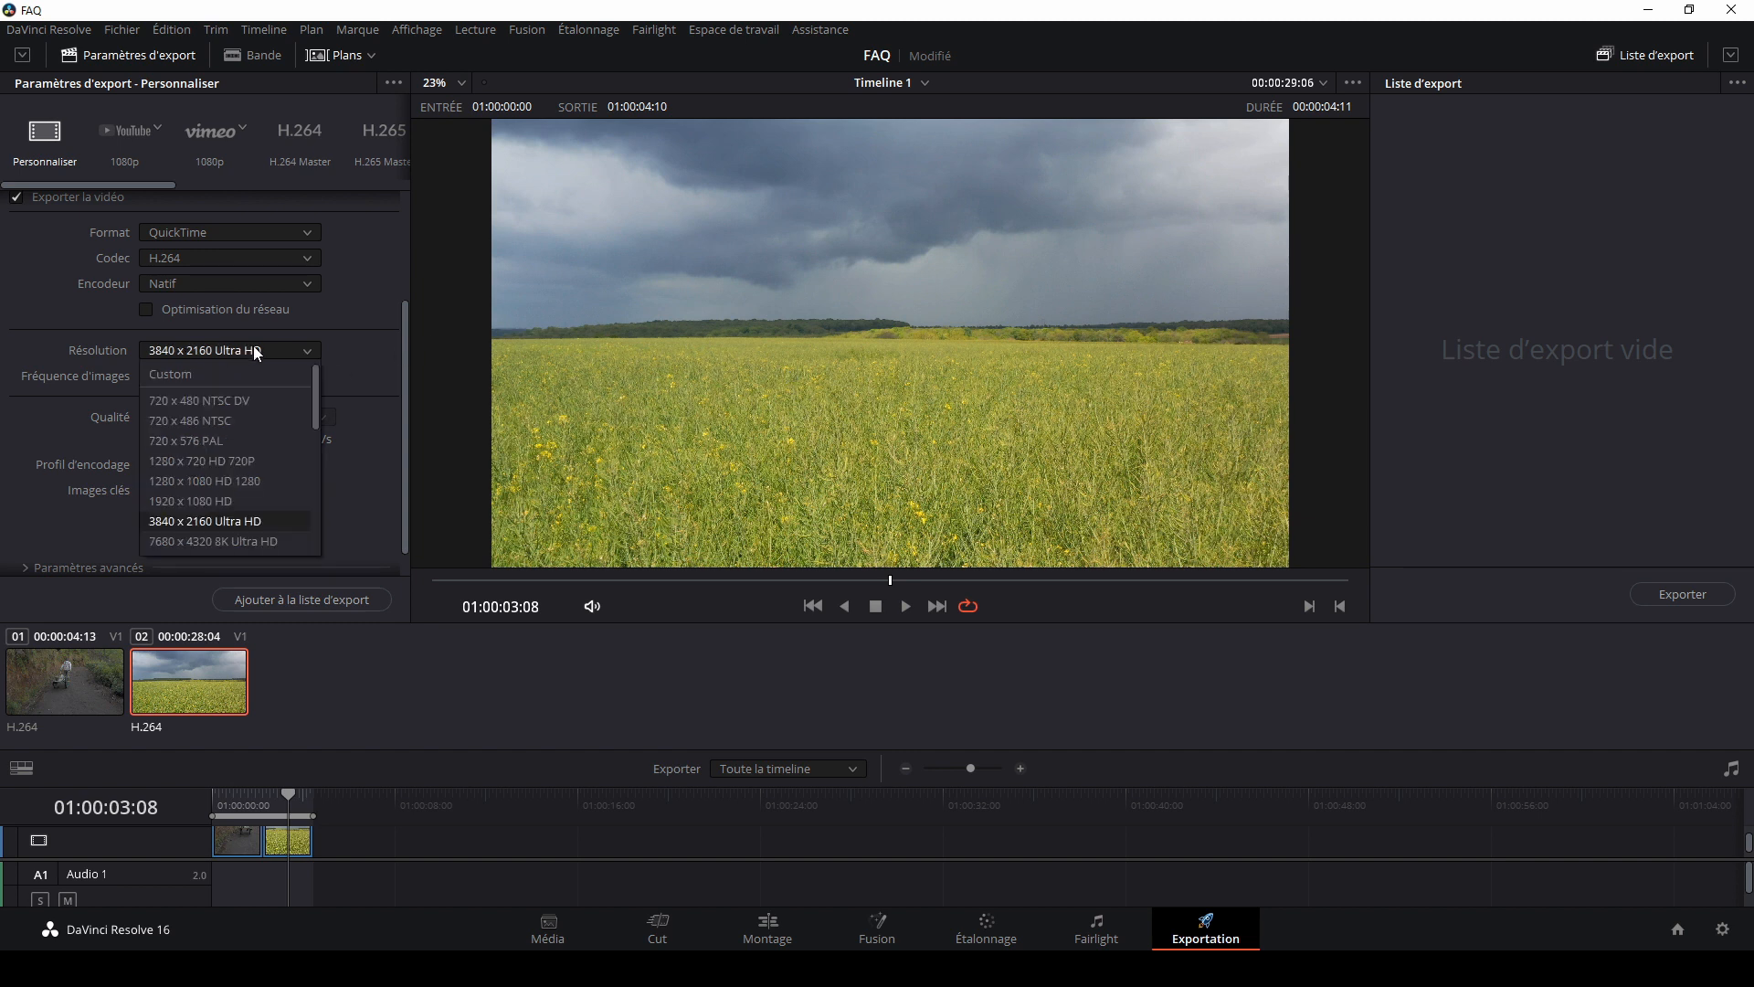
{"action": "left_click", "coordinate": [241, 522]}
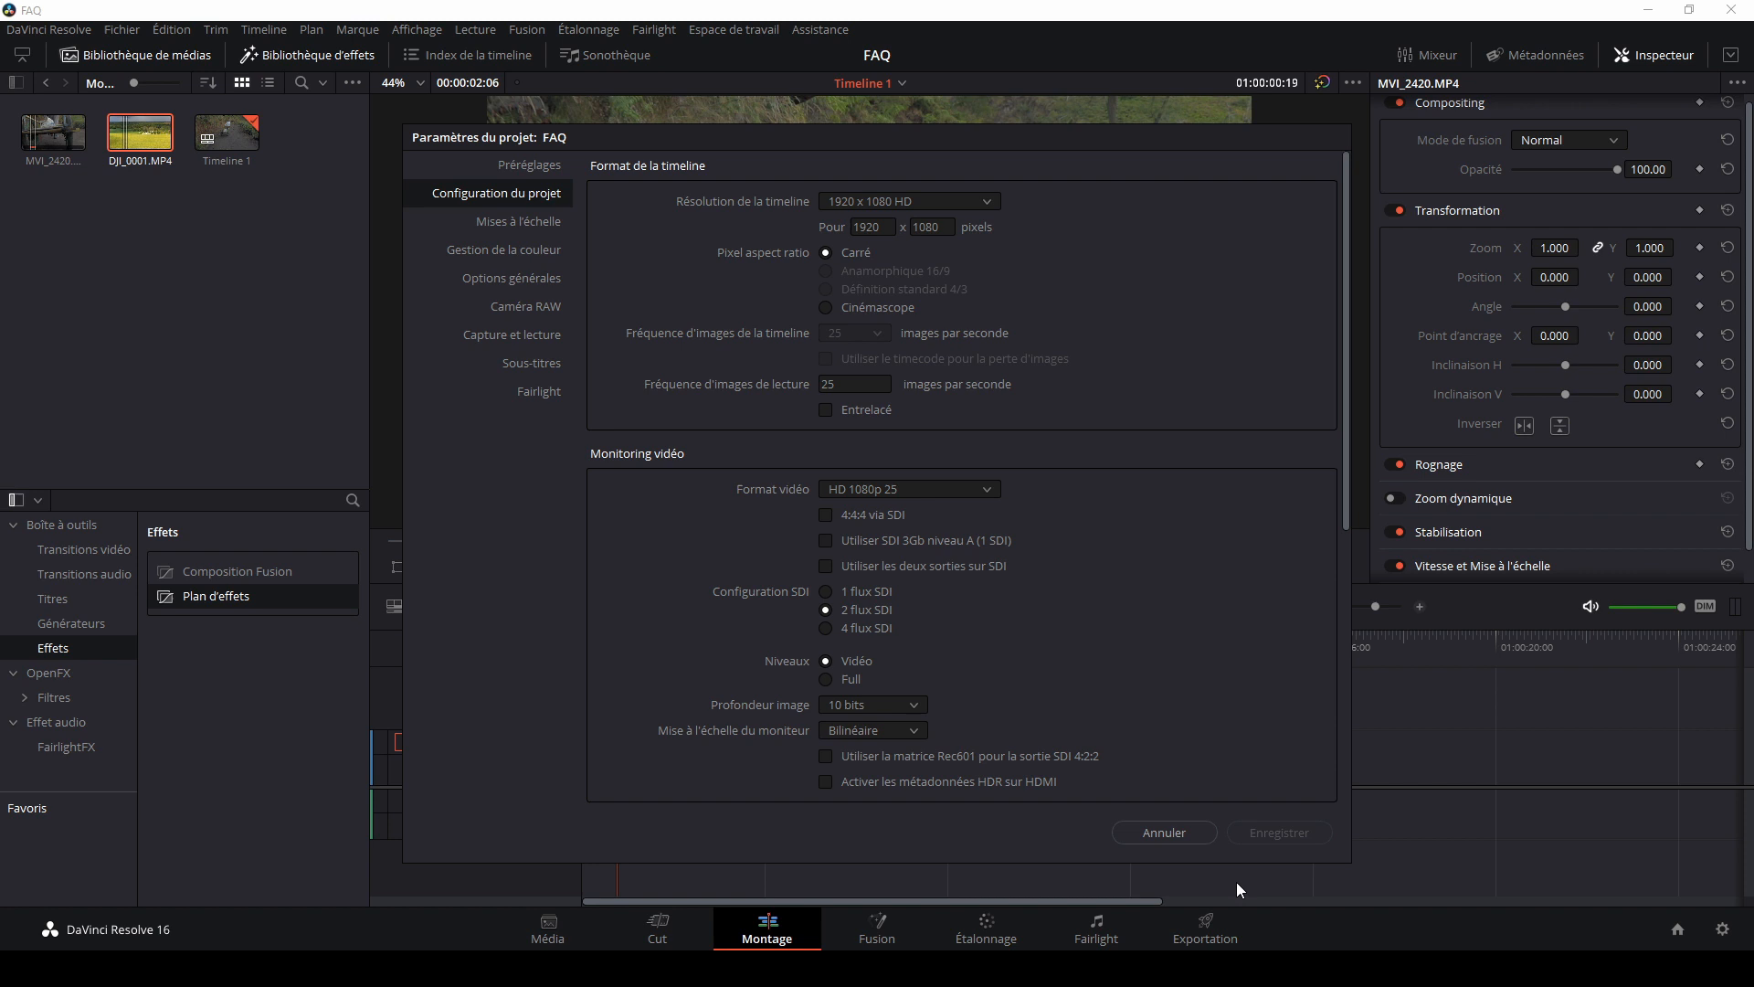
{"action": "left_click", "coordinate": [1158, 831]}
Step: Add a section of MVI_2420.MP4 ending at 00:00:16:49 after the first clip on Vidéo 1 and trim its end to about two seconds long
{"action": "left_click", "coordinate": [55, 135]}
{"action": "double_click", "coordinate": [55, 135]}
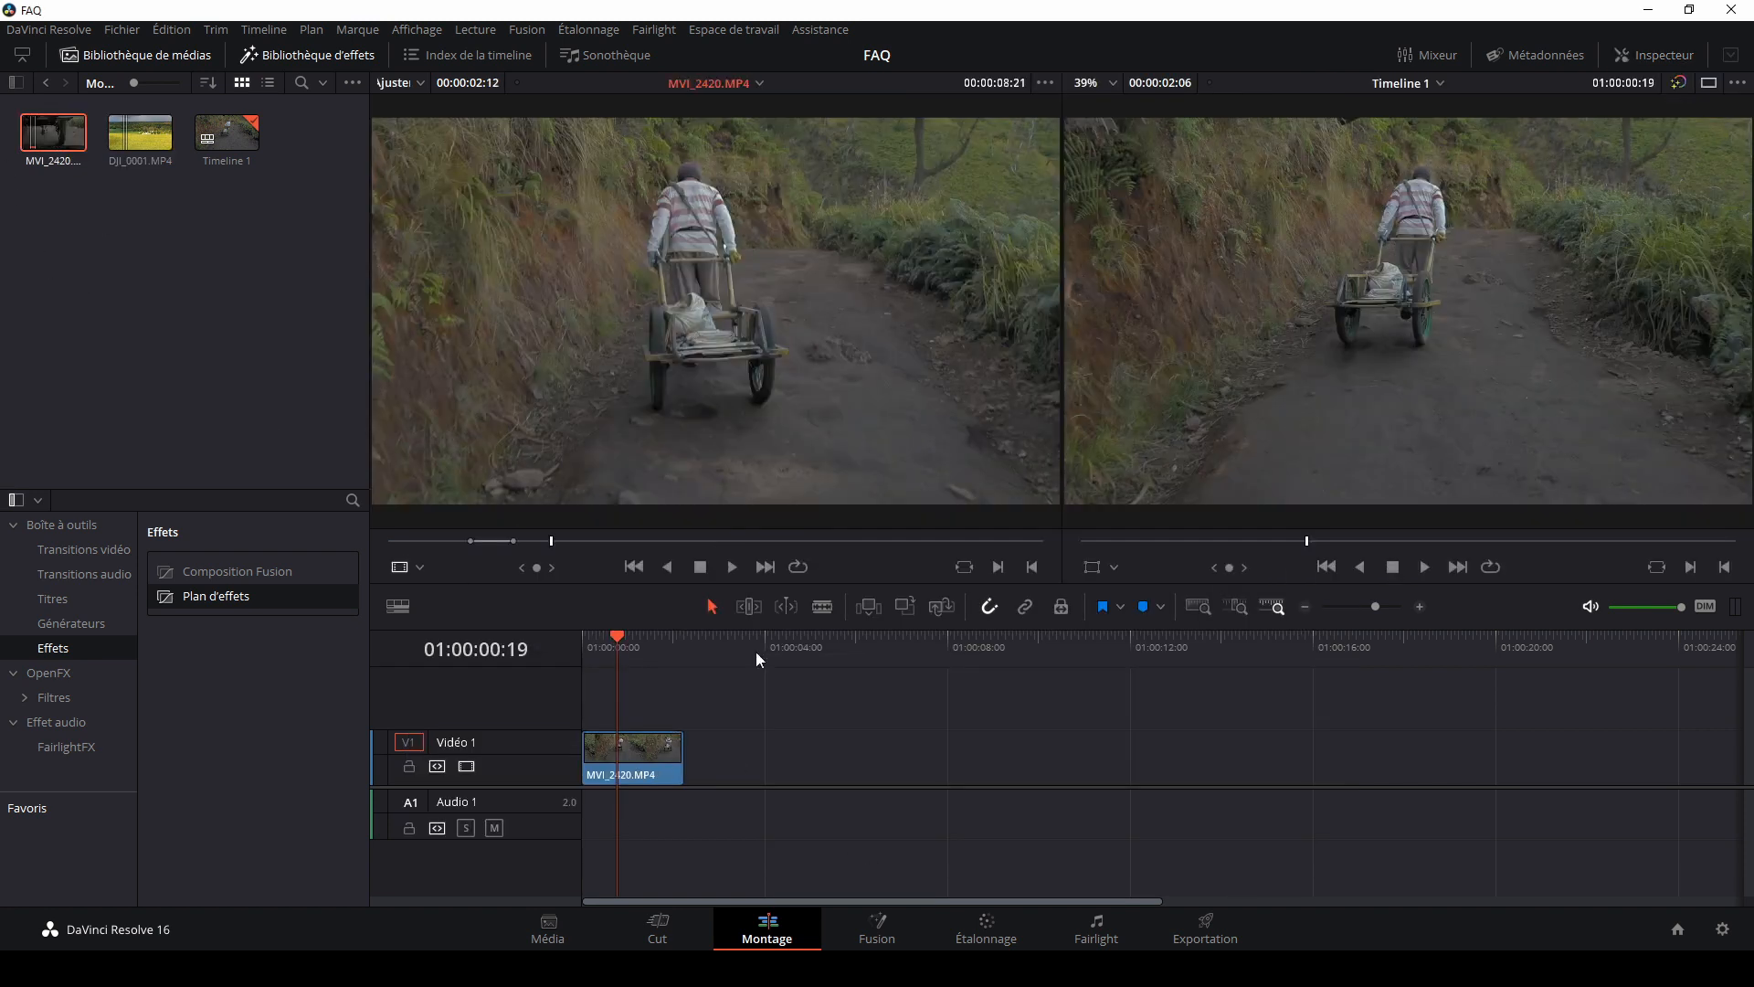
{"action": "left_click", "coordinate": [643, 541]}
{"action": "left_click_drag", "start_coordinate": [641, 541], "coordinate": [716, 545]}
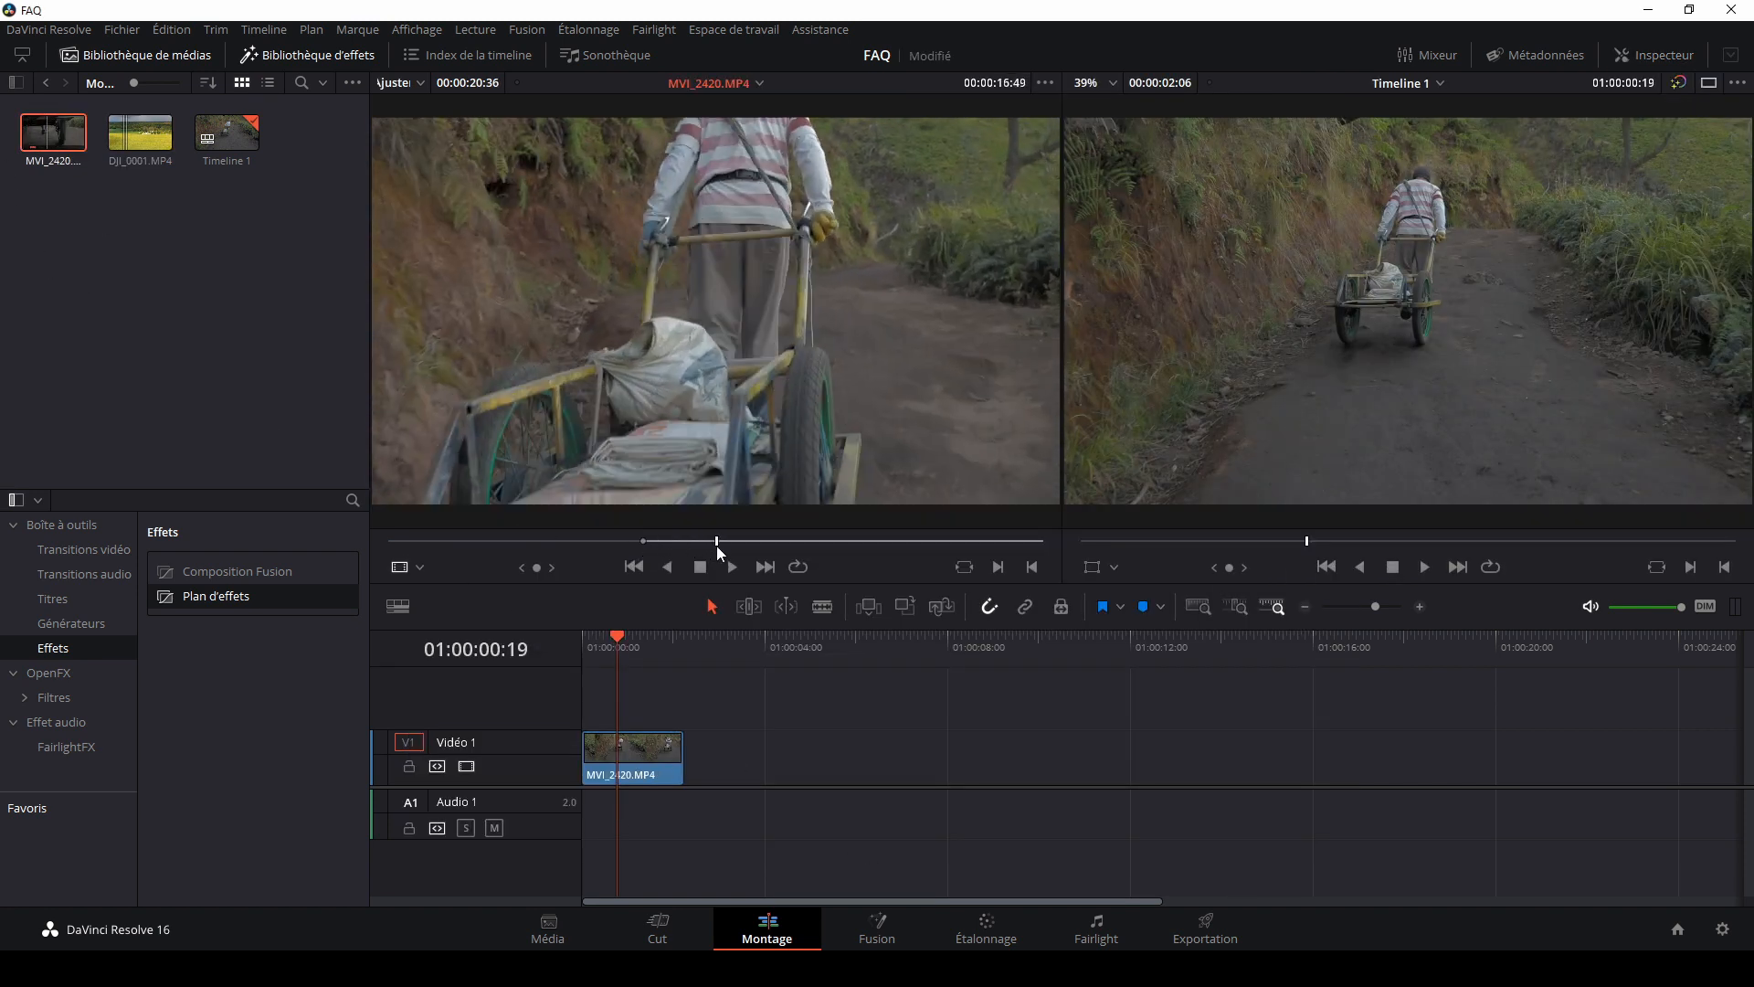
{"action": "key", "text": "o"}
{"action": "left_click_drag", "start_coordinate": [638, 325], "coordinate": [693, 765]}
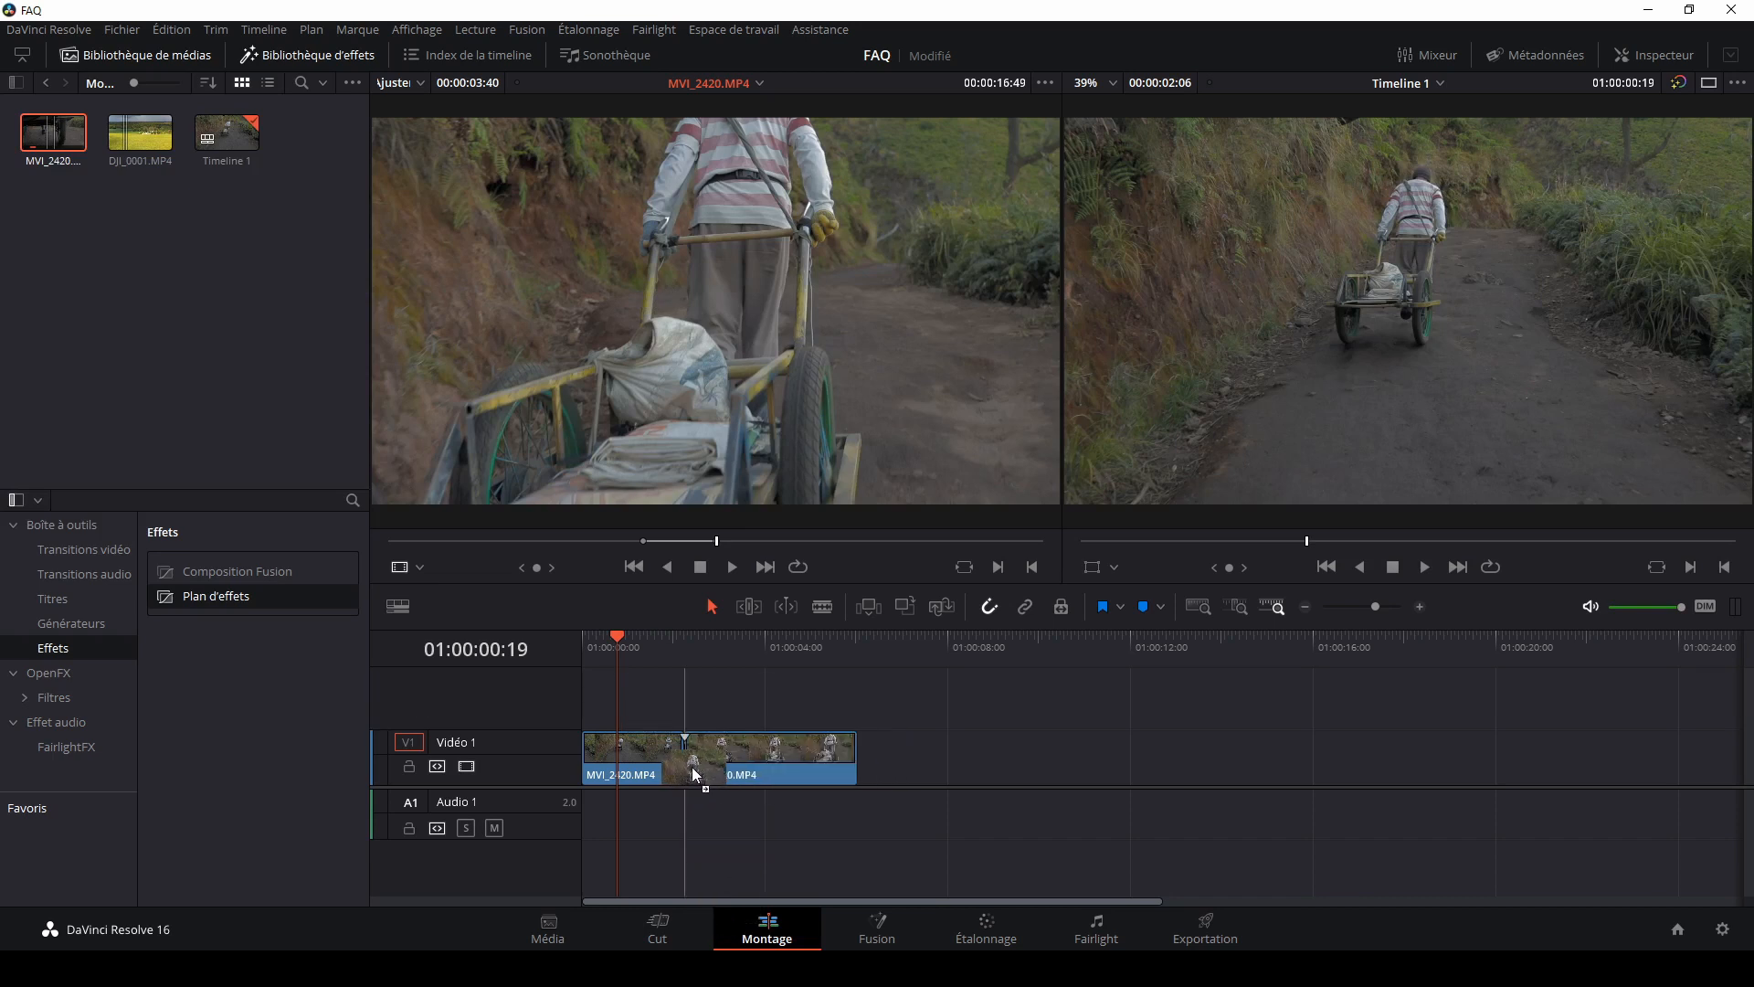
{"action": "left_click_drag", "start_coordinate": [846, 768], "coordinate": [769, 767]}
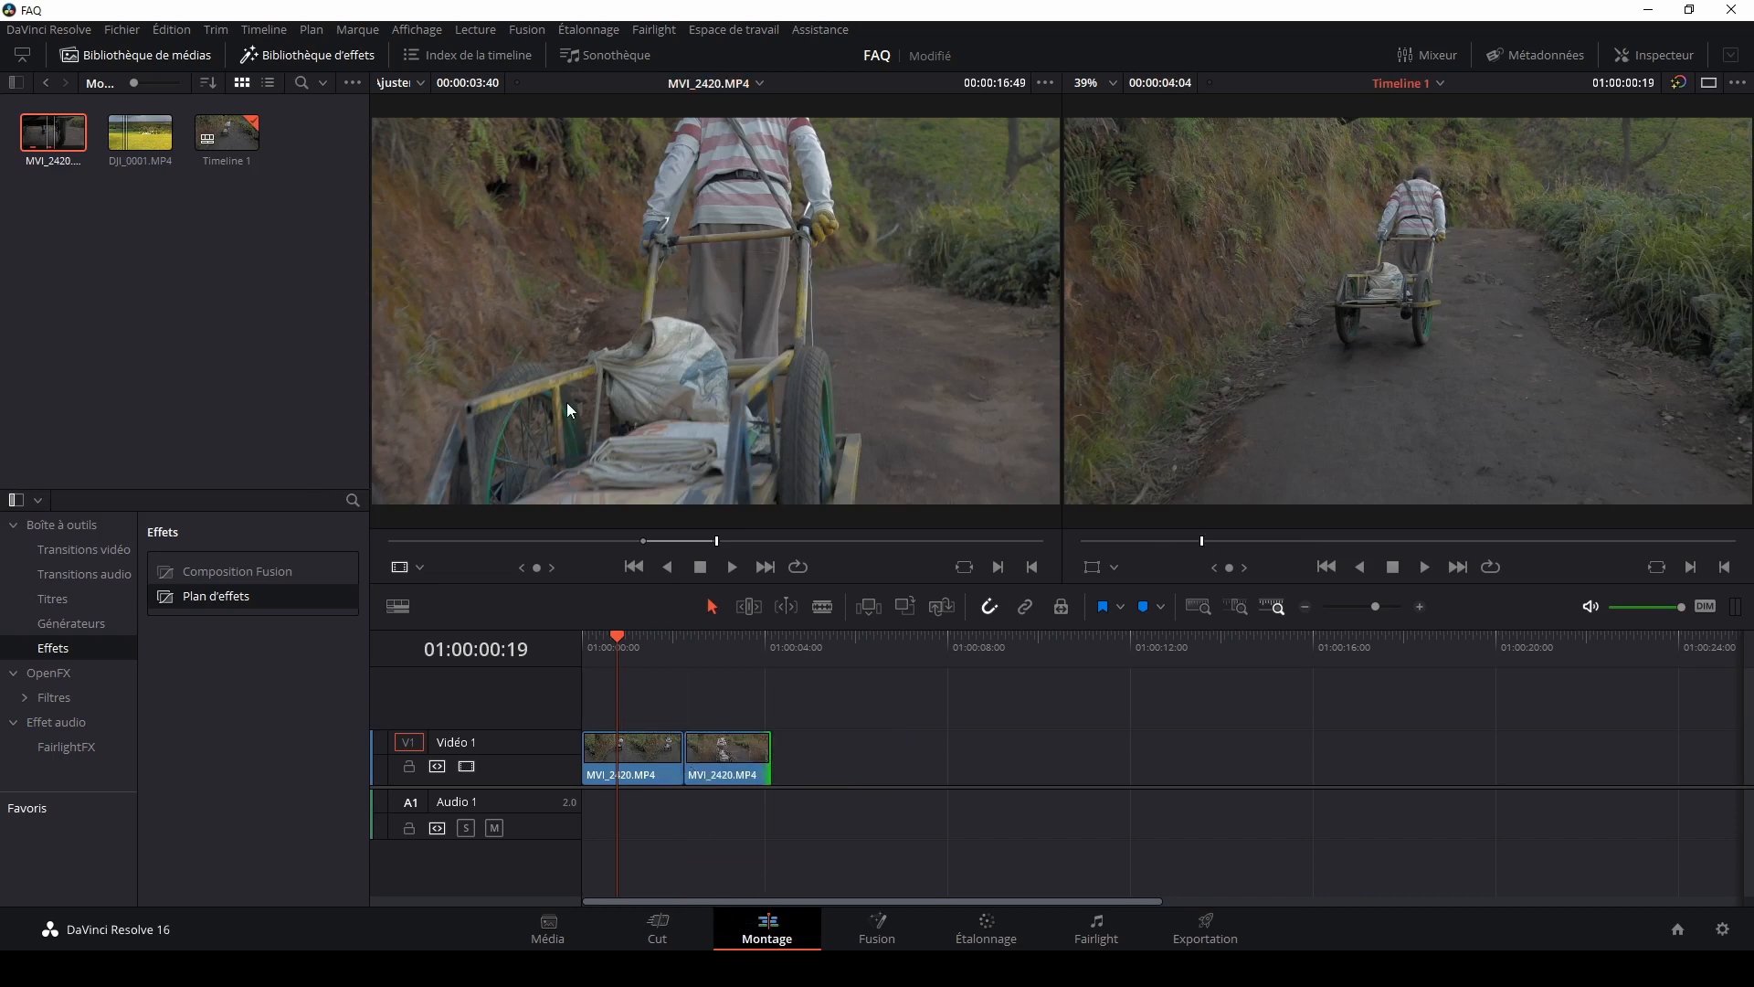
Step: Append another section of MVI_2420.MP4, from about 00:00:21:02 to 00:00:22:39, as the third clip on Vidéo 1
{"action": "left_click", "coordinate": [798, 543]}
{"action": "key", "text": "i"}
{"action": "left_click_drag", "start_coordinate": [804, 550], "coordinate": [828, 540]}
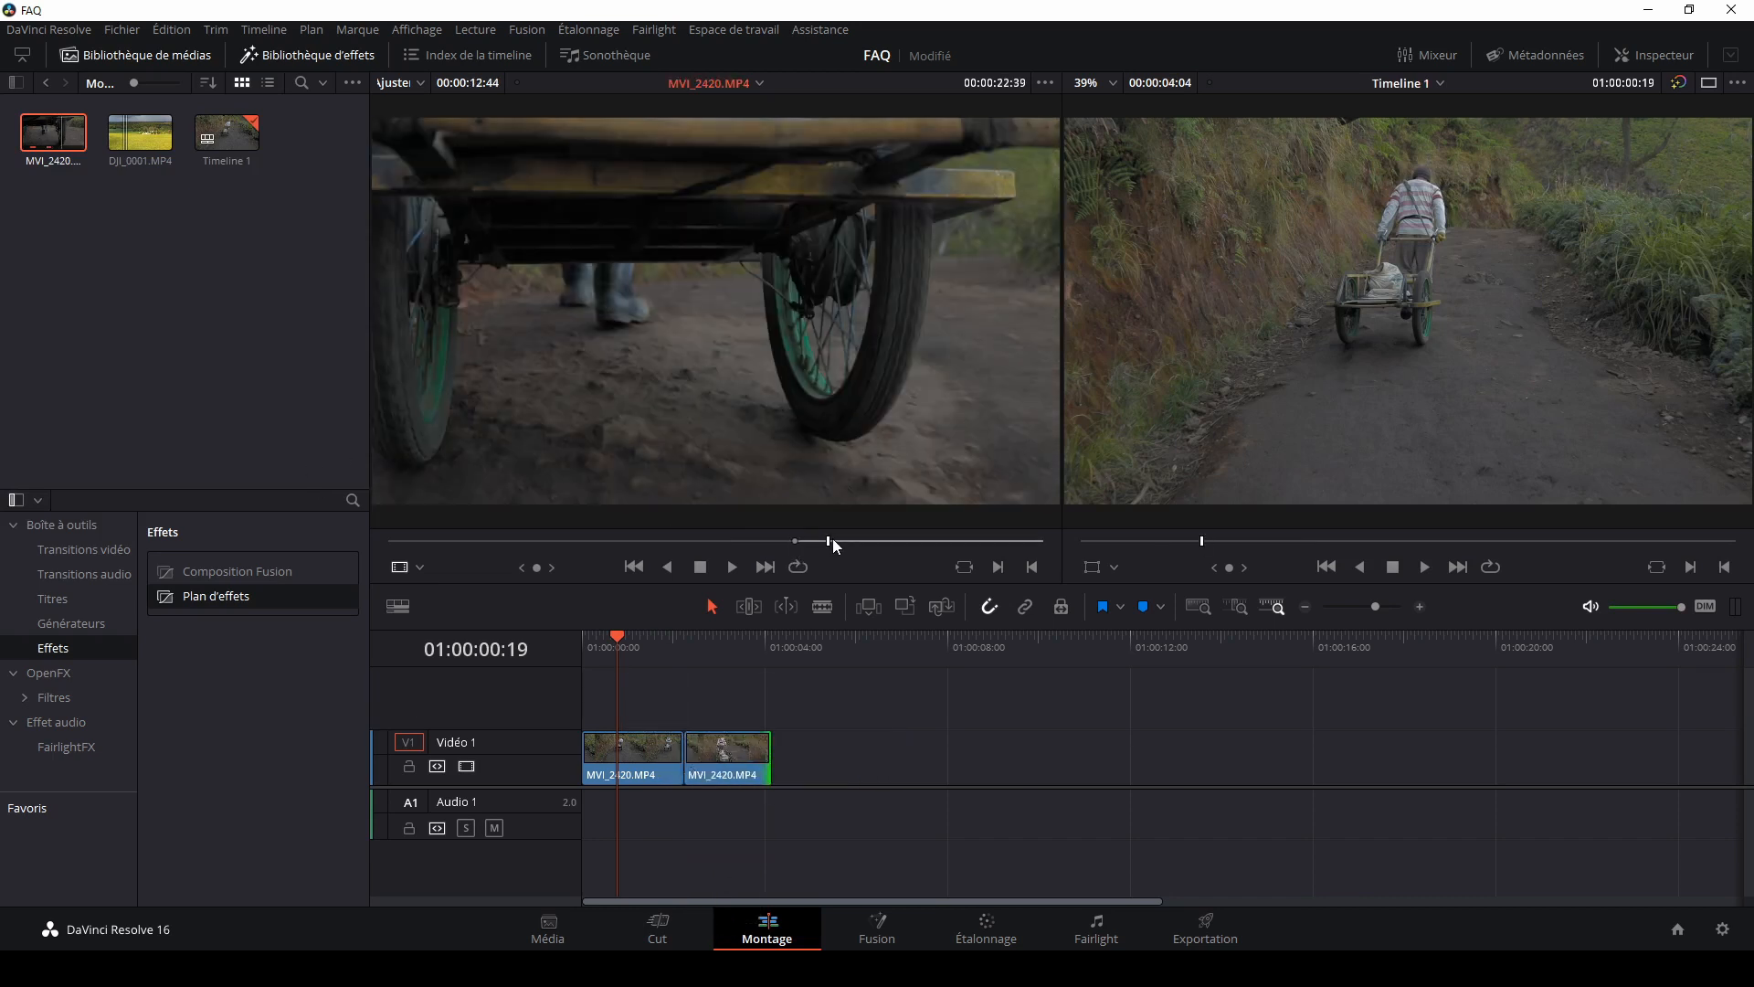
{"action": "key", "text": "o"}
{"action": "left_click_drag", "start_coordinate": [783, 485], "coordinate": [959, 815]}
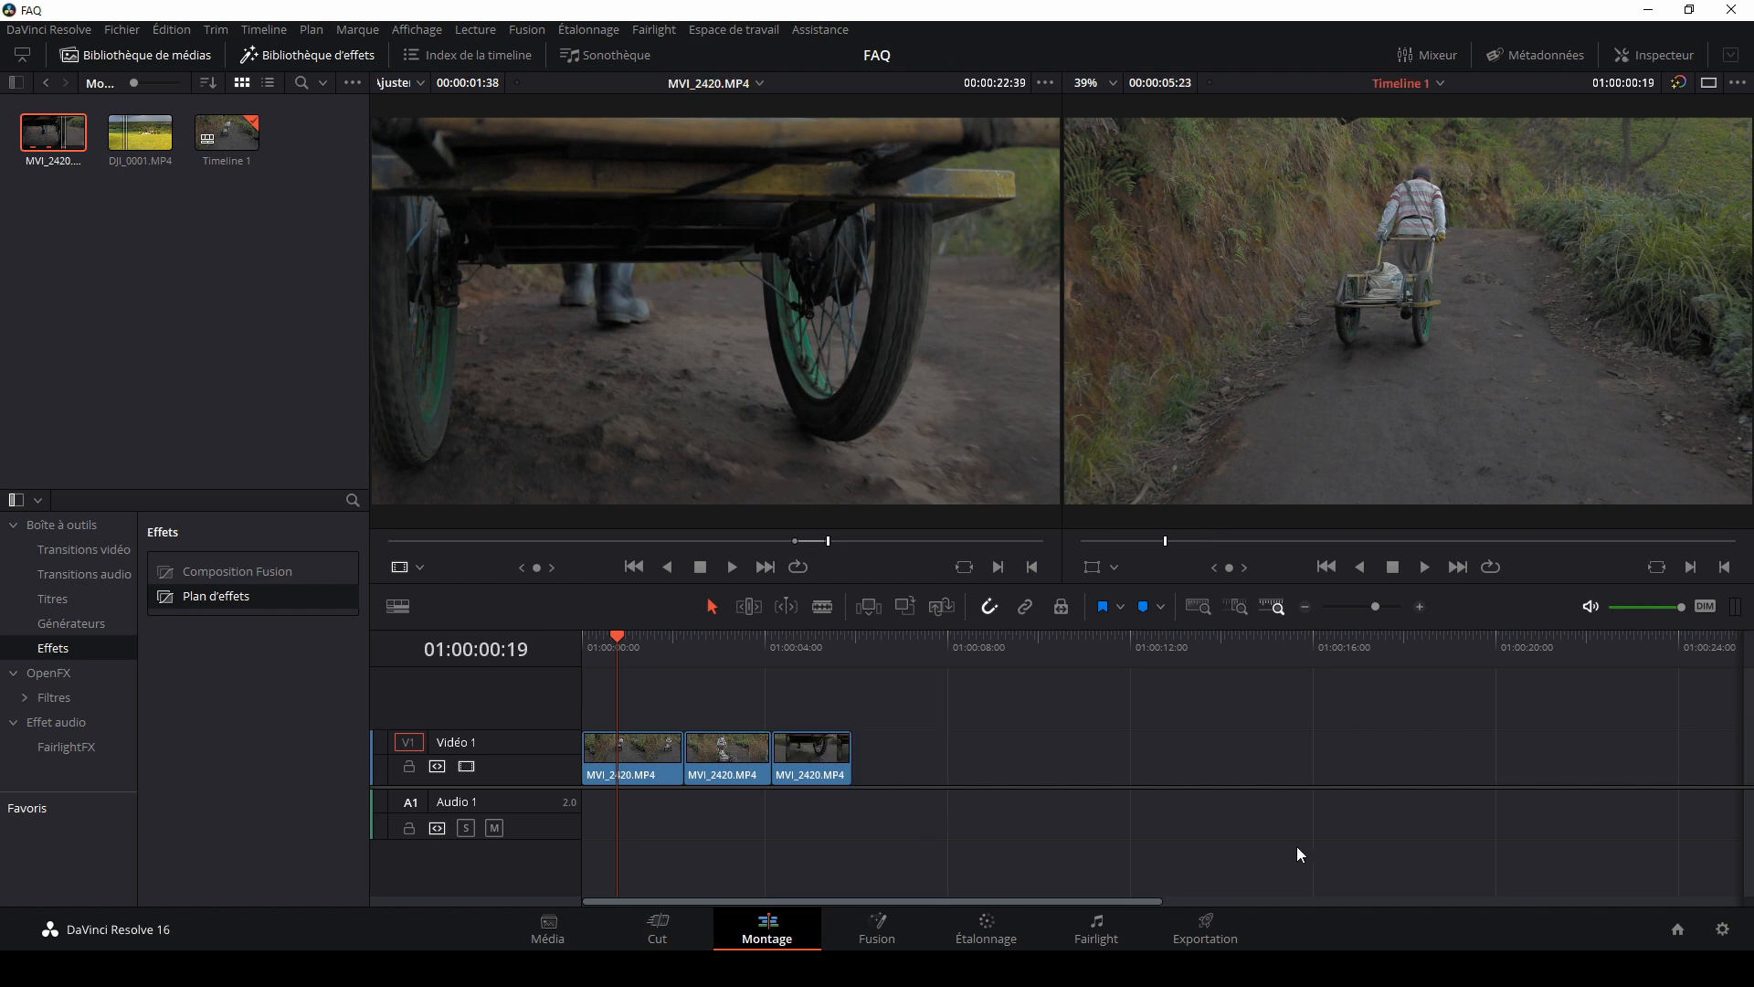
Step: Go to the export settings for the three-clip timeline and set the video format to MP4
{"action": "left_click", "coordinate": [1210, 932]}
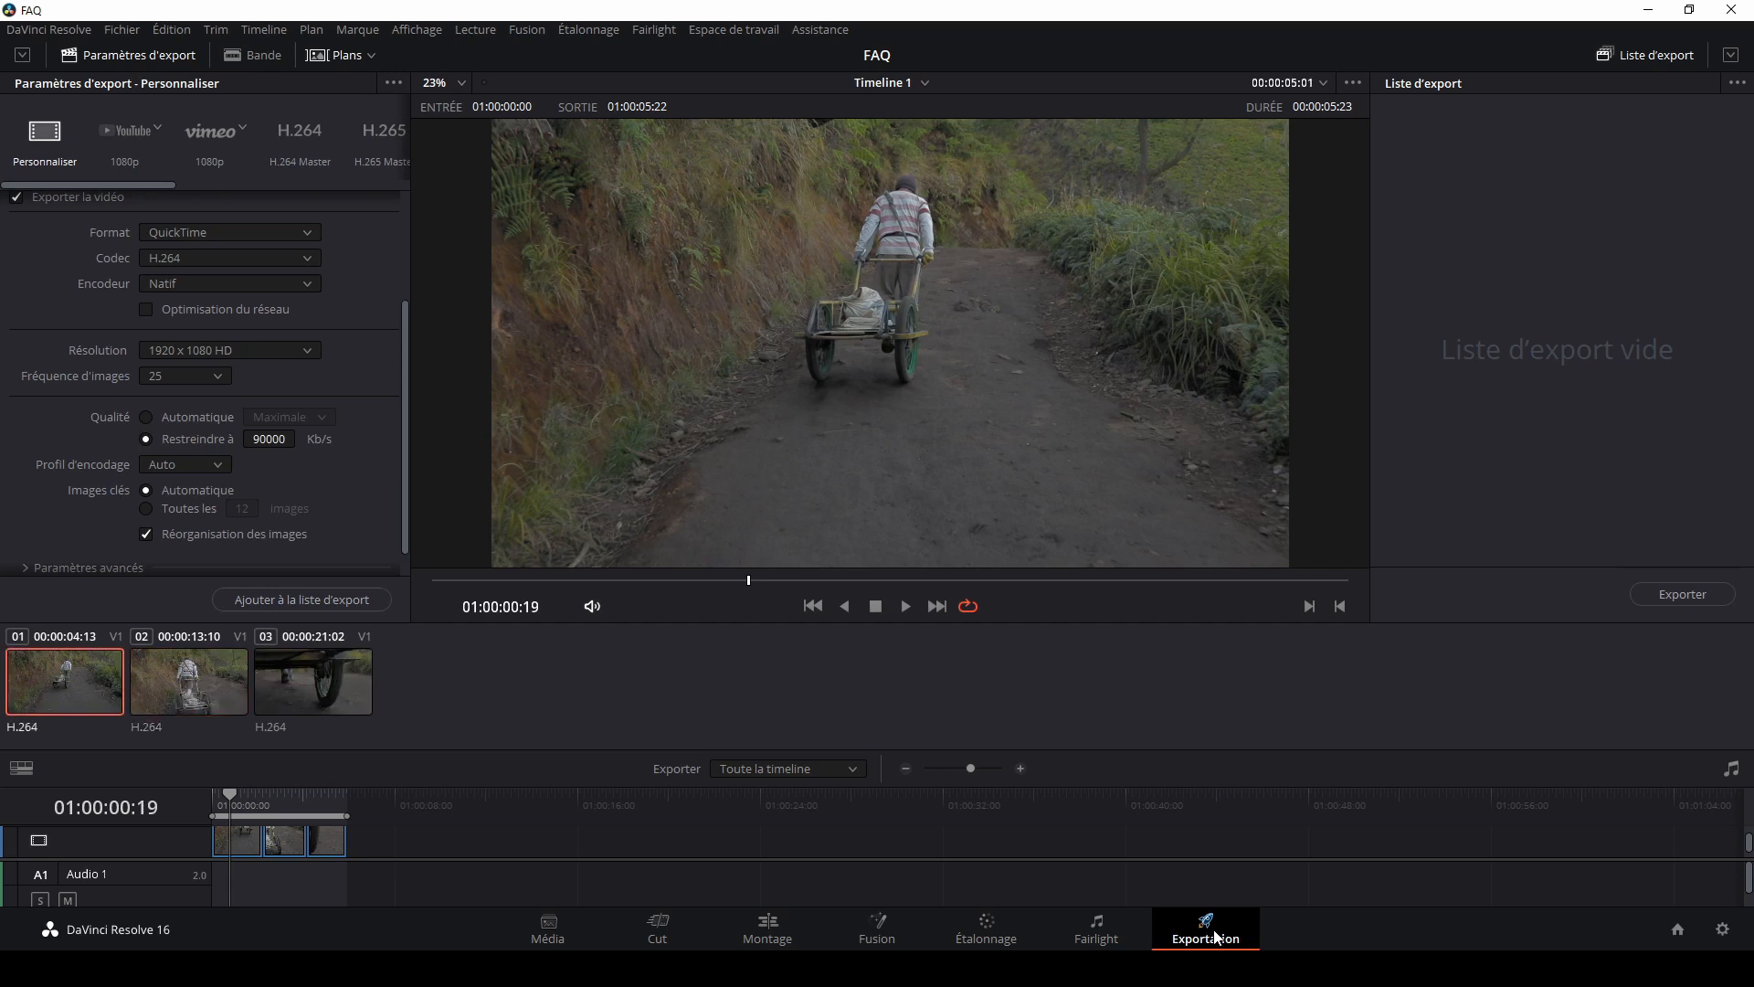
{"action": "scroll", "coordinate": [73, 289], "scroll_direction": "up", "scroll_amount": 2}
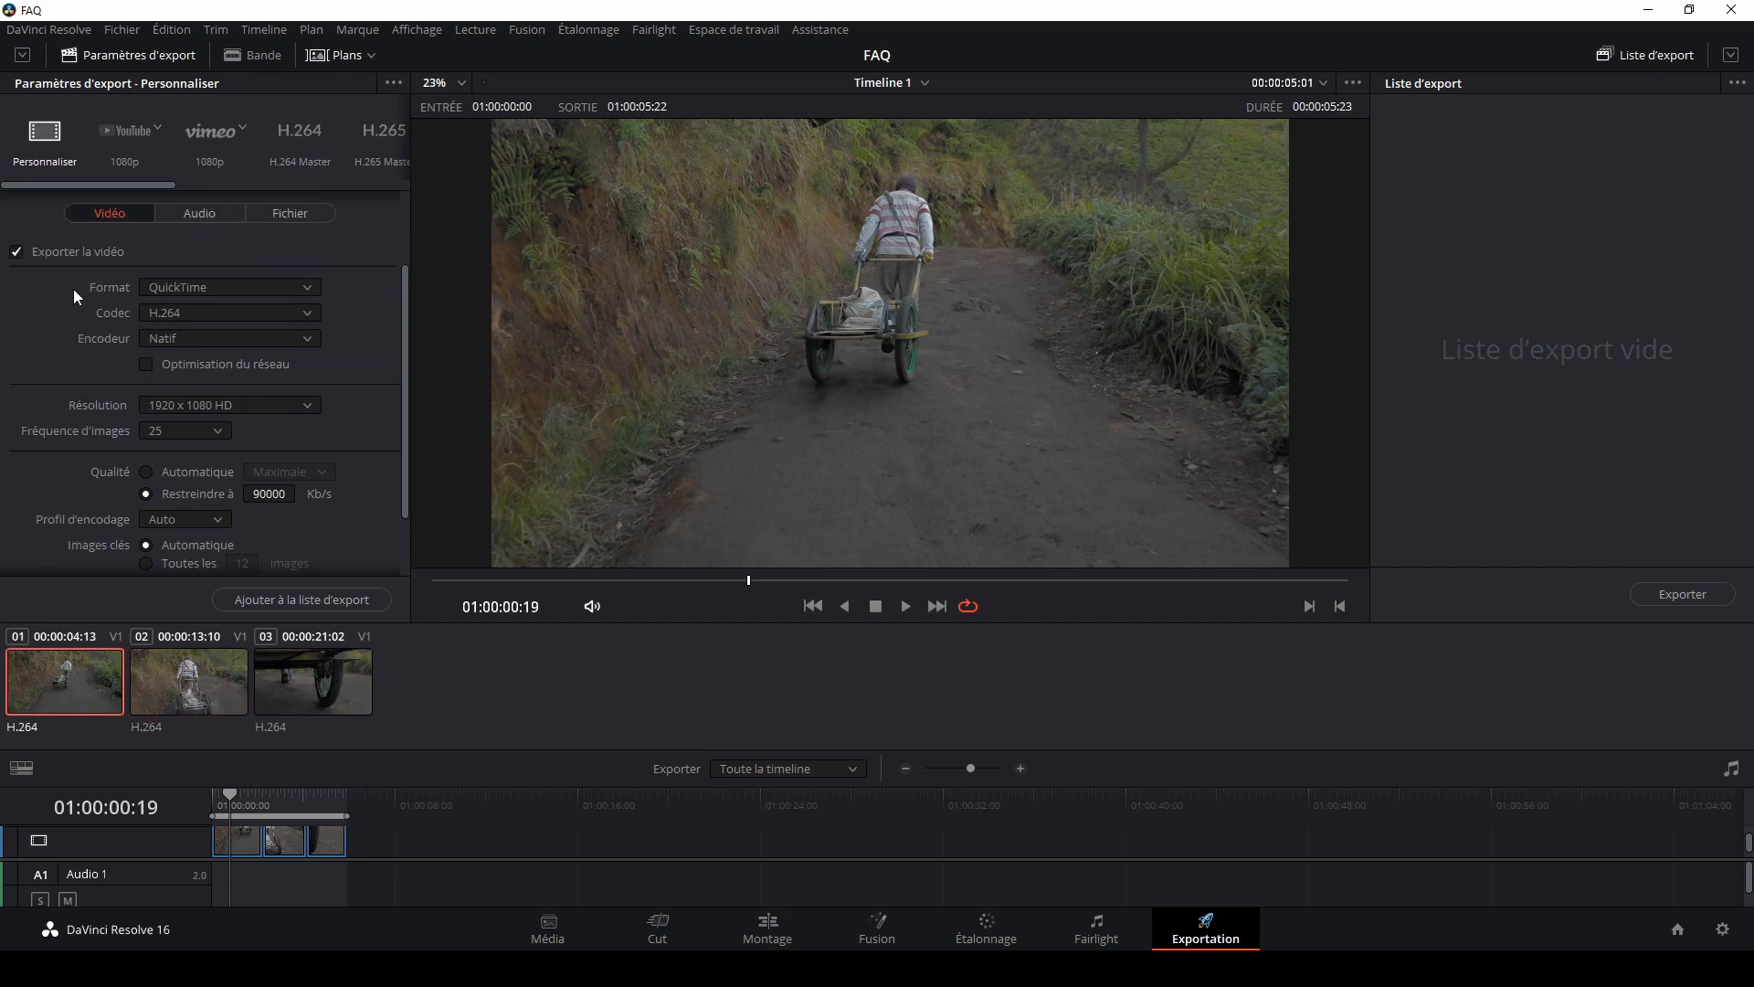
{"action": "scroll", "coordinate": [74, 287], "scroll_direction": "up", "scroll_amount": 4}
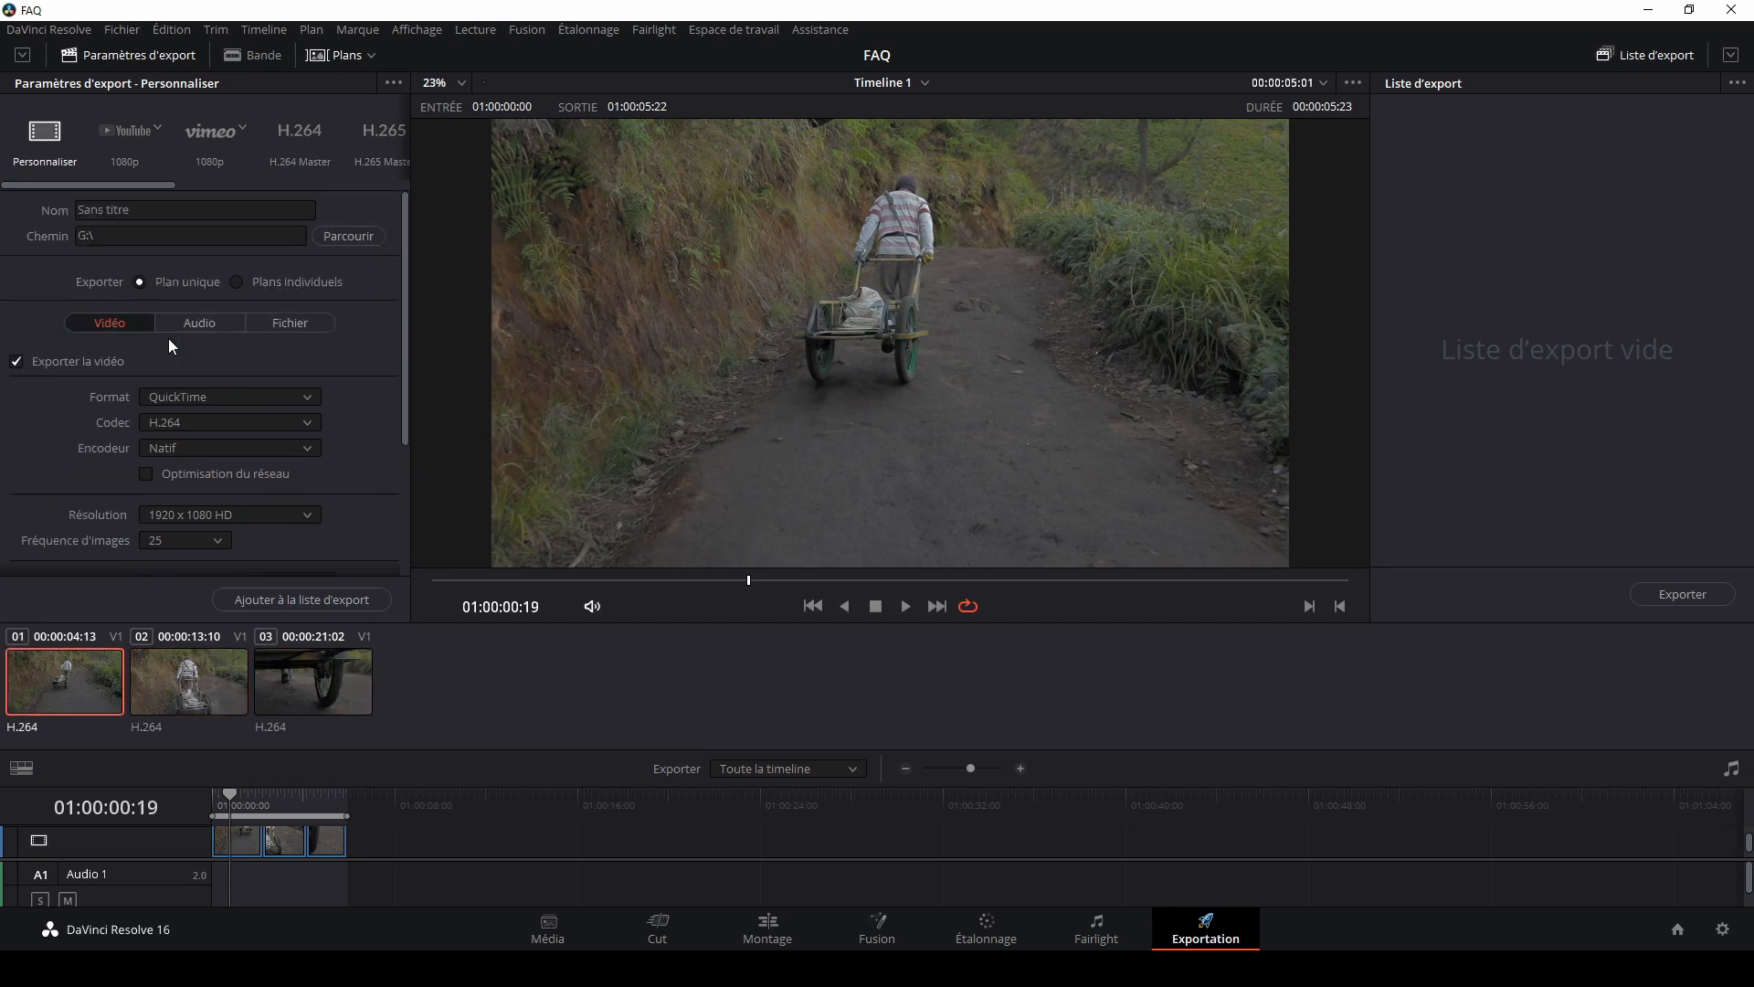
{"action": "left_click", "coordinate": [215, 395]}
{"action": "left_click", "coordinate": [182, 537]}
Step: Set the export resolution to 3840 x 2160 Ultra HD and restrict the quality to 100000 Kb/s
{"action": "scroll", "coordinate": [61, 431], "scroll_direction": "down", "scroll_amount": 4}
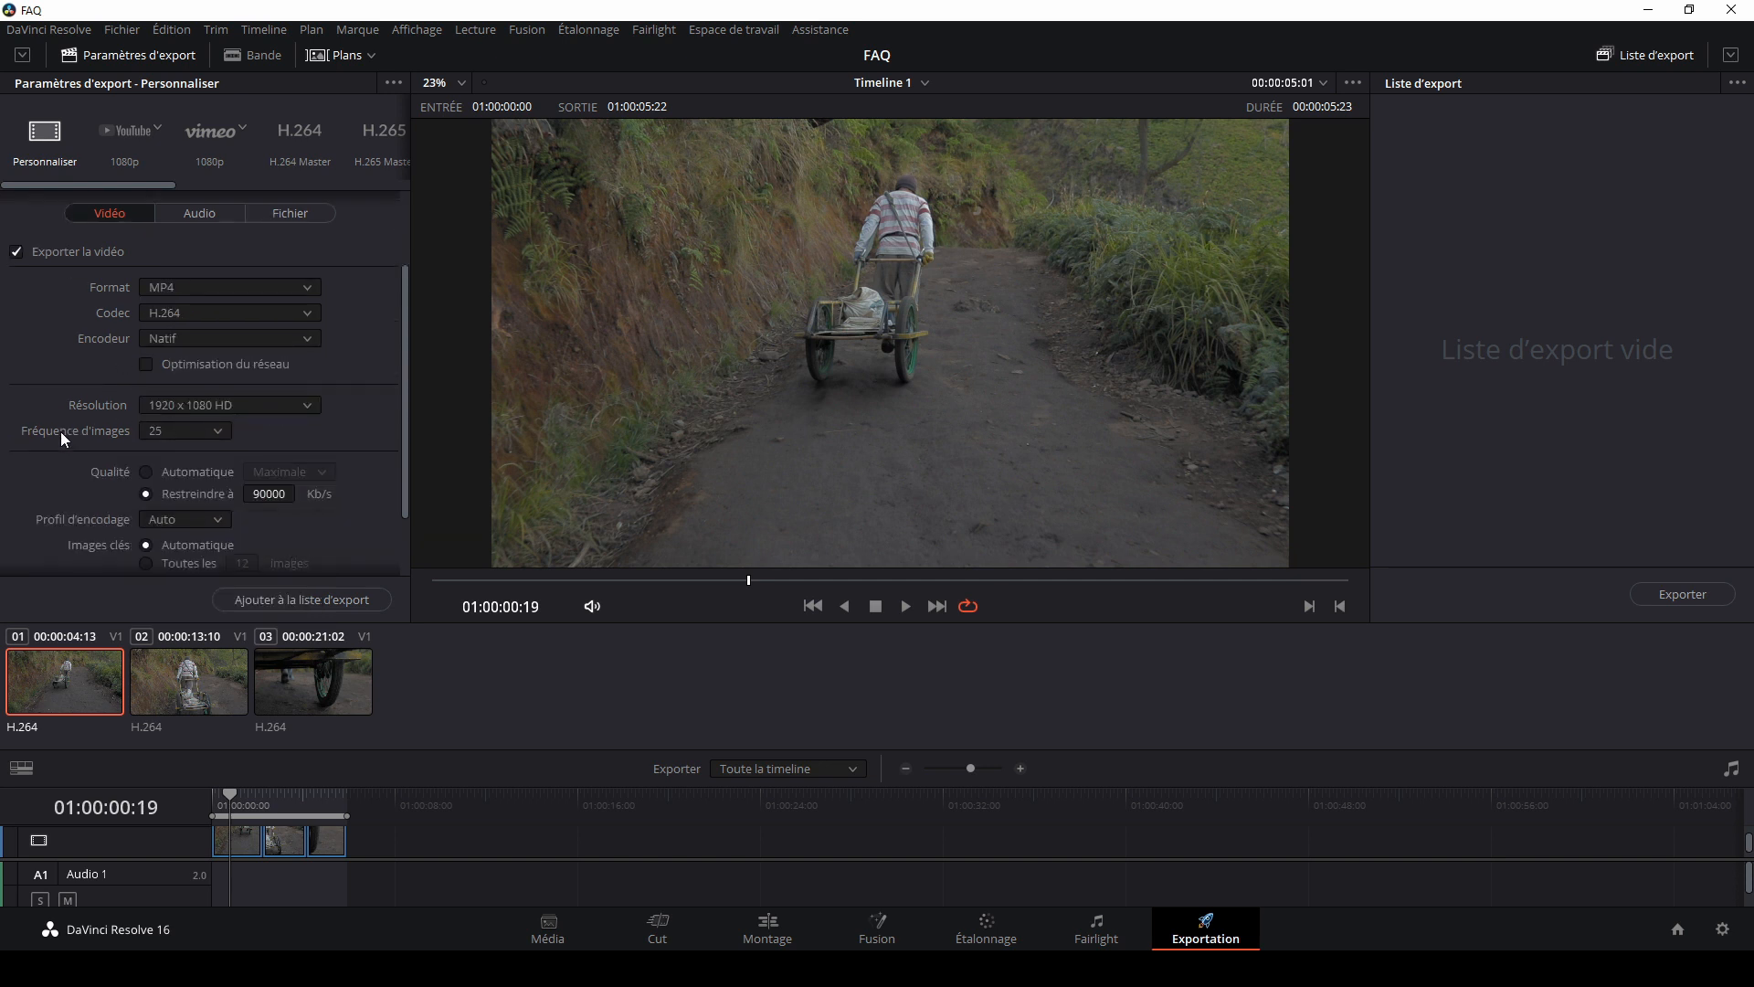
{"action": "left_click", "coordinate": [202, 402]}
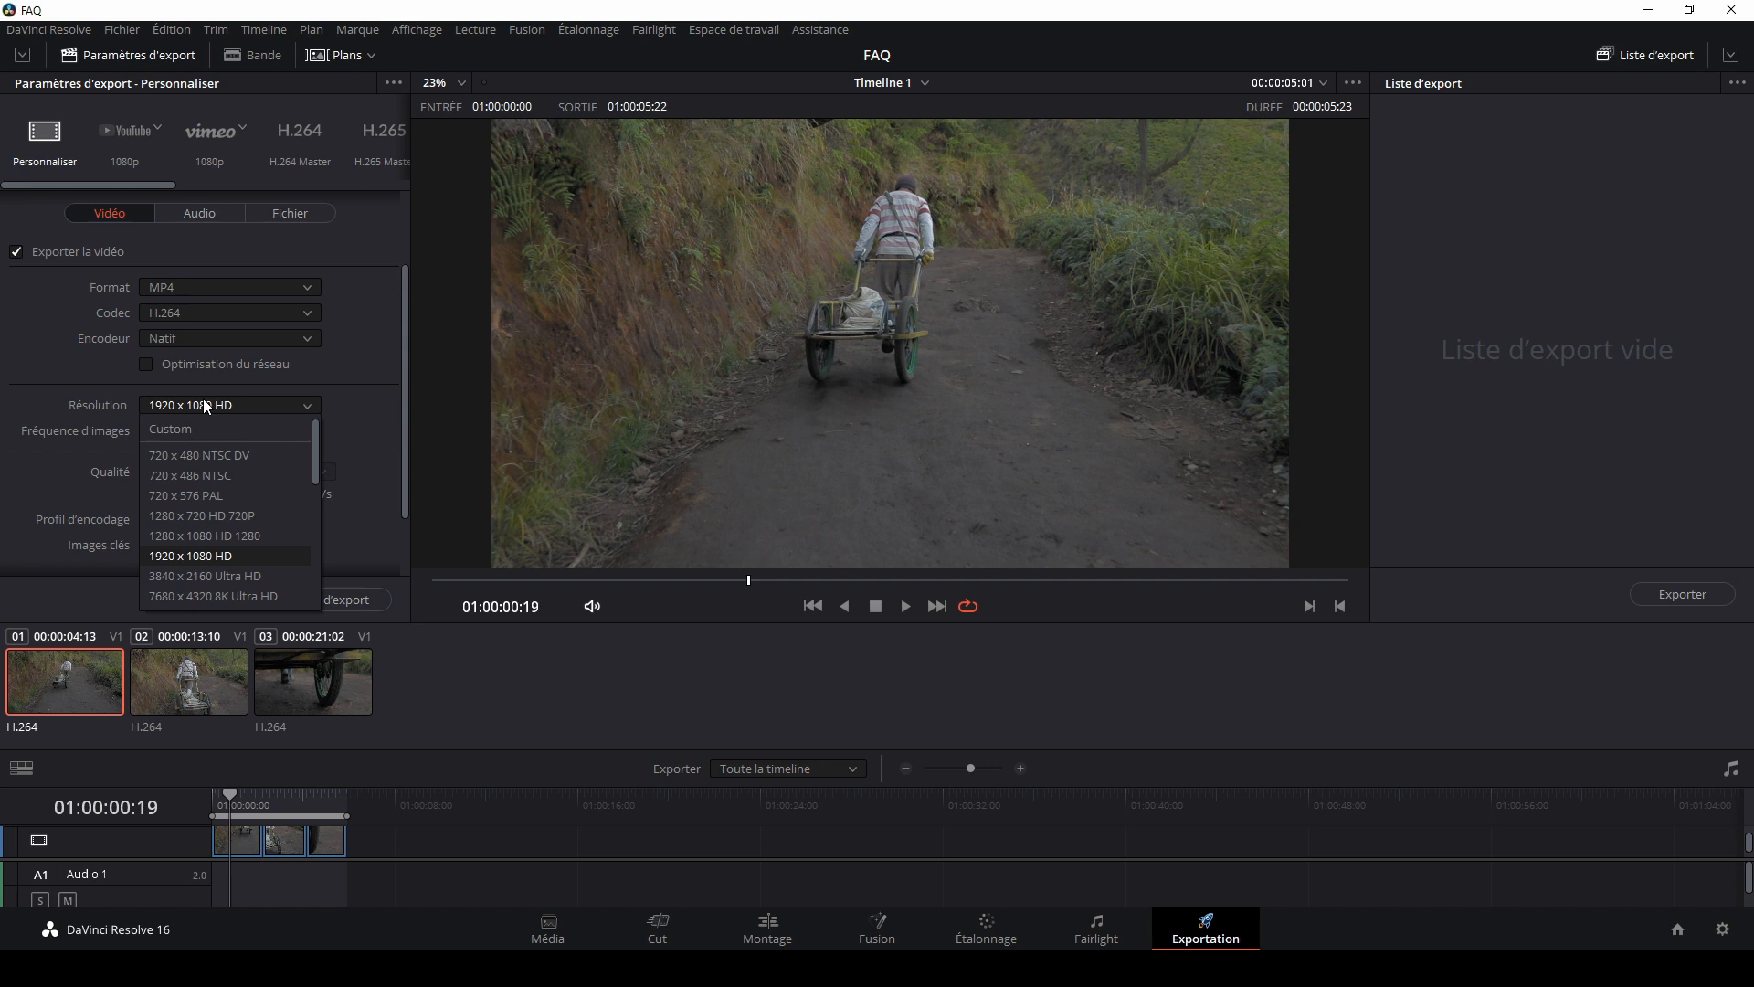
{"action": "left_click", "coordinate": [248, 577]}
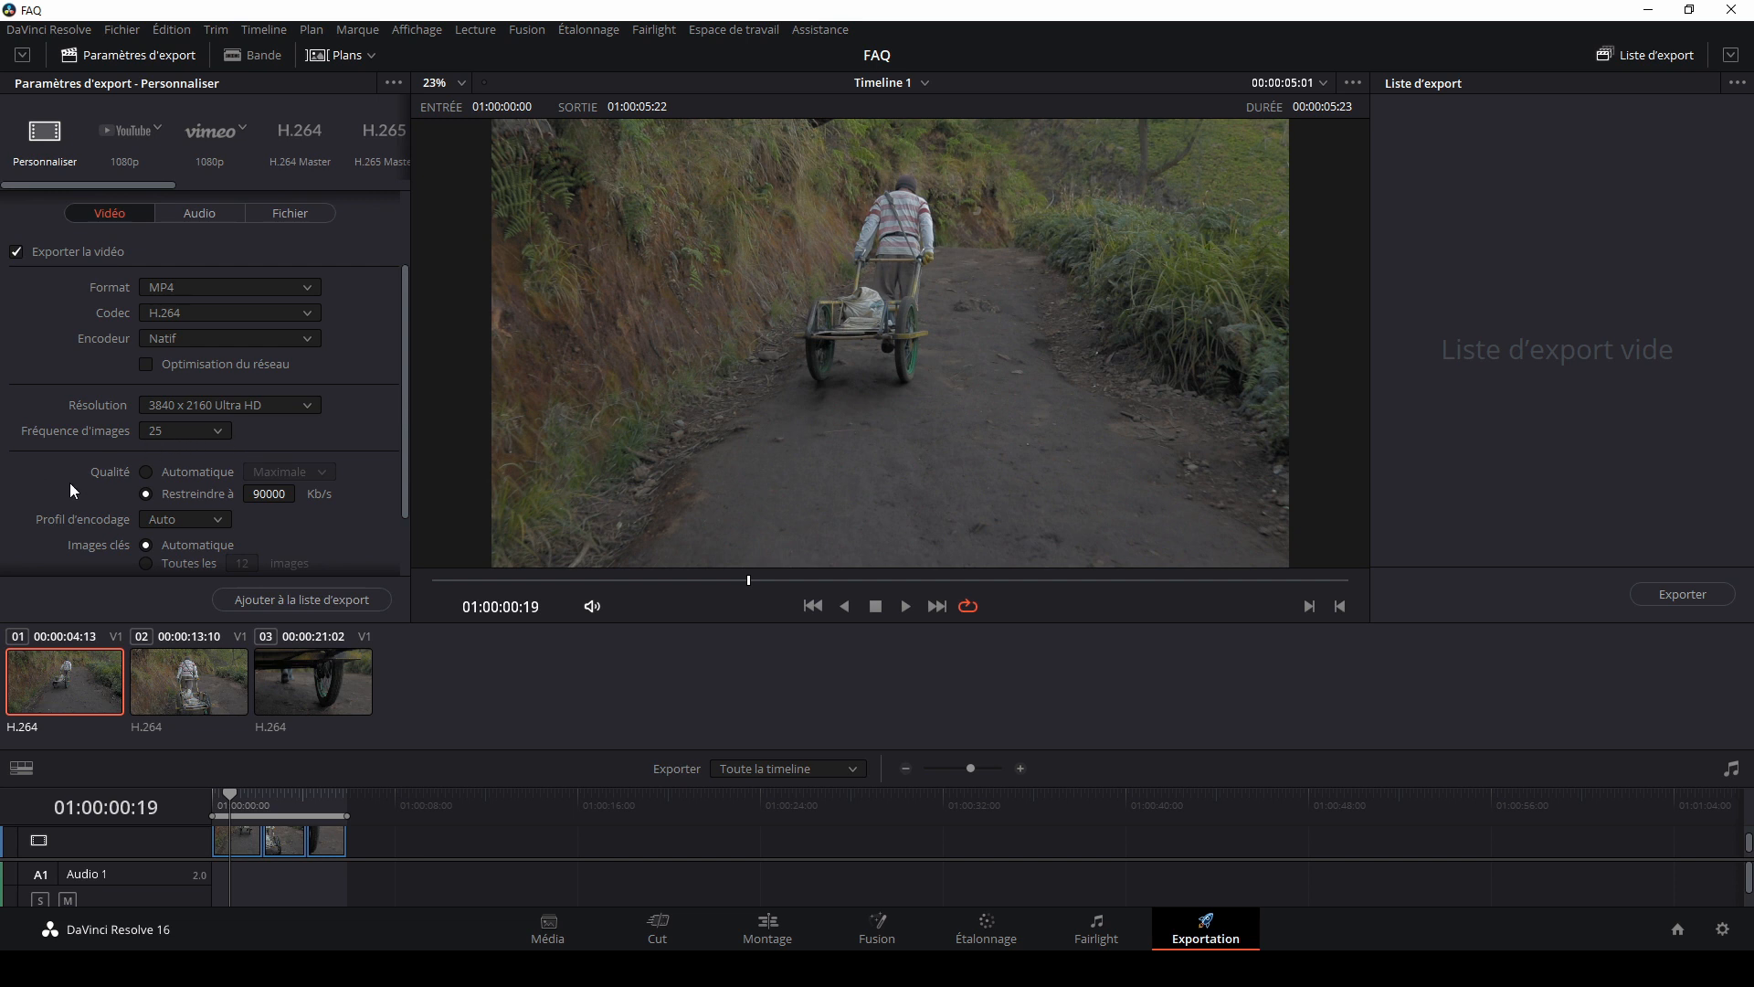
{"action": "scroll", "coordinate": [69, 491], "scroll_direction": "down", "scroll_amount": 1}
{"action": "left_click", "coordinate": [269, 439]}
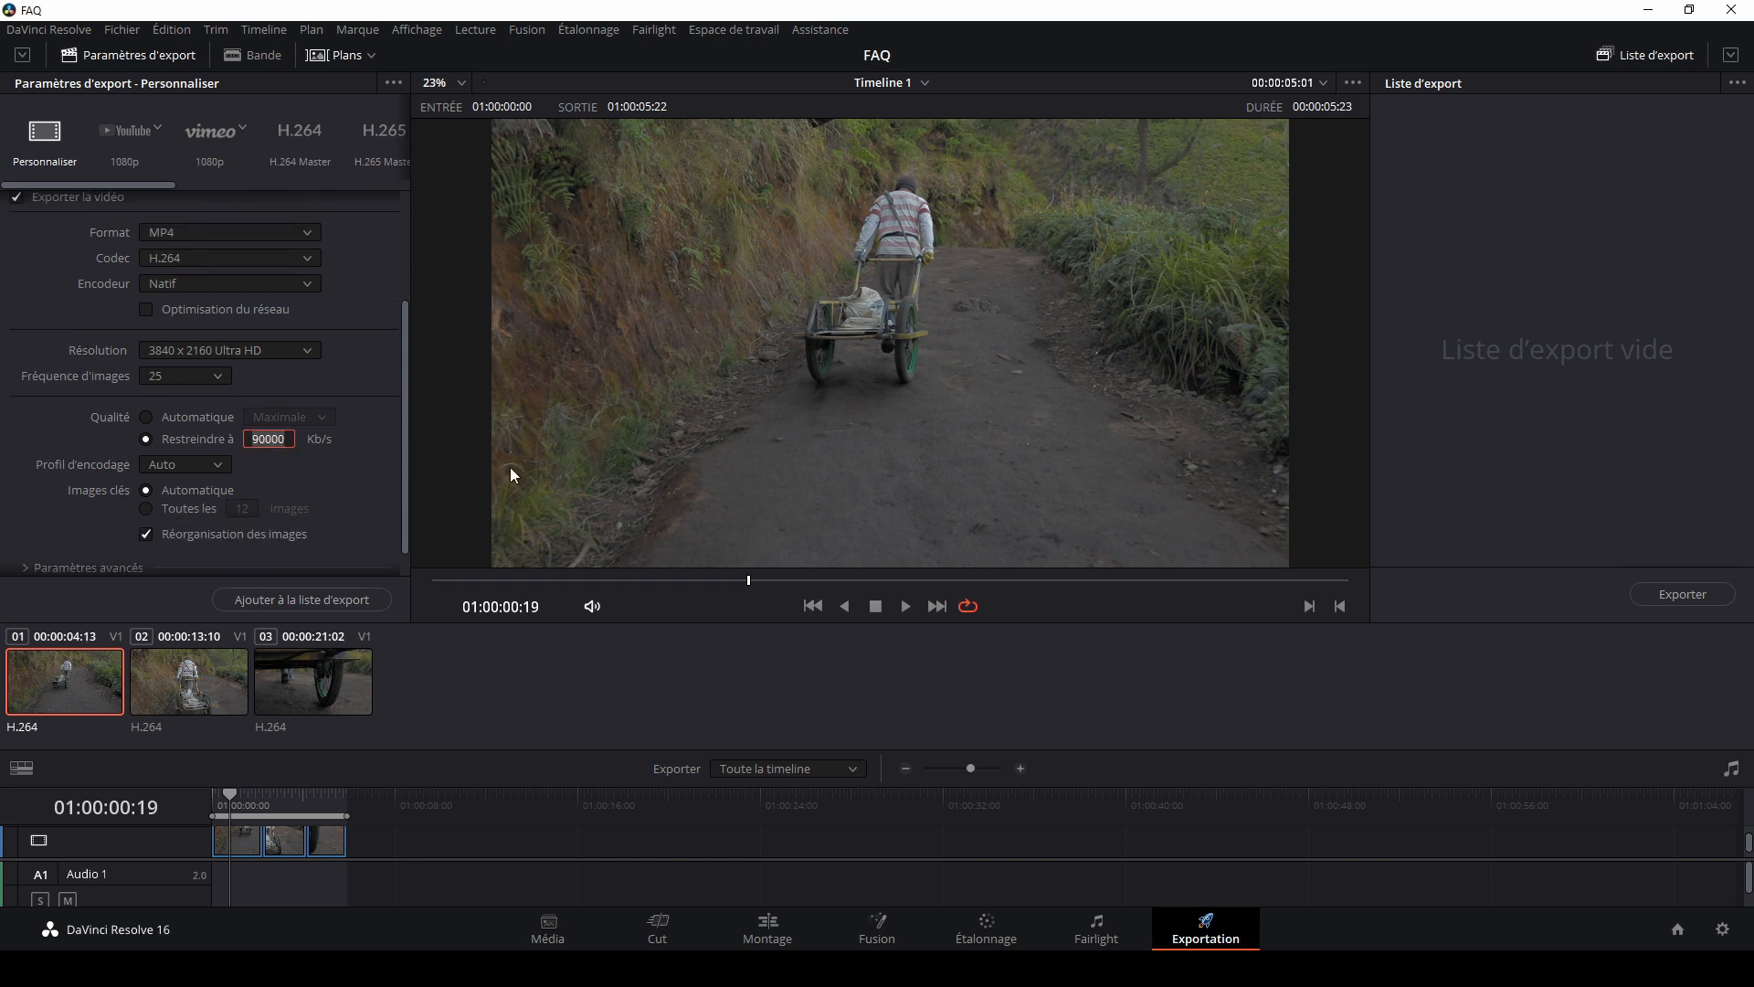
{"action": "type", "text": "100000"}
{"action": "scroll", "coordinate": [342, 383], "scroll_direction": "up", "scroll_amount": 1}
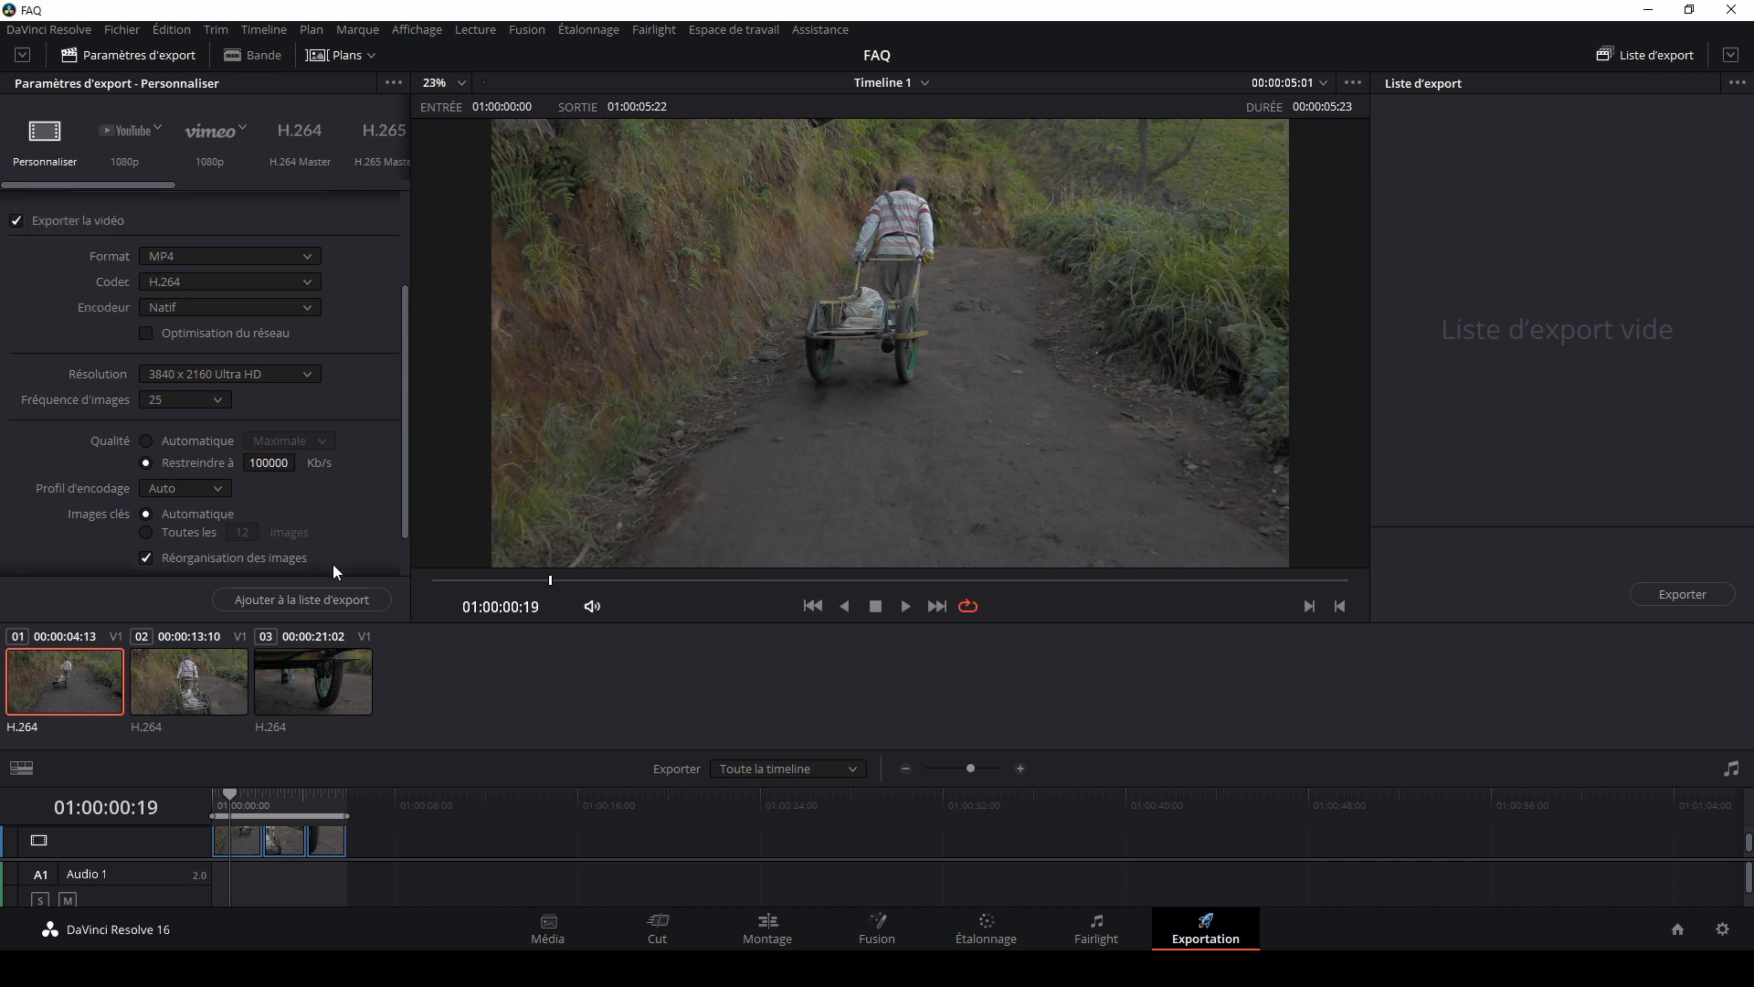
Step: Export the MP4 job, accepting the output resolution above the timeline's, and play the exported video
{"action": "left_click", "coordinate": [318, 599]}
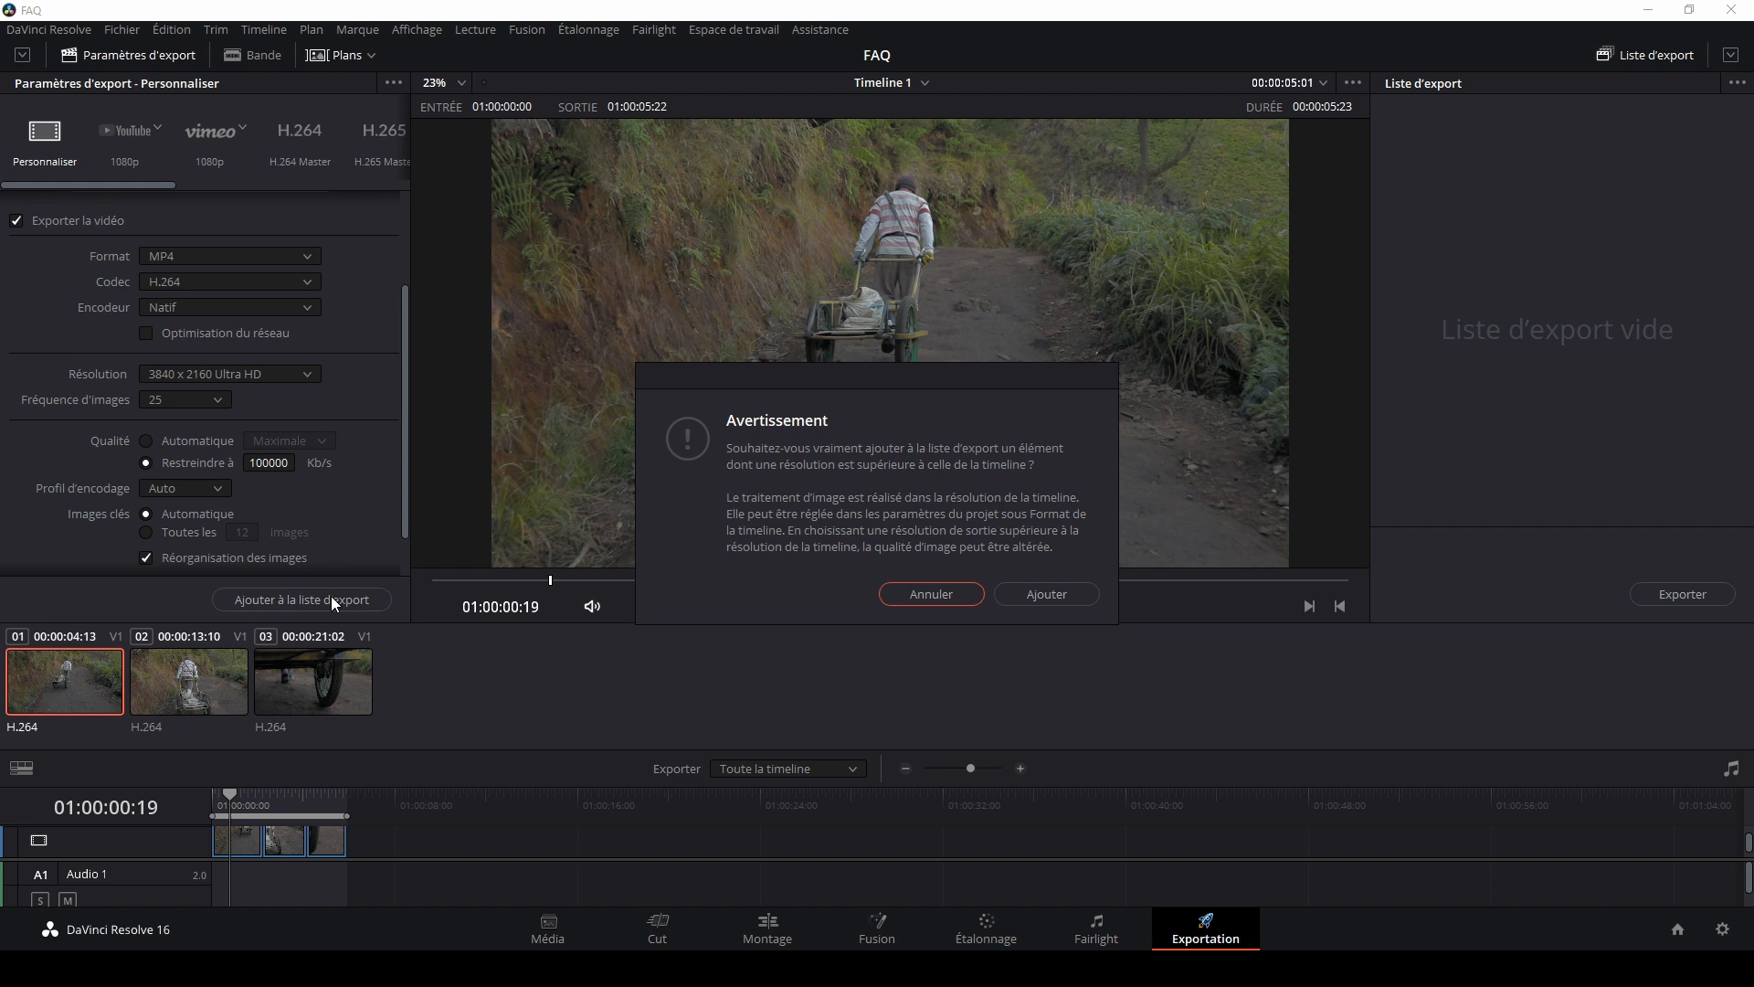
{"action": "left_click", "coordinate": [1037, 594]}
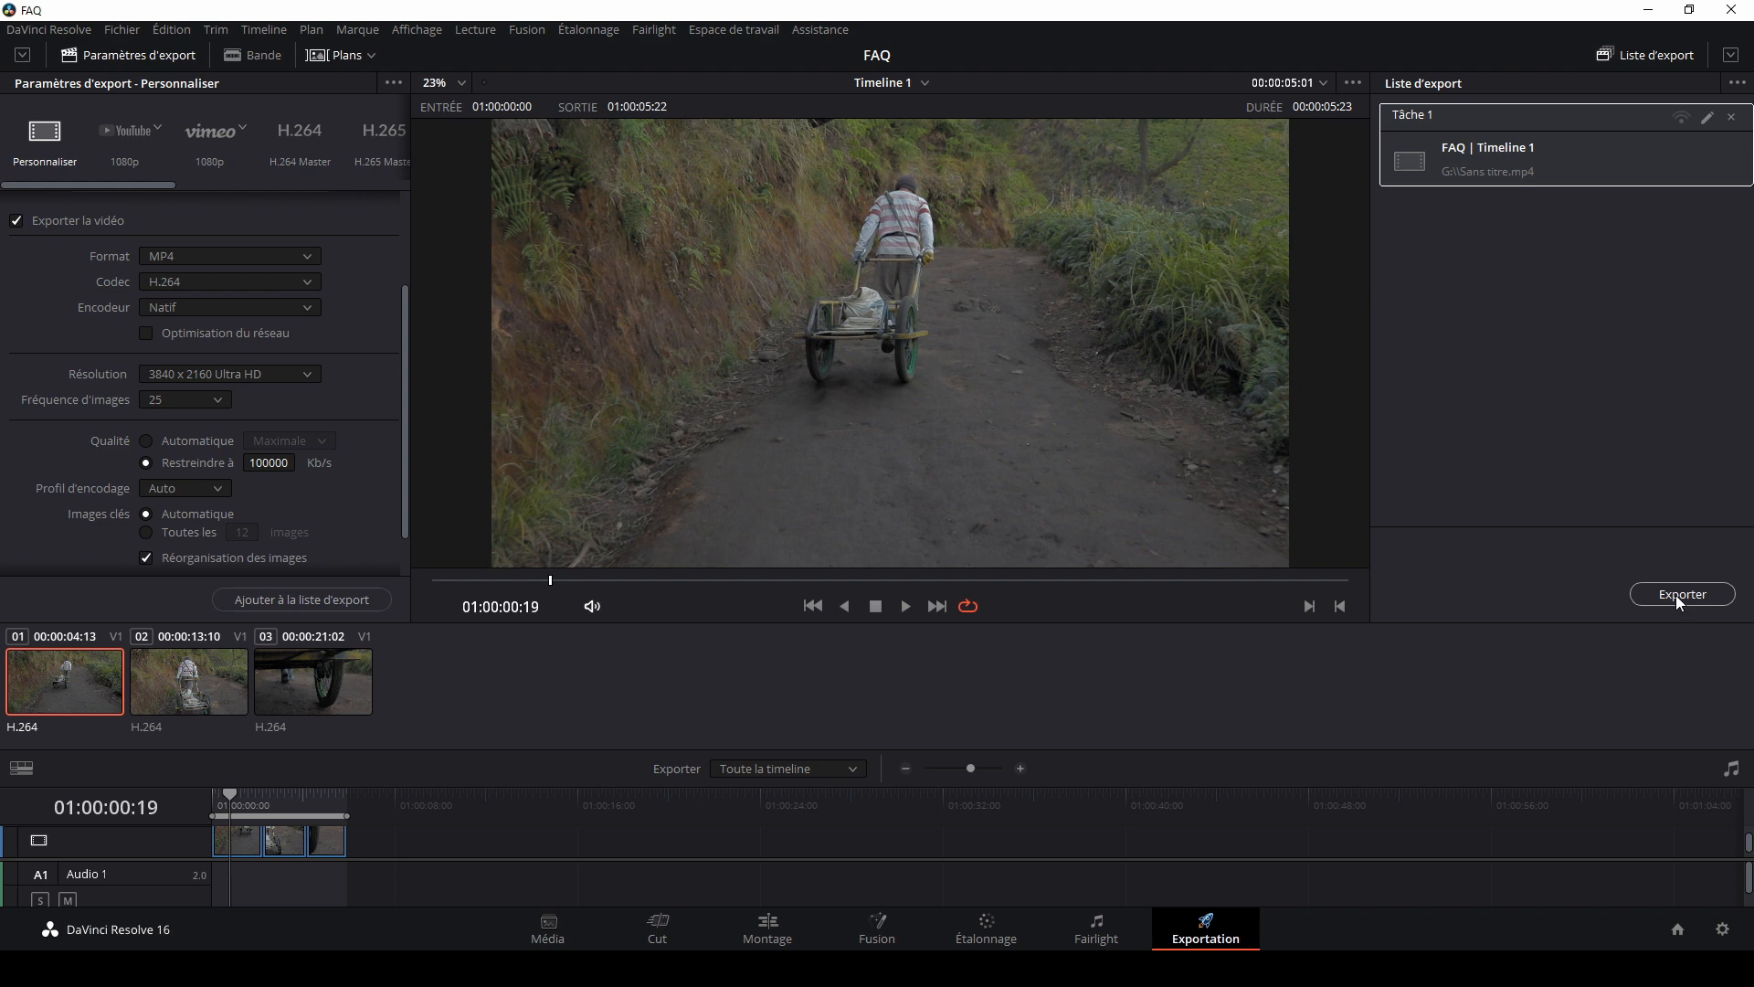
{"action": "left_click", "coordinate": [1676, 596]}
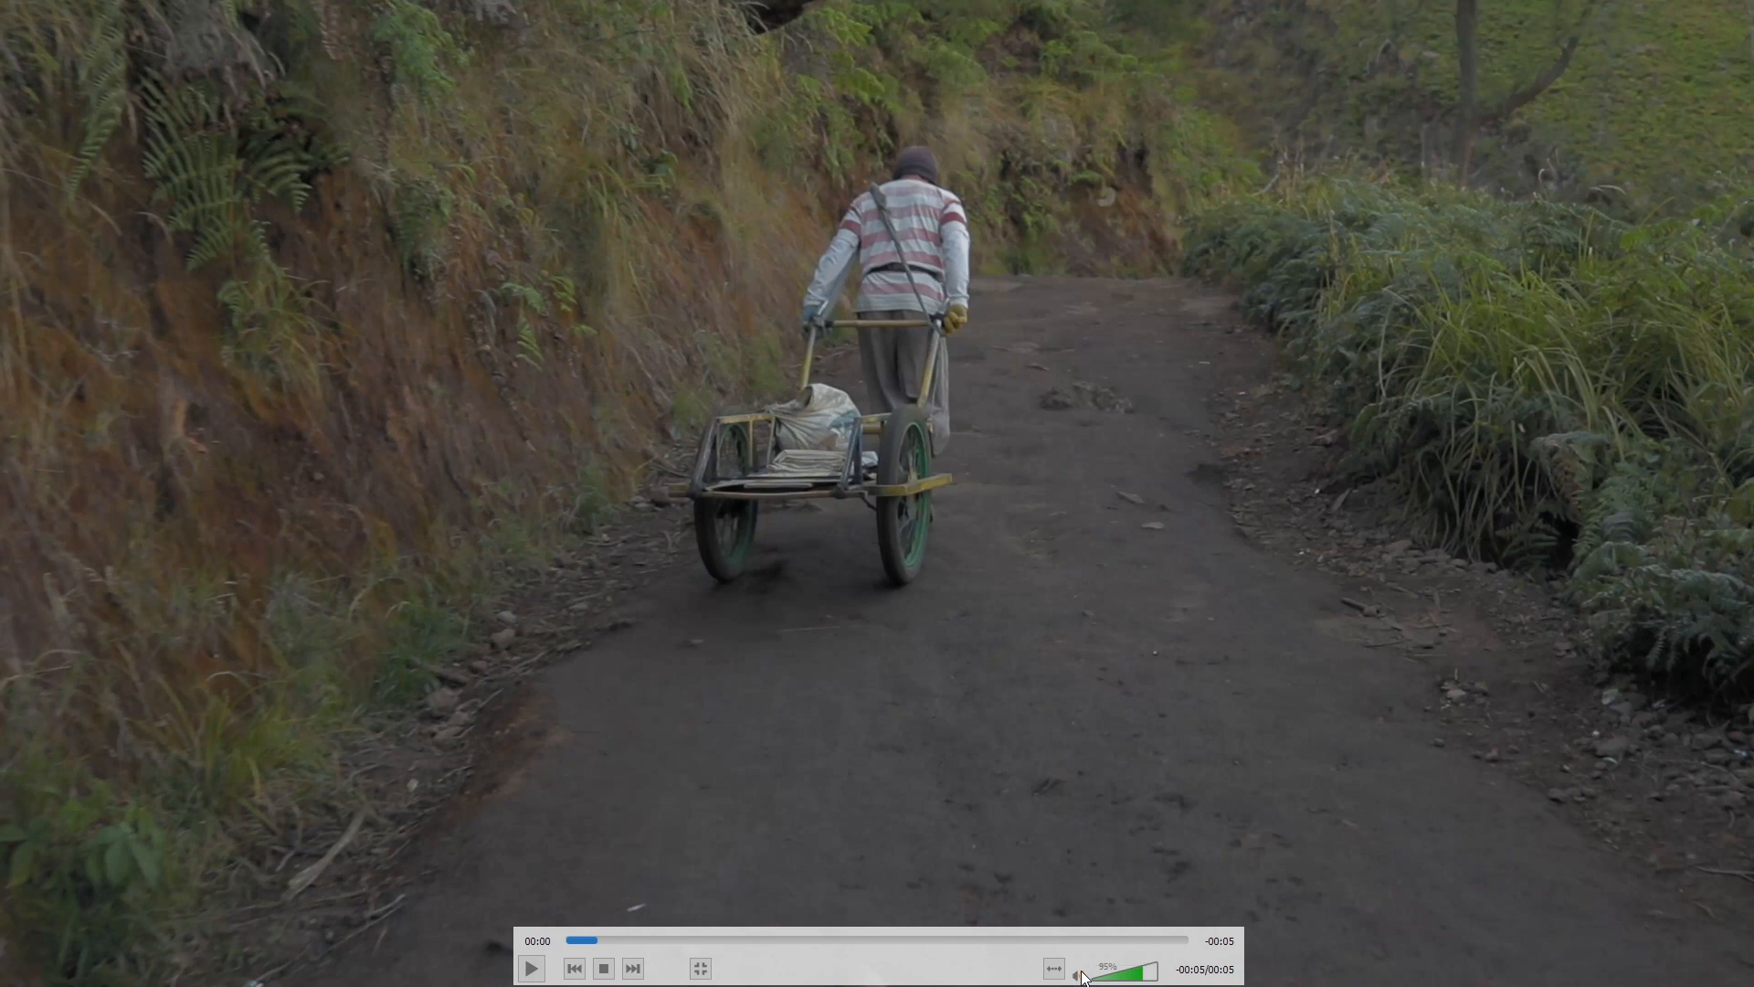
{"action": "key", "text": "space"}
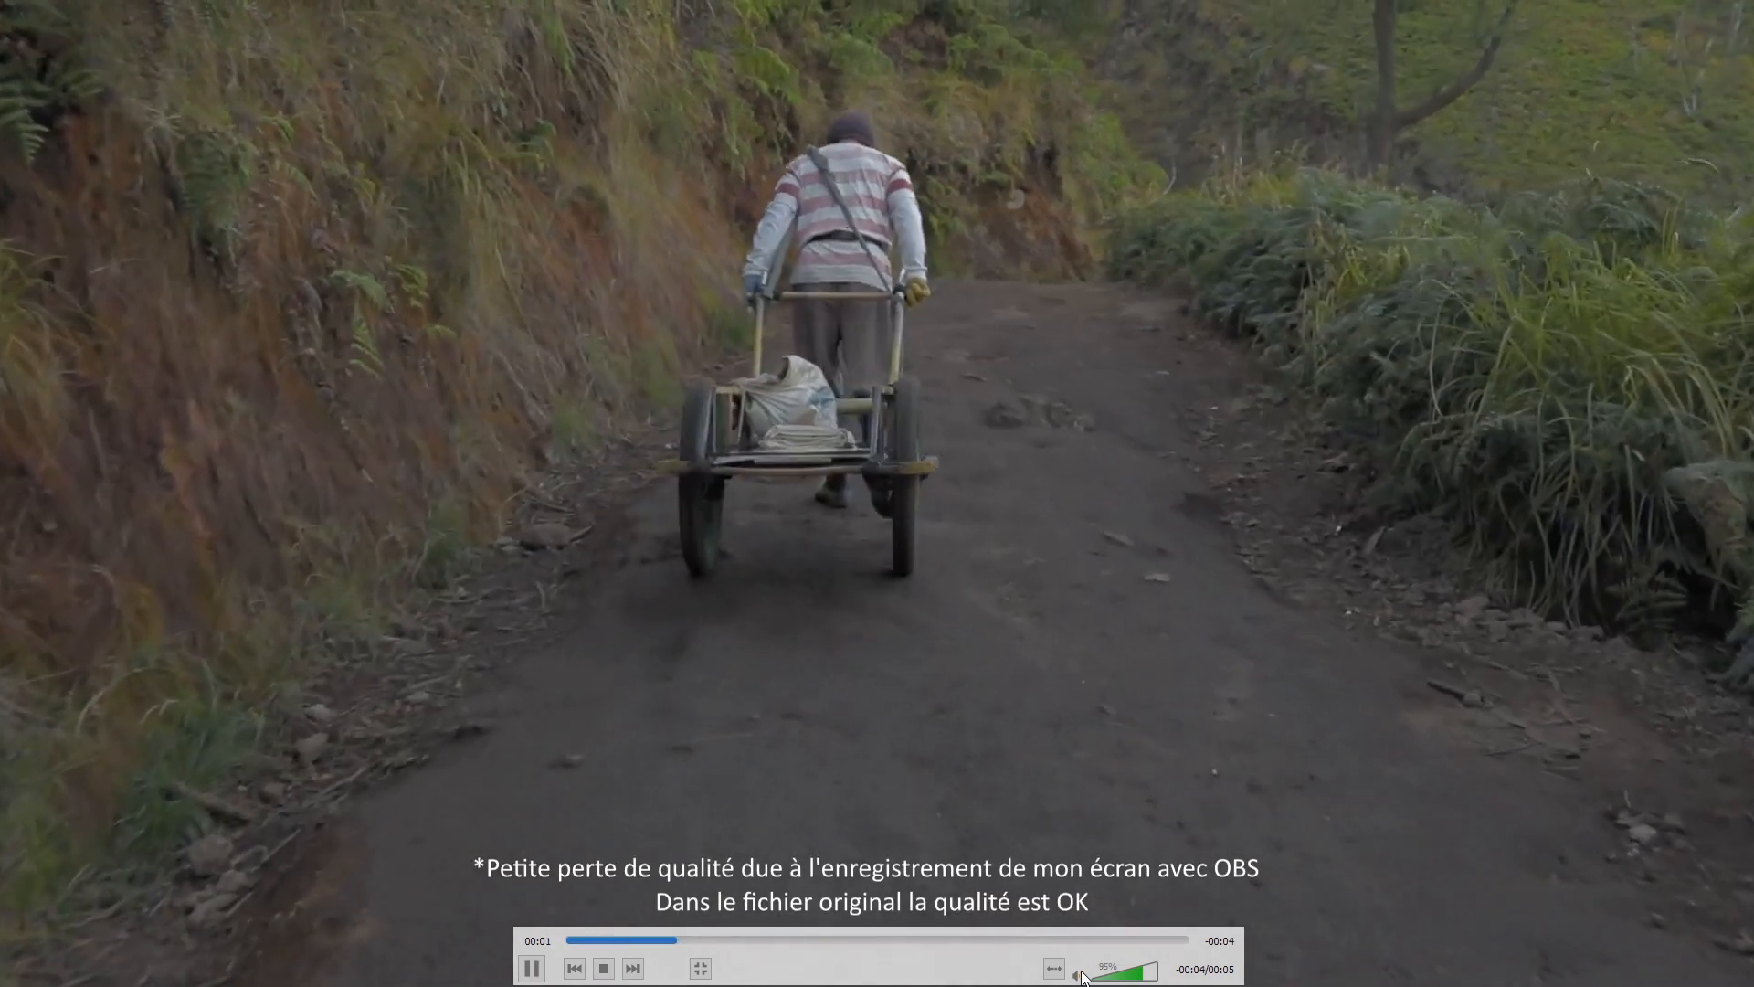